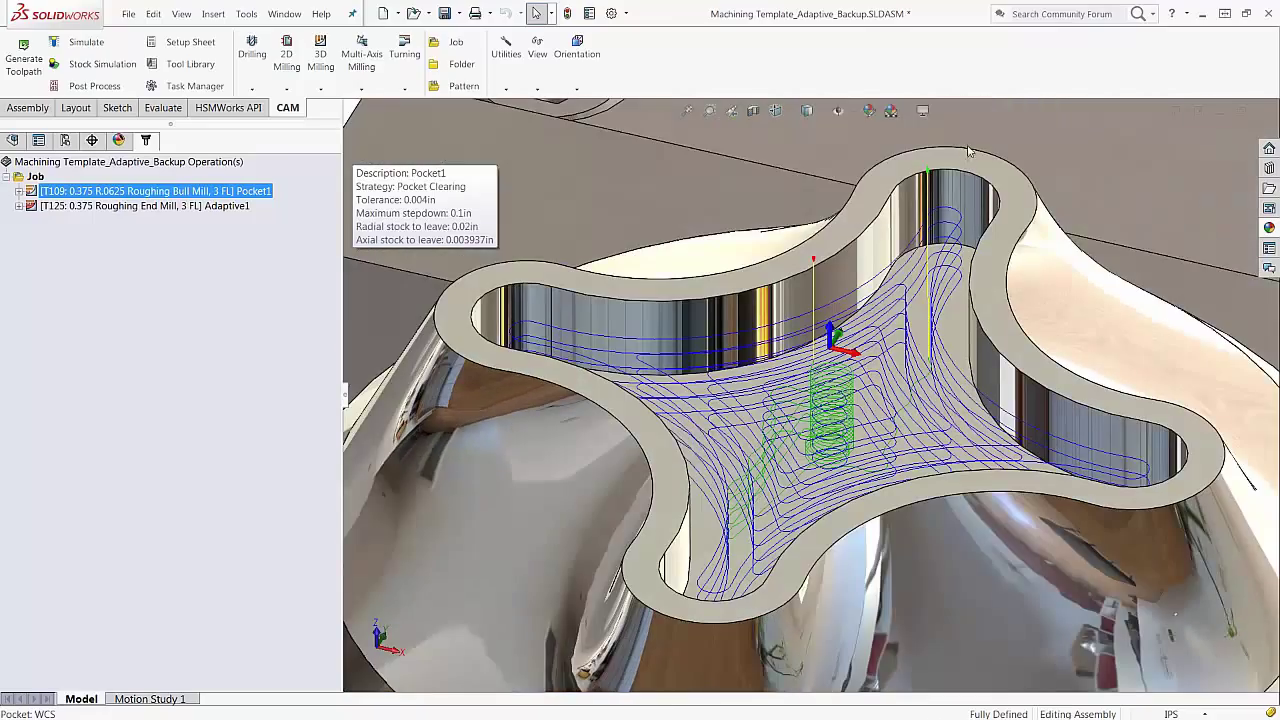
# Examine the Pocket1 toolpath's offset passes in the pocket's centre, corners and narrow arms, and clear the operation selection
pyautogui.moveTo(679, 361); pyautogui.dragTo(775, 308, button='middle')
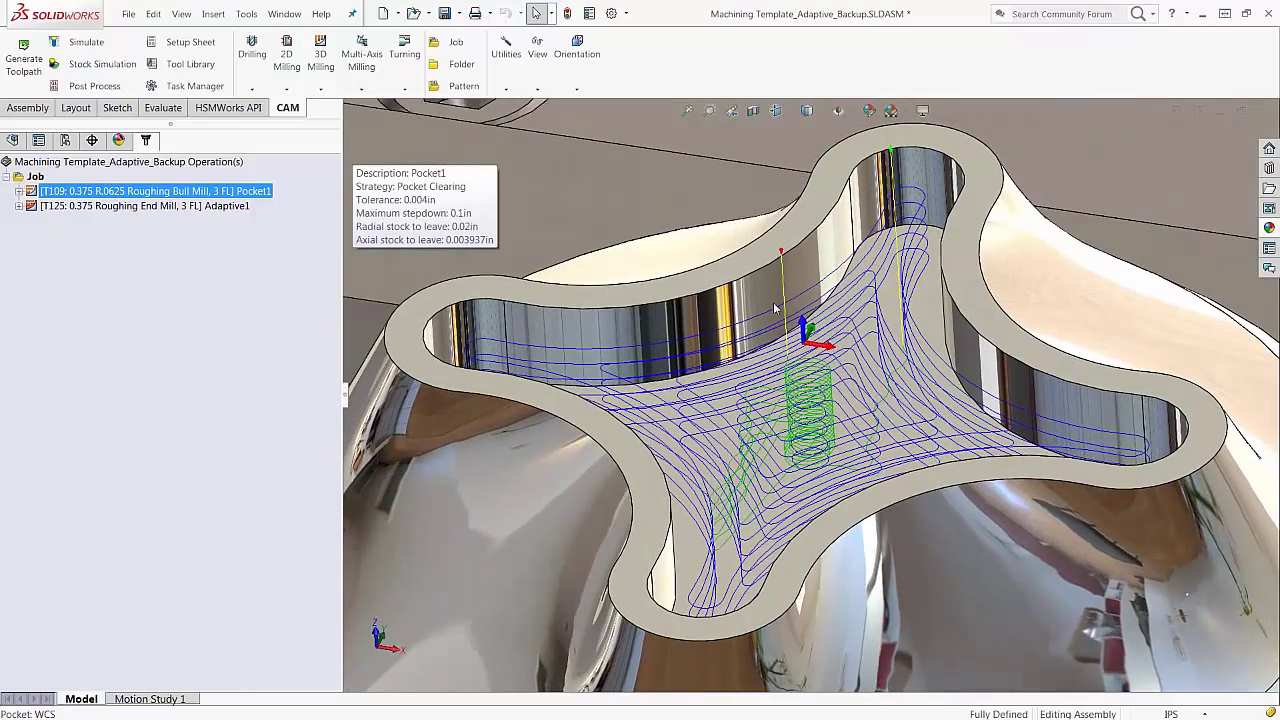
pyautogui.scroll(-5, 878, 318)
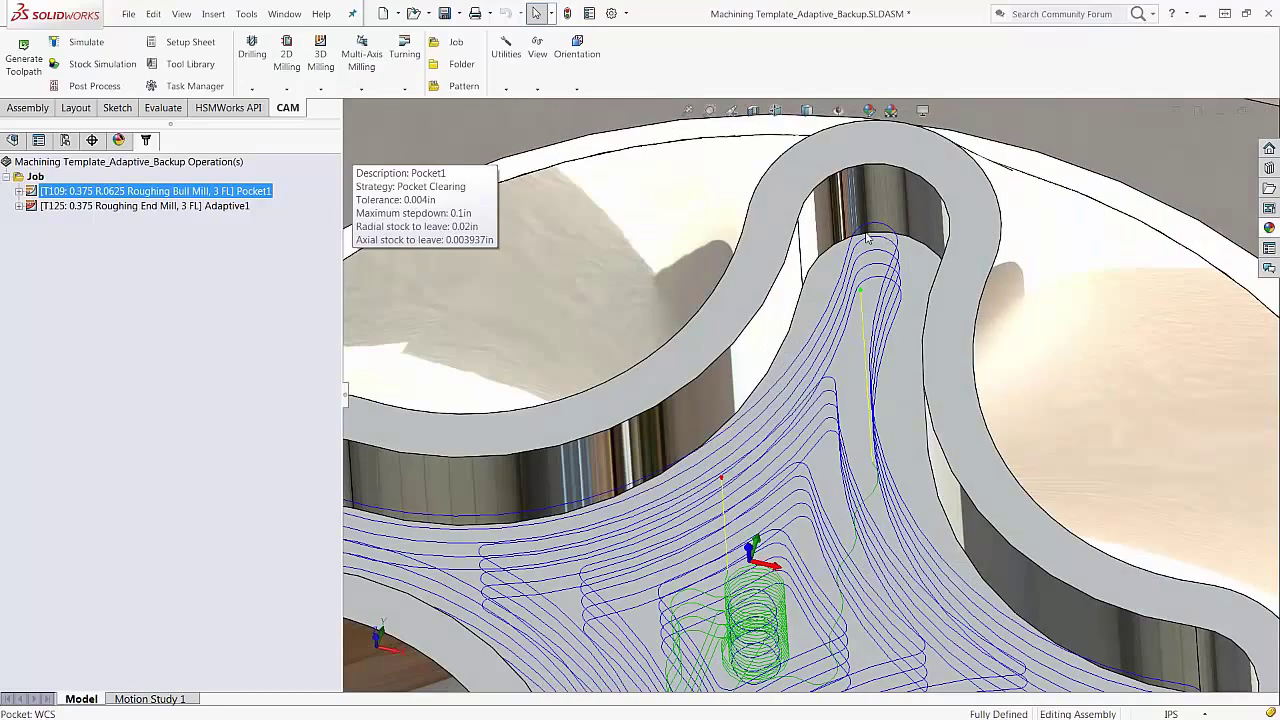
pyautogui.moveTo(884, 276); pyautogui.dragTo(822, 382, button='middle')
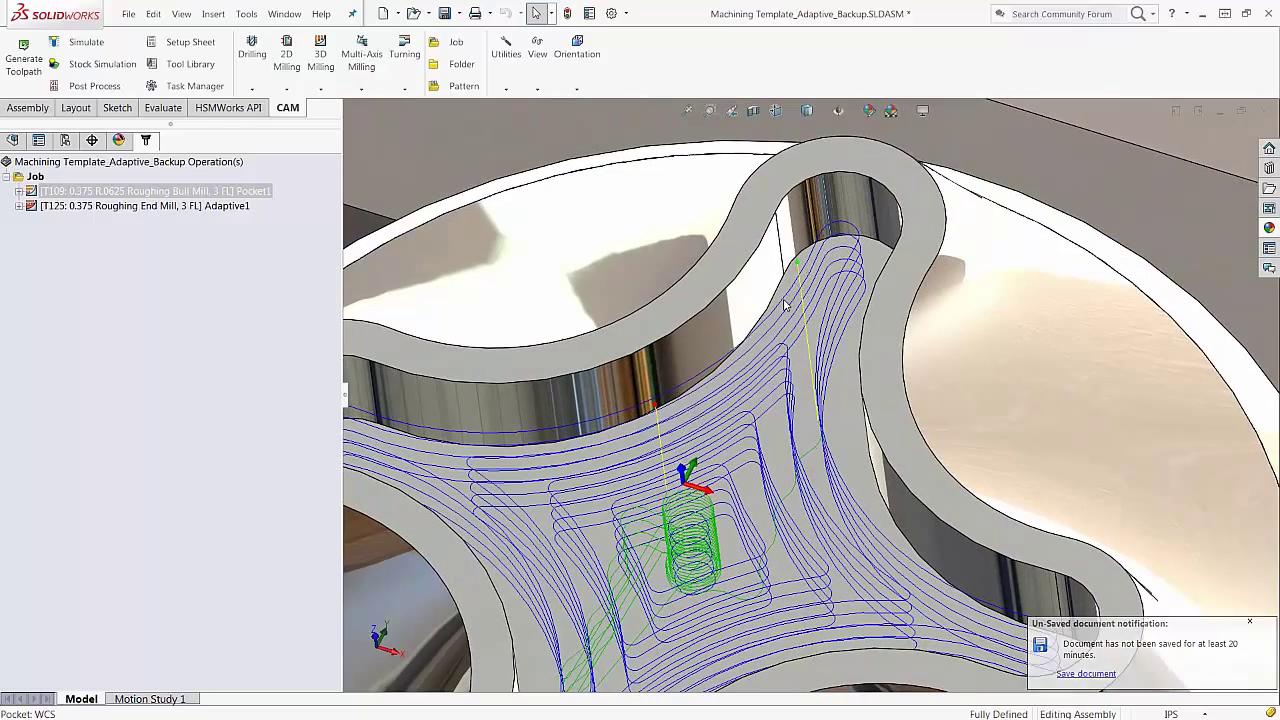
pyautogui.scroll(1, 600, 440)
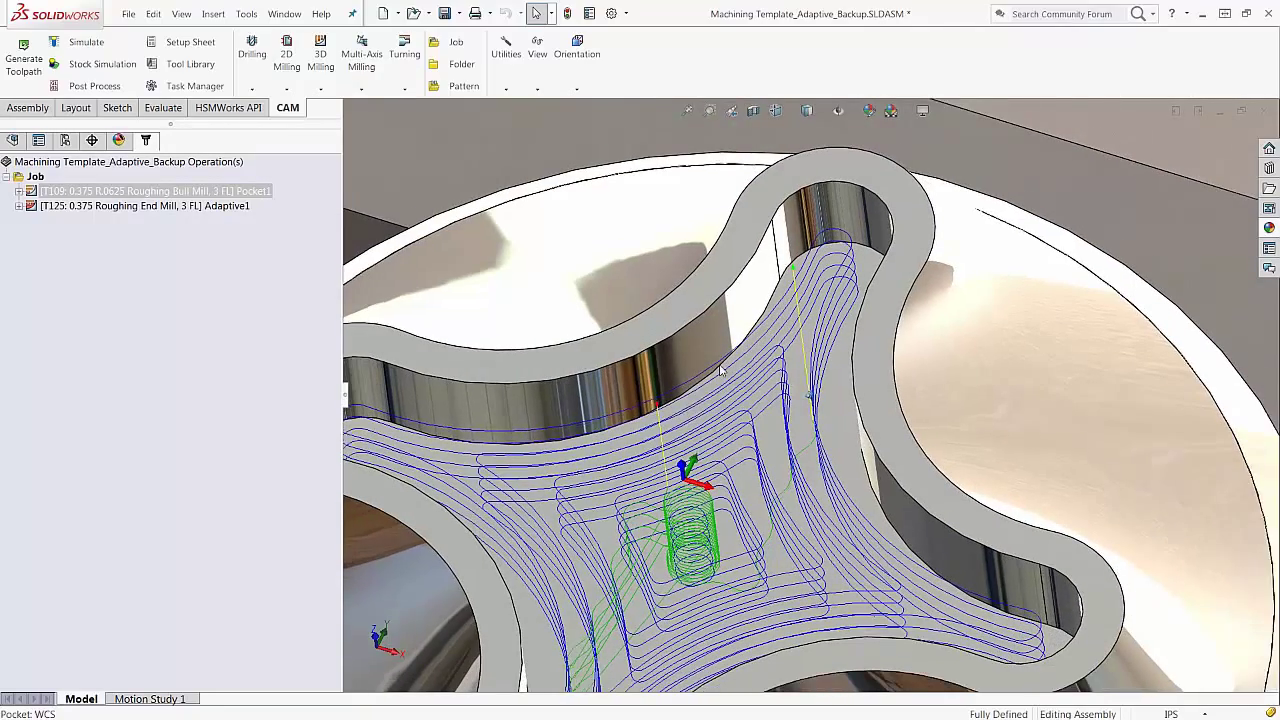
pyautogui.scroll(-4, 772, 517)
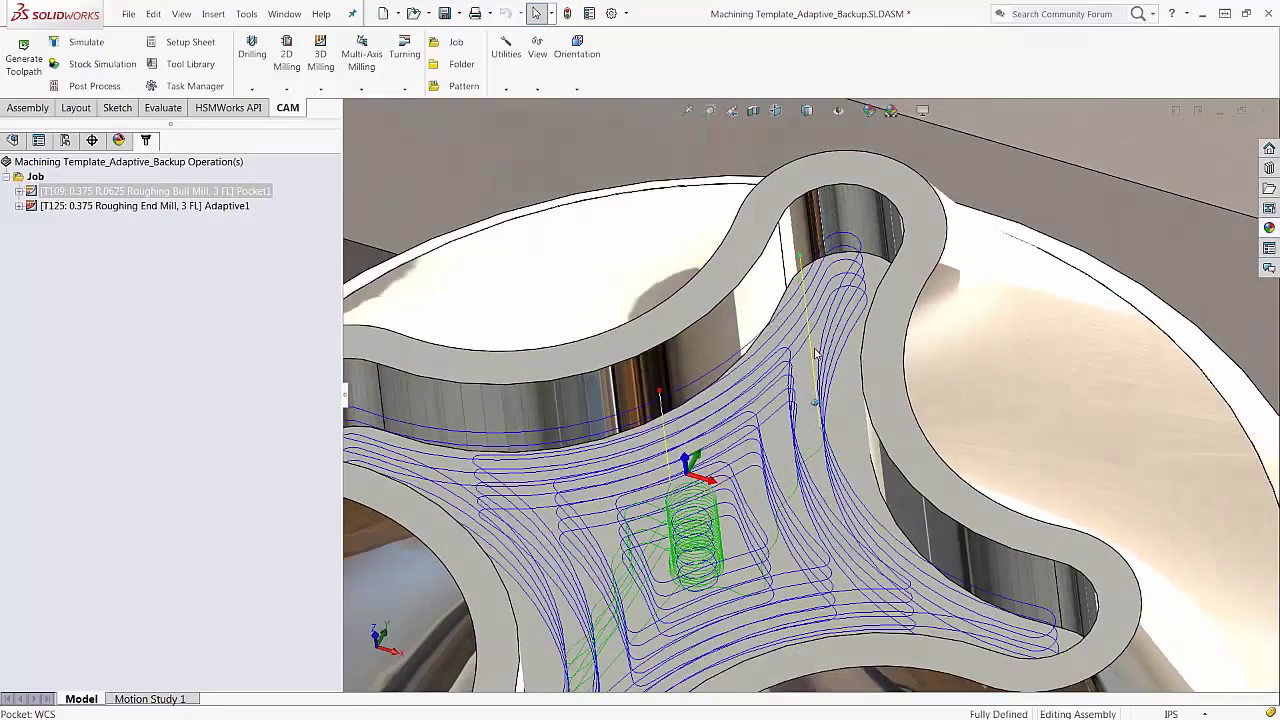
pyautogui.moveTo(752, 451); pyautogui.dragTo(788, 393, button='middle')
pyautogui.scroll(1, 772, 399)
pyautogui.click(184, 260)
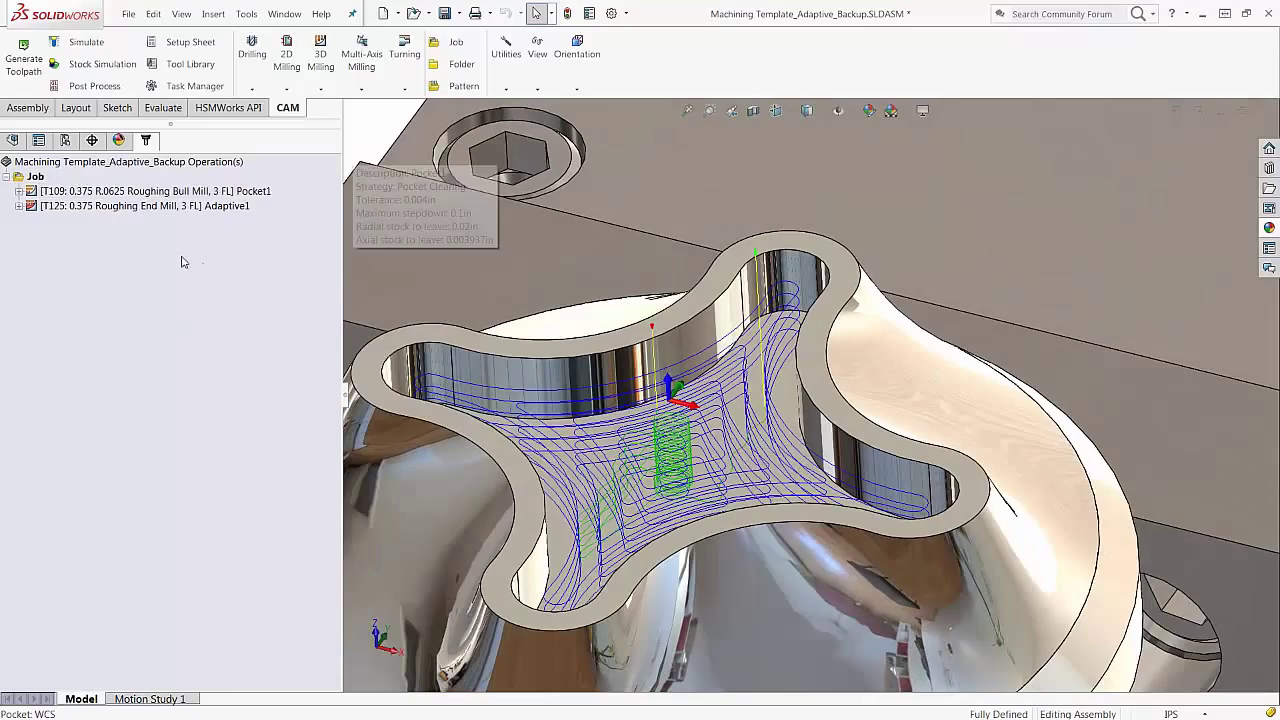
# Display the Adaptive1 toolpath and examine its helical entry and the spiral passes in the pocket's centre
pyautogui.click(146, 208)
pyautogui.moveTo(513, 345); pyautogui.dragTo(570, 331, button='middle')
pyautogui.scroll(-2, 549, 339)
pyautogui.scroll(-2, 570, 333)
pyautogui.moveTo(888, 504)
pyautogui.mouseDown(button='middle')
pyautogui.moveTo(874, 331)
pyautogui.moveTo(834, 329)
pyautogui.mouseUp(button='middle')
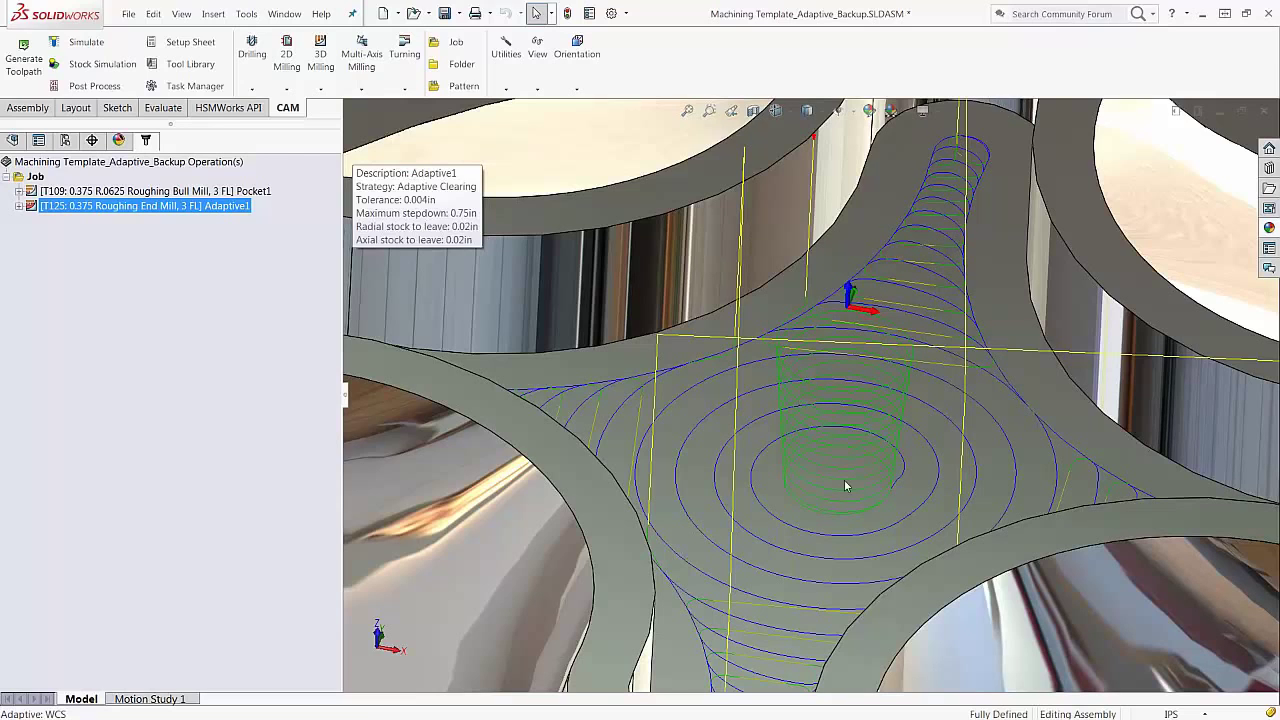
pyautogui.scroll(-4, 848, 494)
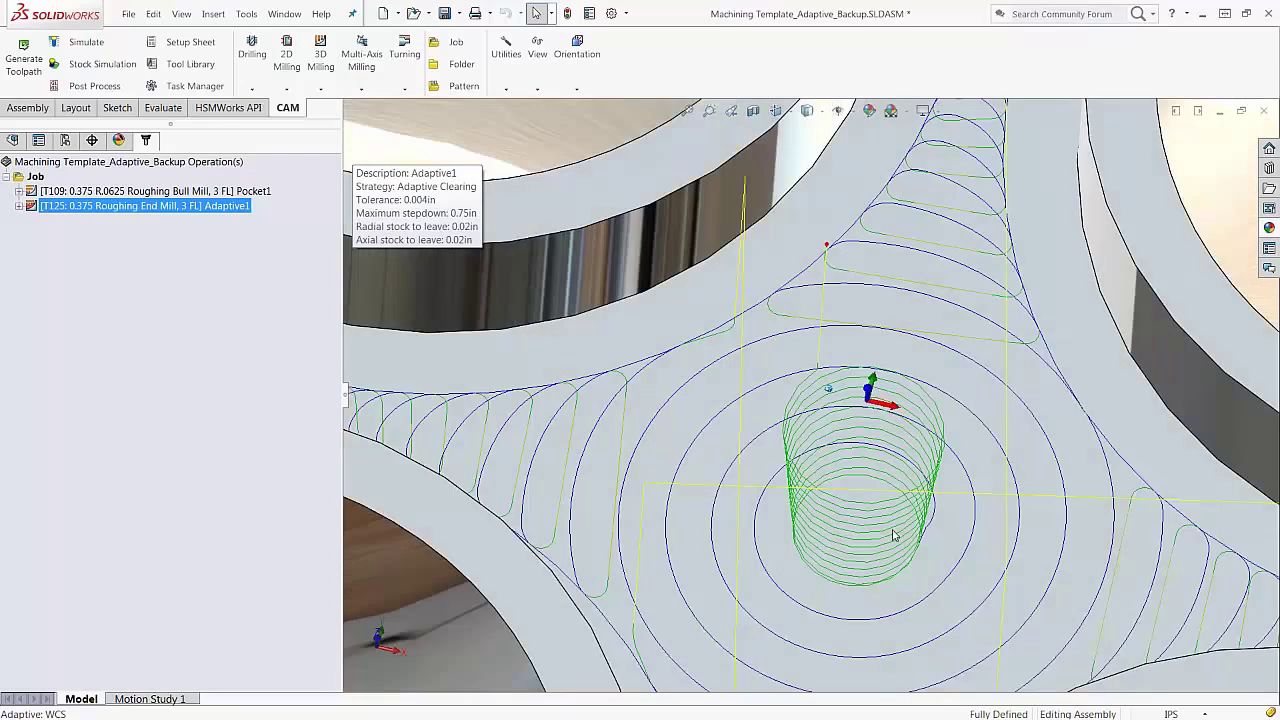
pyautogui.scroll(1, 908, 464)
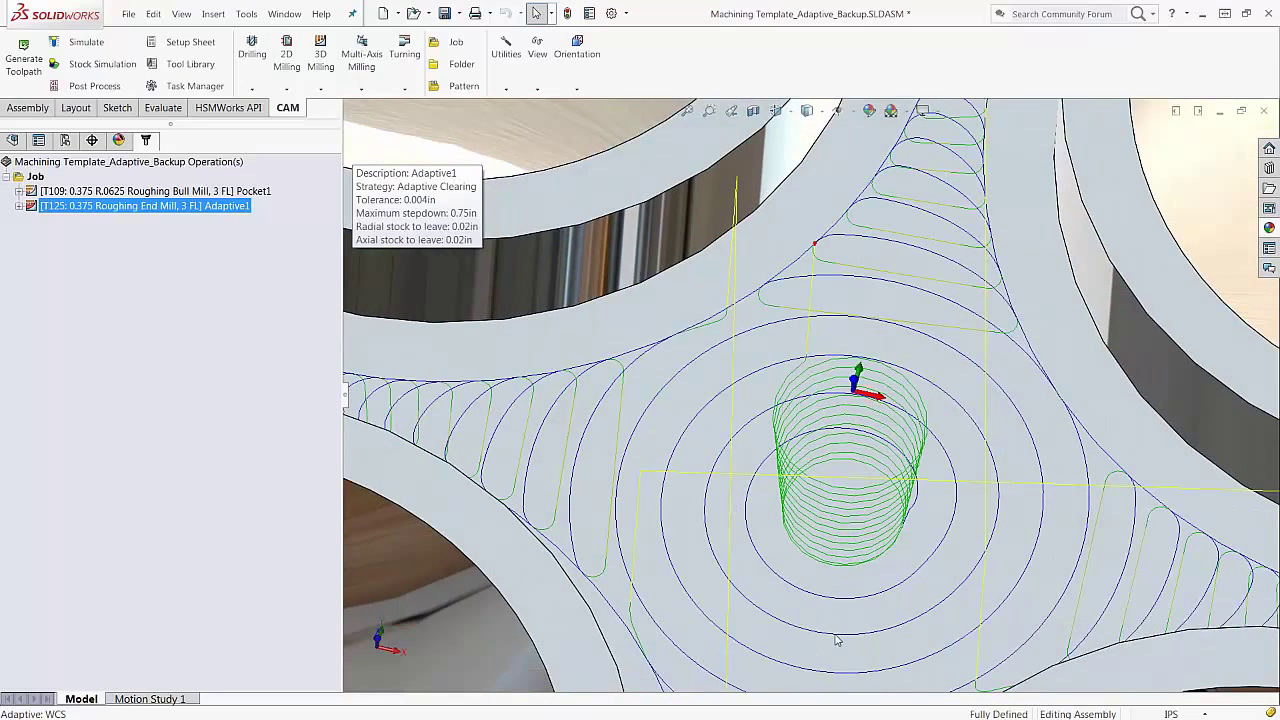
pyautogui.moveTo(770, 353)
pyautogui.mouseDown(button='middle')
pyautogui.moveTo(883, 365)
pyautogui.moveTo(903, 459)
pyautogui.mouseUp(button='middle')
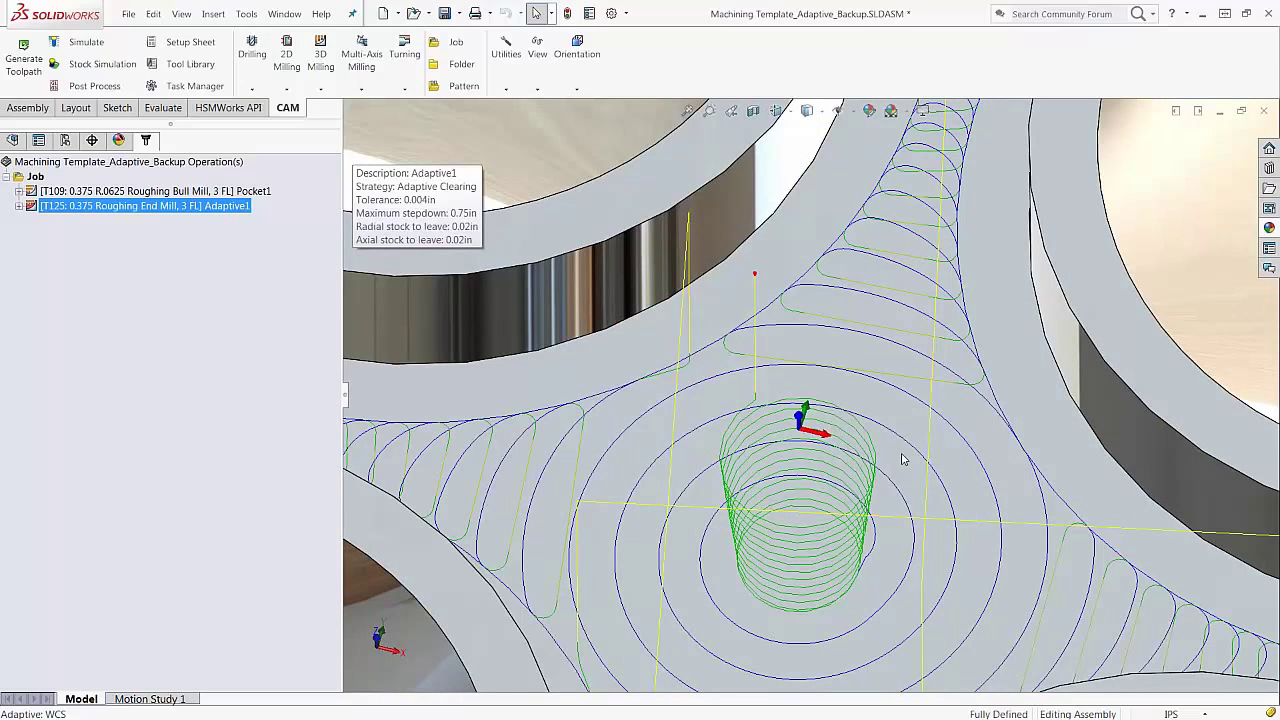
pyautogui.moveTo(903, 459); pyautogui.dragTo(922, 486, button='middle')
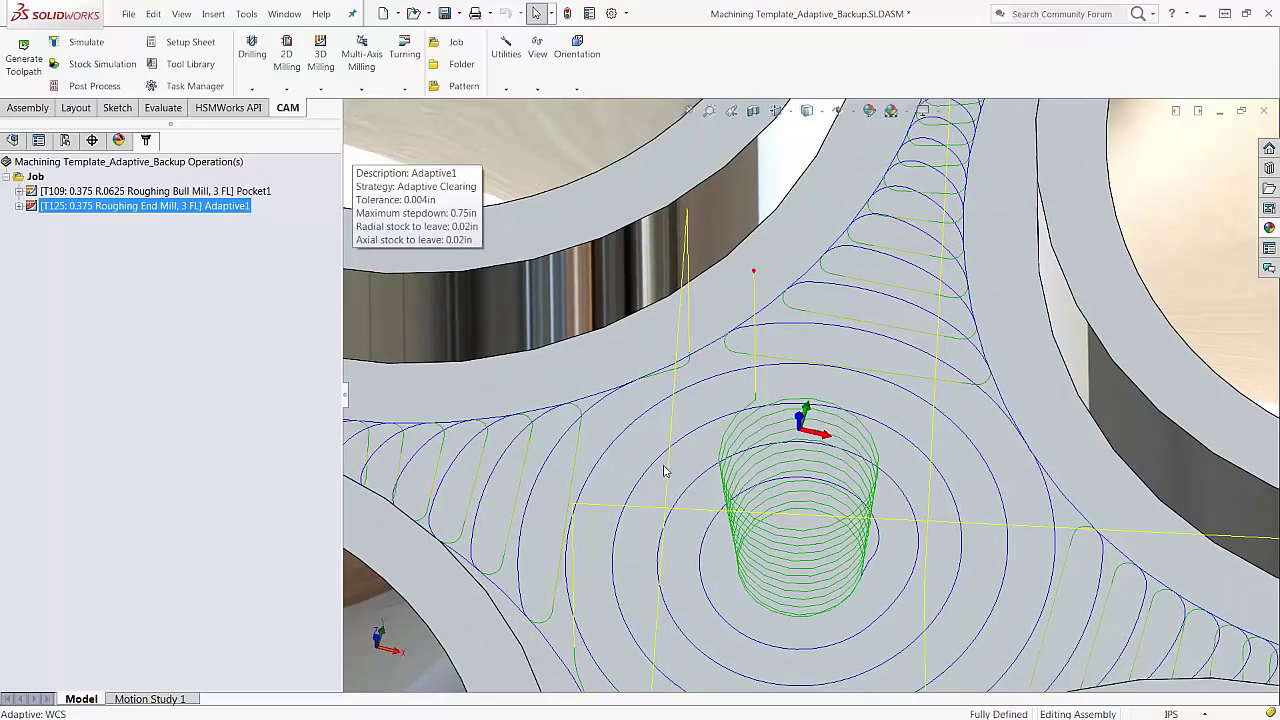
# Examine the Adaptive1 passes along the pocket's narrow arm up to its rounded tip and across the part, and clear the selection
pyautogui.moveTo(922, 419); pyautogui.dragTo(930, 560, button='middle')
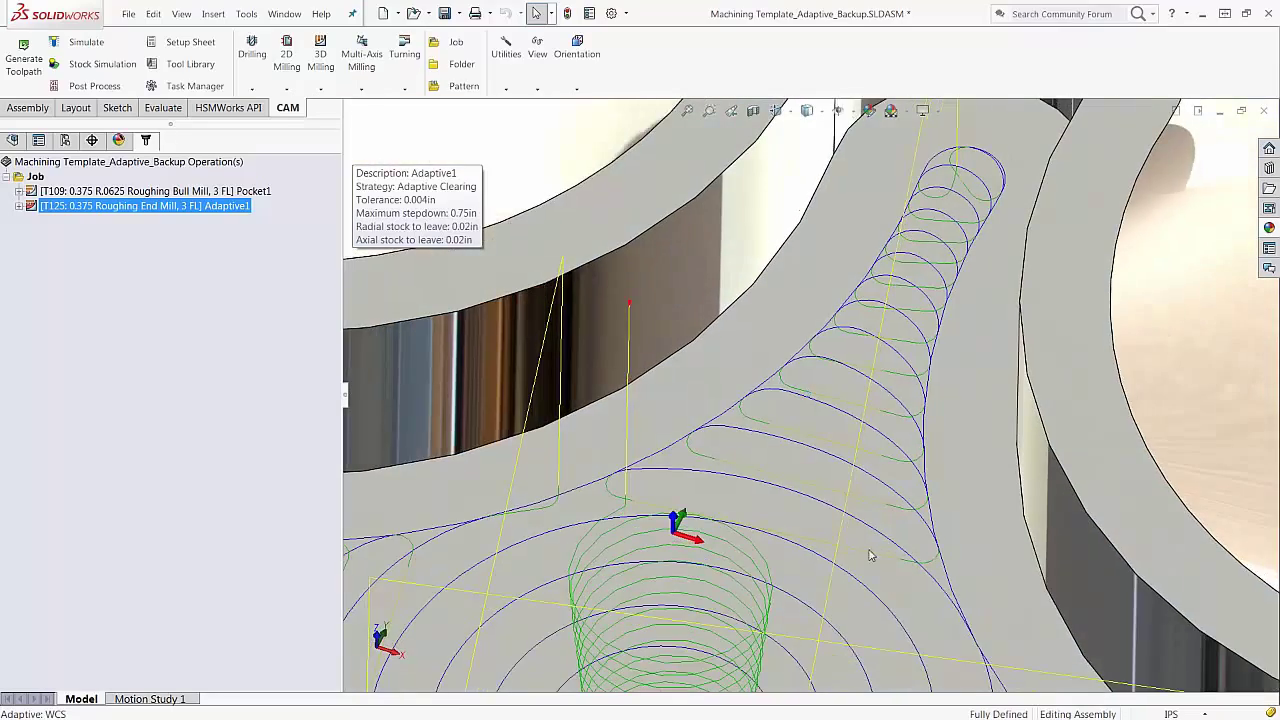
pyautogui.moveTo(697, 432); pyautogui.dragTo(672, 437, button='middle')
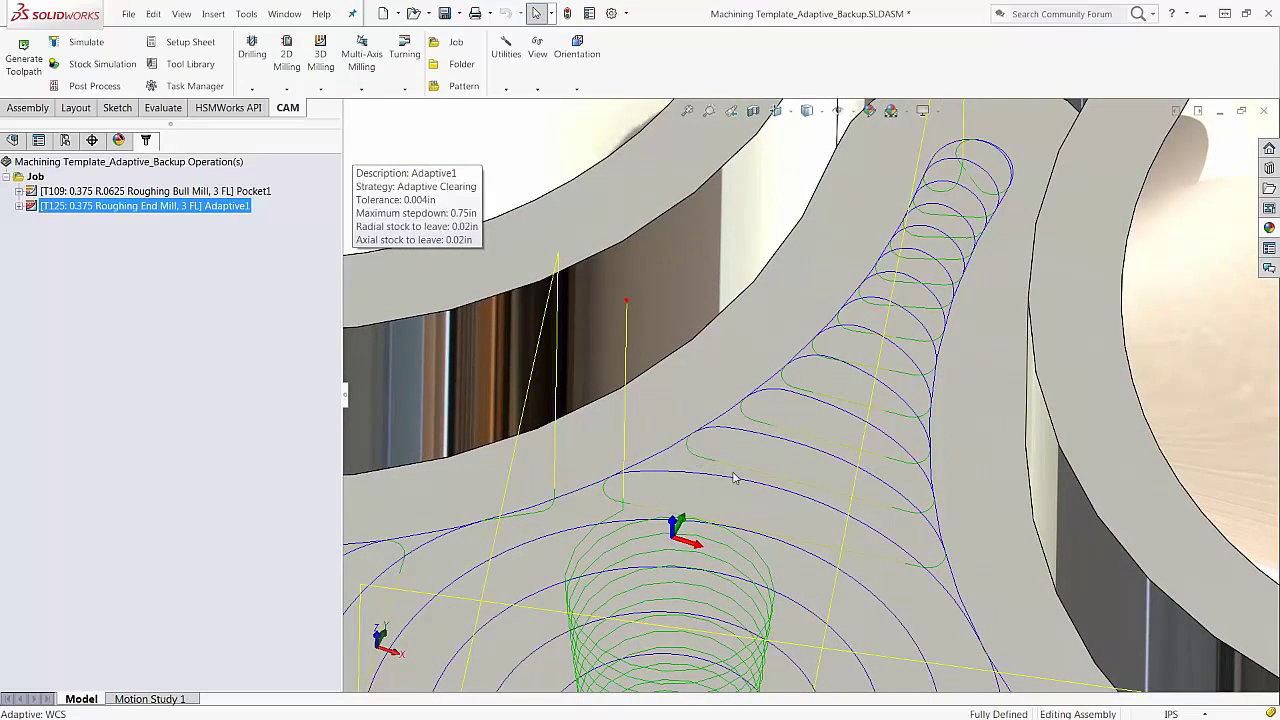
pyautogui.moveTo(925, 522); pyautogui.dragTo(940, 515, button='middle')
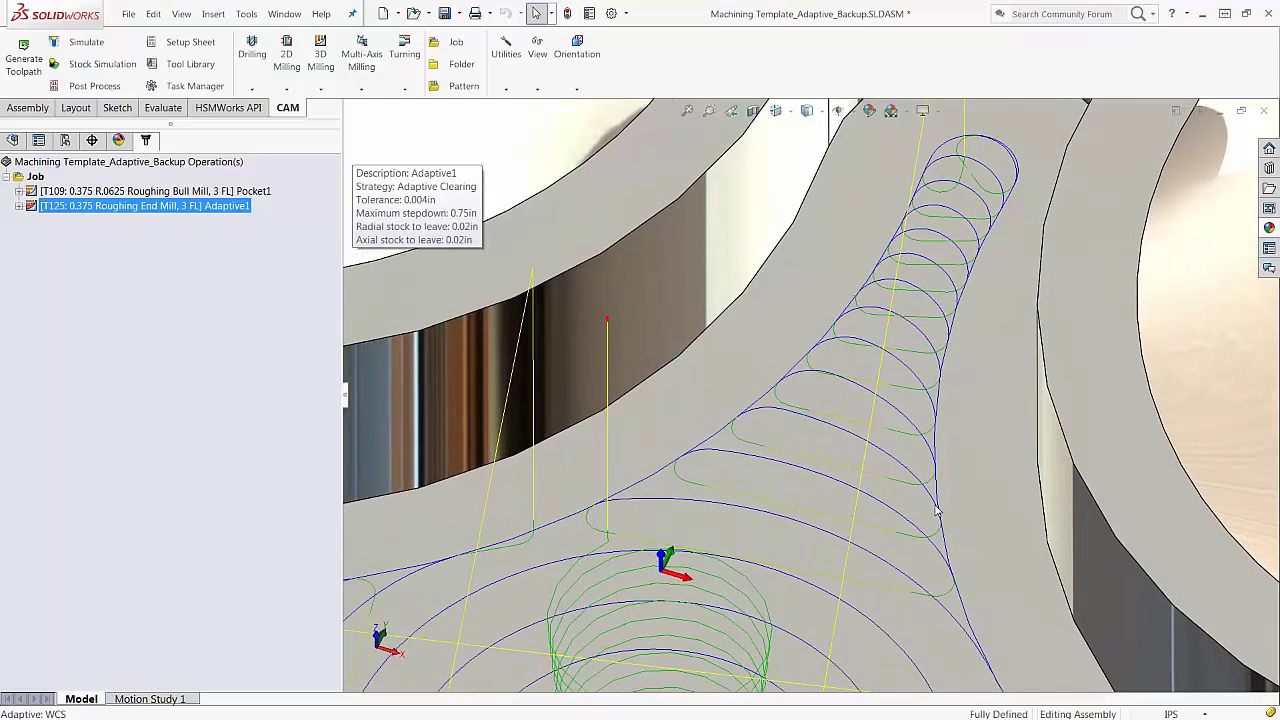
pyautogui.moveTo(930, 466); pyautogui.dragTo(923, 553, button='middle')
pyautogui.moveTo(930, 498); pyautogui.dragTo(931, 542, button='middle')
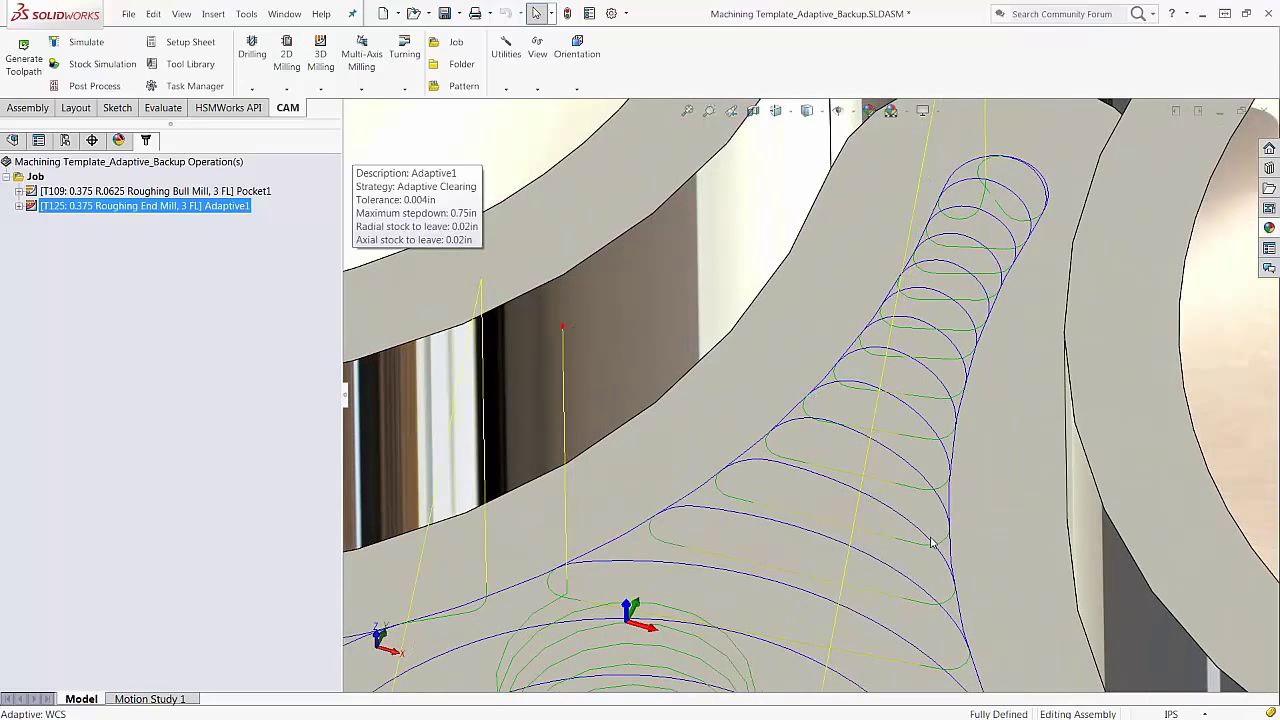
pyautogui.moveTo(931, 542); pyautogui.dragTo(951, 350, button='middle')
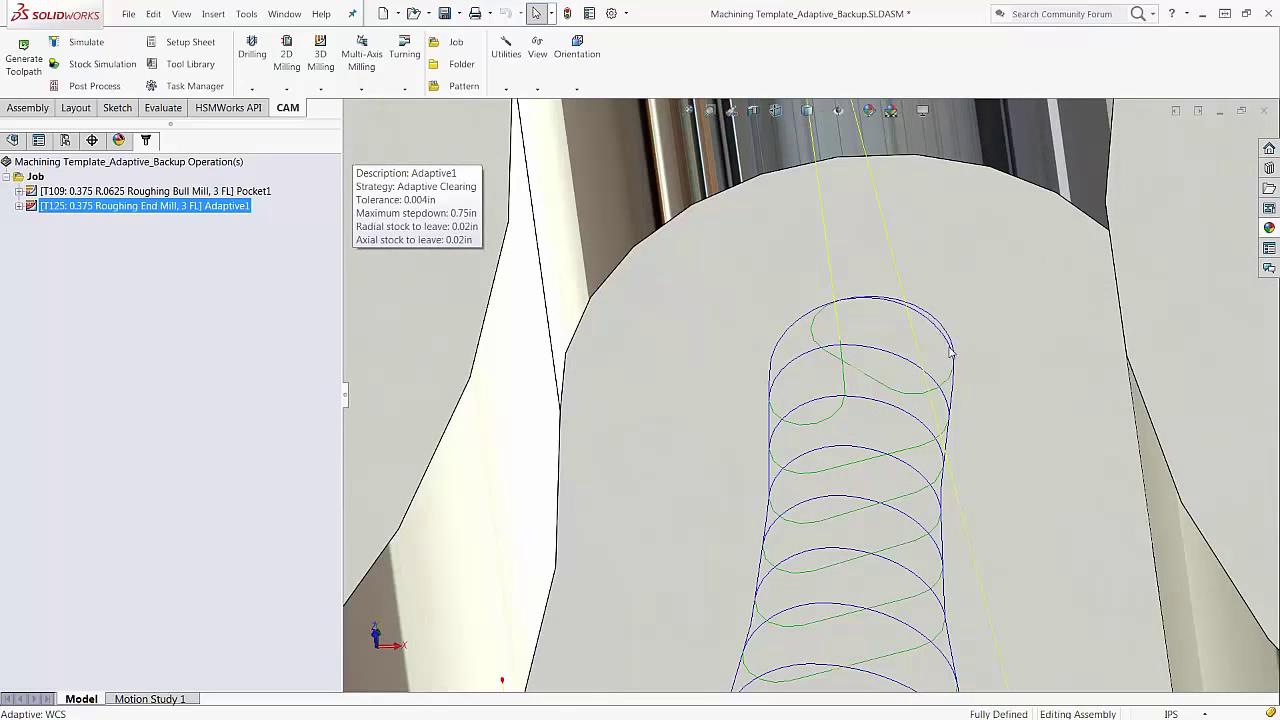
pyautogui.scroll(4, 903, 446)
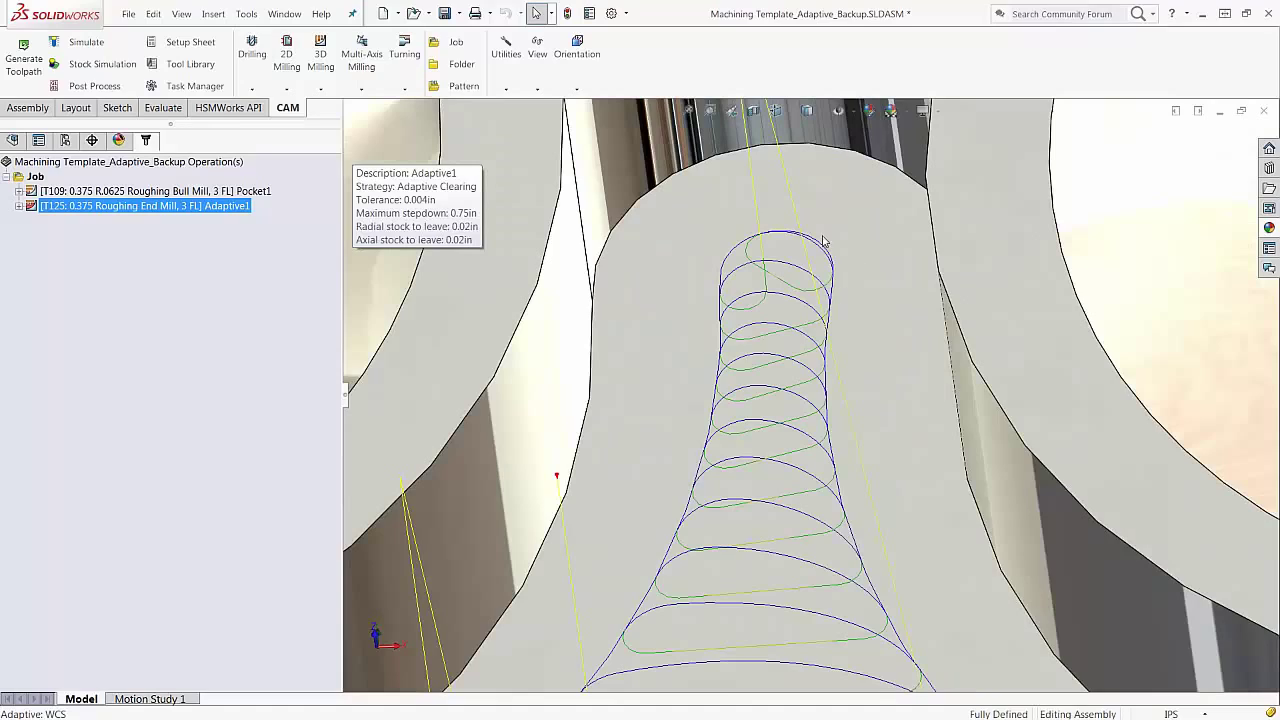
pyautogui.scroll(-1, 866, 298)
pyautogui.scroll(-2, 868, 305)
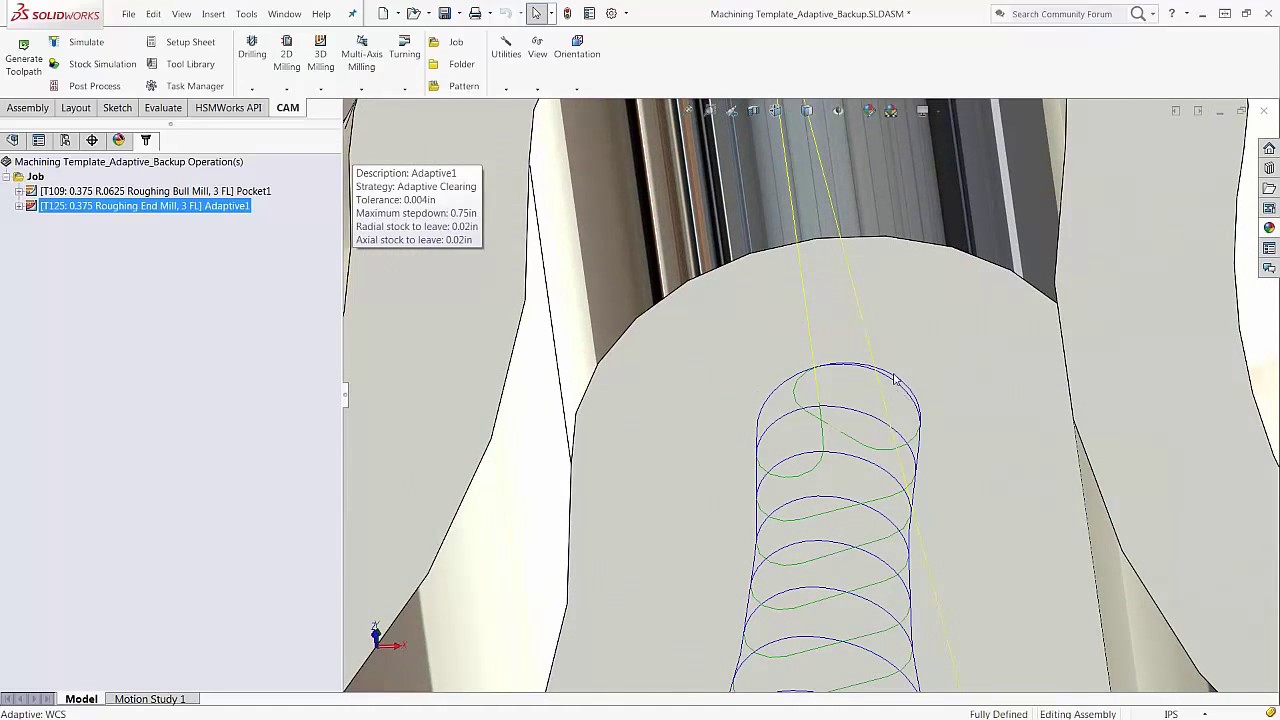
pyautogui.scroll(6, 866, 372)
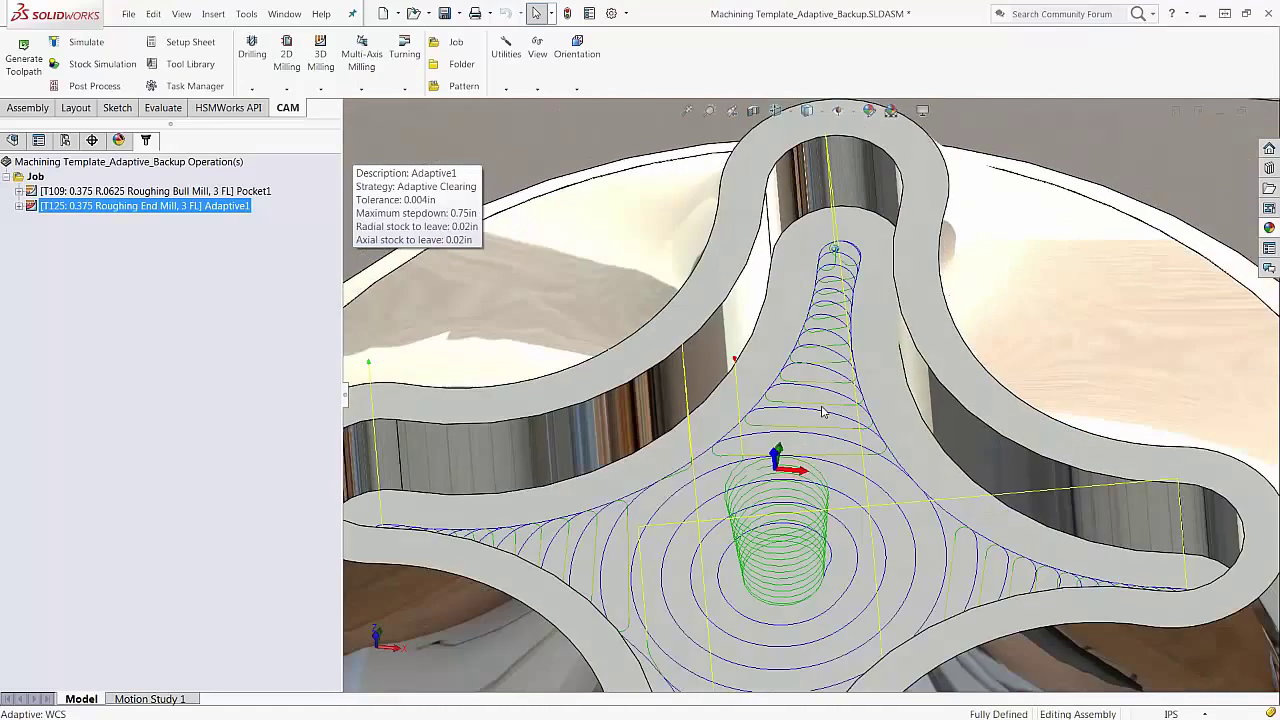
pyautogui.moveTo(822, 411); pyautogui.dragTo(822, 411, button='middle')
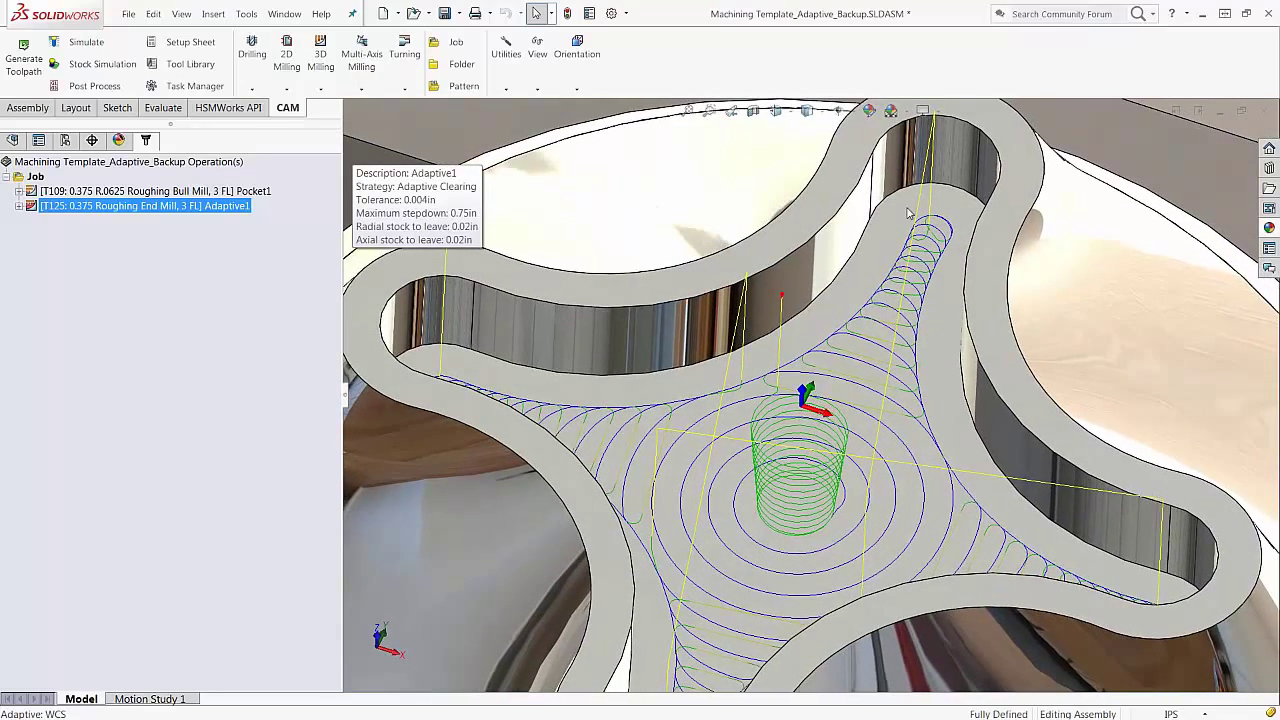
pyautogui.scroll(-3, 940, 318)
pyautogui.scroll(6, 963, 306)
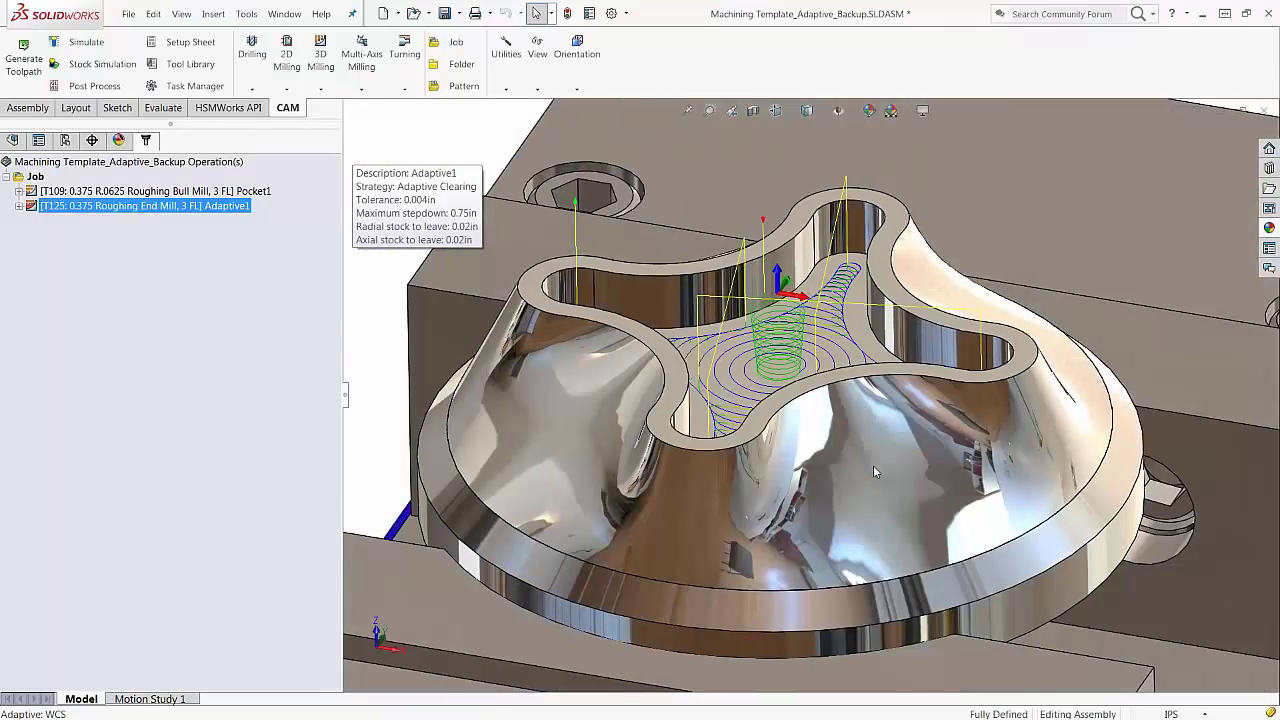
pyautogui.moveTo(873, 471); pyautogui.dragTo(873, 471, button='middle')
pyautogui.click(190, 294)
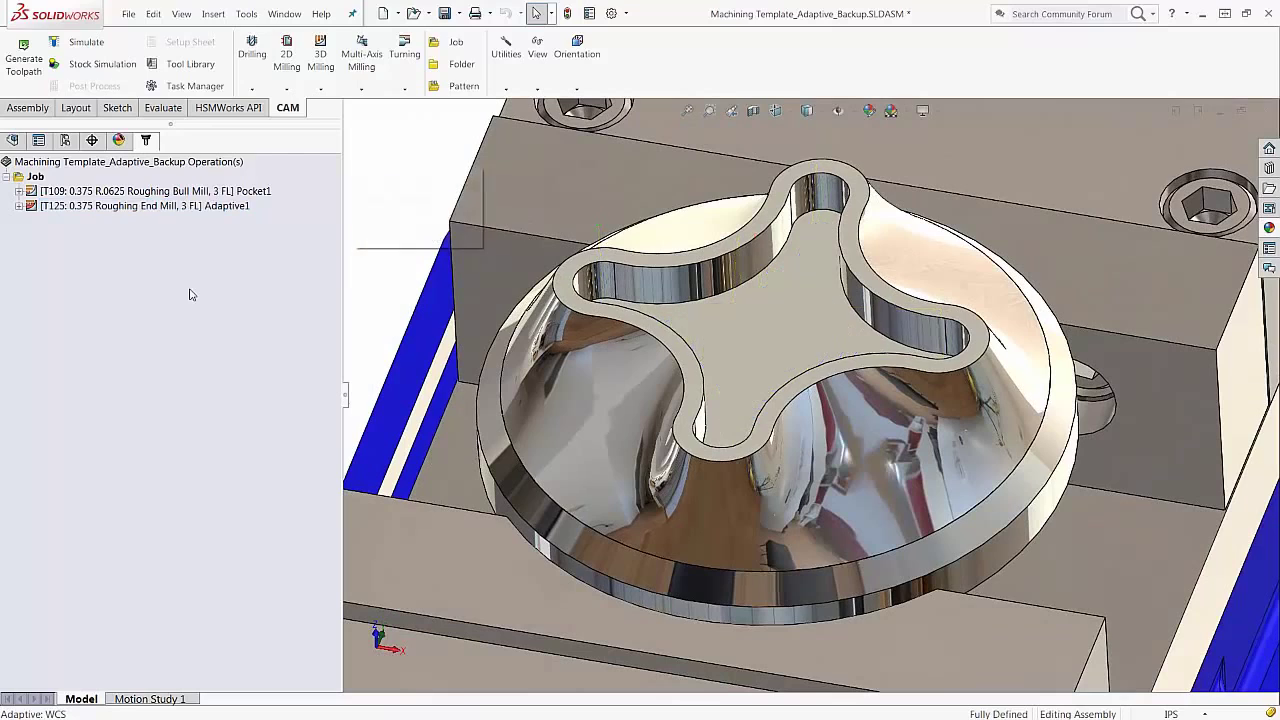
# Delete both the Pocket1 and Adaptive1 operations from the Job
pyautogui.moveTo(168, 217); pyautogui.dragTo(127, 187)
pyautogui.rightClick(127, 187)
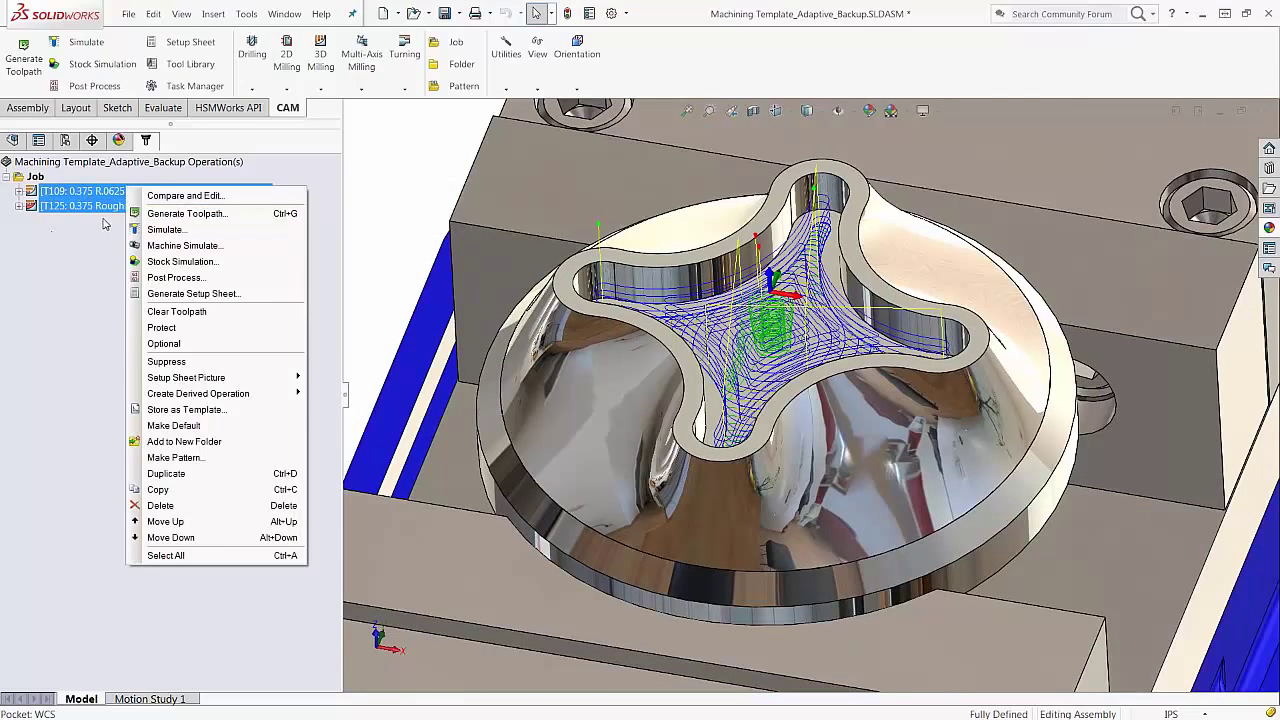
pyautogui.click(165, 506)
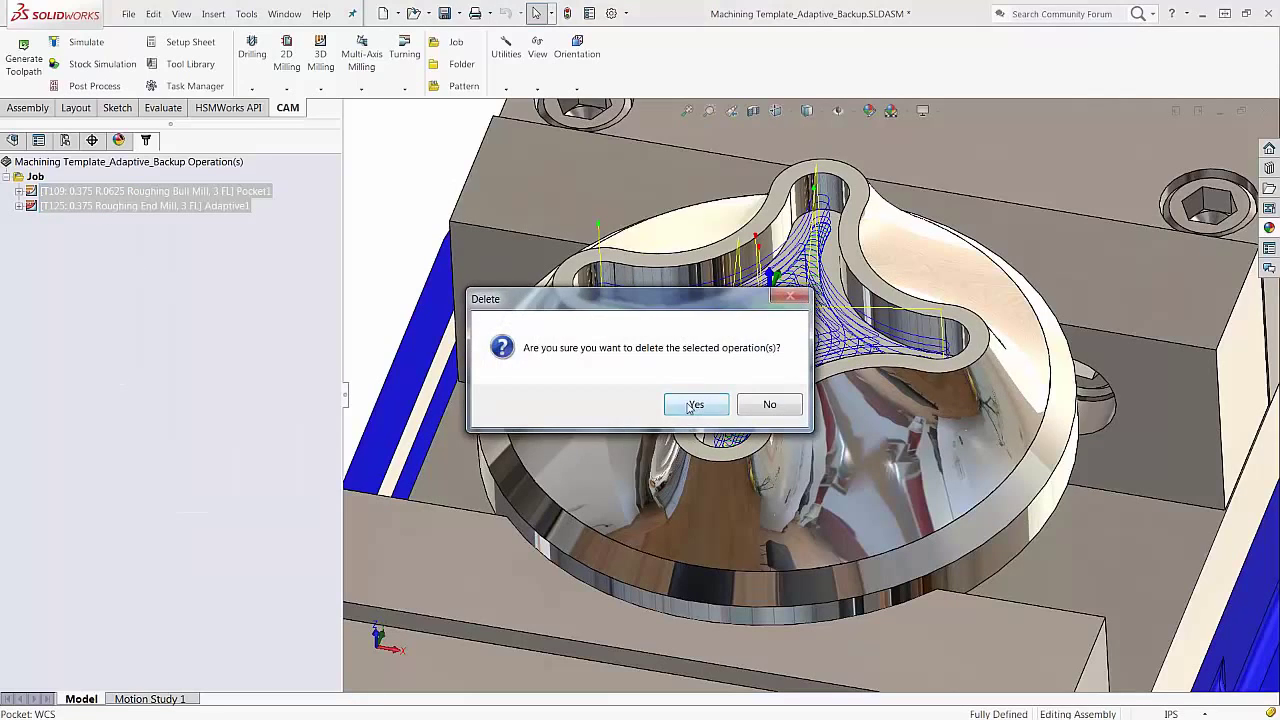
pyautogui.press('Return')
pyautogui.click(31, 179)
pyautogui.click(299, 291)
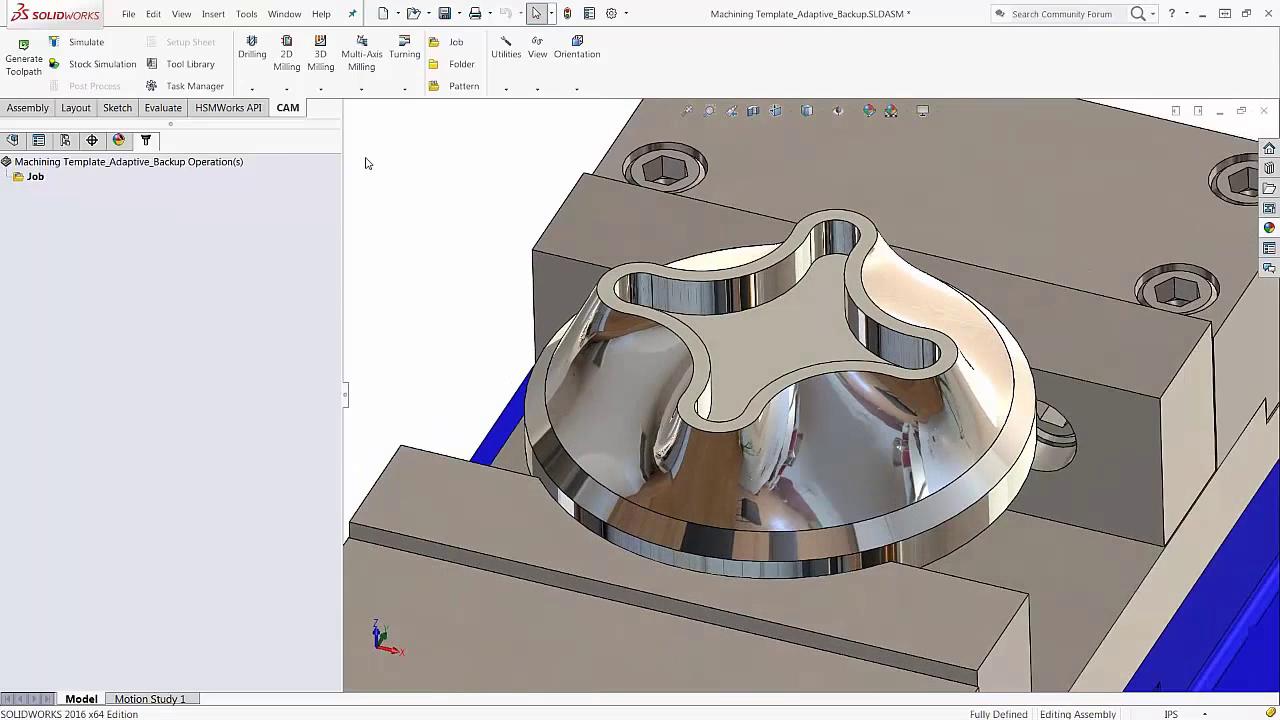
# Create a 3D Adaptive Clearing operation in the Job and open the tool library for its tool selection
pyautogui.click(322, 88)
pyautogui.click(333, 111)
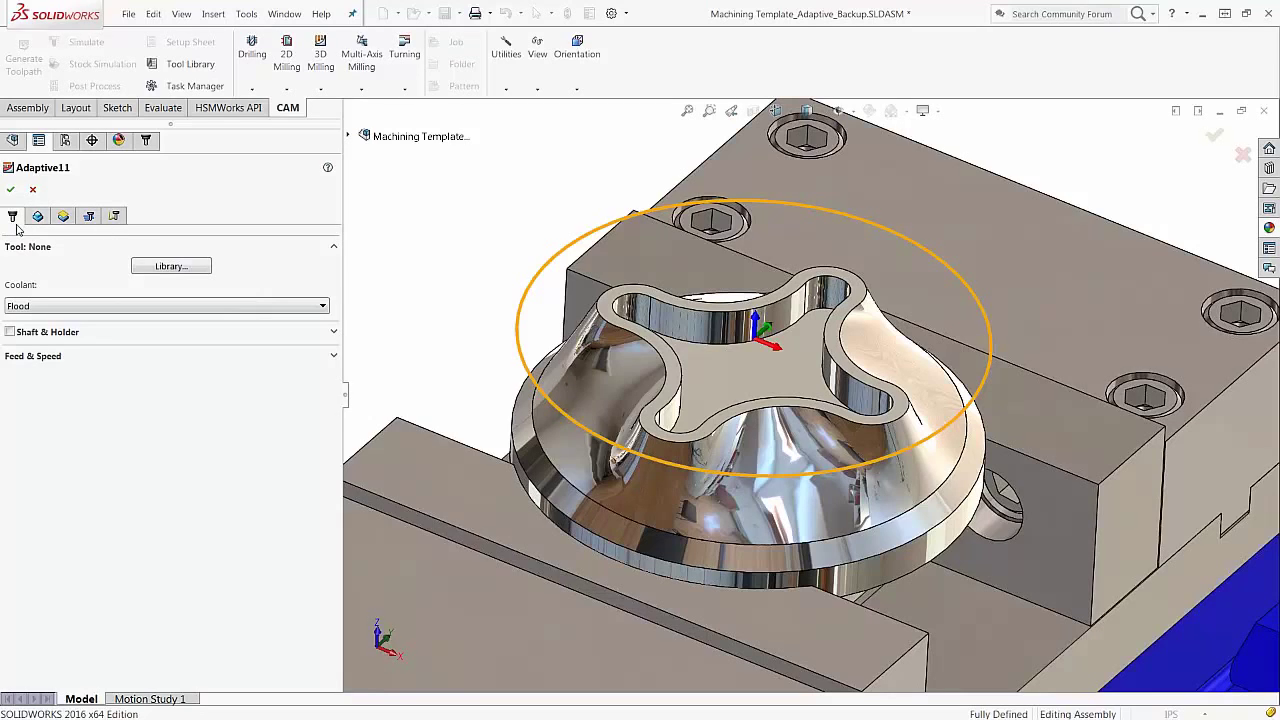
pyautogui.click(171, 266)
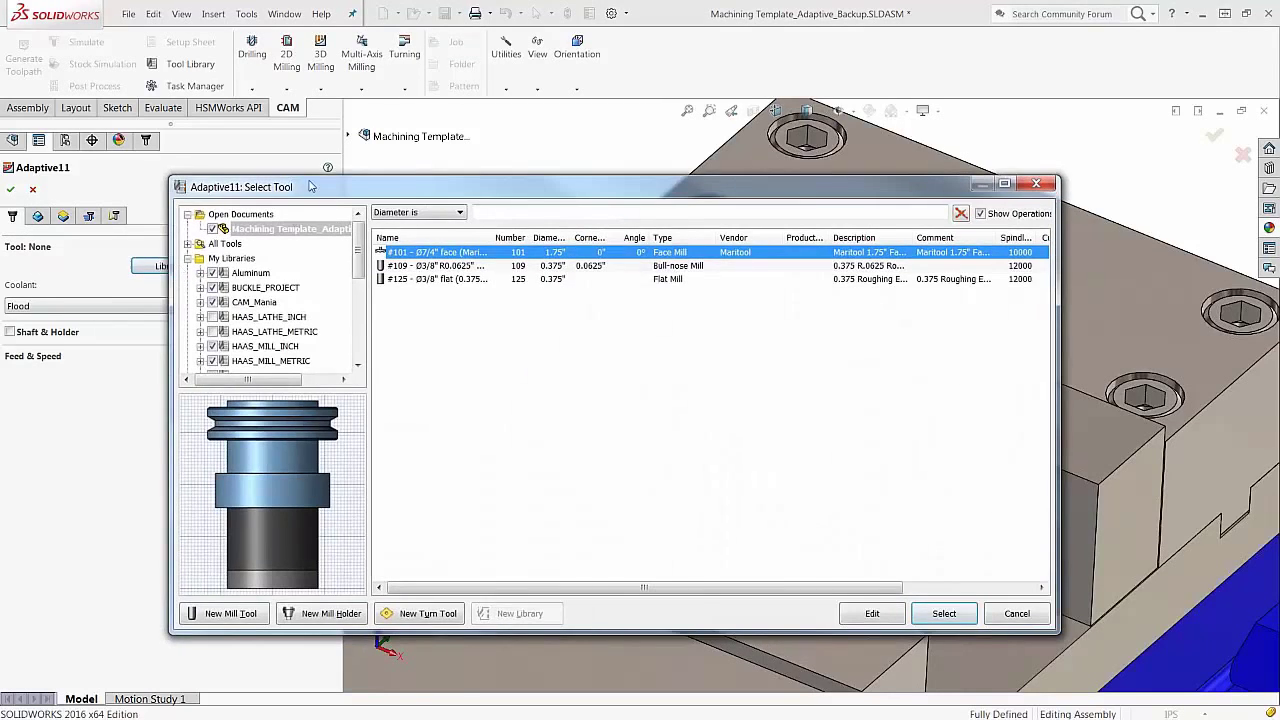
pyautogui.moveTo(310, 186); pyautogui.dragTo(258, 160)
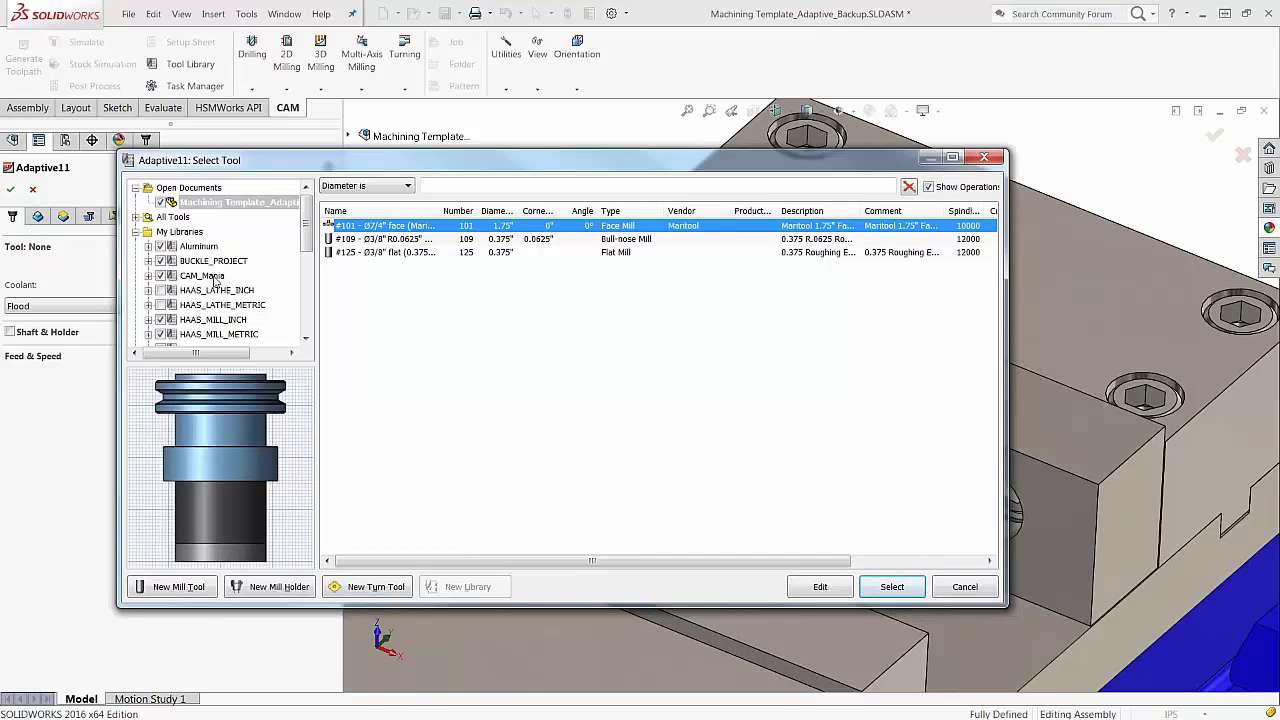
# Browse the Aluminum library and another tool library, widening the name column to read the full tool names
pyautogui.click(199, 248)
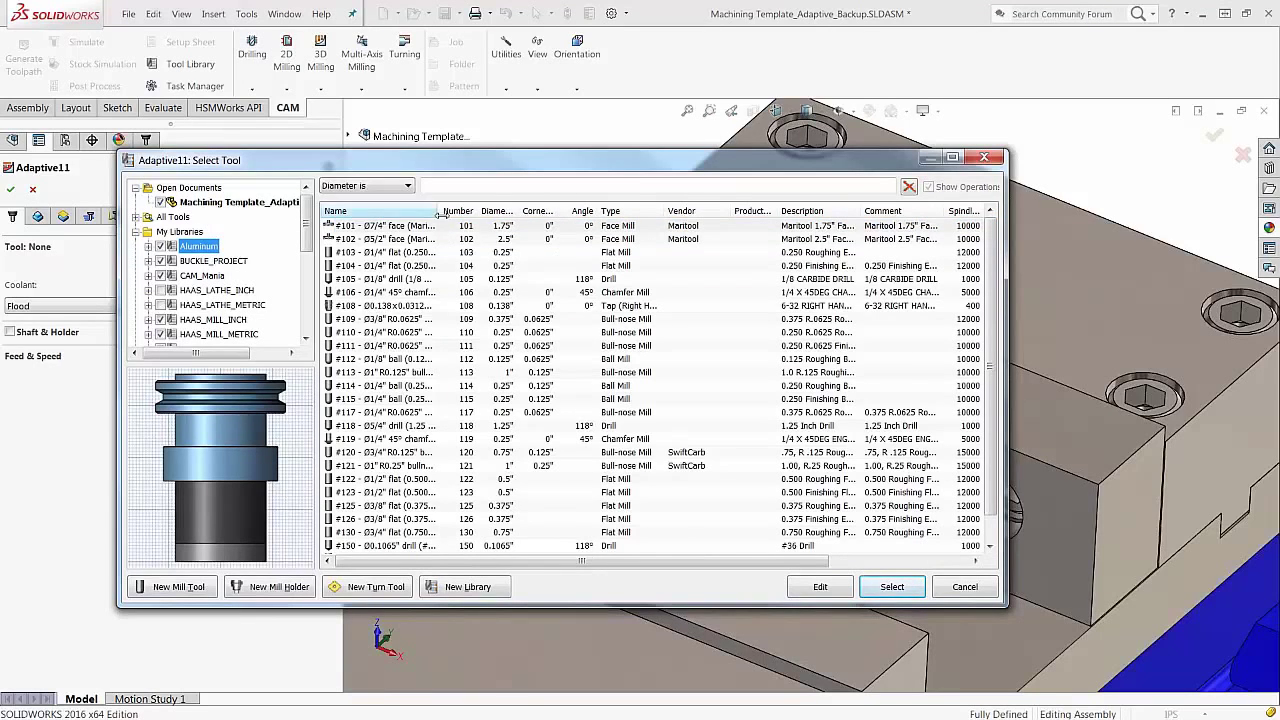
pyautogui.moveTo(443, 213); pyautogui.dragTo(505, 213)
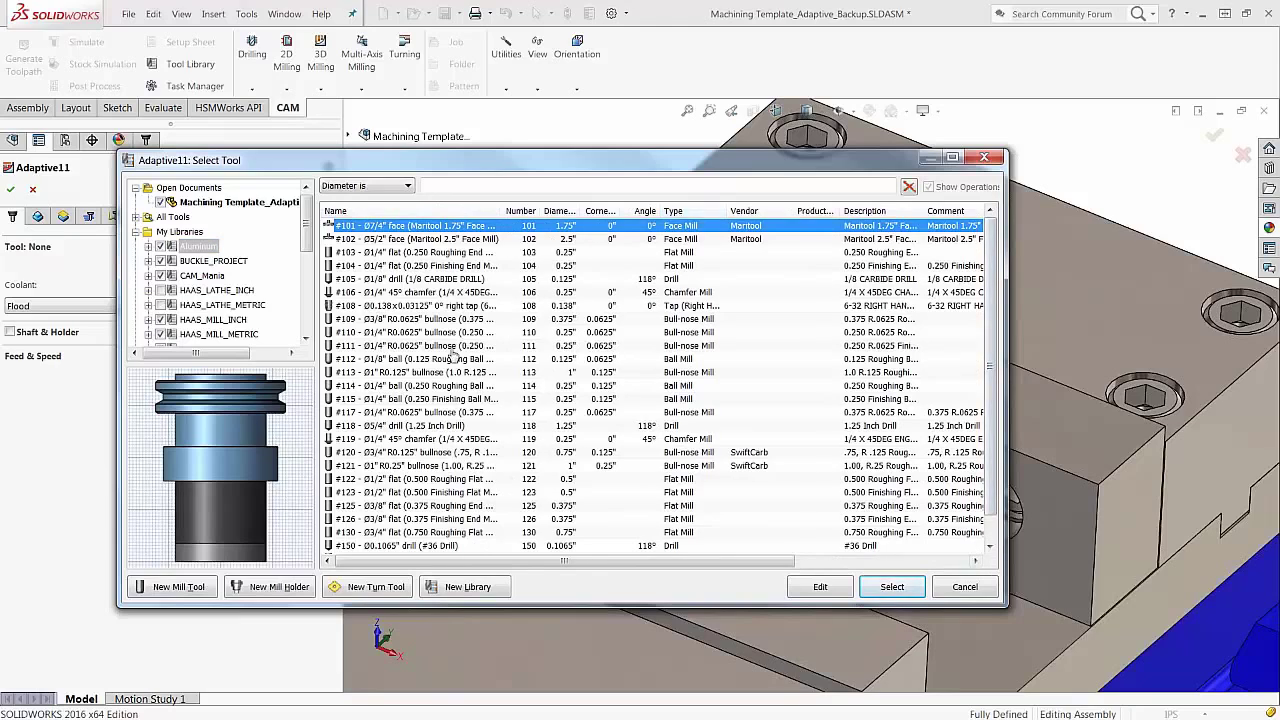
pyautogui.moveTo(311, 224)
pyautogui.mouseDown()
pyautogui.moveTo(312, 314)
pyautogui.moveTo(307, 222)
pyautogui.mouseUp()
pyautogui.click(250, 262)
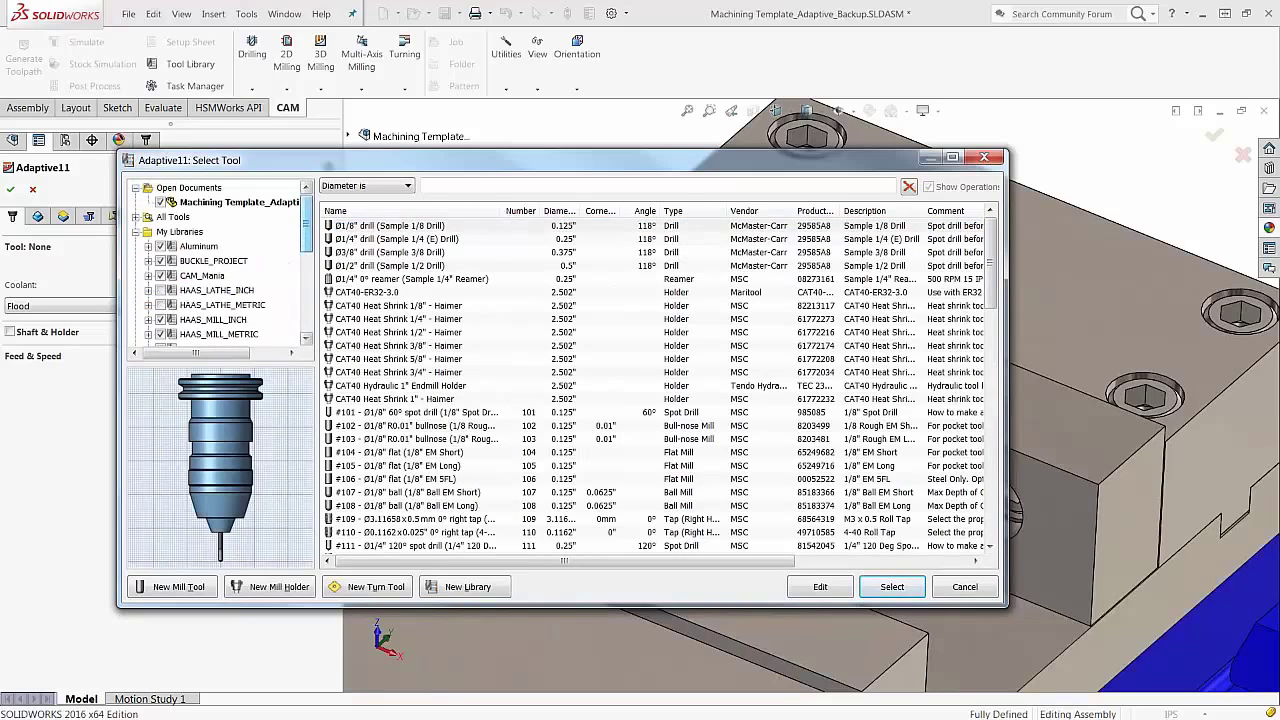
pyautogui.click(462, 359)
pyautogui.scroll(-2, 465, 362)
pyautogui.scroll(2, 465, 362)
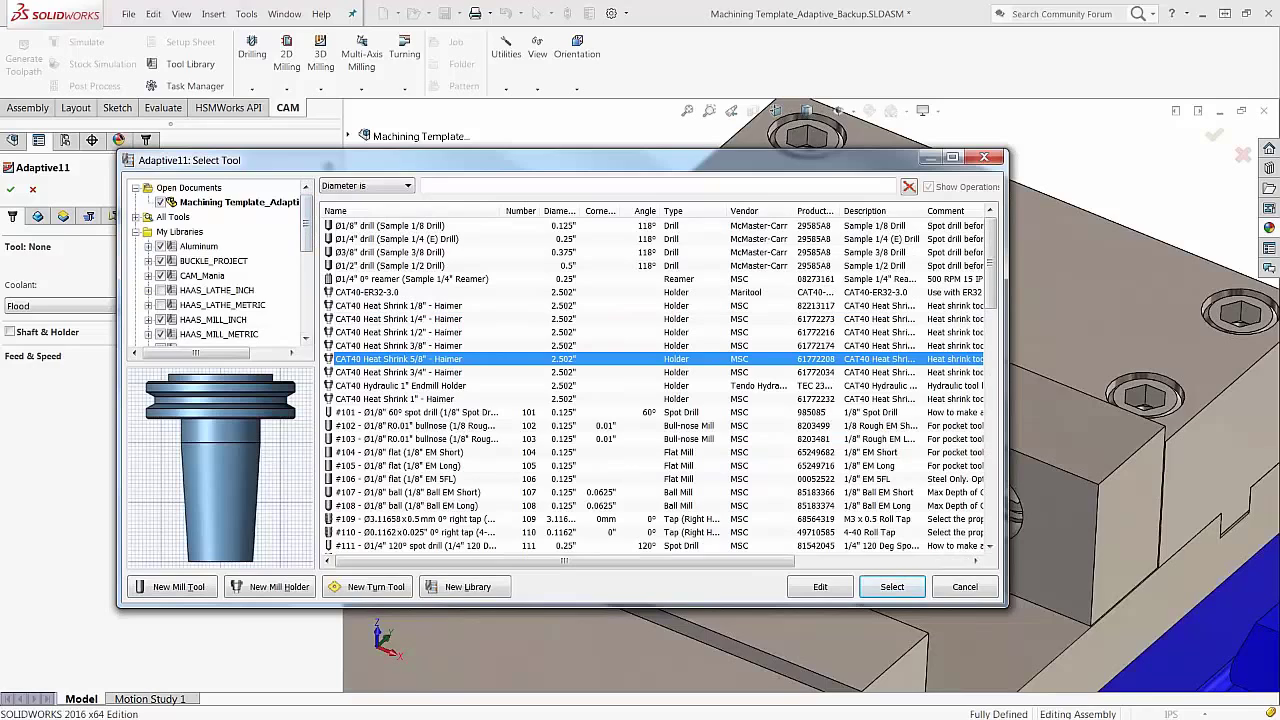
# Assign tool #109, the 3/8" R0.0625" bullnose roughing mill from the open document, to the adaptive operation
pyautogui.click(230, 202)
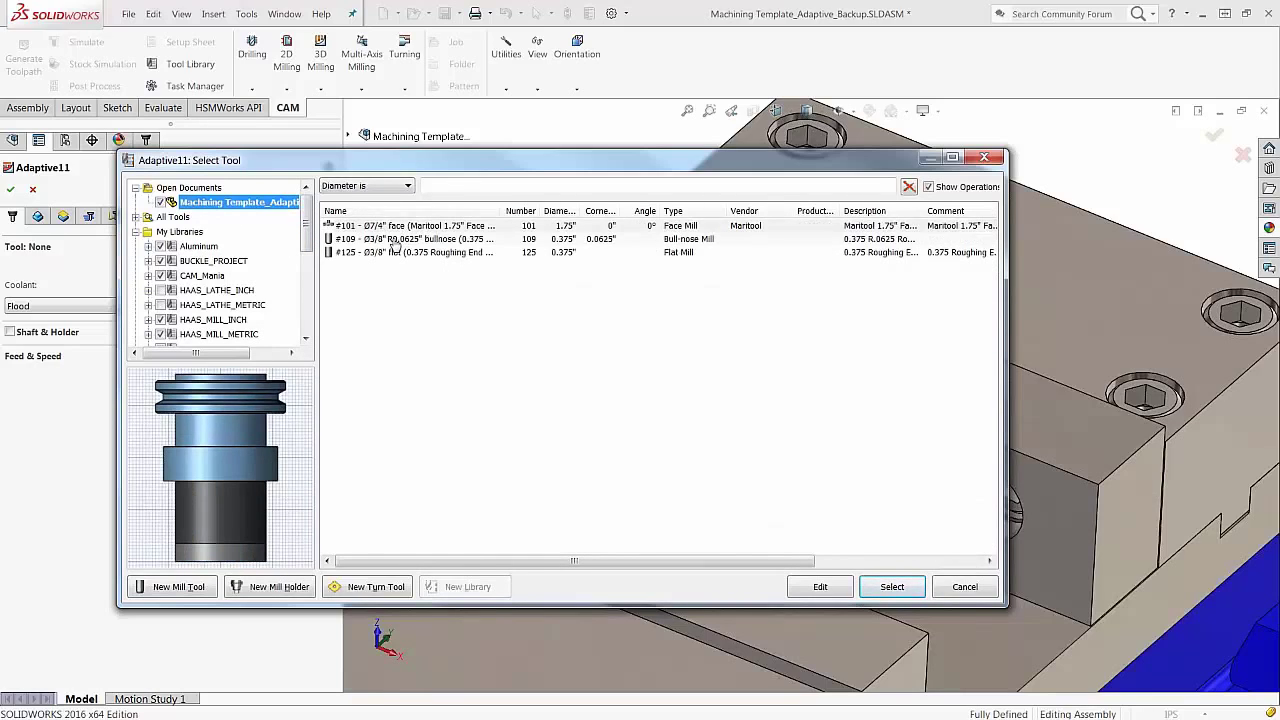
pyautogui.click(394, 240)
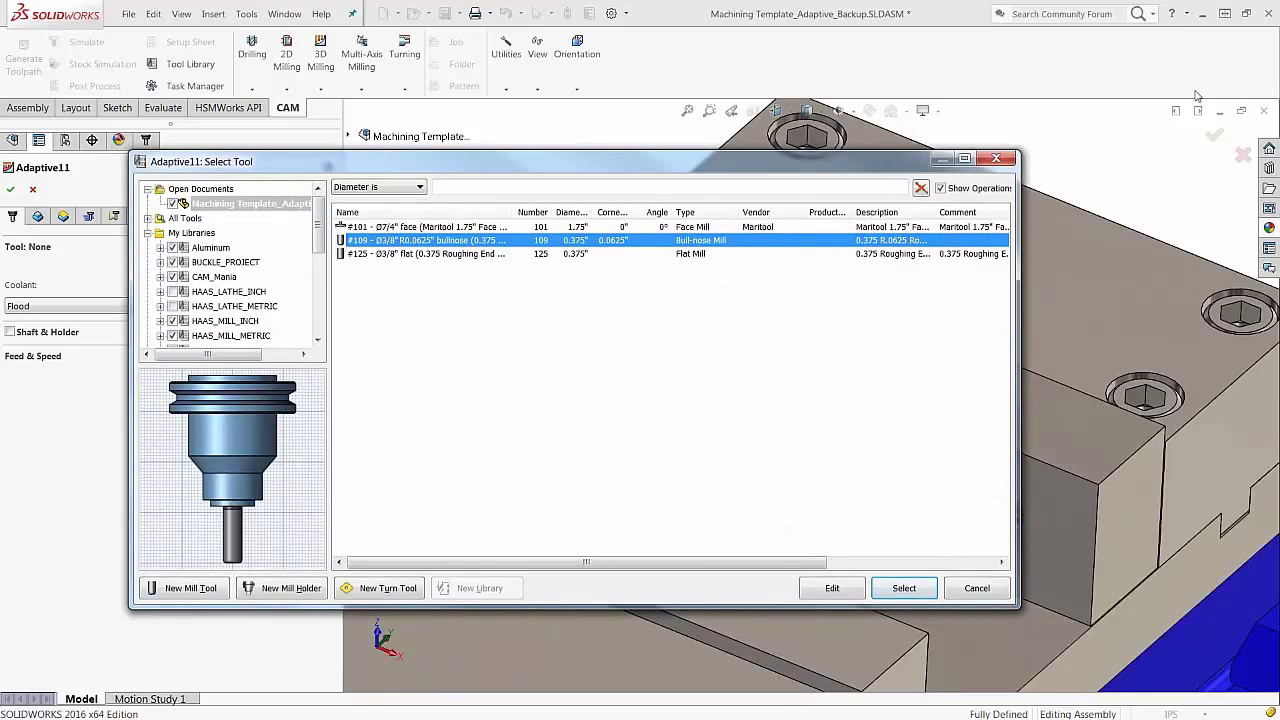
pyautogui.click(904, 588)
pyautogui.moveTo(665, 340); pyautogui.dragTo(830, 310, button='middle')
pyautogui.moveTo(897, 360); pyautogui.dragTo(640, 370, button='middle')
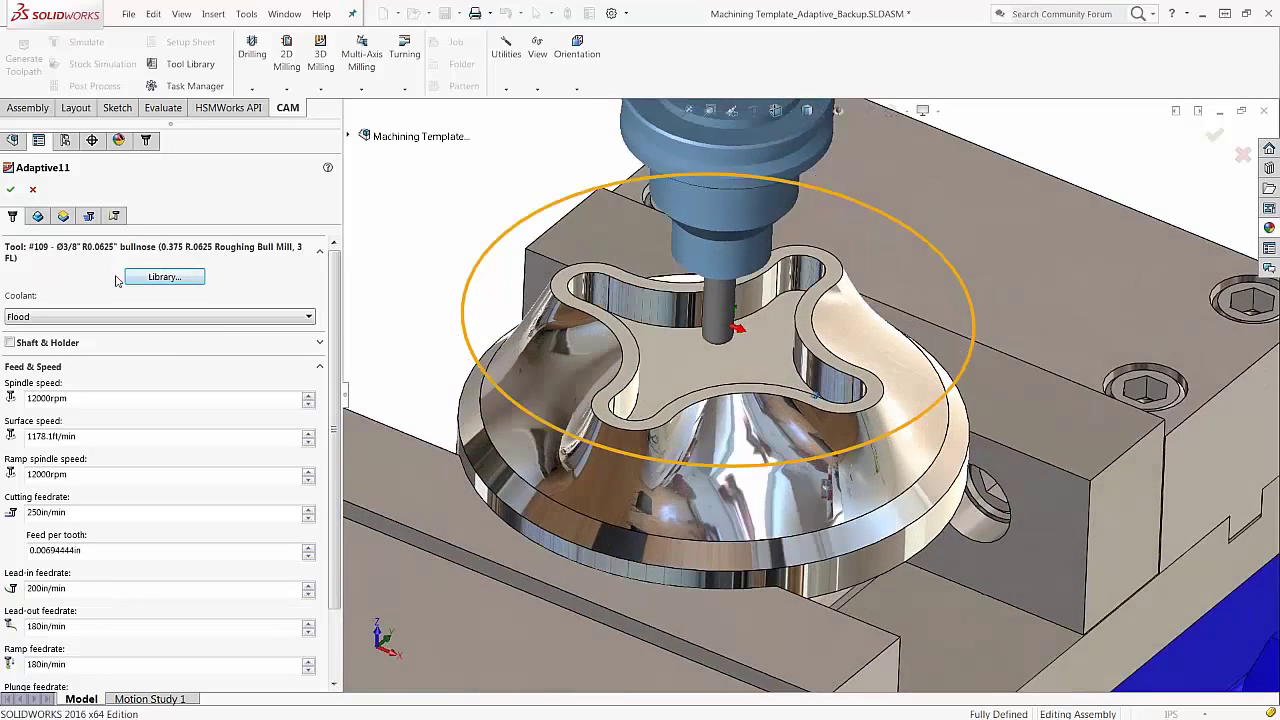
# Replace the adaptive operation's tool with #101, the Maritool 1.75" face mill from the open document
pyautogui.click(164, 276)
pyautogui.click(411, 227)
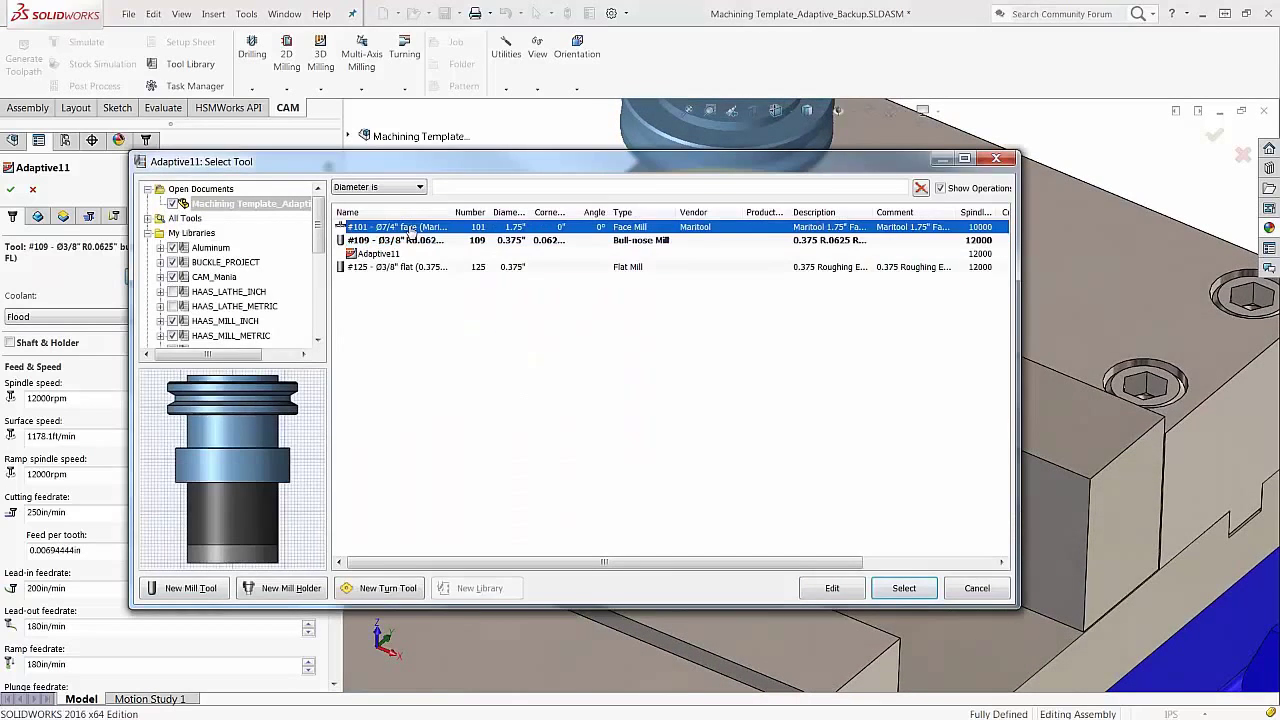
pyautogui.click(904, 590)
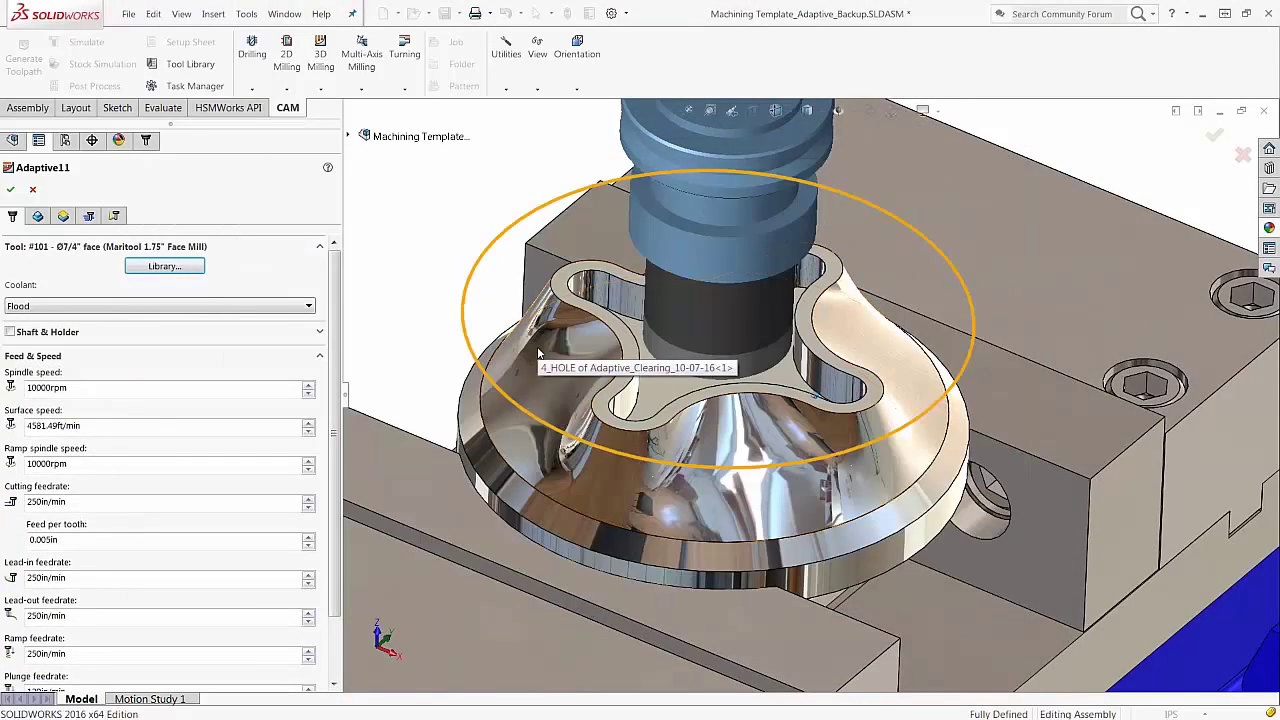
# Set the bottom height of the adaptive operation to be measured From Model Top
pyautogui.moveTo(530, 353); pyautogui.dragTo(683, 318, button='middle')
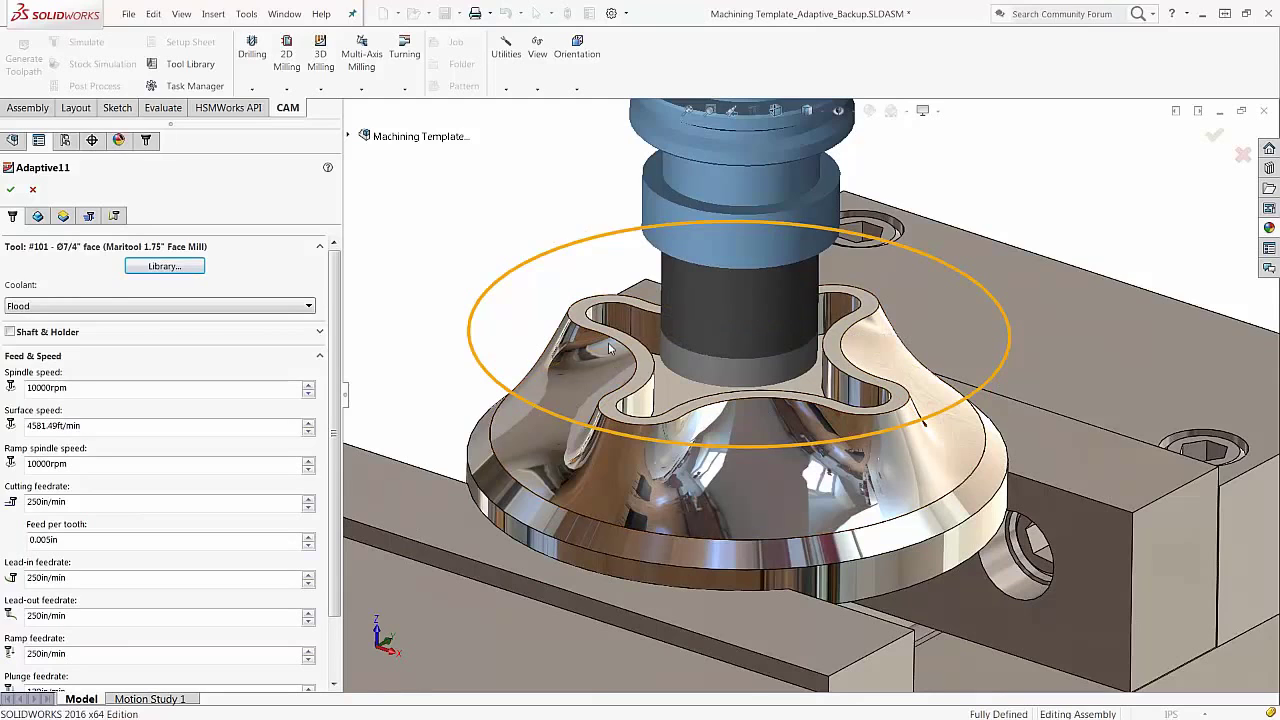
pyautogui.scroll(-2, 640, 332)
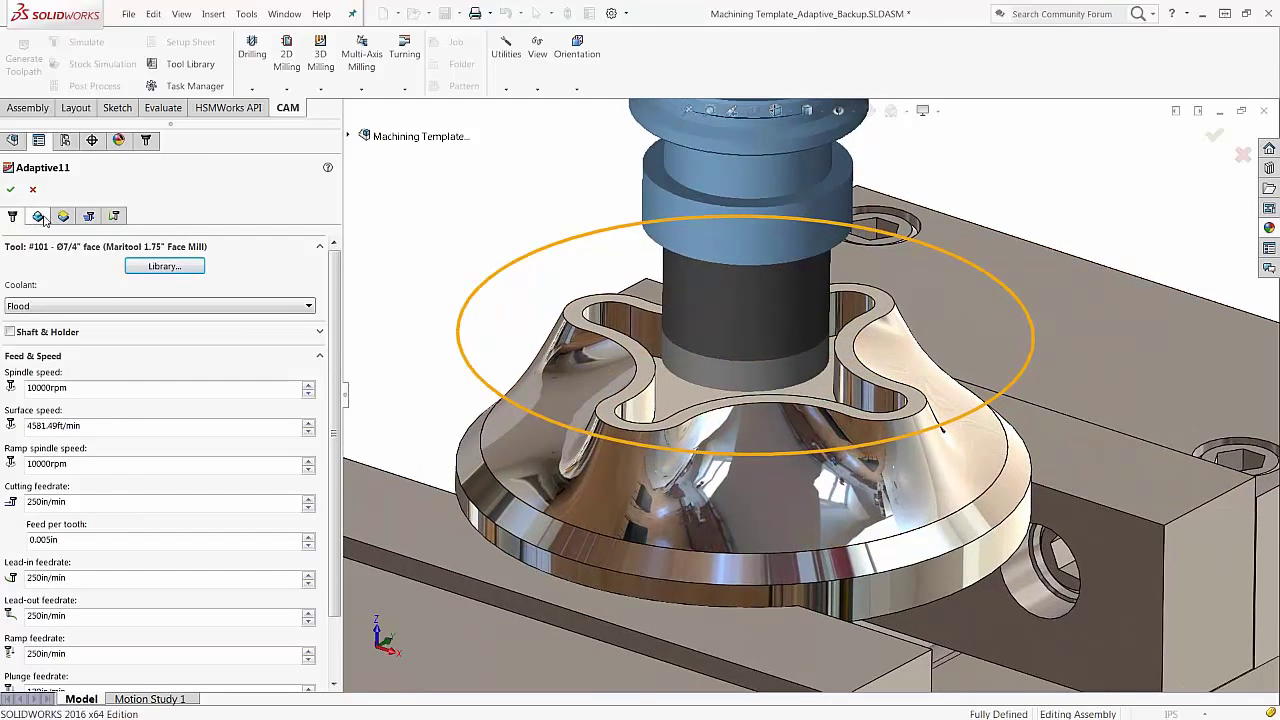
pyautogui.click(37, 217)
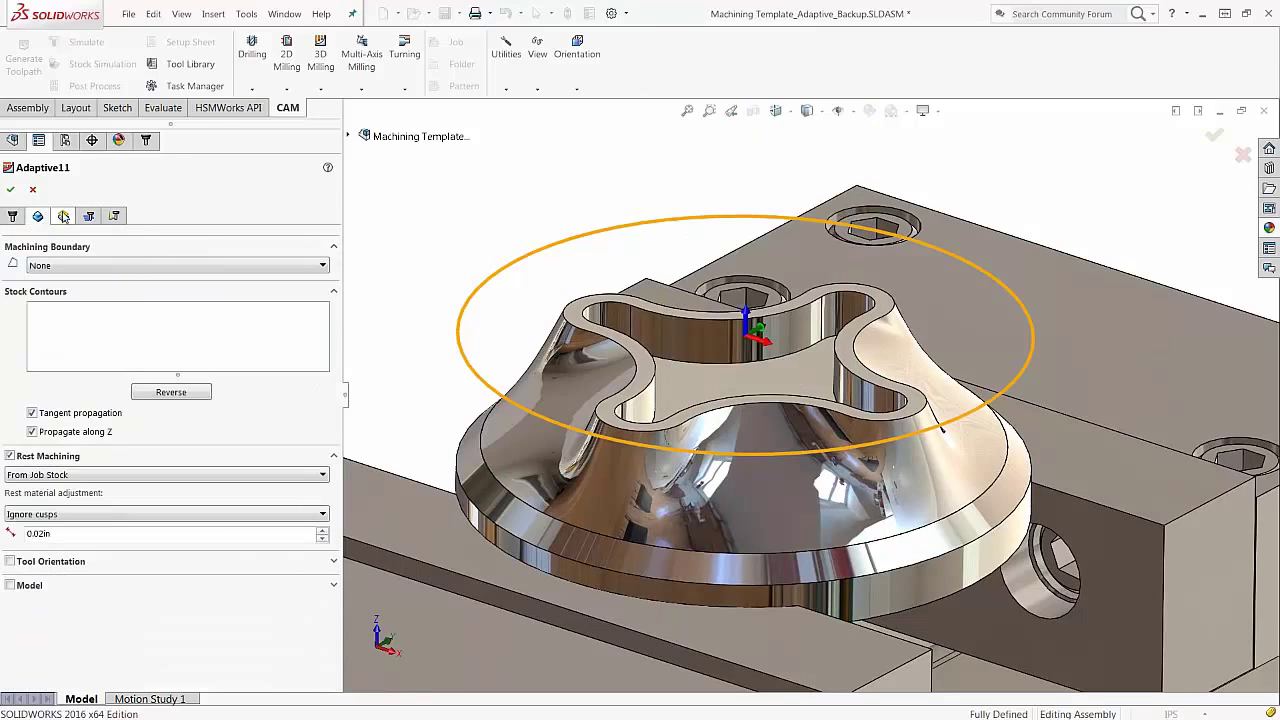
pyautogui.click(63, 216)
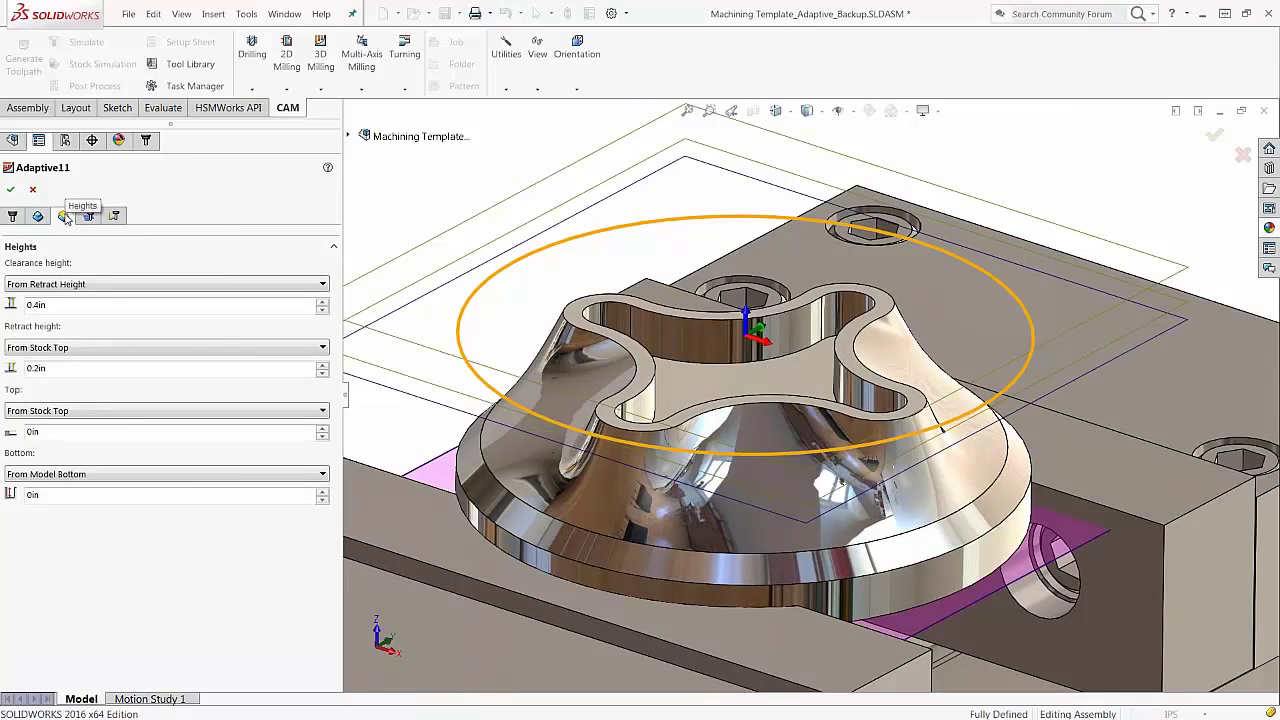
pyautogui.click(134, 477)
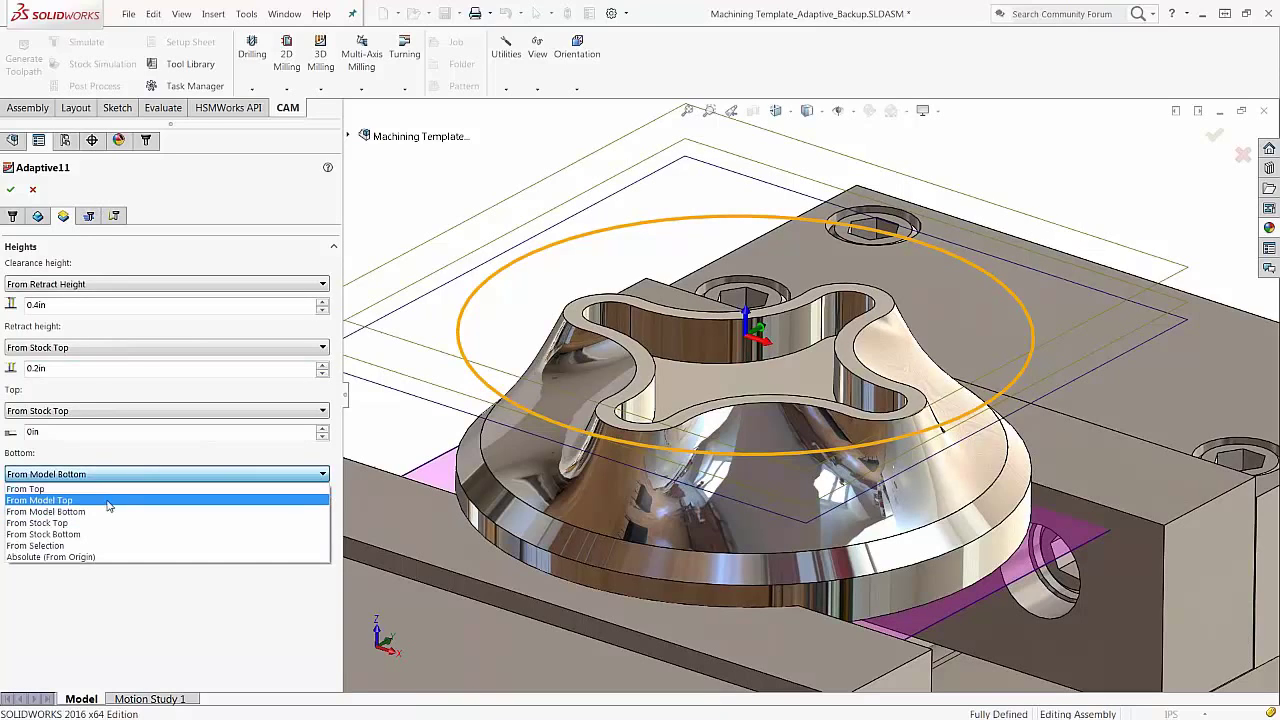
pyautogui.click(105, 501)
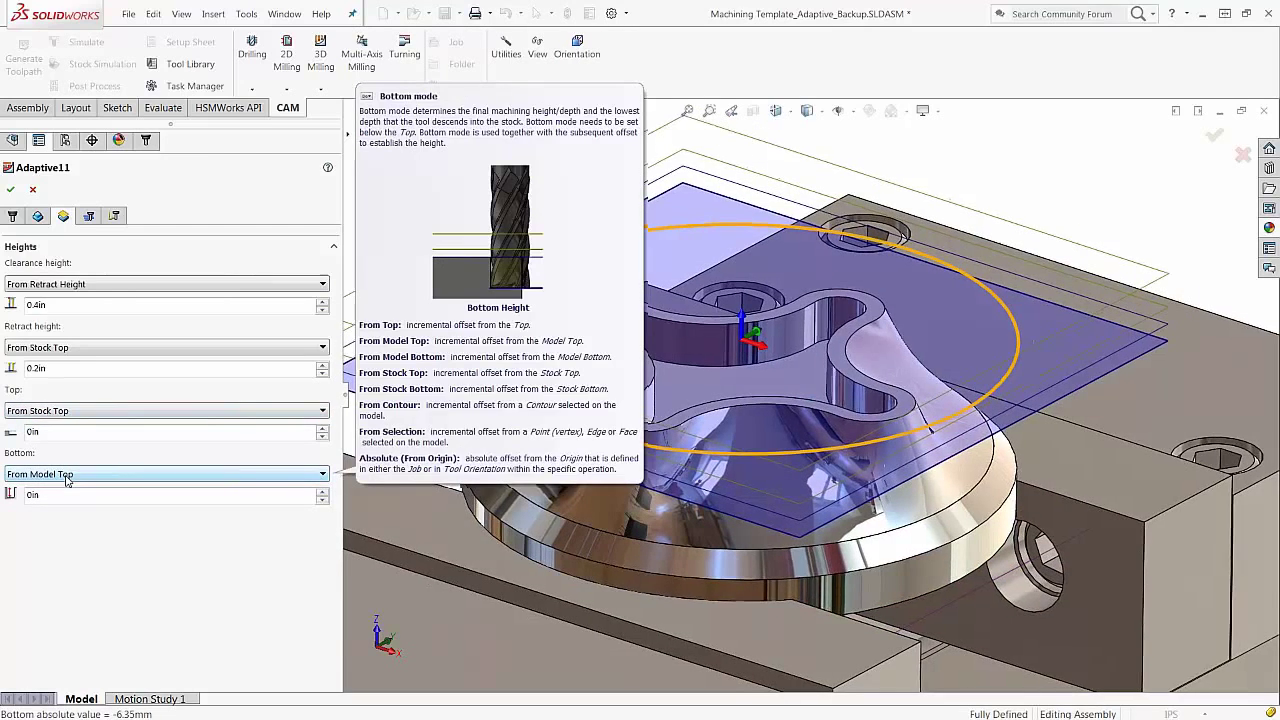
# Set the maximum roughing stepdown to .050 in and accept the adaptive operation to generate its toolpath
pyautogui.click(89, 217)
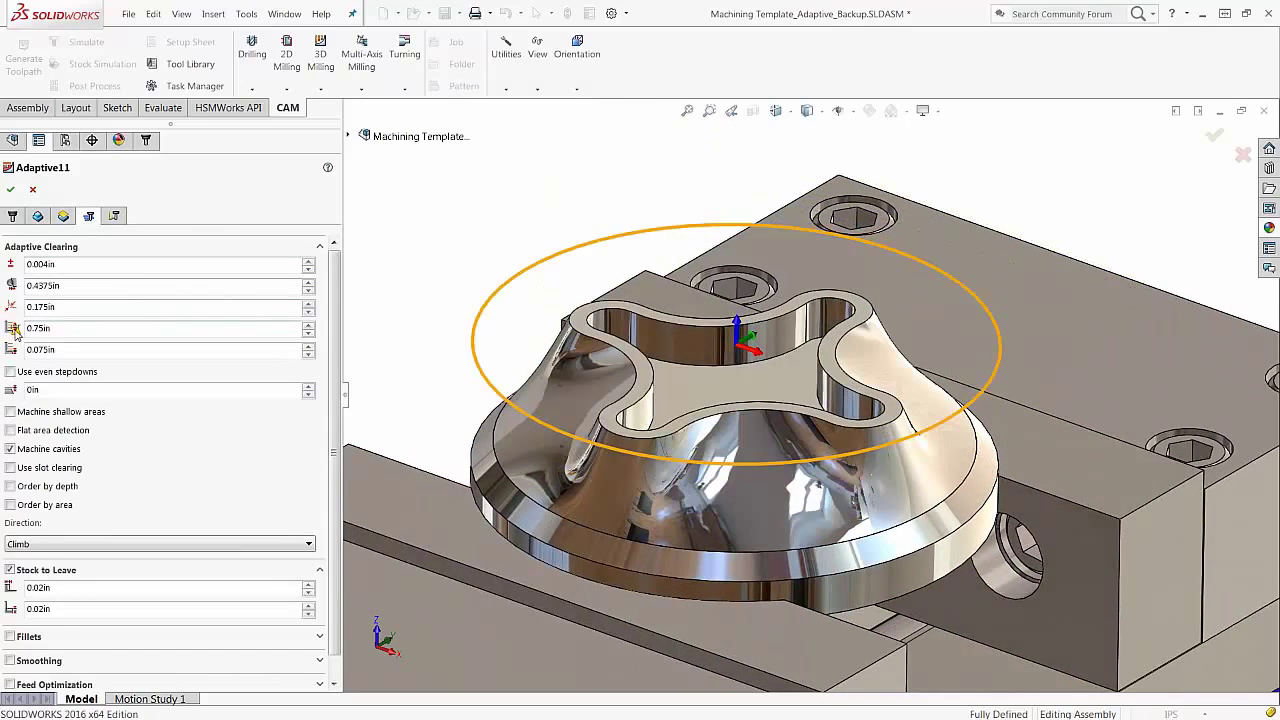
pyautogui.moveTo(16, 335)
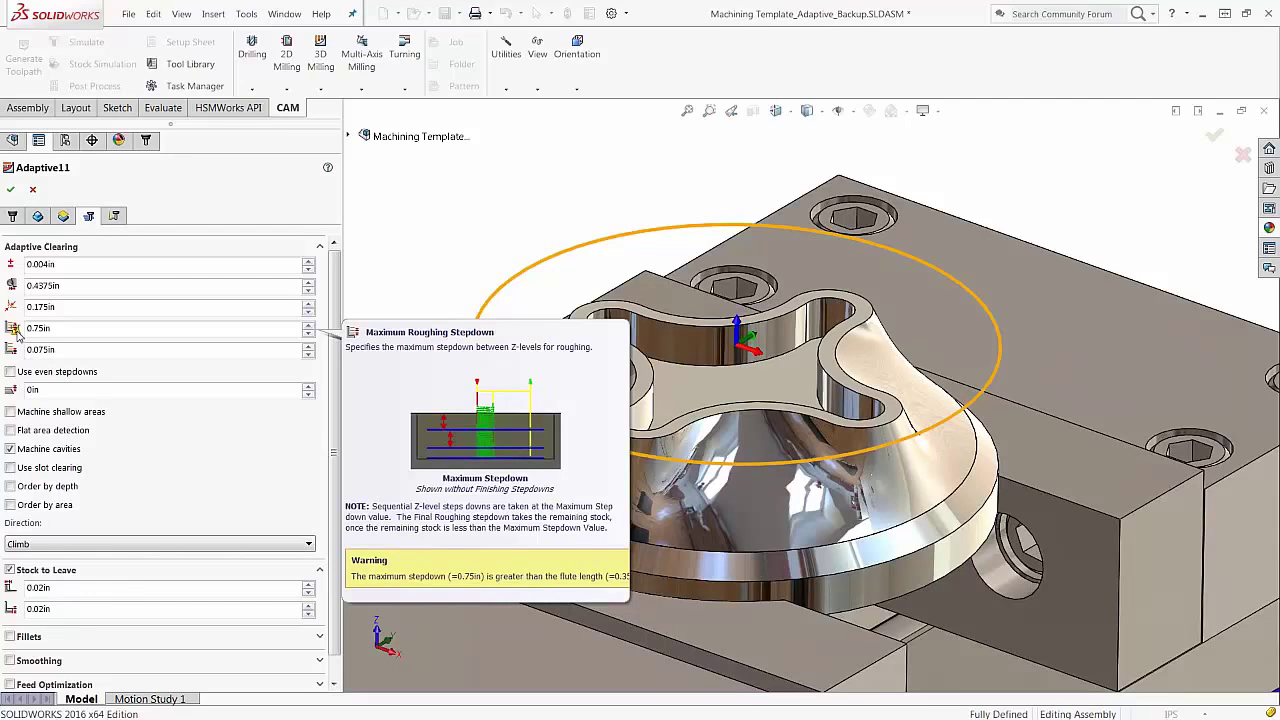
pyautogui.doubleClick(64, 327)
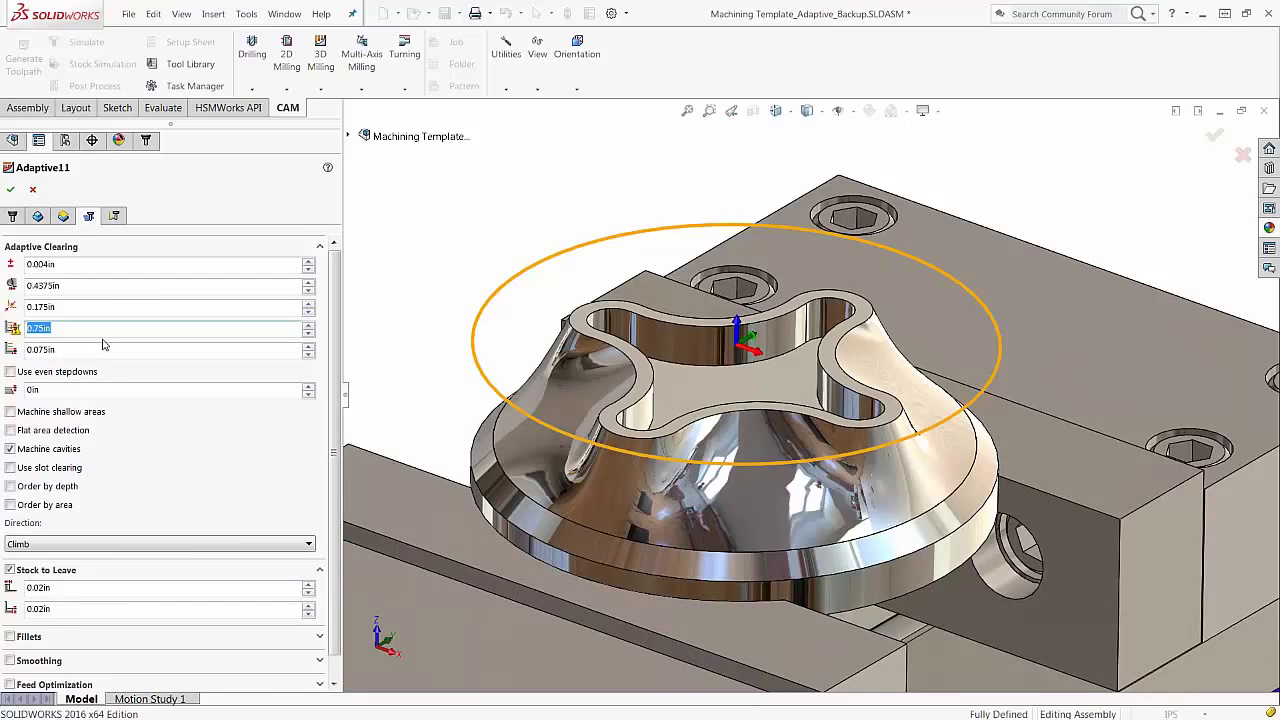
pyautogui.press('BackSpace')
pyautogui.write('.050')
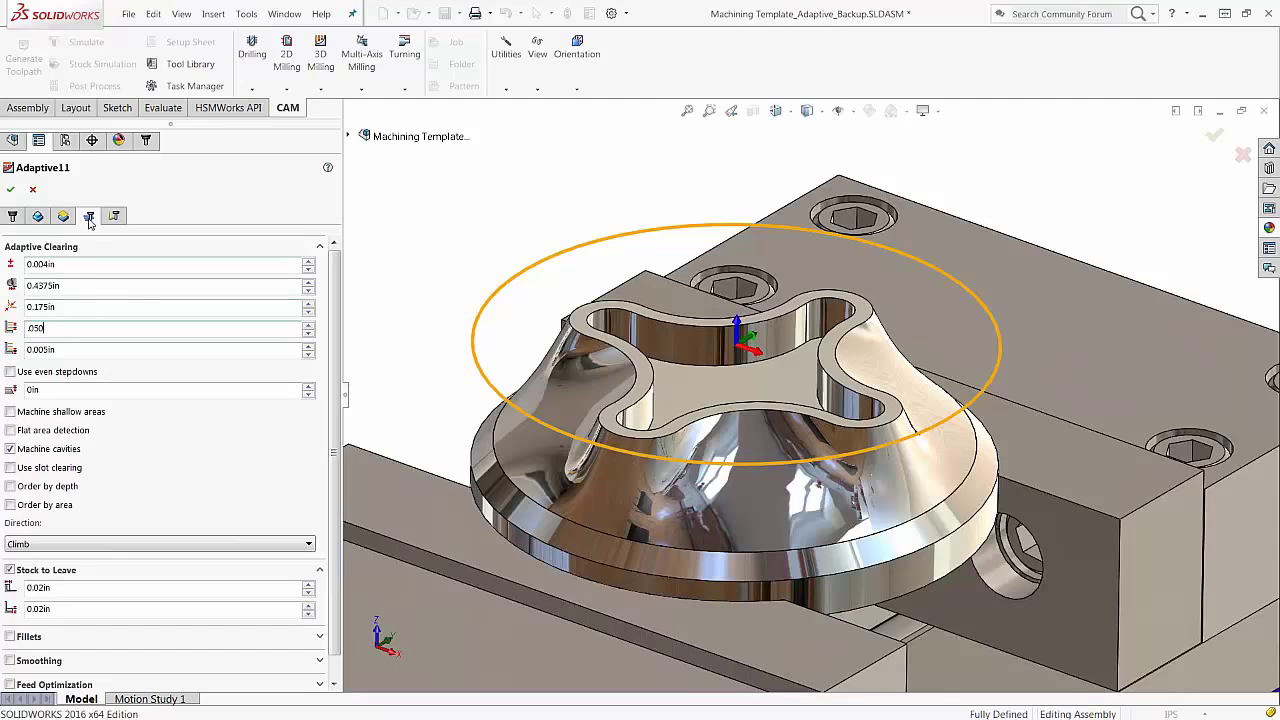
pyautogui.click(10, 189)
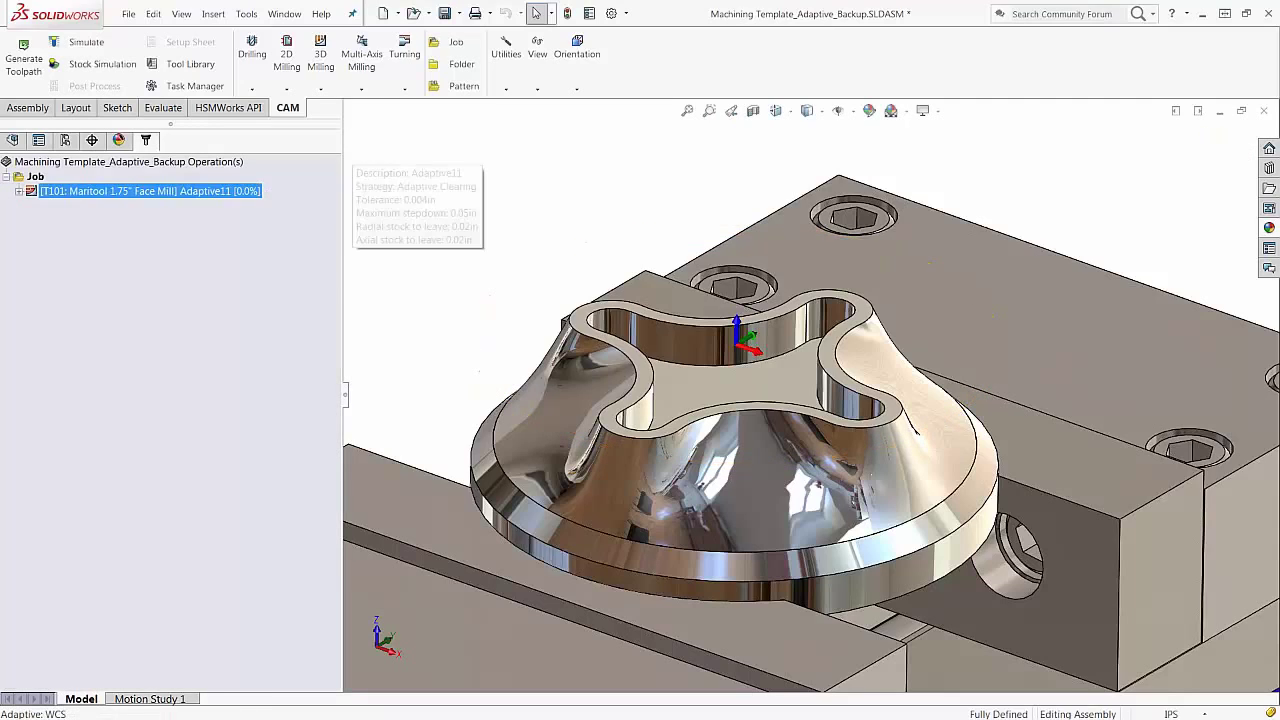
# Examine the face mill's adaptive toolpath, play its stock simulation through to the end, and close the simulation
pyautogui.click(162, 190)
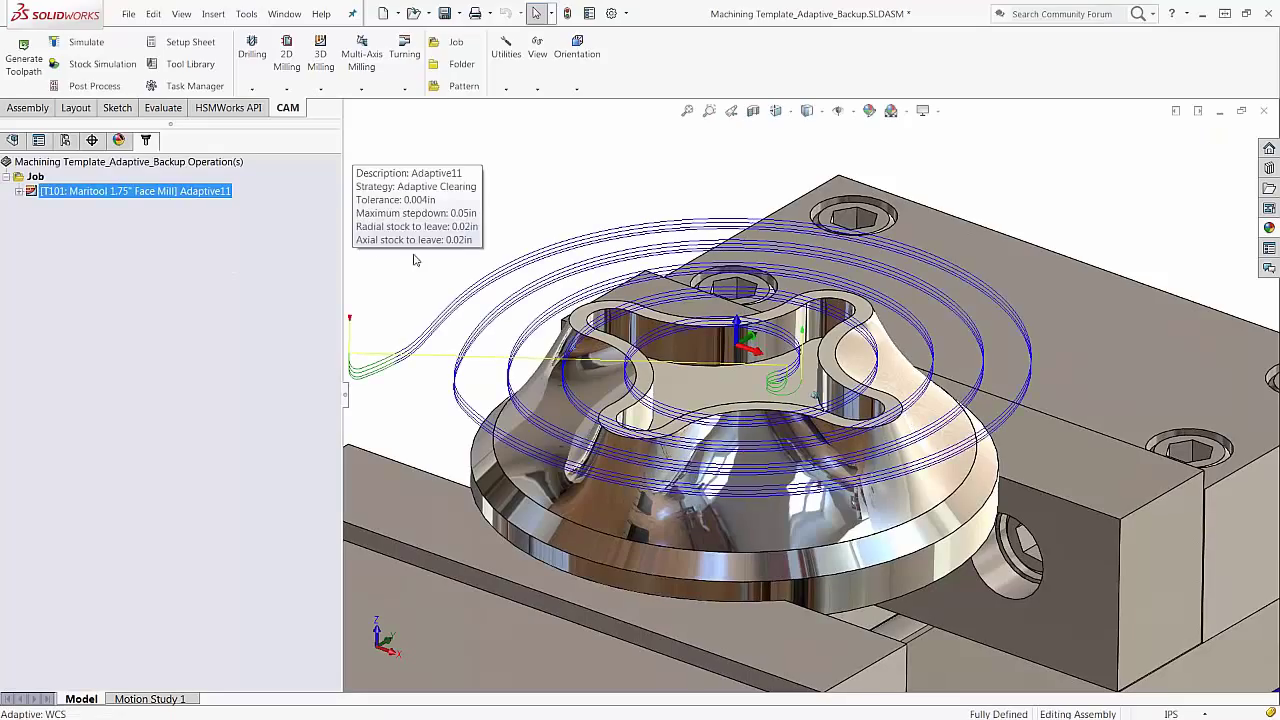
pyautogui.moveTo(742, 330); pyautogui.dragTo(722, 320, button='middle')
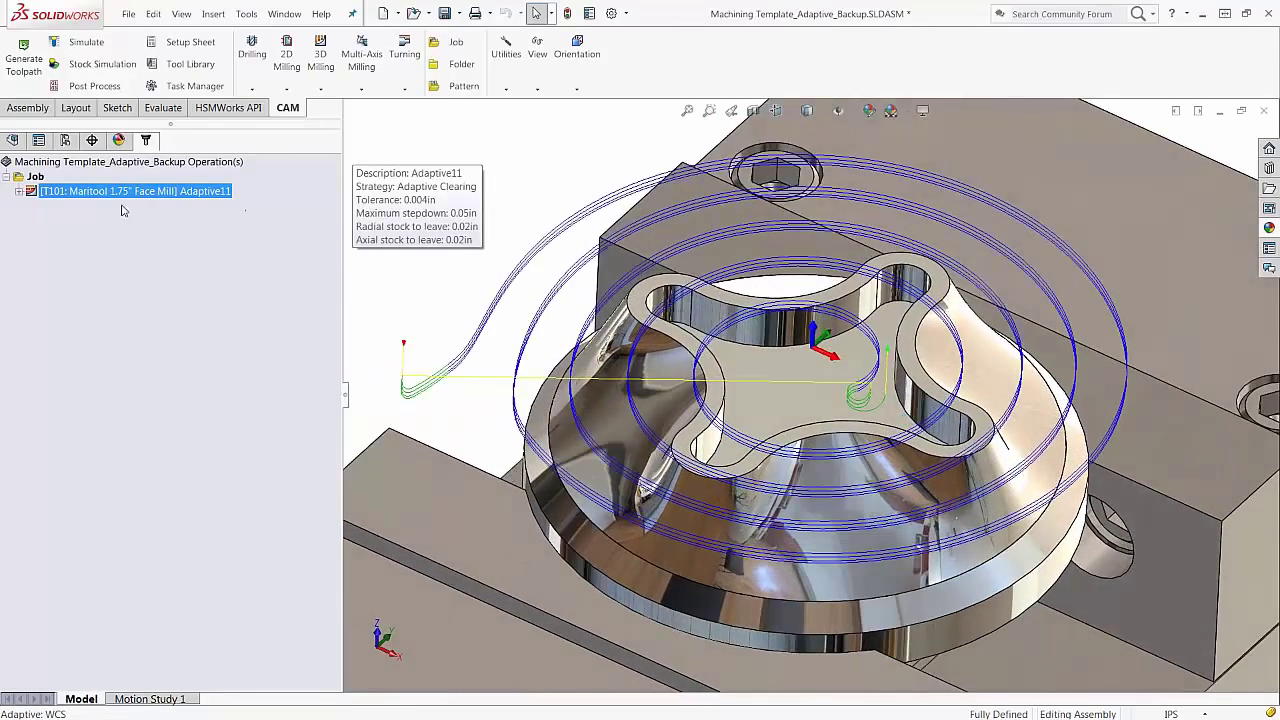
pyautogui.click(90, 64)
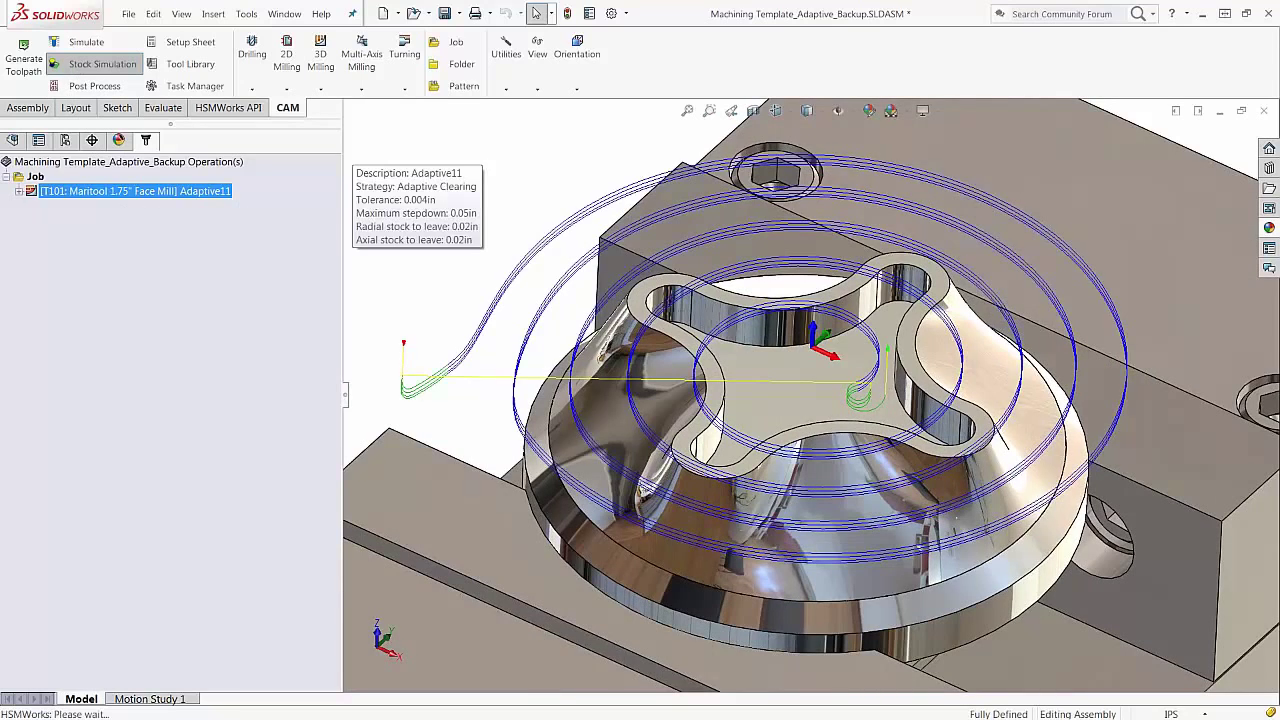
pyautogui.click(12, 255)
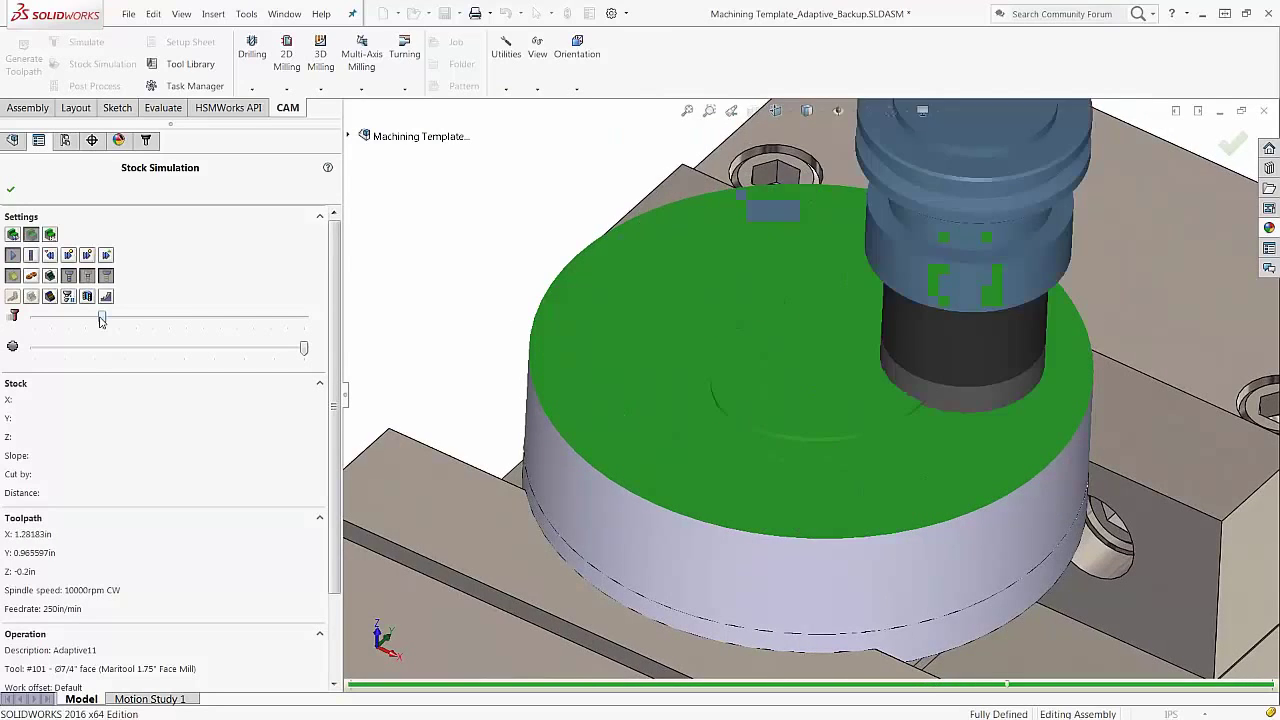
pyautogui.moveTo(101, 320)
pyautogui.mouseDown()
pyautogui.moveTo(119, 322)
pyautogui.moveTo(95, 324)
pyautogui.mouseUp()
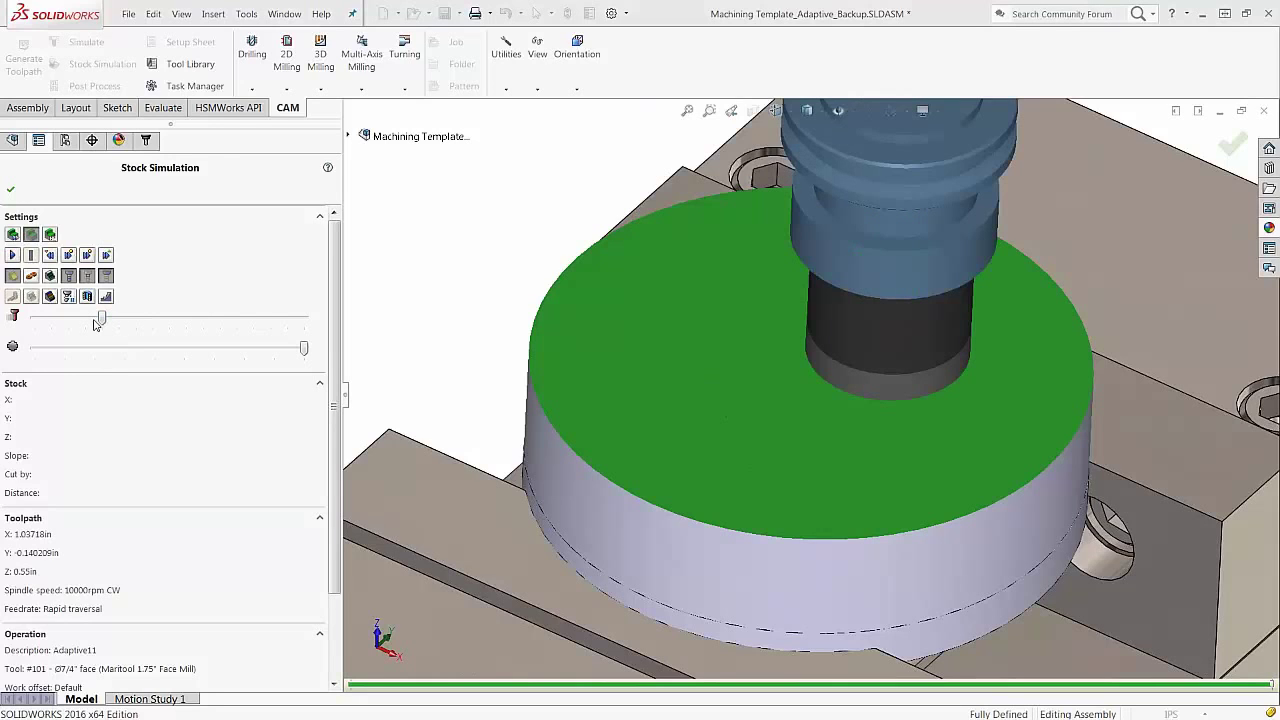
pyautogui.click(10, 189)
pyautogui.click(176, 258)
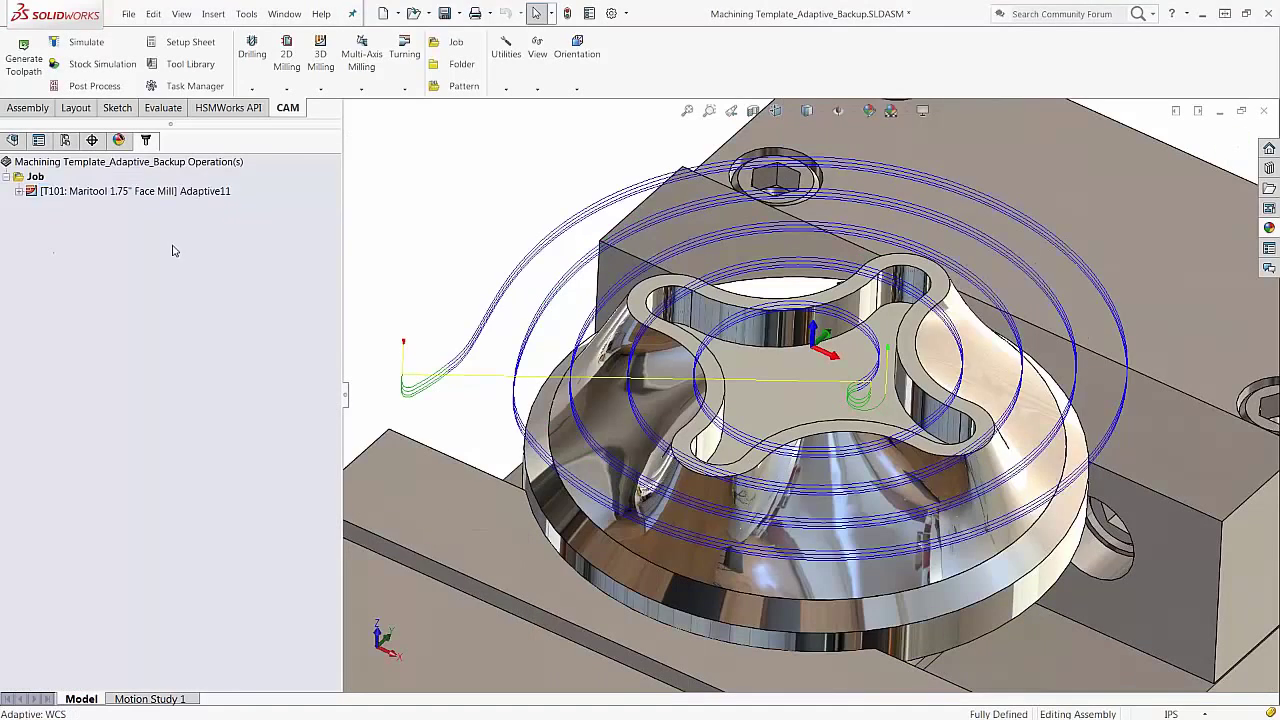
# Store the face mill adaptive operation as the template Adaptive_Face.hsmworks-template in the Adaptive Clearing folder
pyautogui.click(175, 192)
pyautogui.rightClick(176, 192)
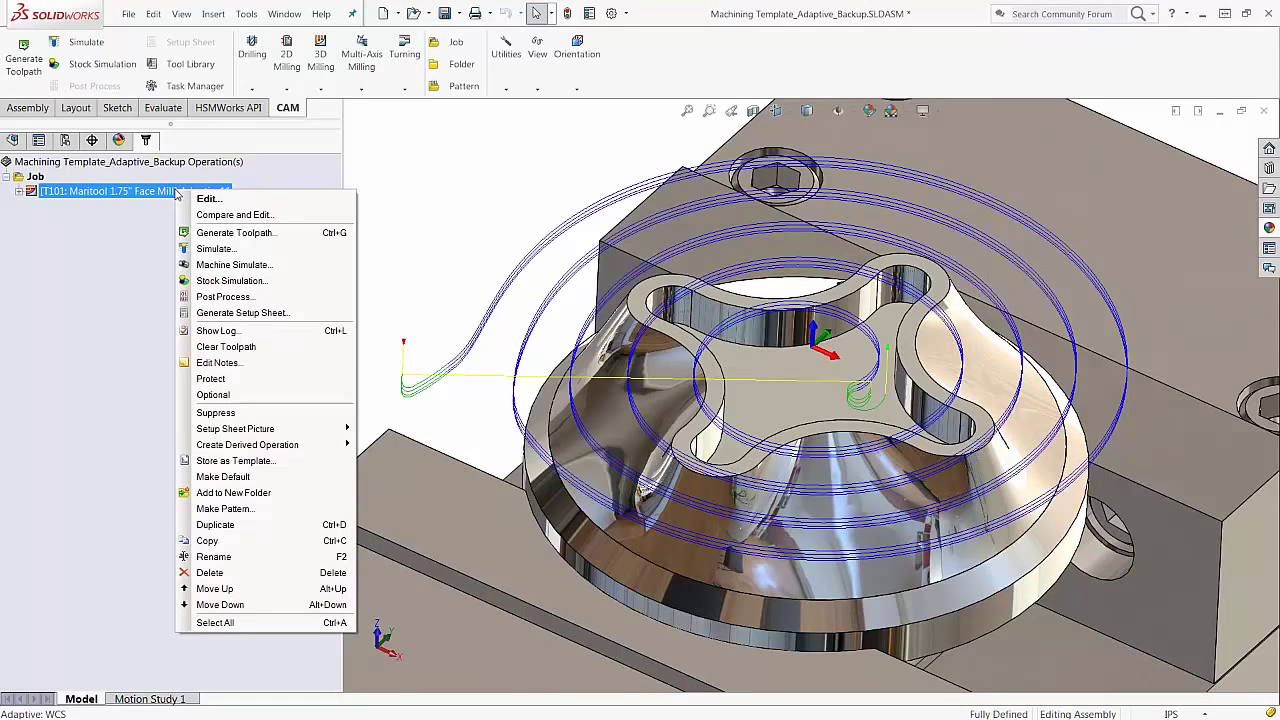
pyautogui.click(295, 462)
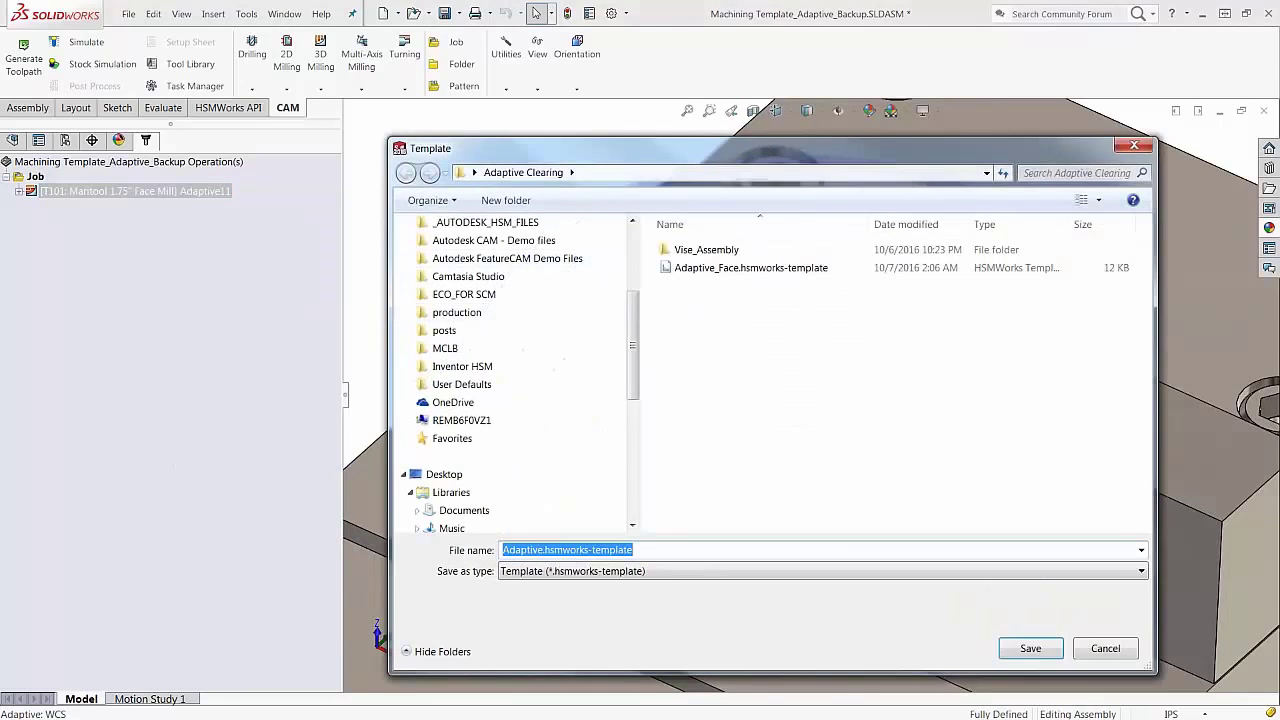
pyautogui.moveTo(511, 163); pyautogui.dragTo(293, 112)
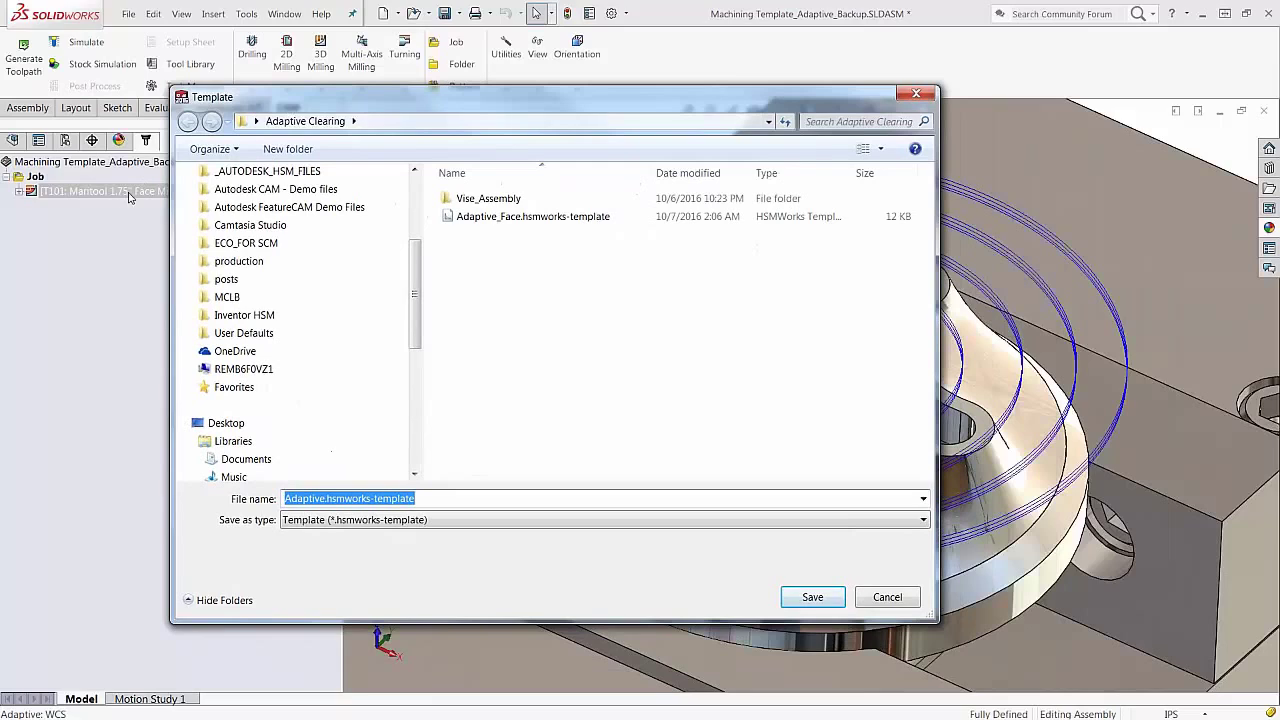
pyautogui.click(508, 221)
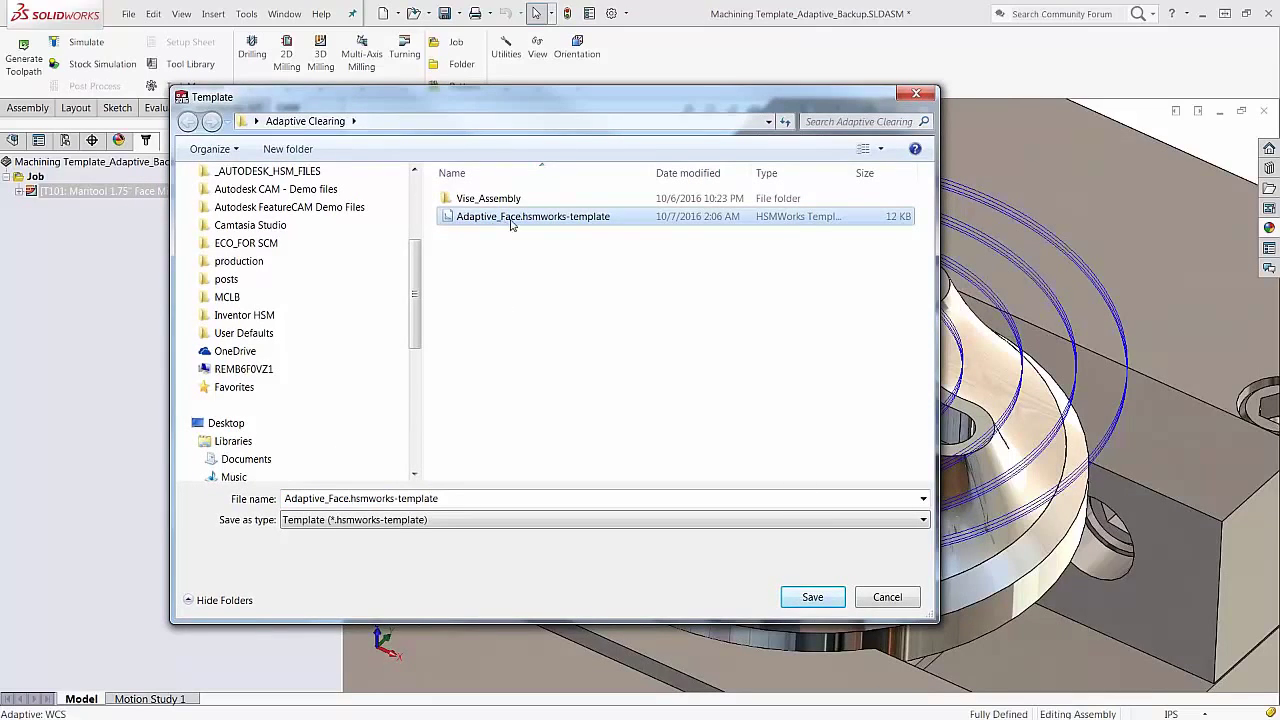
pyautogui.click(354, 121)
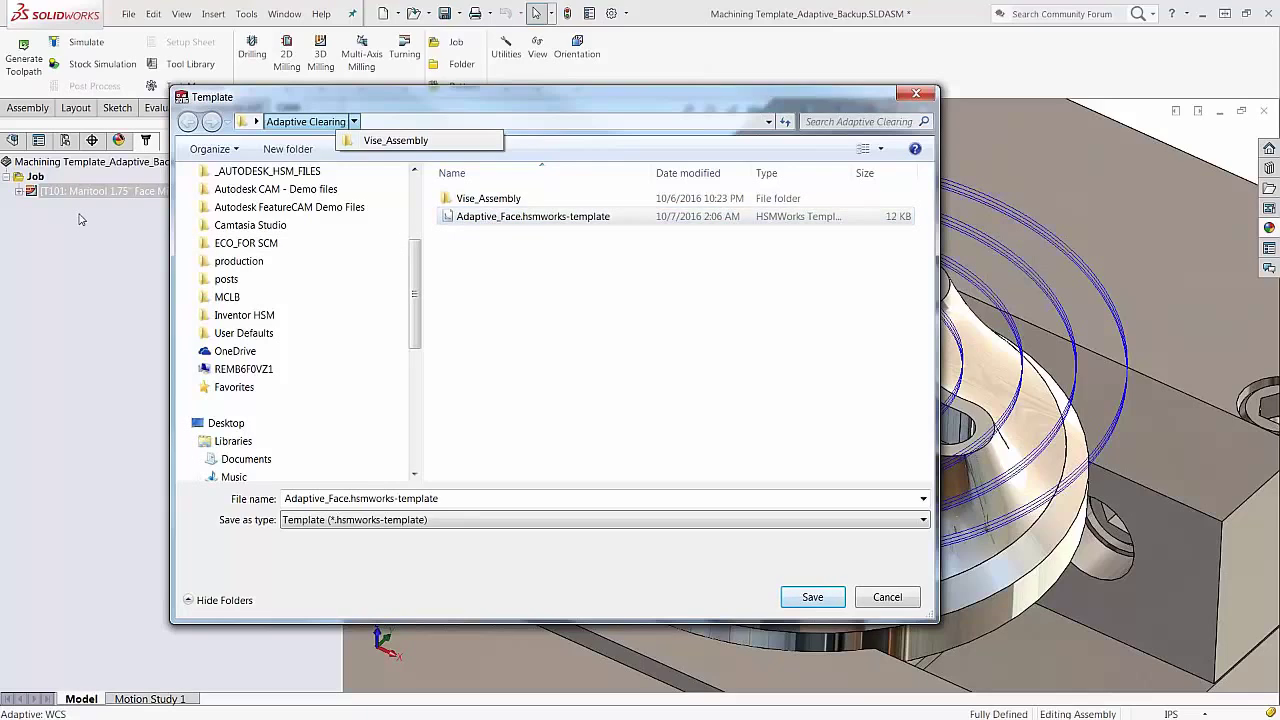
pyautogui.click(517, 224)
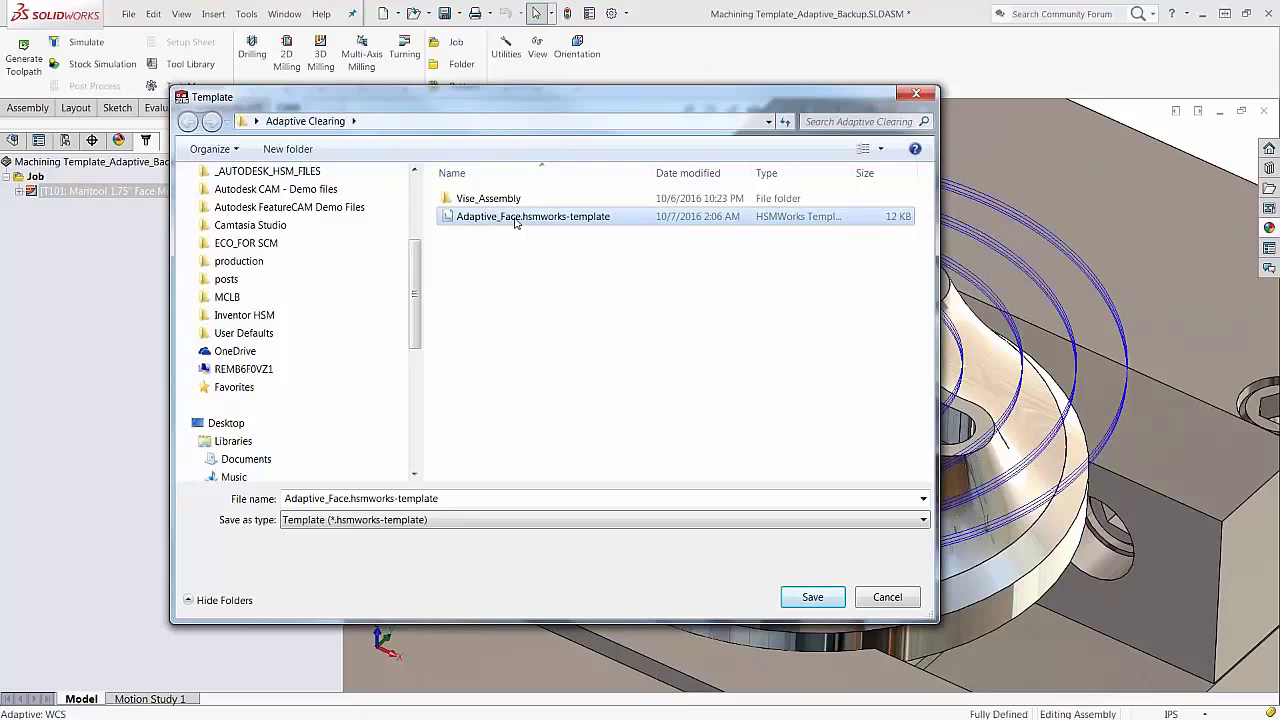
pyautogui.click(812, 597)
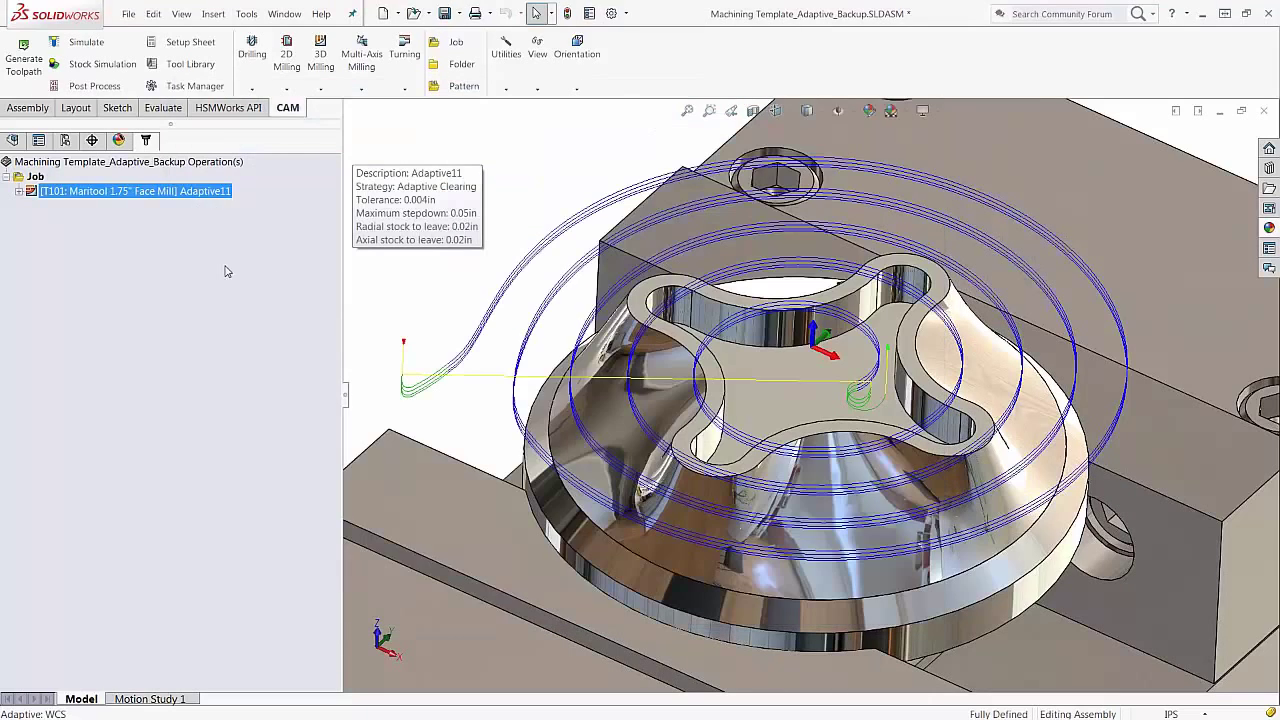
# Delete the face mill adaptive operation from the Job
pyautogui.click(224, 270)
pyautogui.click(67, 195)
pyautogui.rightClick(67, 195)
pyautogui.click(120, 574)
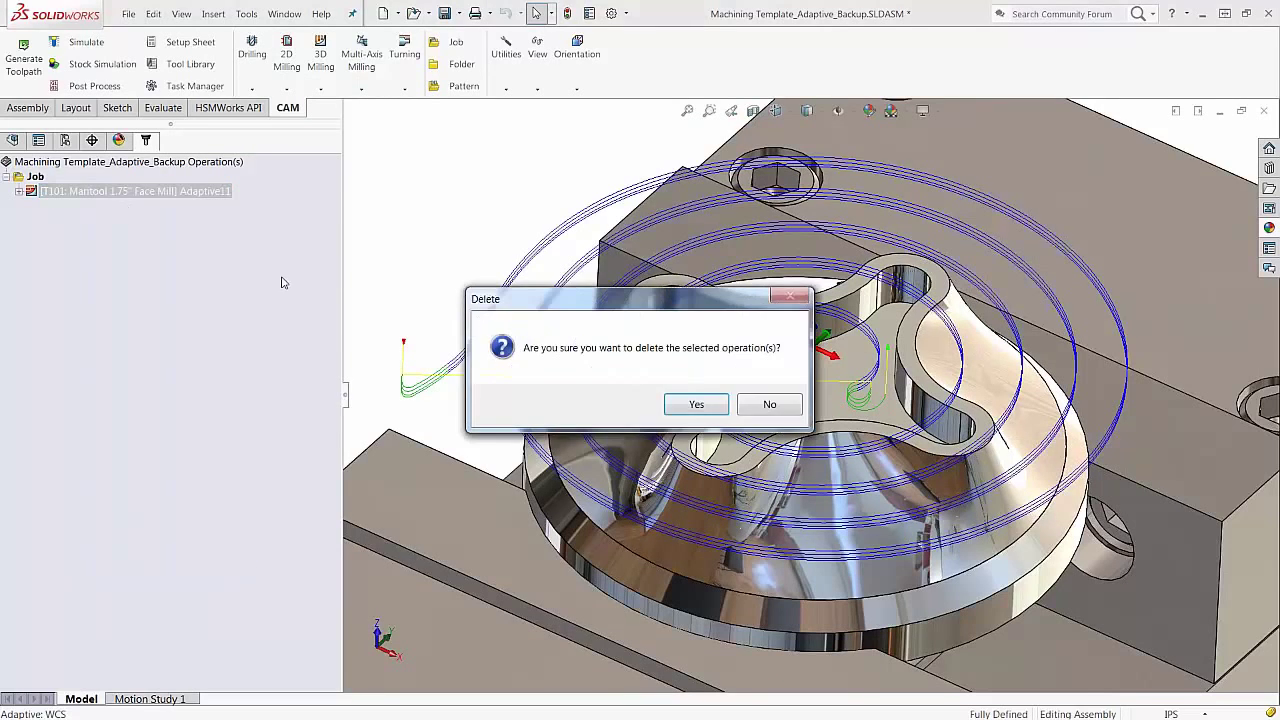
pyautogui.click(700, 405)
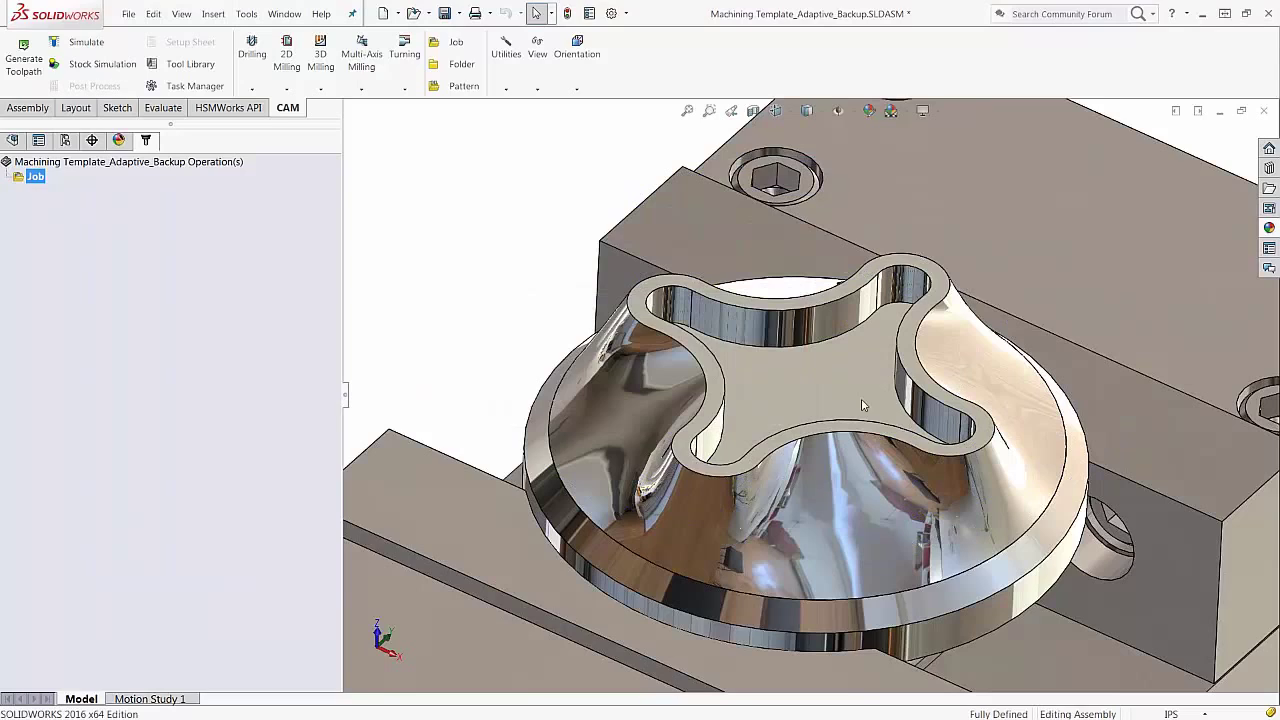
# Create an operation in the Job from the Adaptive_Face template and generate its toolpath
pyautogui.rightClick(88, 252)
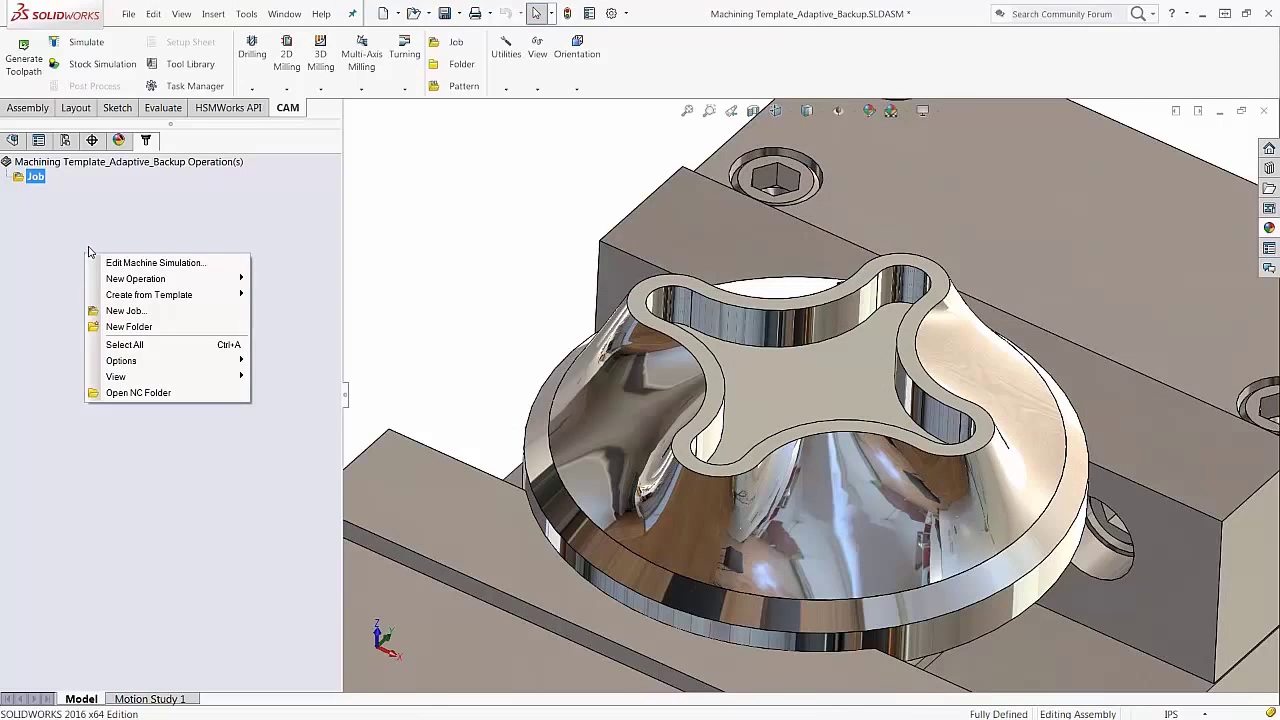
pyautogui.moveTo(165, 296)
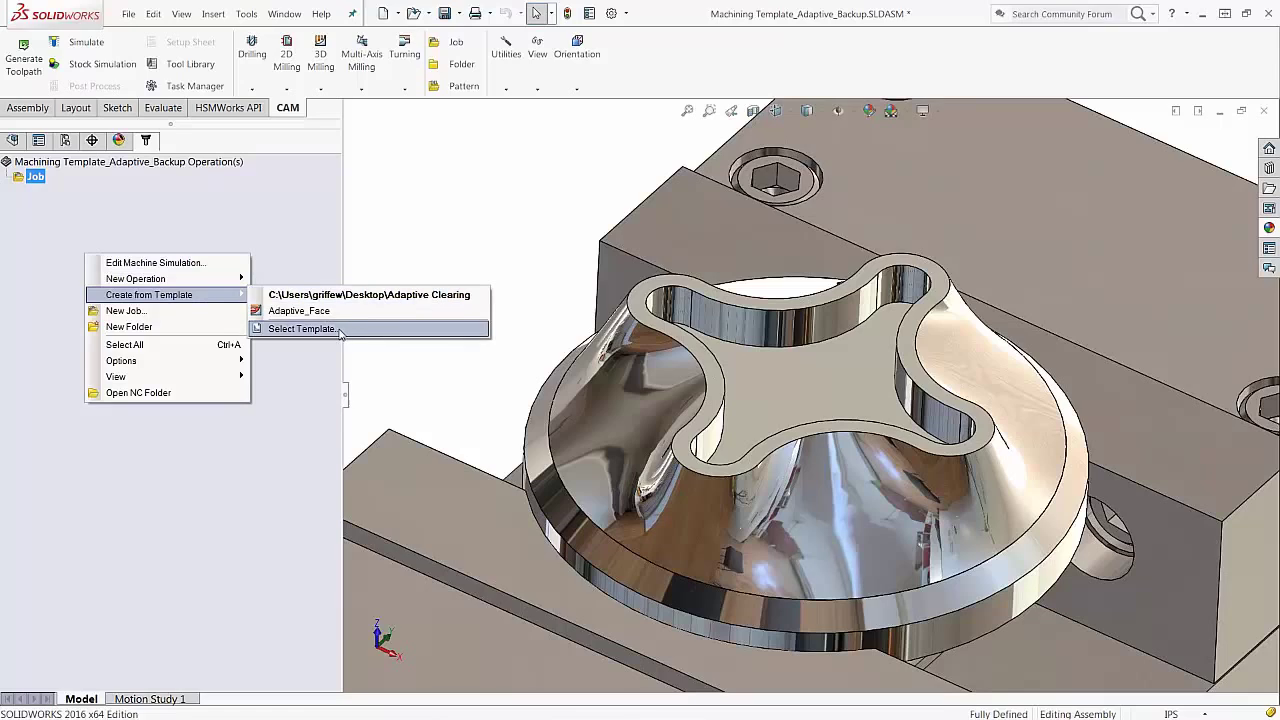
pyautogui.click(288, 314)
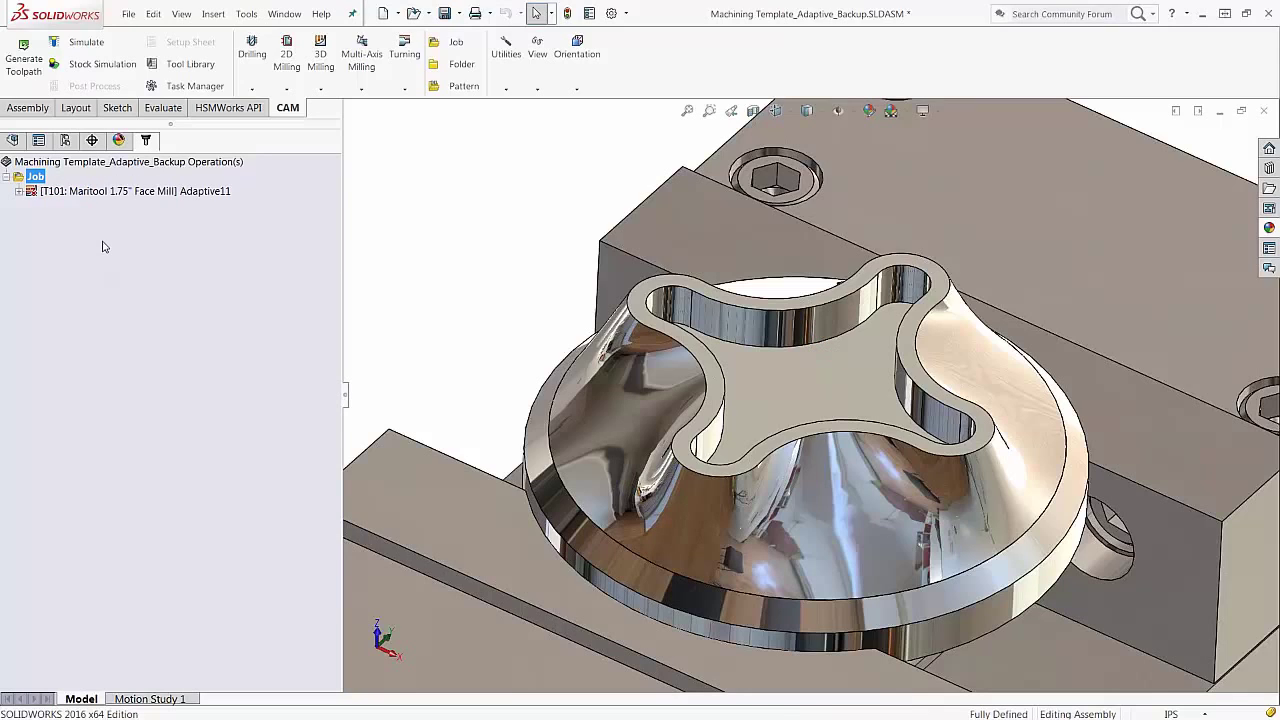
pyautogui.click(24, 60)
pyautogui.click(133, 192)
pyautogui.moveTo(576, 289); pyautogui.dragTo(576, 289, button='middle')
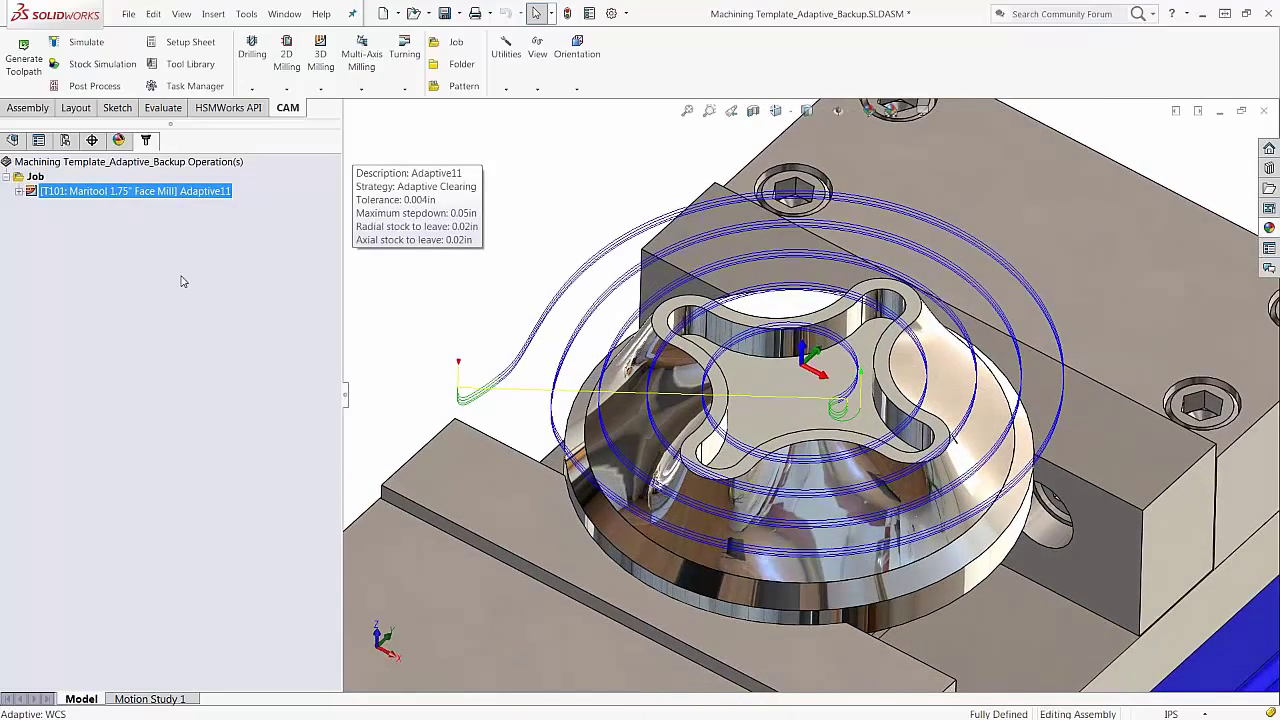
pyautogui.rightClick(167, 200)
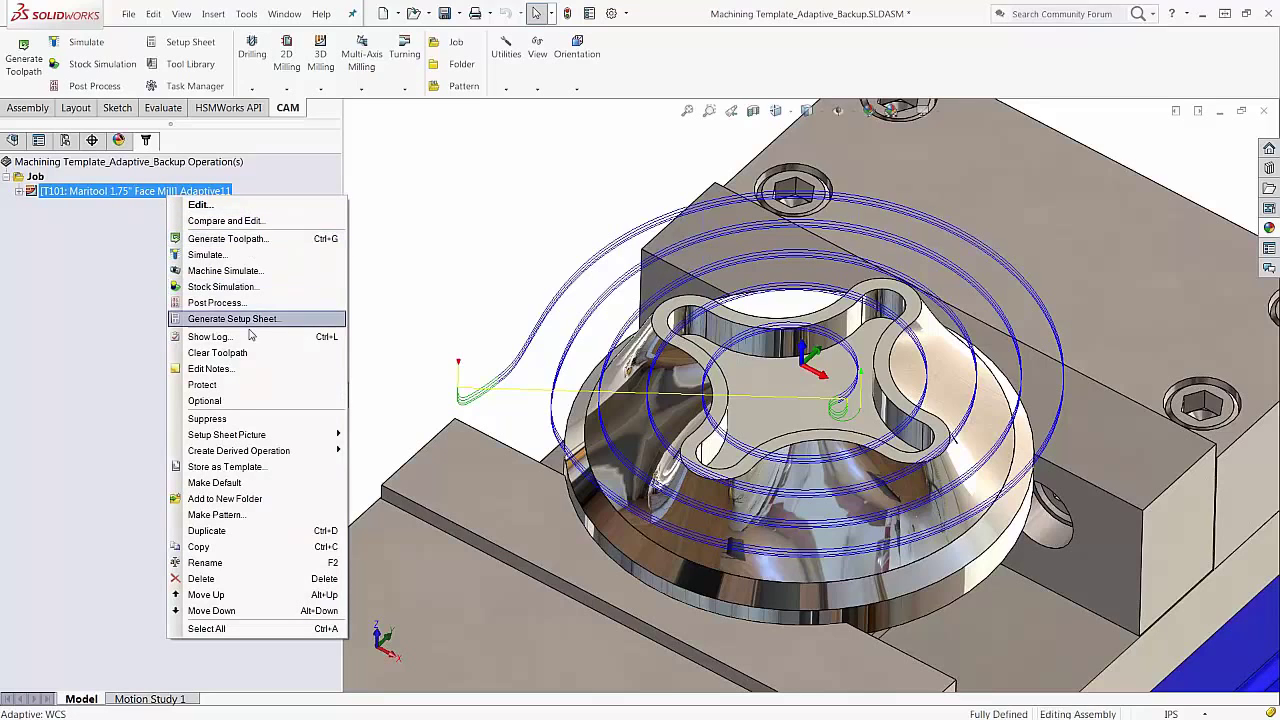
pyautogui.moveTo(302, 455)
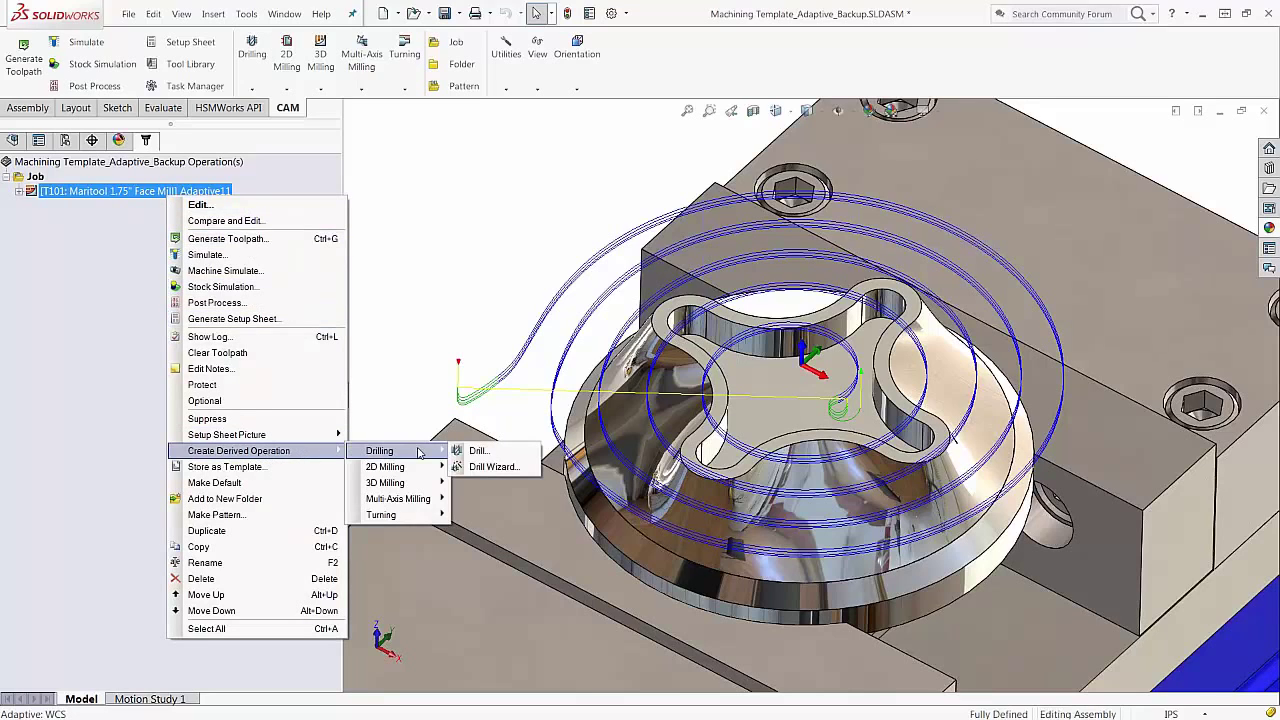
pyautogui.moveTo(433, 485)
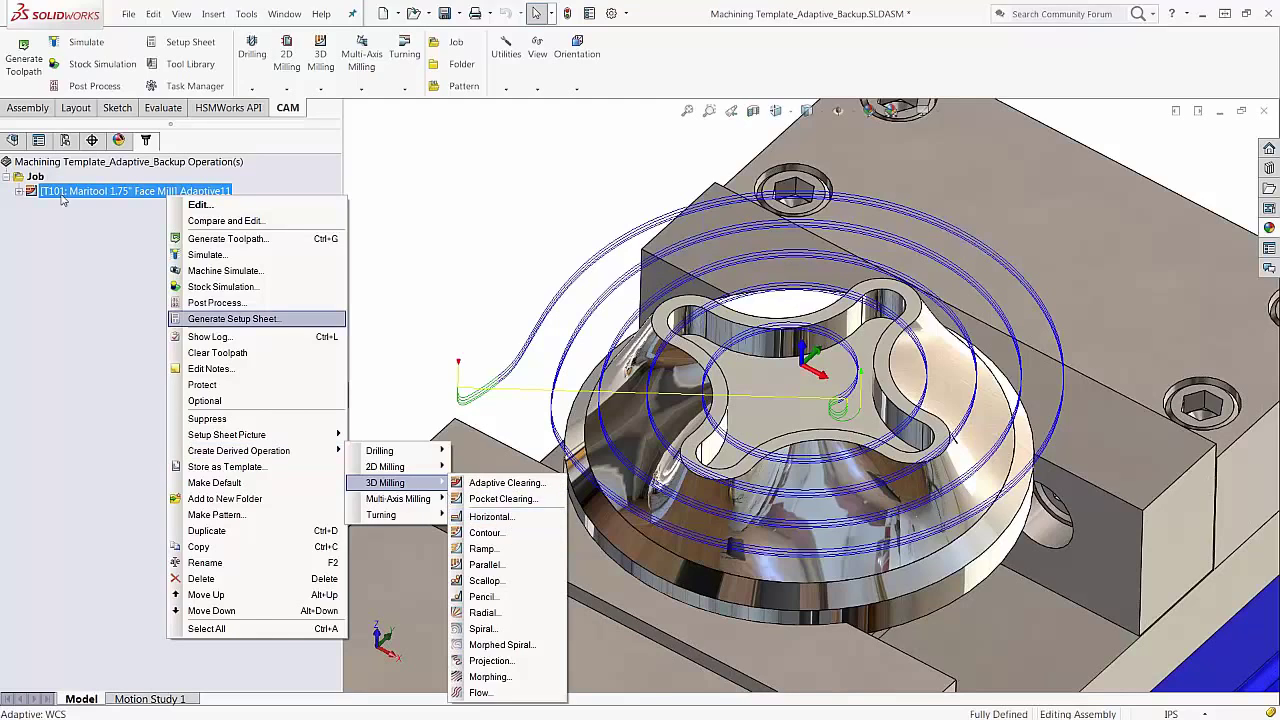
pyautogui.click(104, 216)
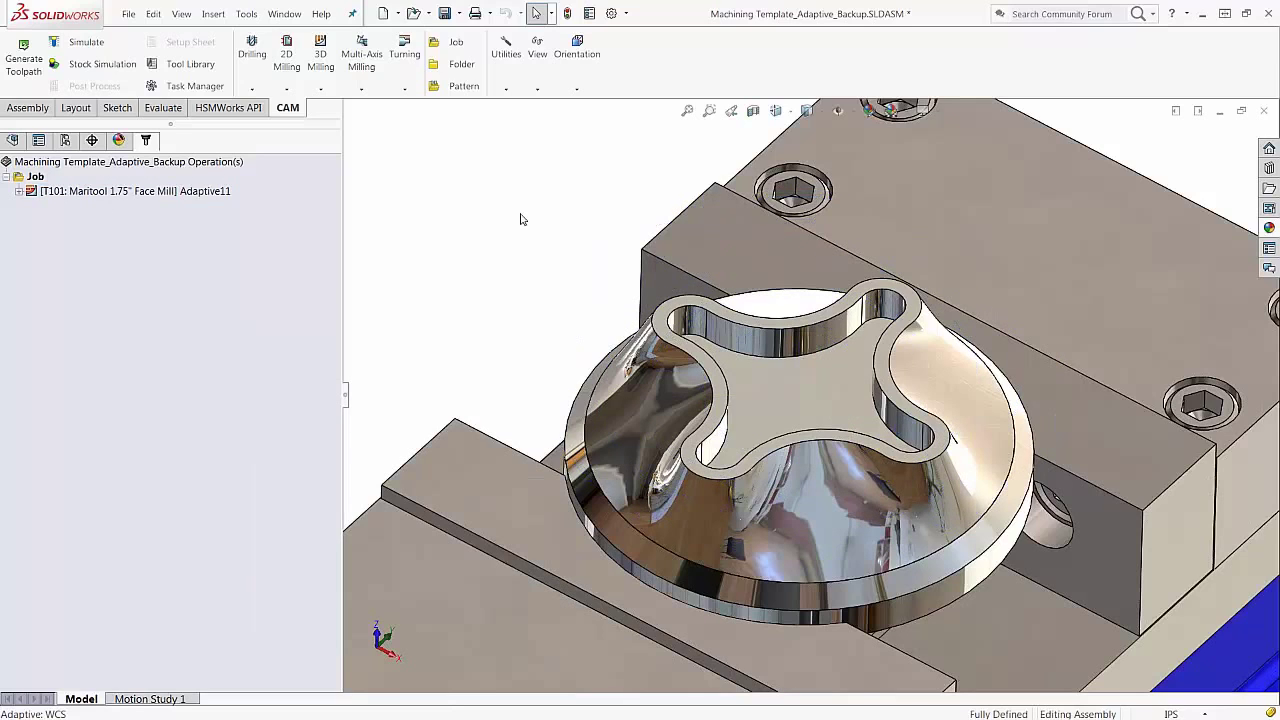
# Create a new 3D Adaptive Clearing operation and assign tool #109, the 3/8" R0.0625" bullnose roughing mill
pyautogui.moveTo(552, 218); pyautogui.dragTo(572, 250, button='middle')
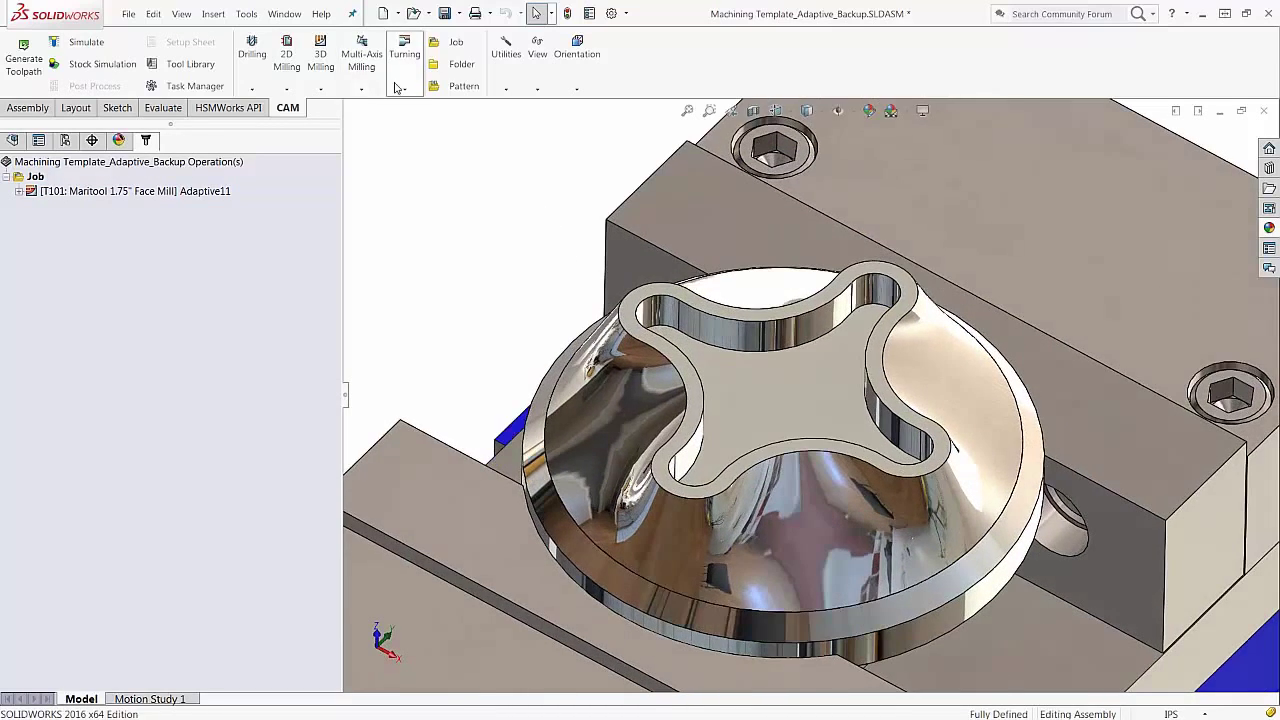
pyautogui.click(320, 55)
pyautogui.click(361, 108)
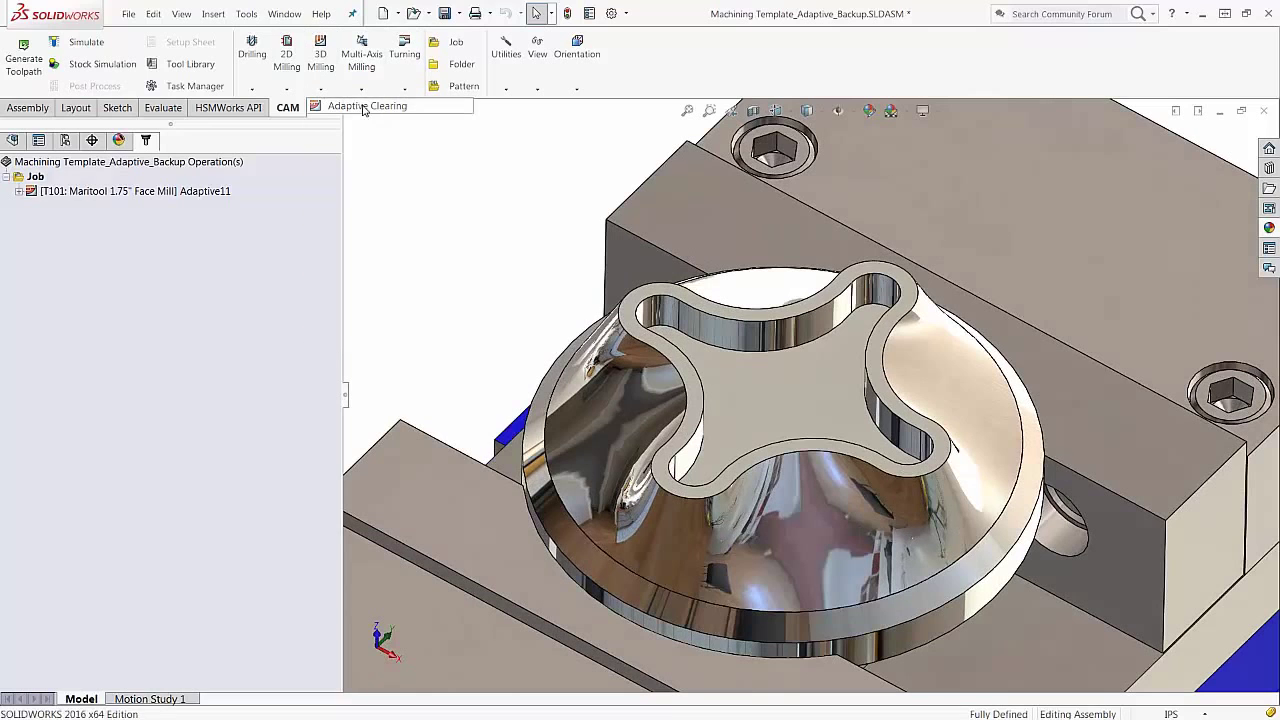
pyautogui.moveTo(463, 282); pyautogui.dragTo(463, 273, button='middle')
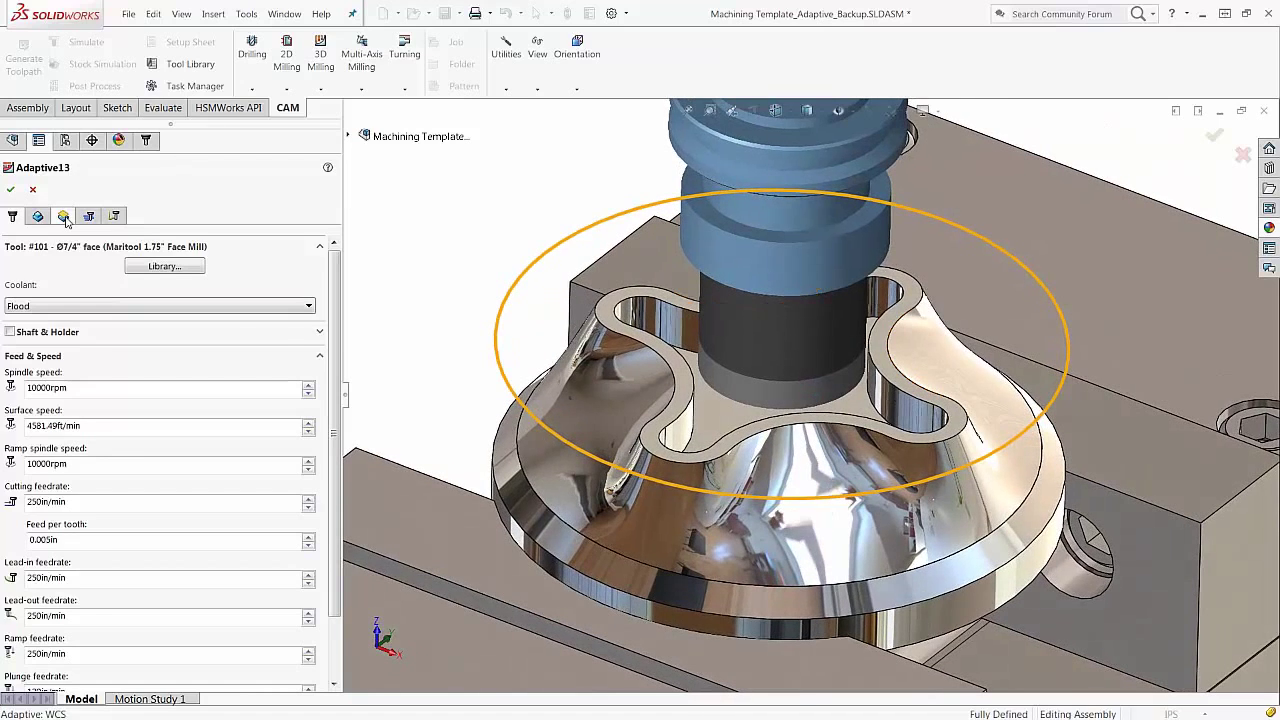
pyautogui.click(165, 265)
pyautogui.click(430, 268)
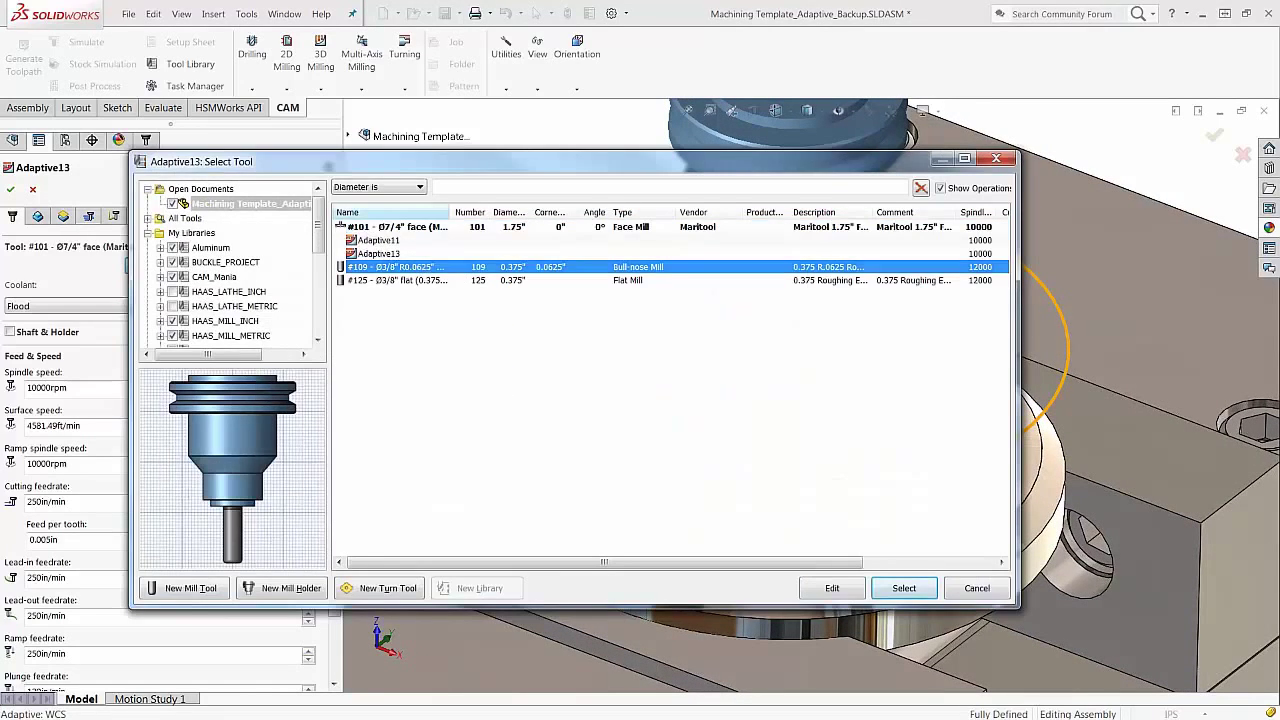
pyautogui.moveTo(449, 212); pyautogui.dragTo(511, 212)
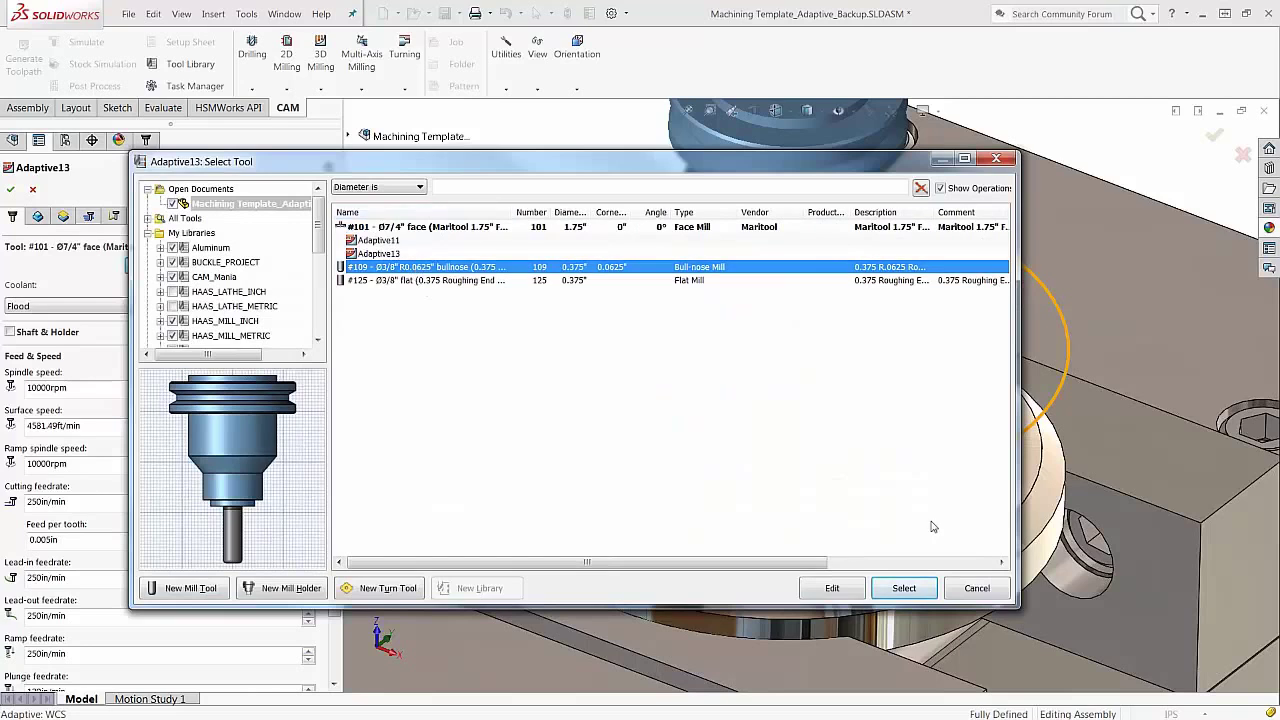
pyautogui.click(890, 584)
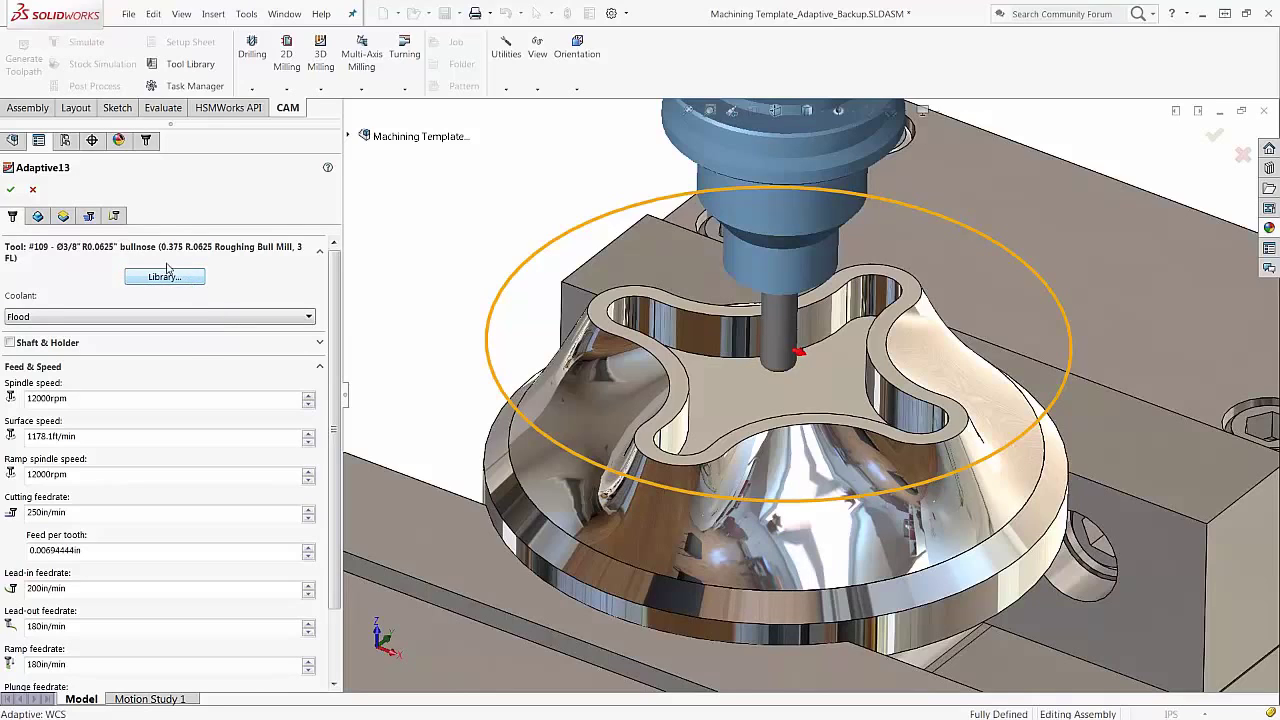
# Set the machining boundary to Selection and pick the inner rim edge of the four-lobed pocket
pyautogui.click(39, 218)
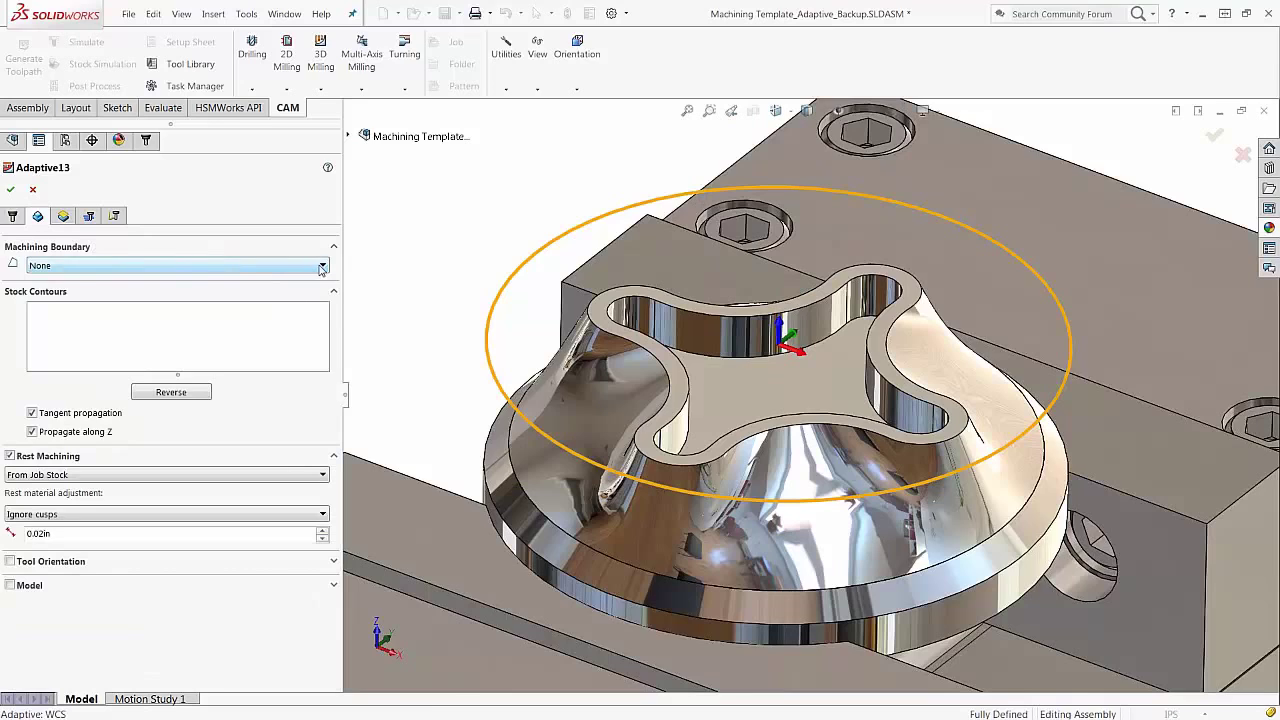
pyautogui.moveTo(320, 268)
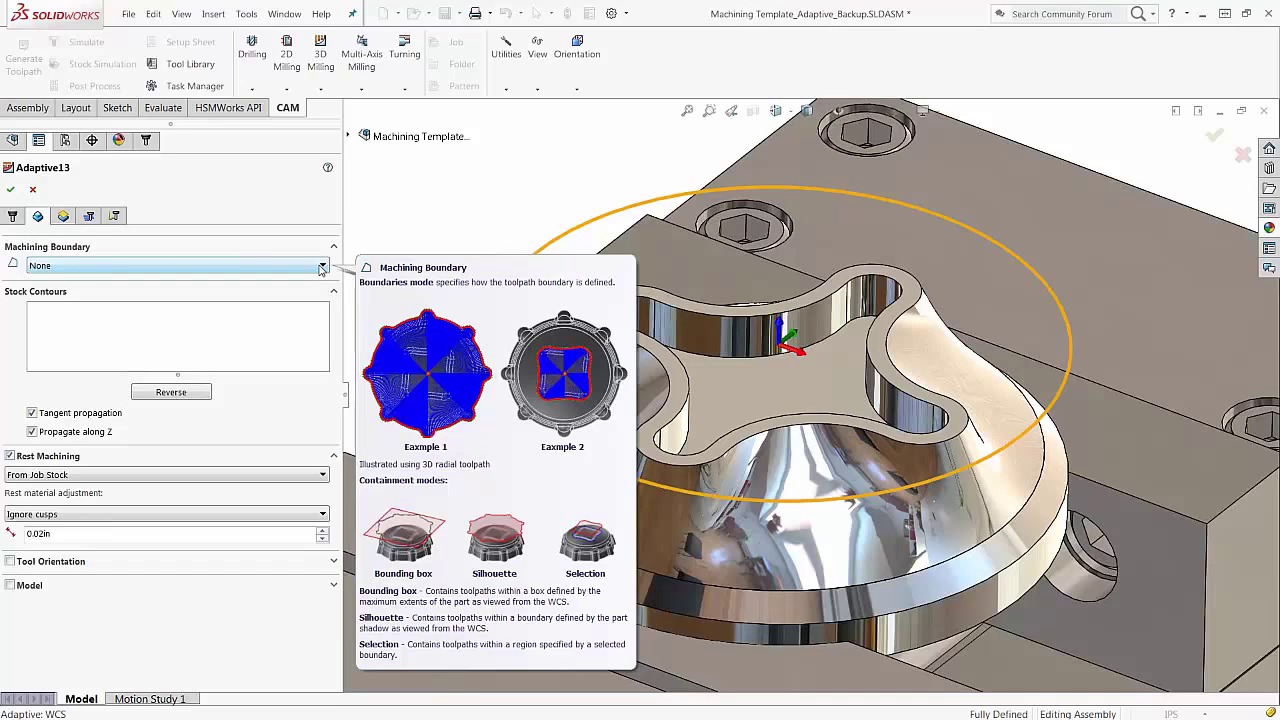
pyautogui.click(321, 266)
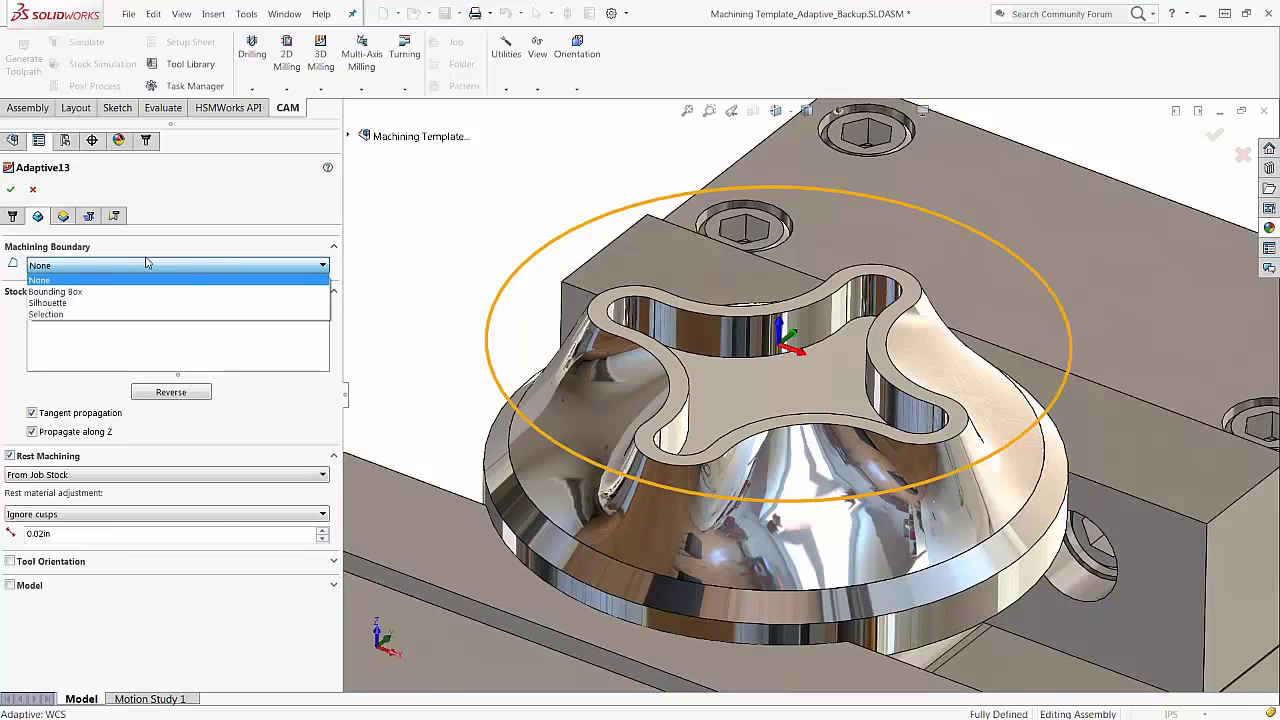
pyautogui.click(88, 398)
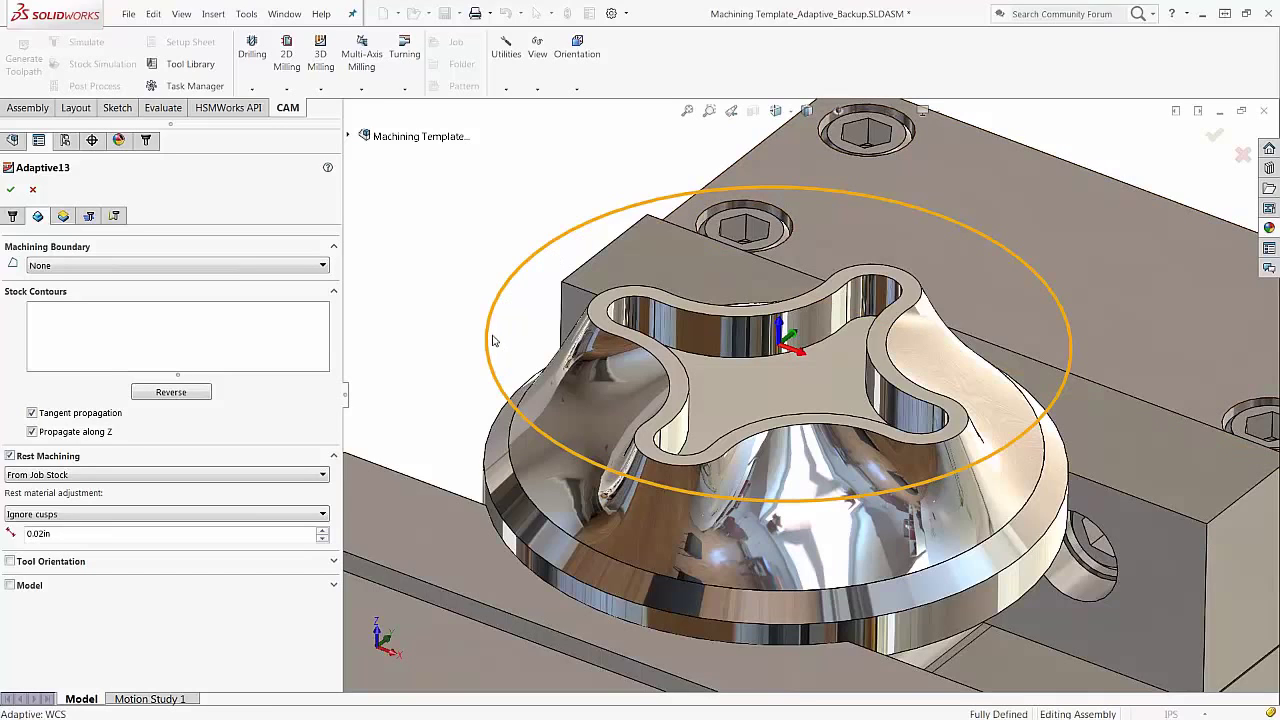
pyautogui.click(106, 266)
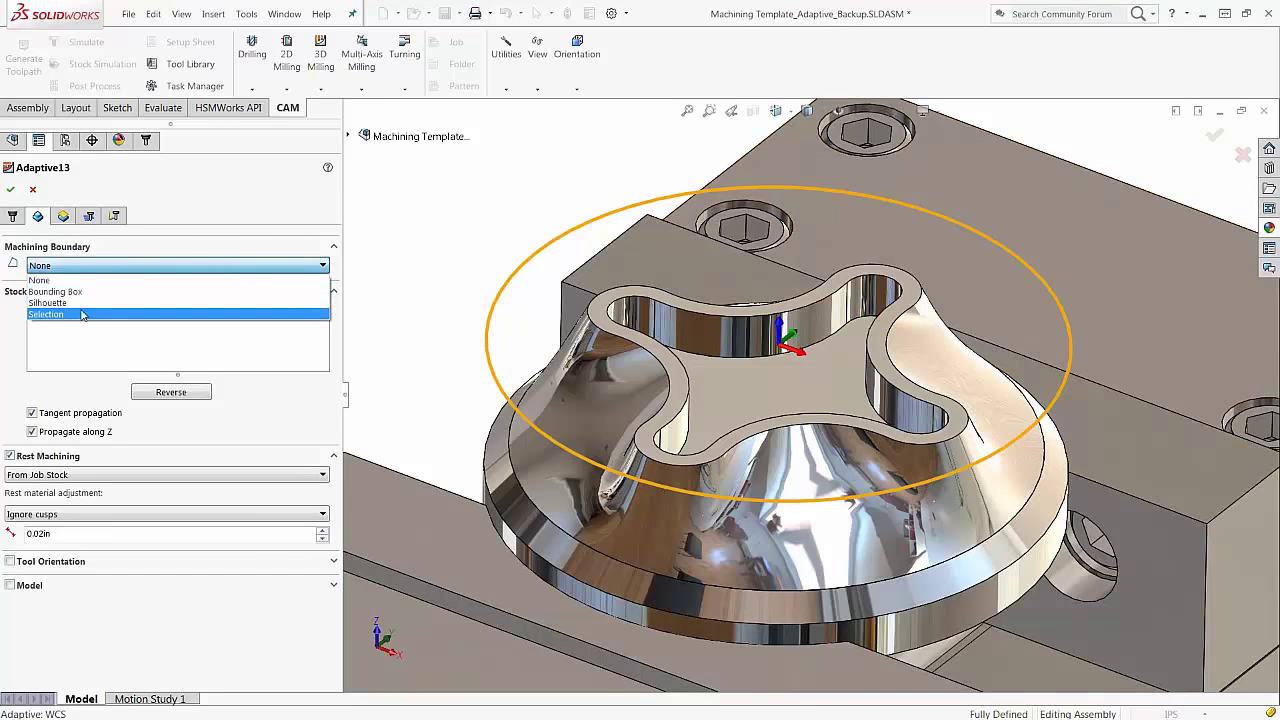
pyautogui.click(50, 314)
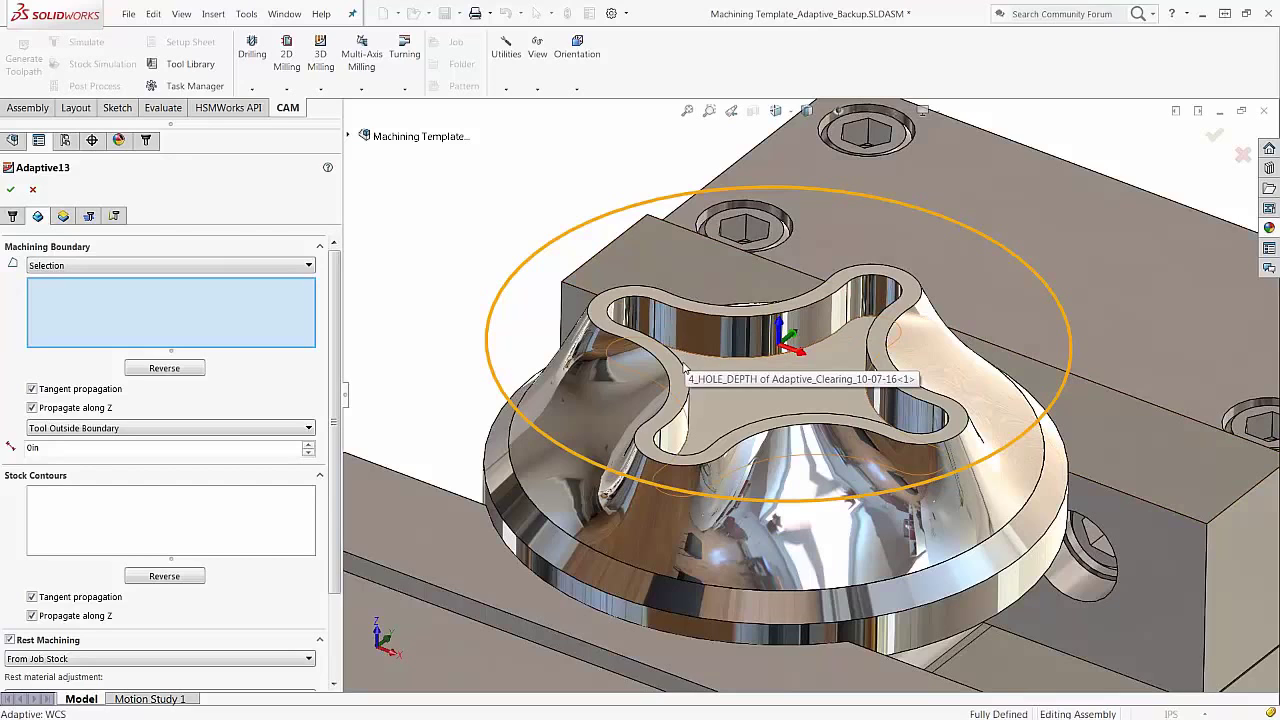
pyautogui.click(684, 370)
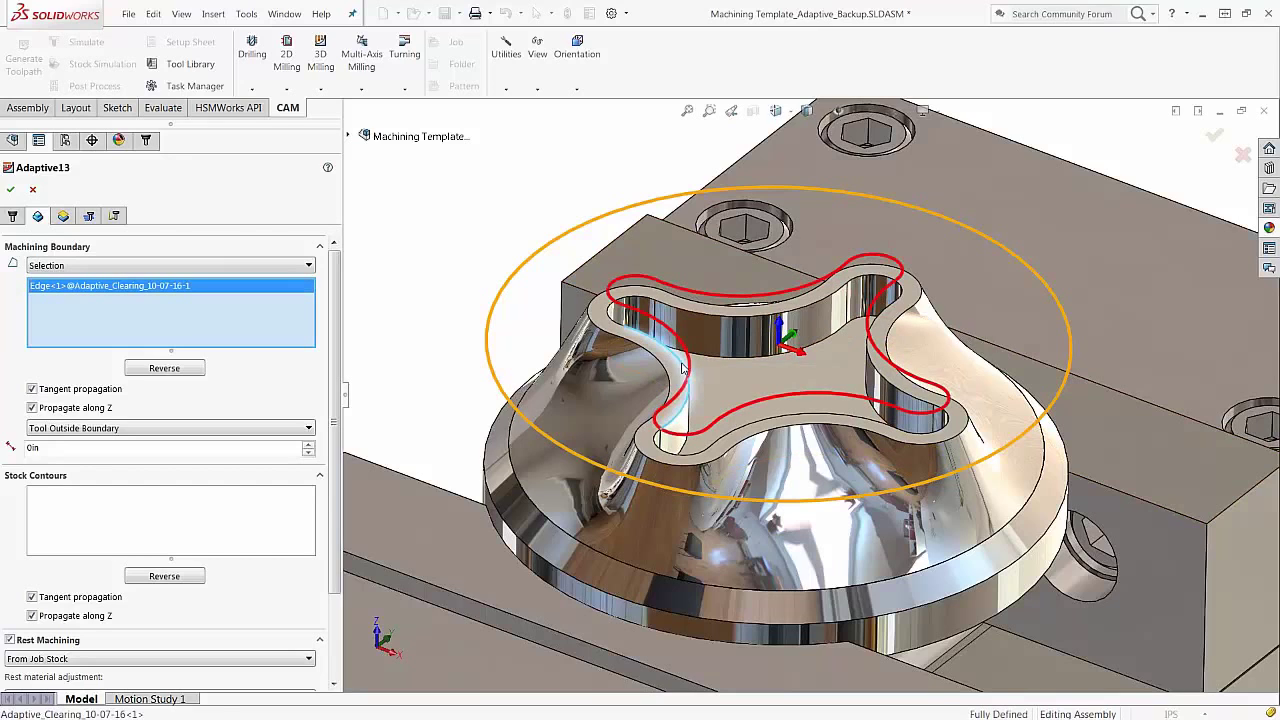
# Set the tool containment for the pocket boundary to Tool Inside Boundary
pyautogui.scroll(-3, 646, 326)
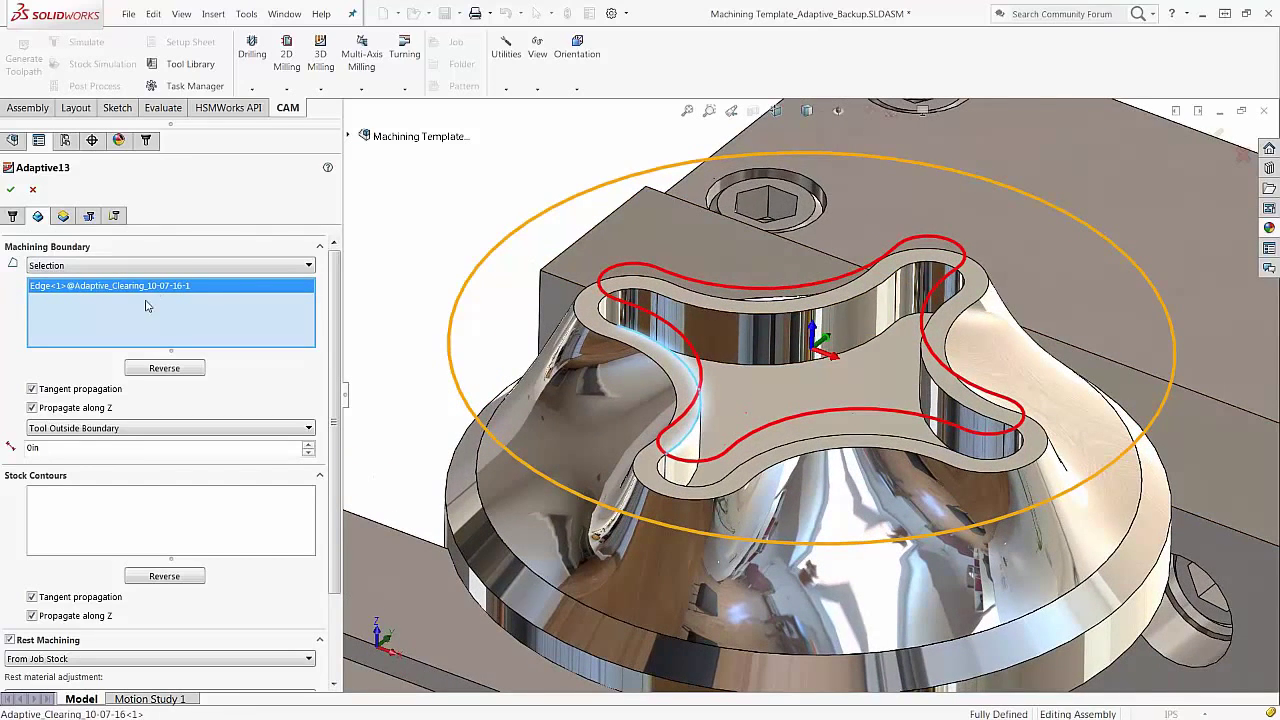
pyautogui.moveTo(716, 360); pyautogui.dragTo(728, 384, button='middle')
pyautogui.moveTo(833, 388); pyautogui.dragTo(833, 398, button='middle')
pyautogui.click(66, 430)
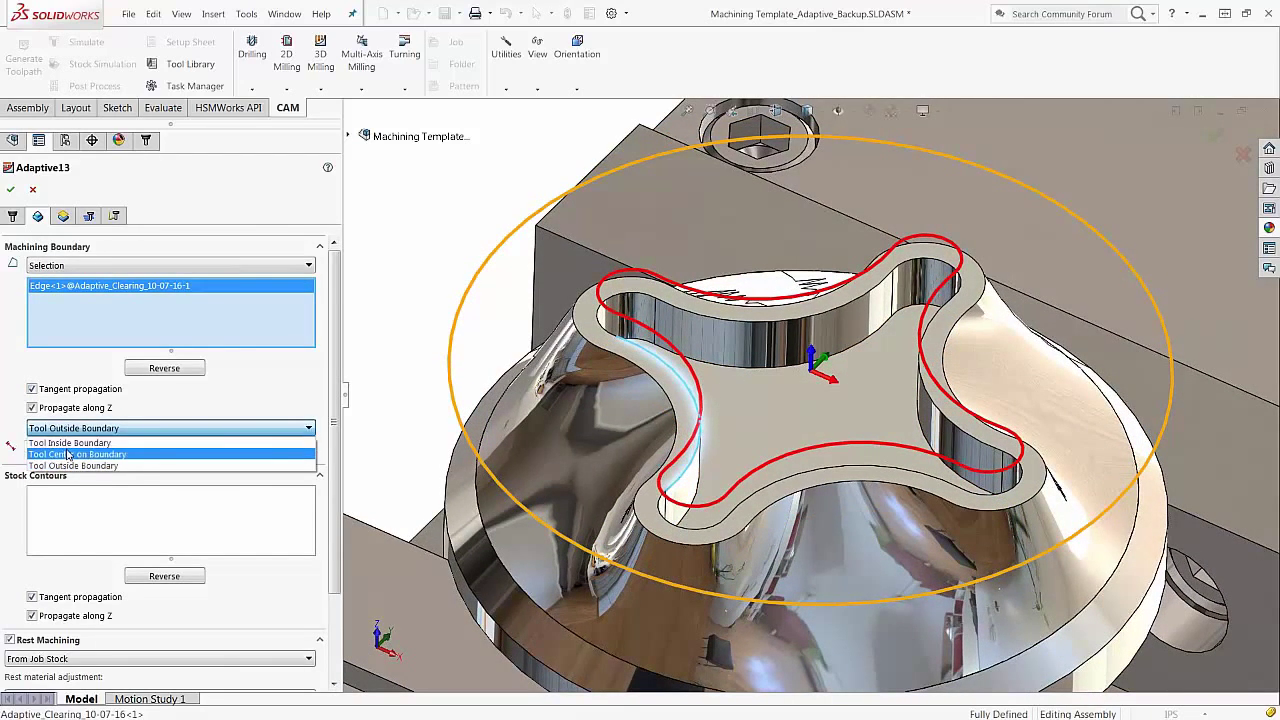
pyautogui.click(70, 443)
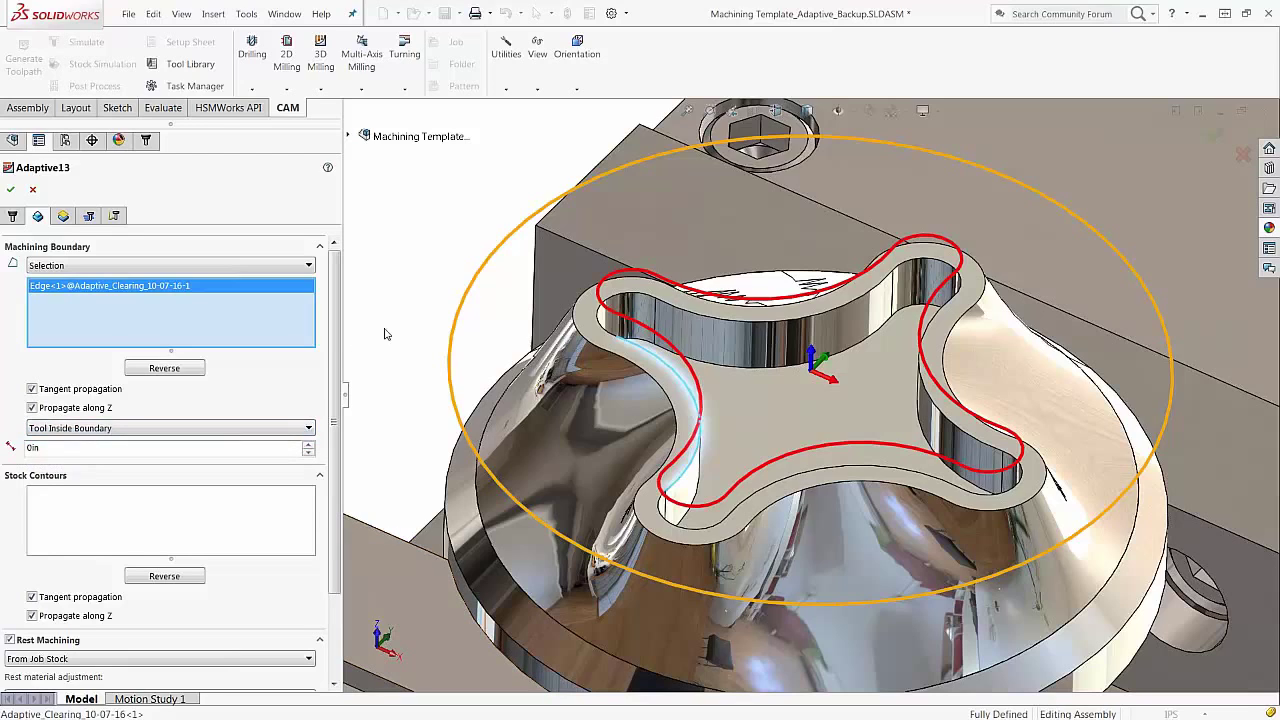
# Try From Previous Operation(s) and From Operation(s) as the rest machining source, and restore From Job Stock
pyautogui.moveTo(335, 392); pyautogui.dragTo(335, 474)
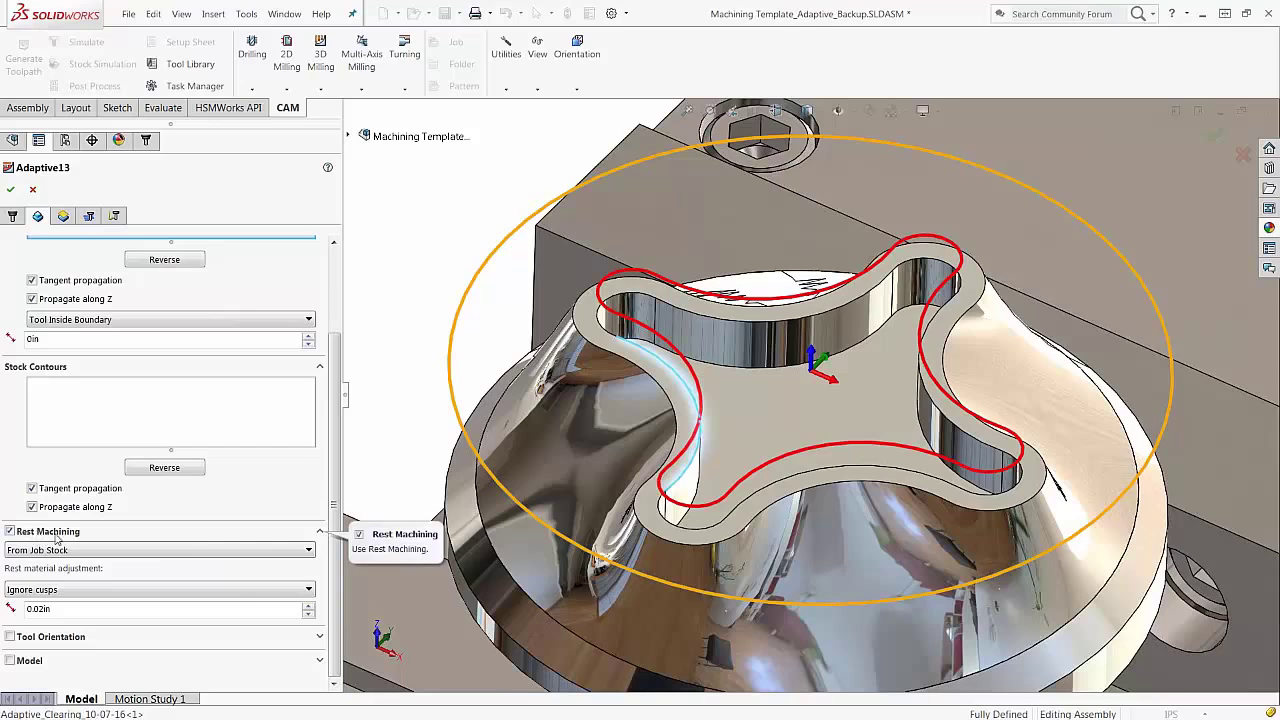
pyautogui.click(308, 549)
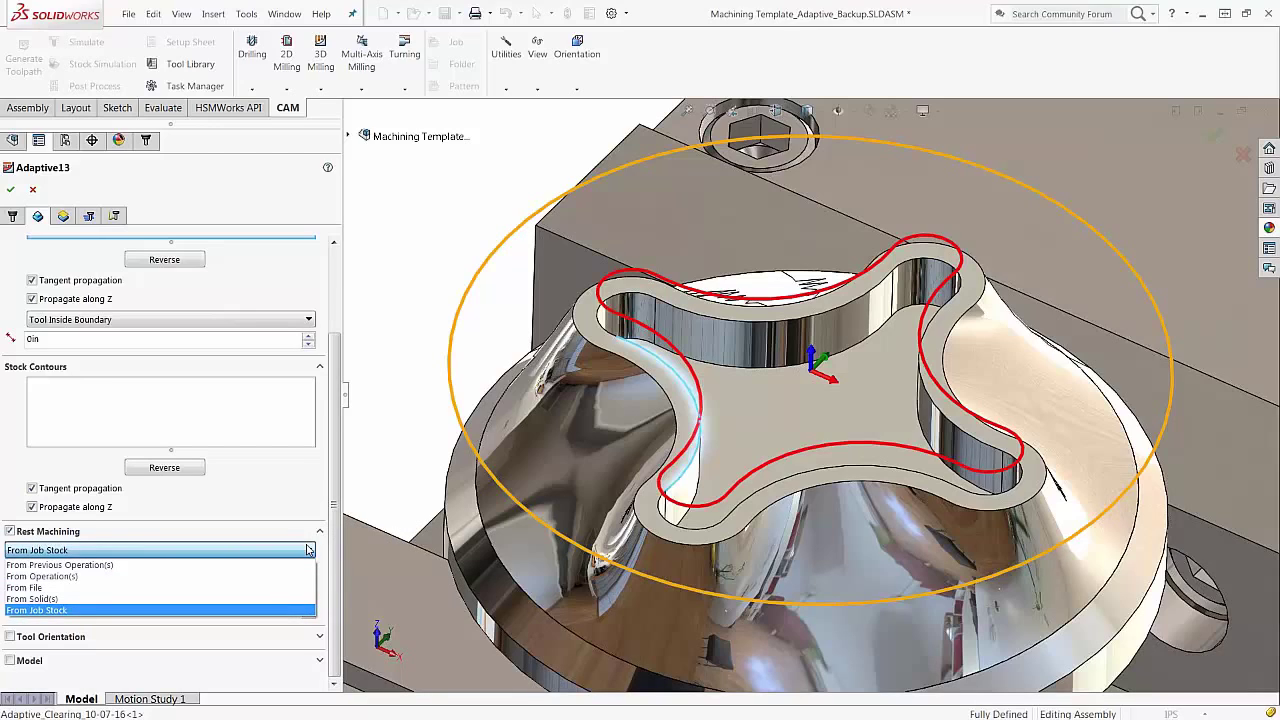
pyautogui.click(113, 568)
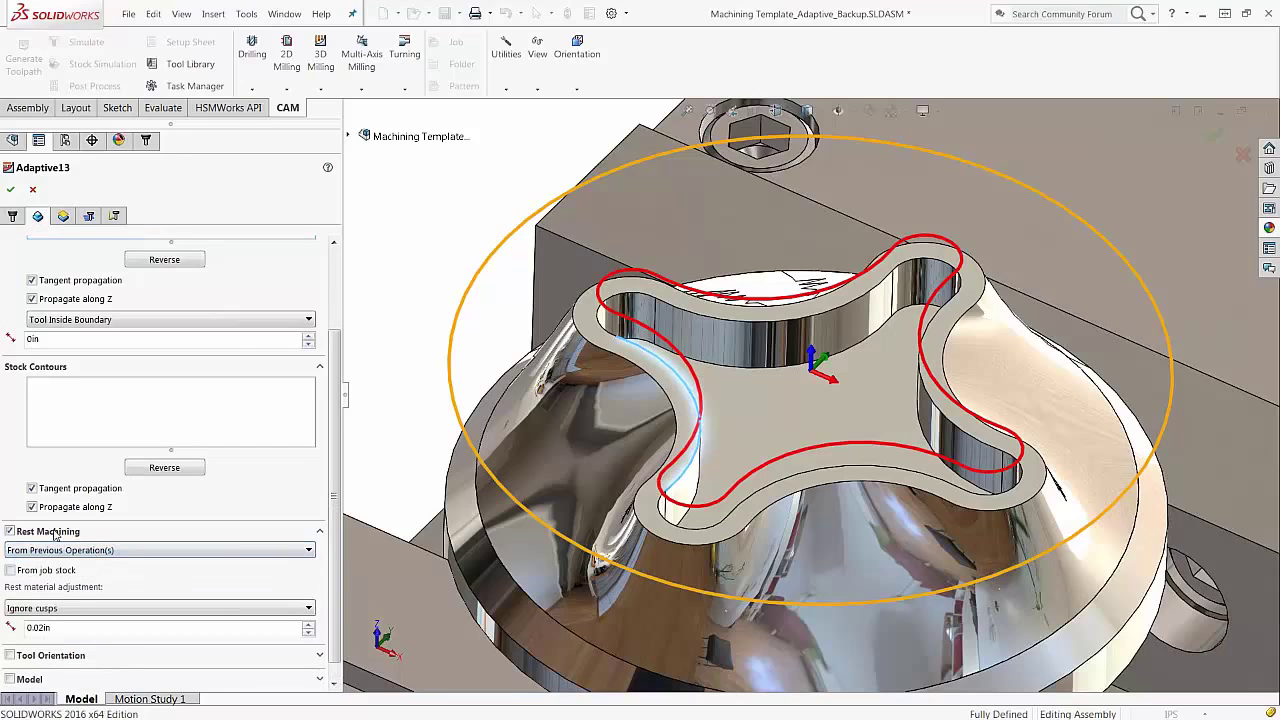
pyautogui.click(148, 550)
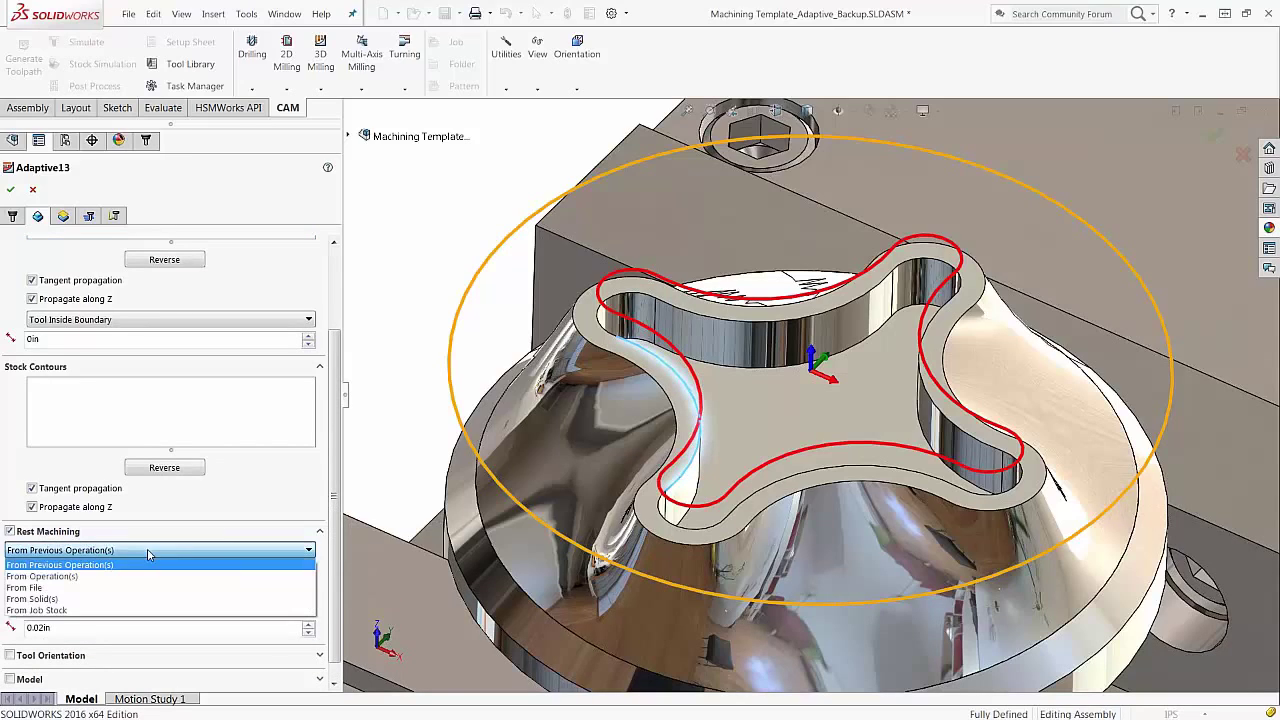
pyautogui.click(80, 566)
pyautogui.click(32, 554)
pyautogui.click(36, 577)
pyautogui.click(92, 552)
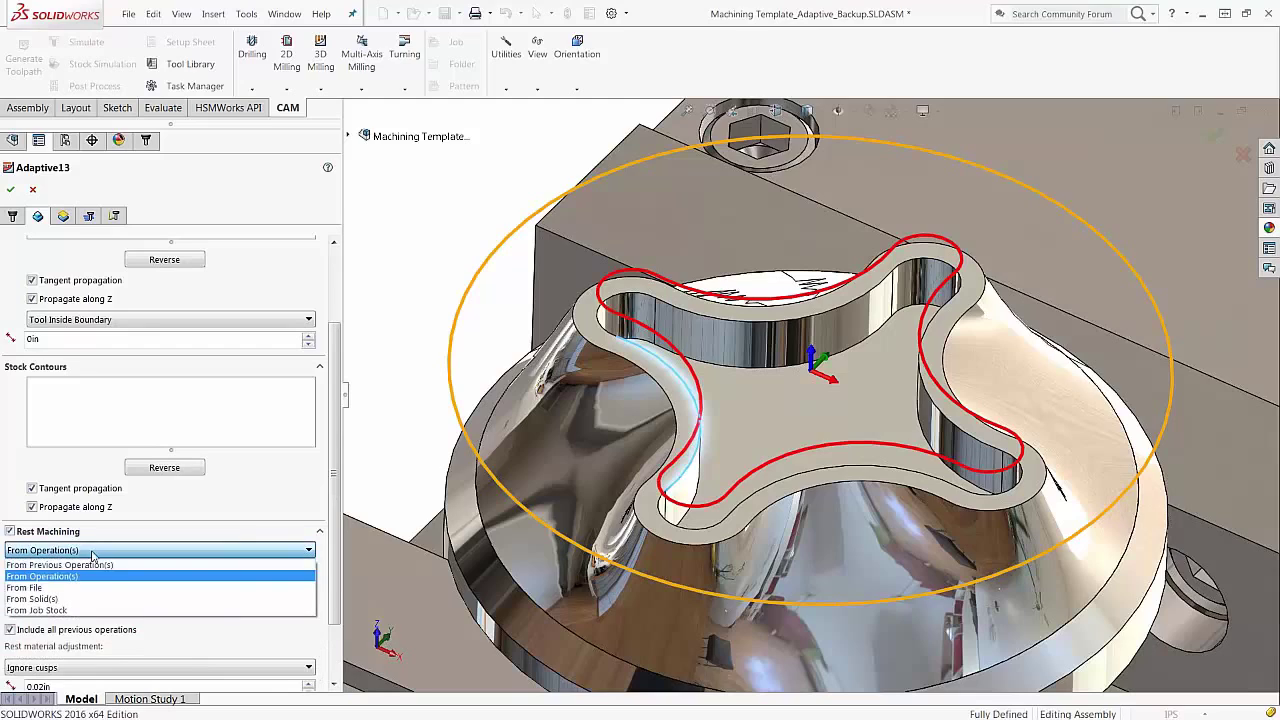
pyautogui.click(80, 610)
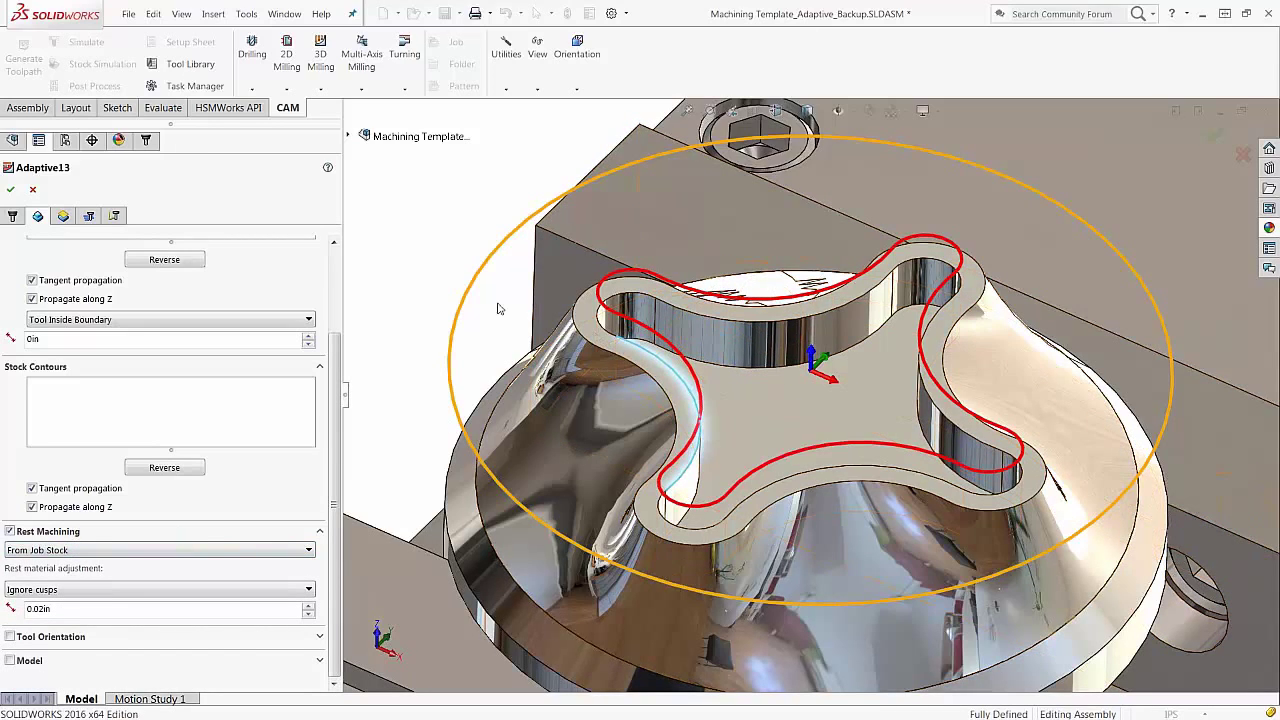
# Set the operation's top height to From Model Top
pyautogui.click(68, 219)
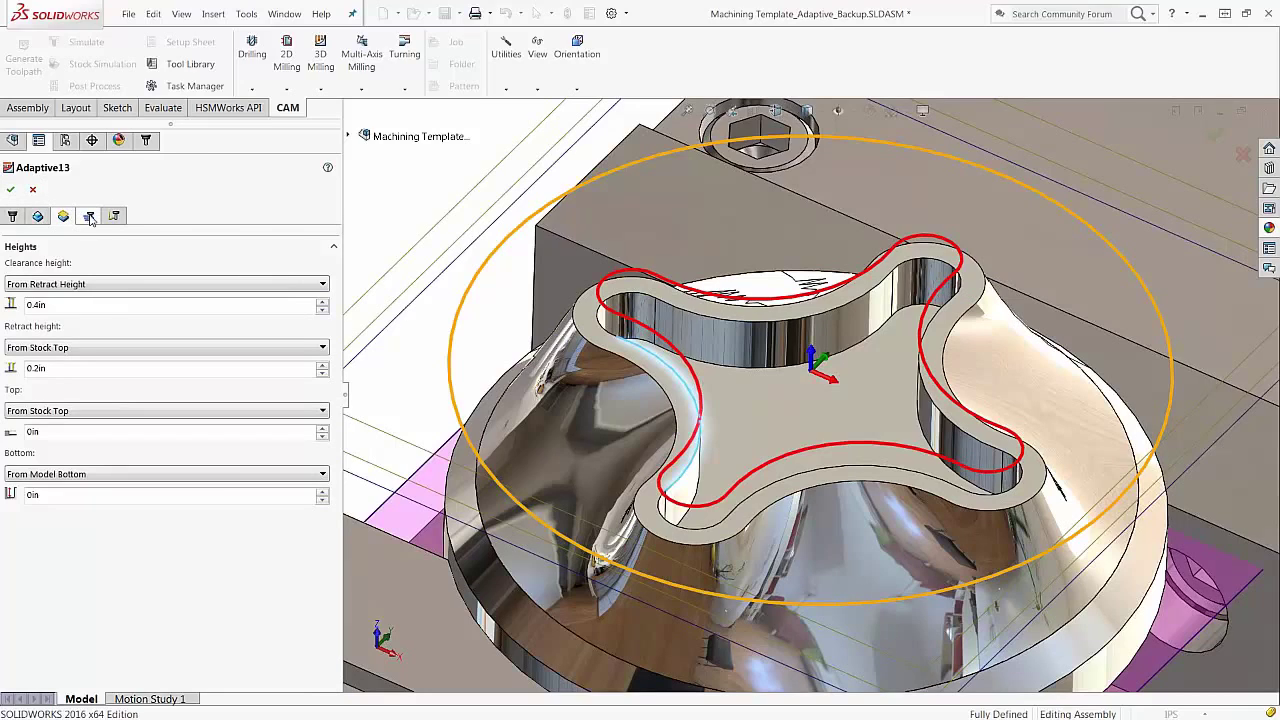
pyautogui.moveTo(437, 203); pyautogui.dragTo(451, 209, button='middle')
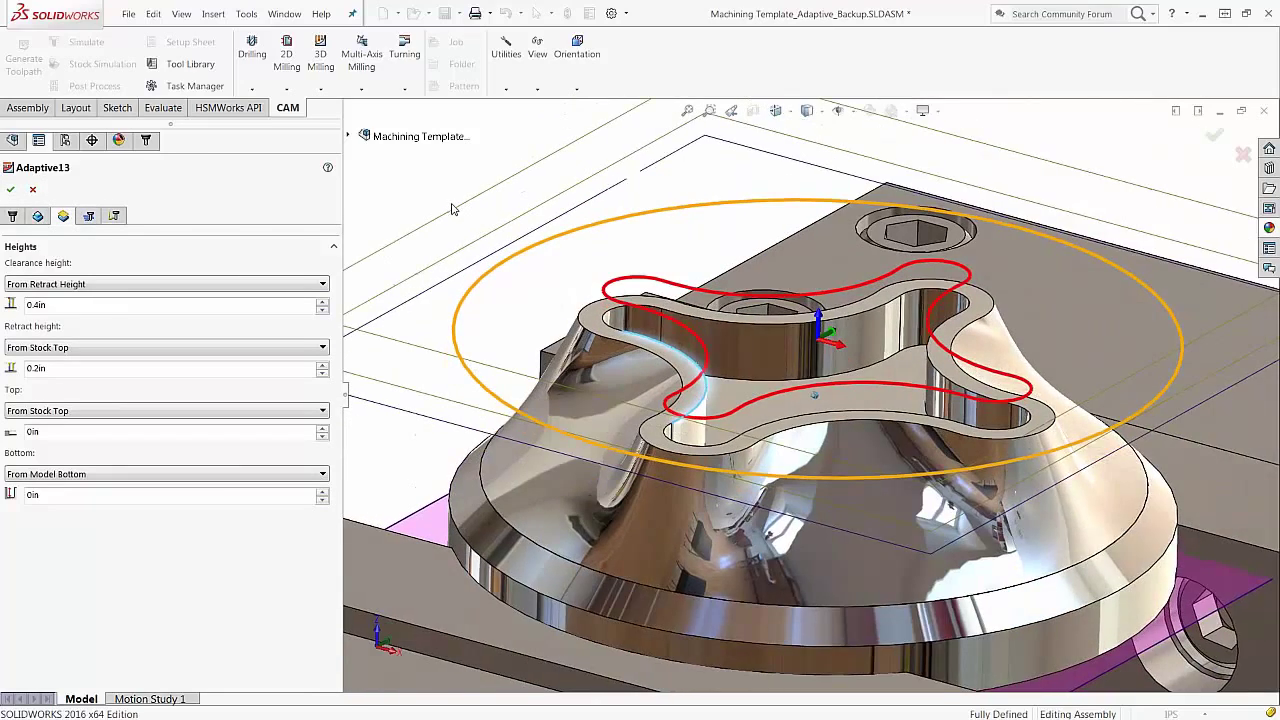
pyautogui.scroll(-2, 629, 277)
pyautogui.moveTo(613, 322); pyautogui.dragTo(613, 320, button='middle')
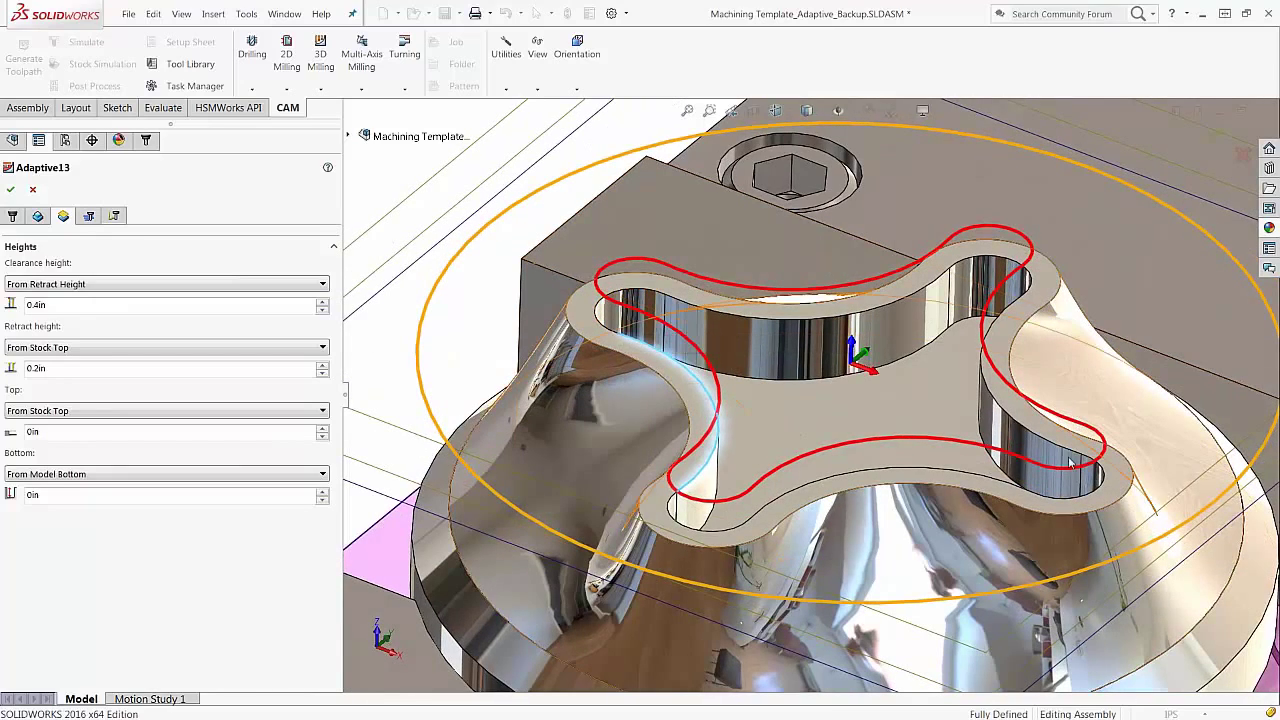
pyautogui.moveTo(712, 332); pyautogui.dragTo(745, 340, button='middle')
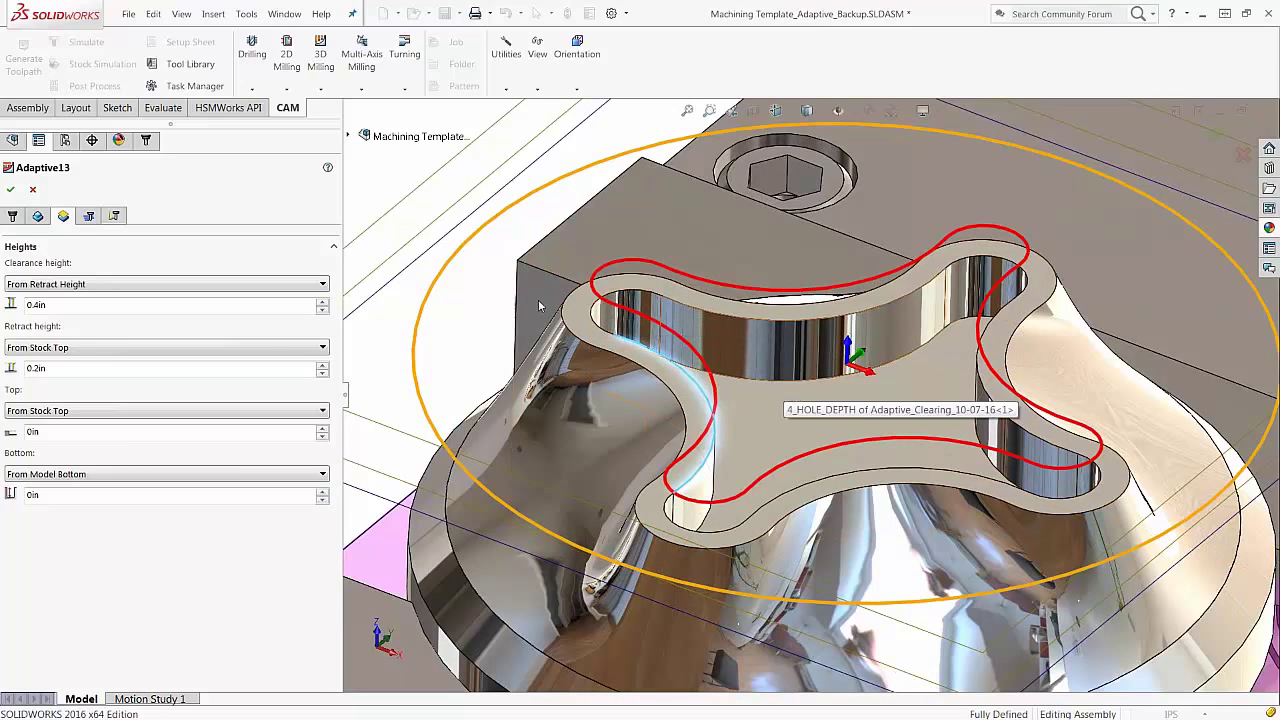
pyautogui.click(72, 474)
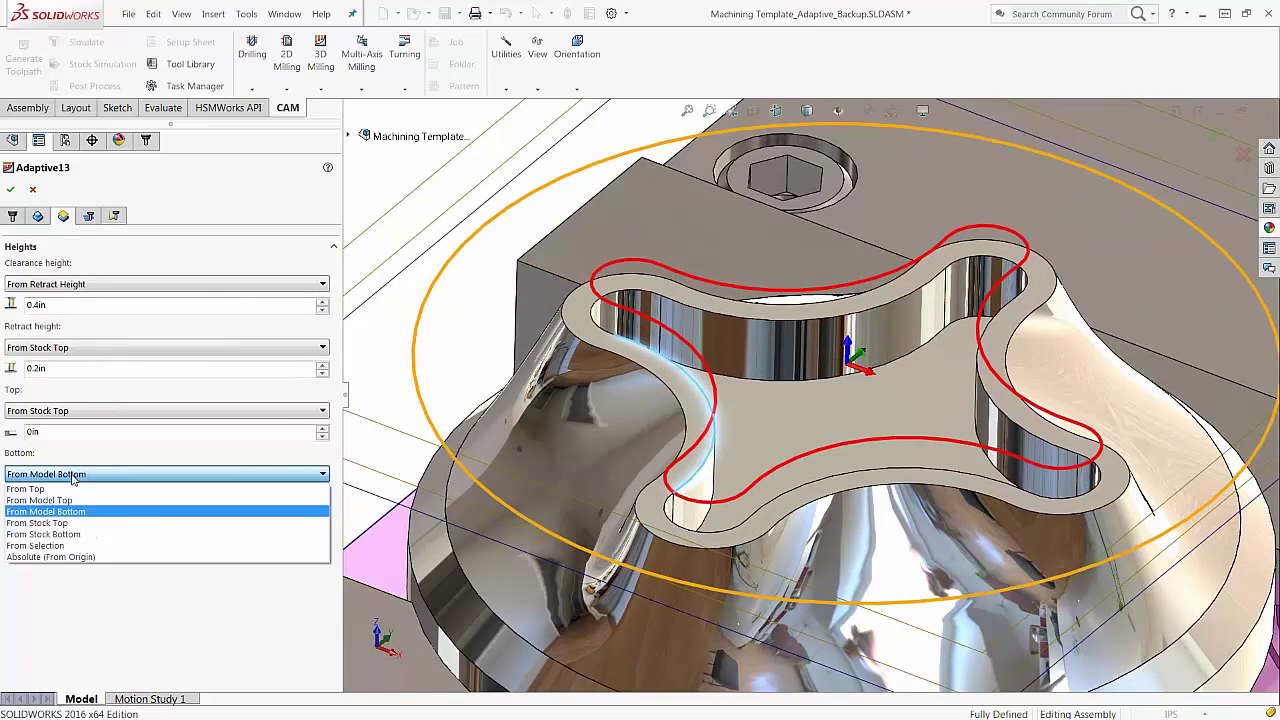
pyautogui.click(72, 474)
pyautogui.click(93, 412)
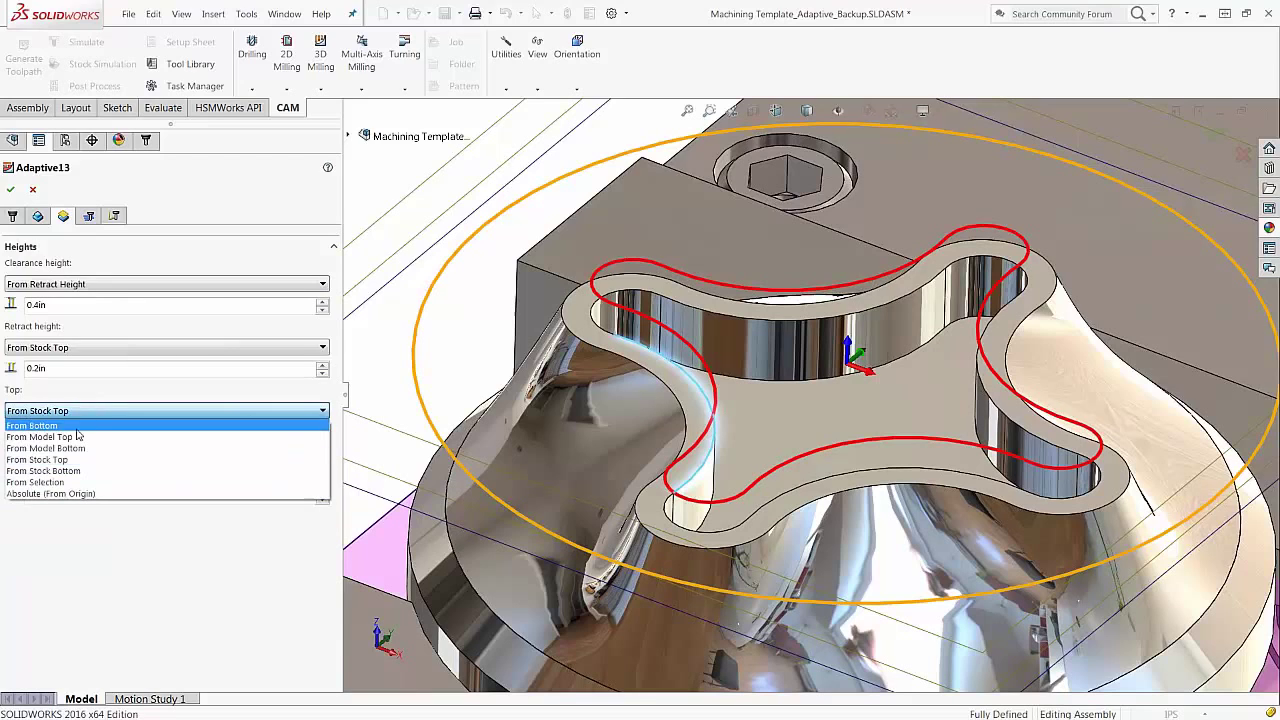
pyautogui.click(40, 437)
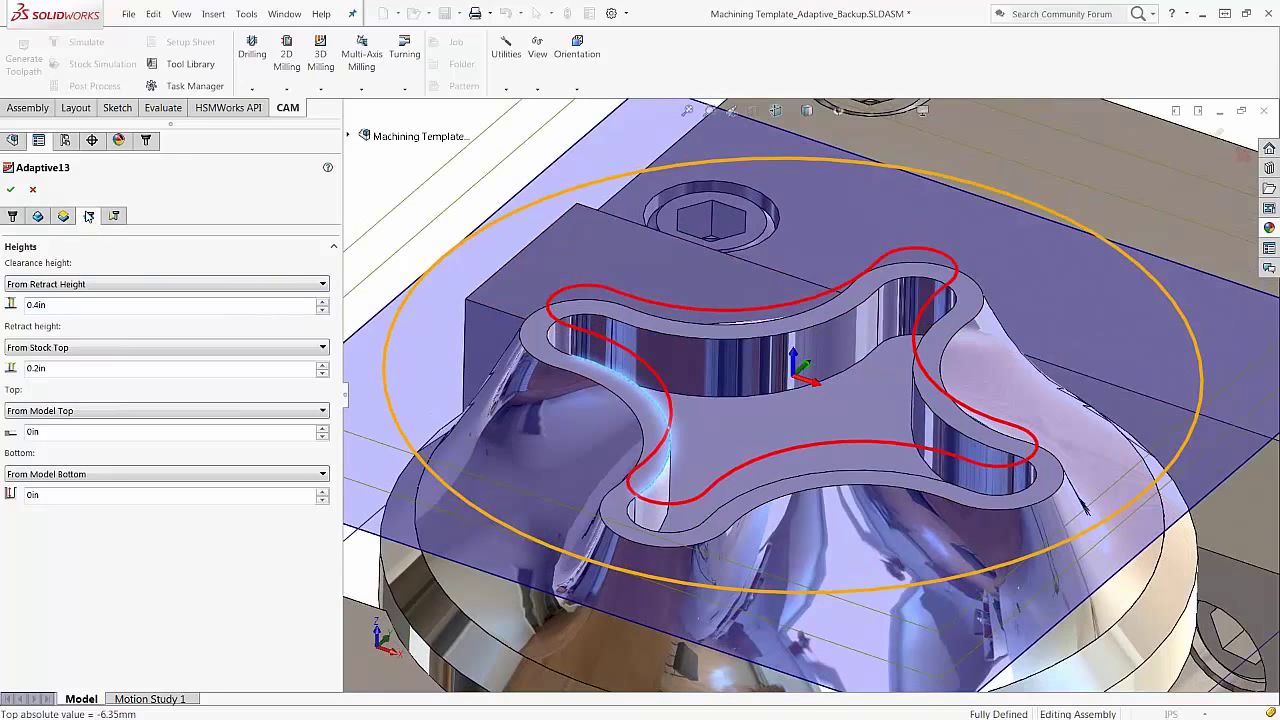
# Change the optimal load expression of the bullnose adaptive operation to tool_diameter * 0.35
pyautogui.click(88, 216)
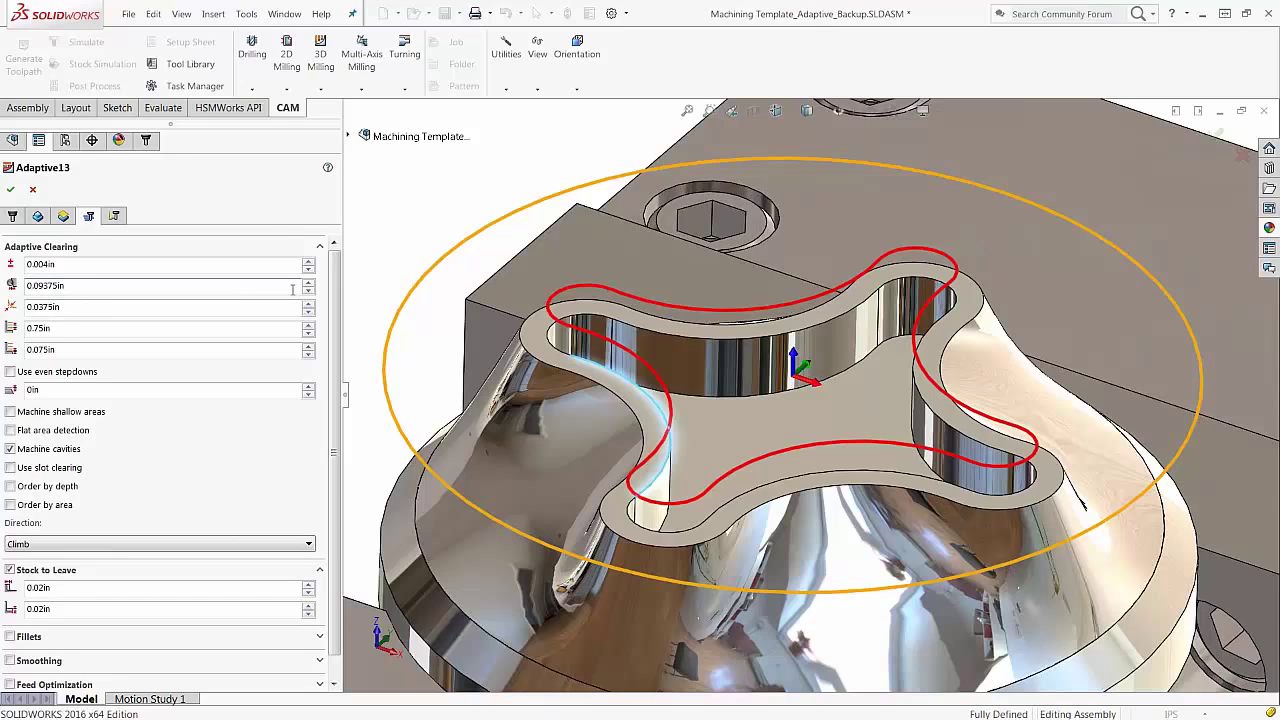
pyautogui.moveTo(293, 290)
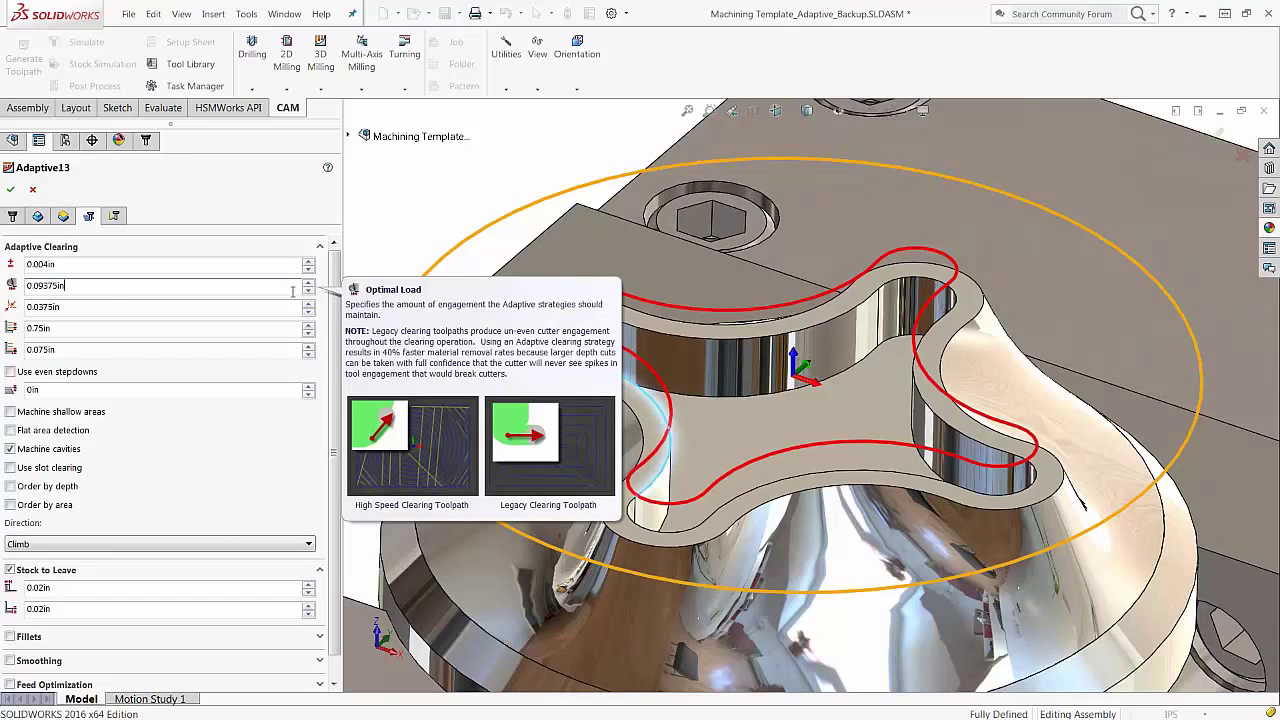
pyautogui.rightClick(299, 289)
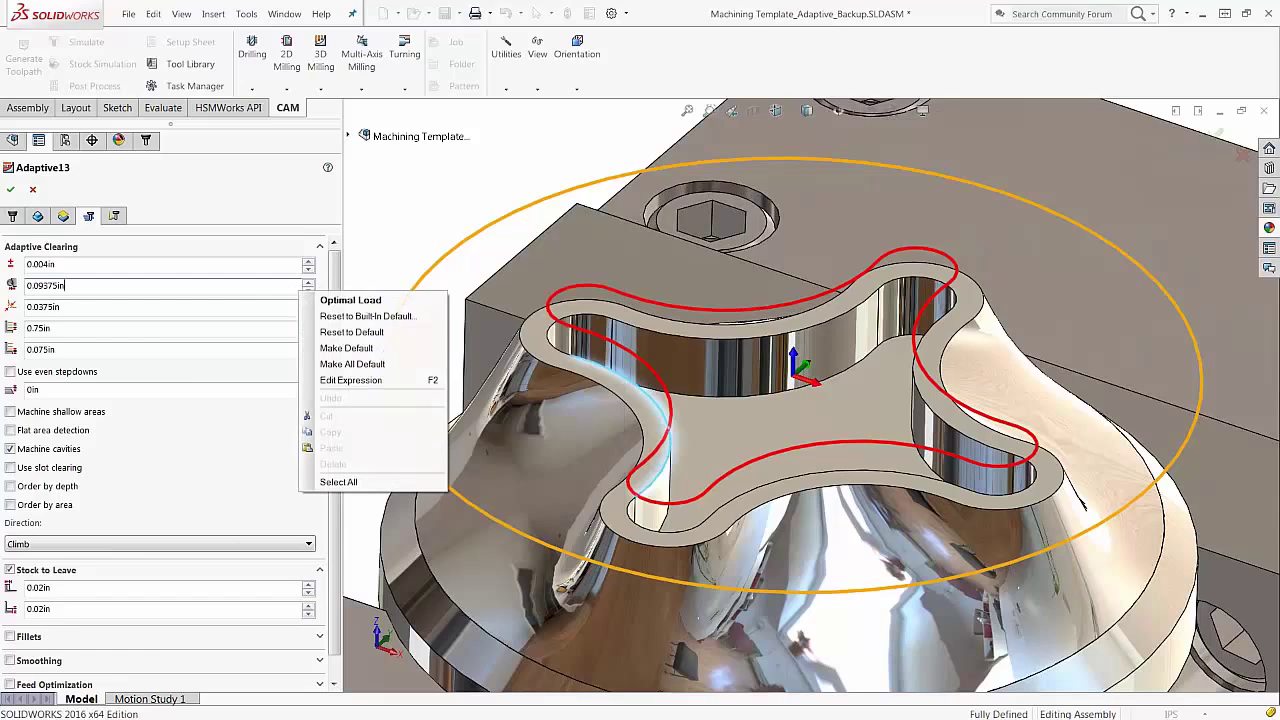
pyautogui.click(436, 383)
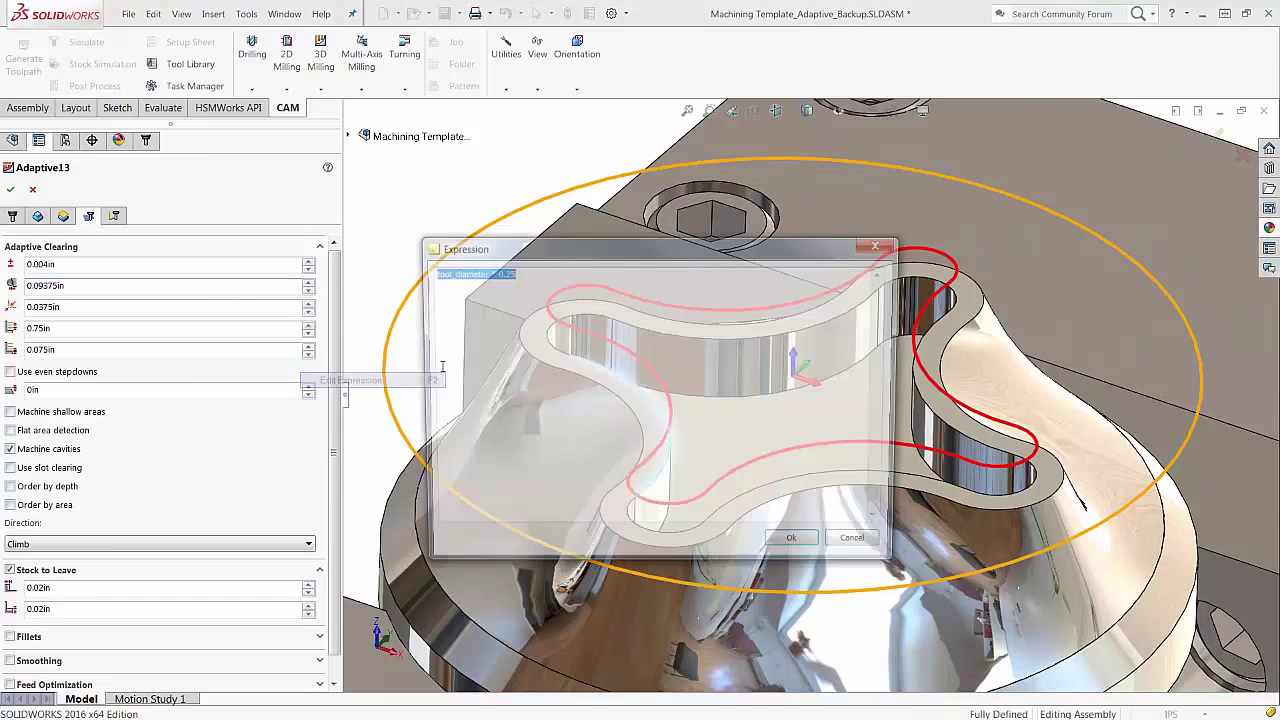
pyautogui.moveTo(494, 251); pyautogui.dragTo(427, 219)
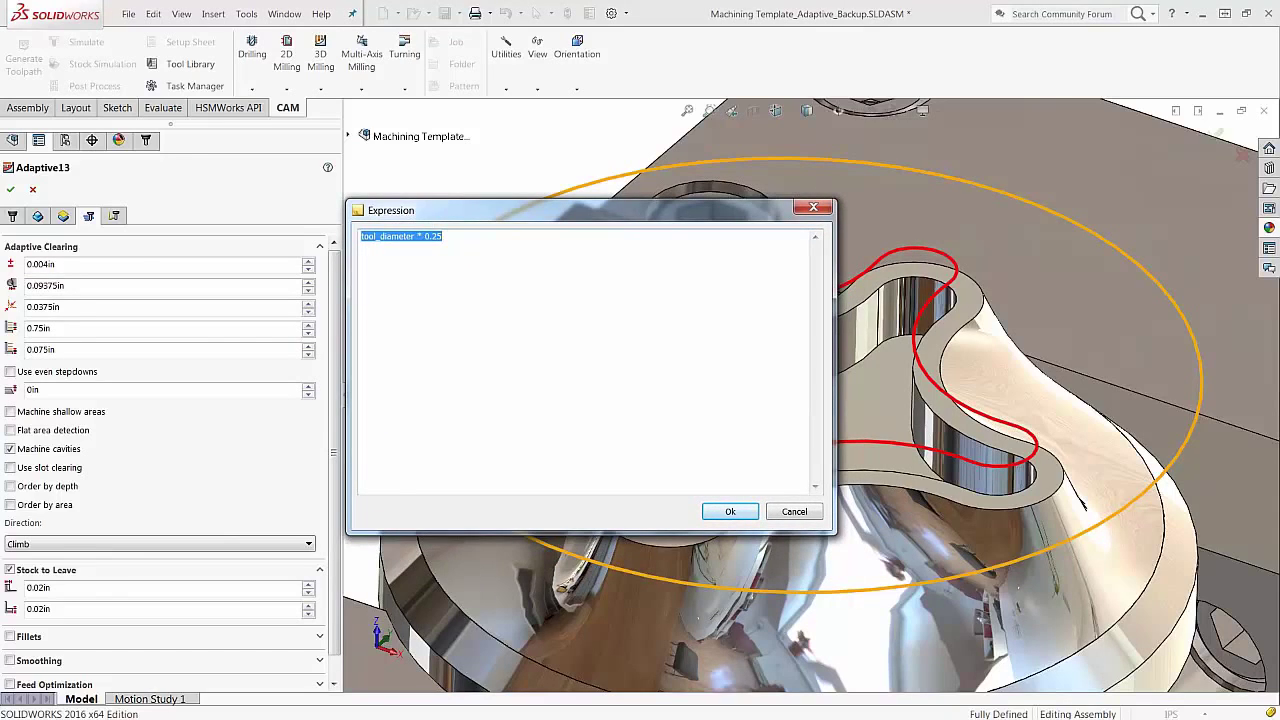
pyautogui.click(446, 237)
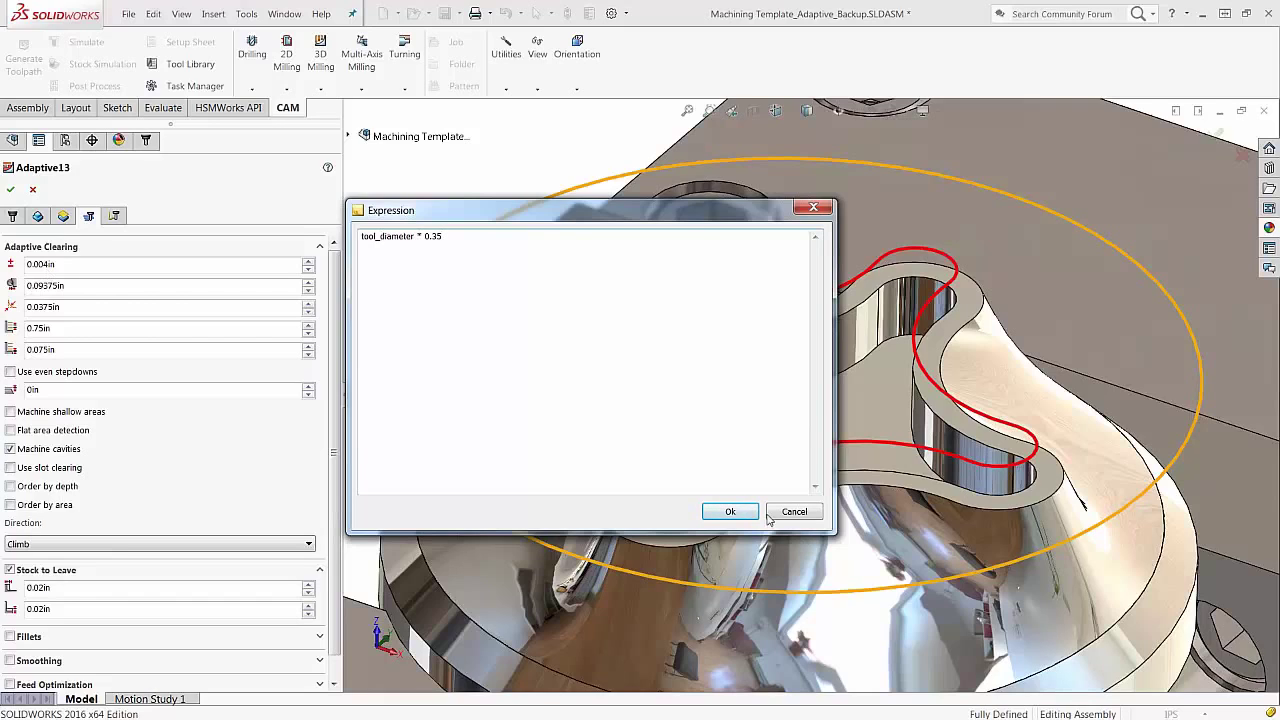
pyautogui.click(730, 511)
pyautogui.click(146, 283)
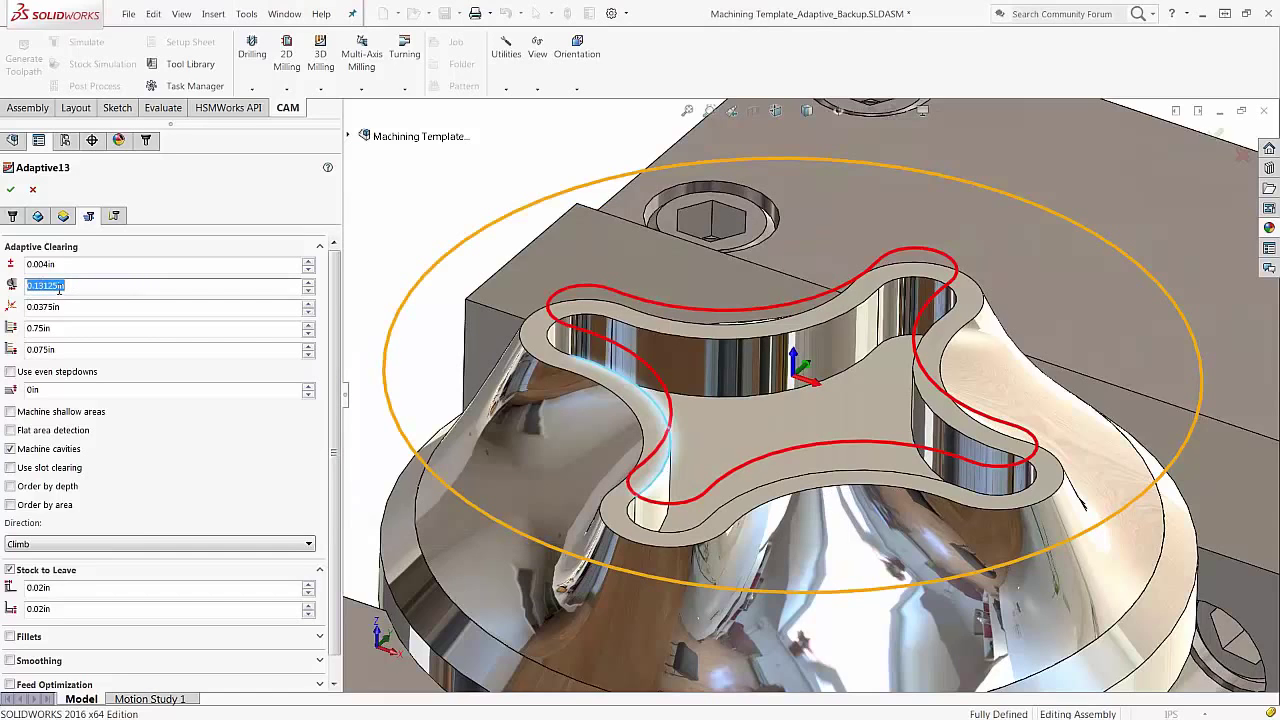
pyautogui.moveTo(78, 286)
# Review the minimum cutting radius value and accept the operation to generate the pocket's adaptive toolpath
pyautogui.click(278, 309)
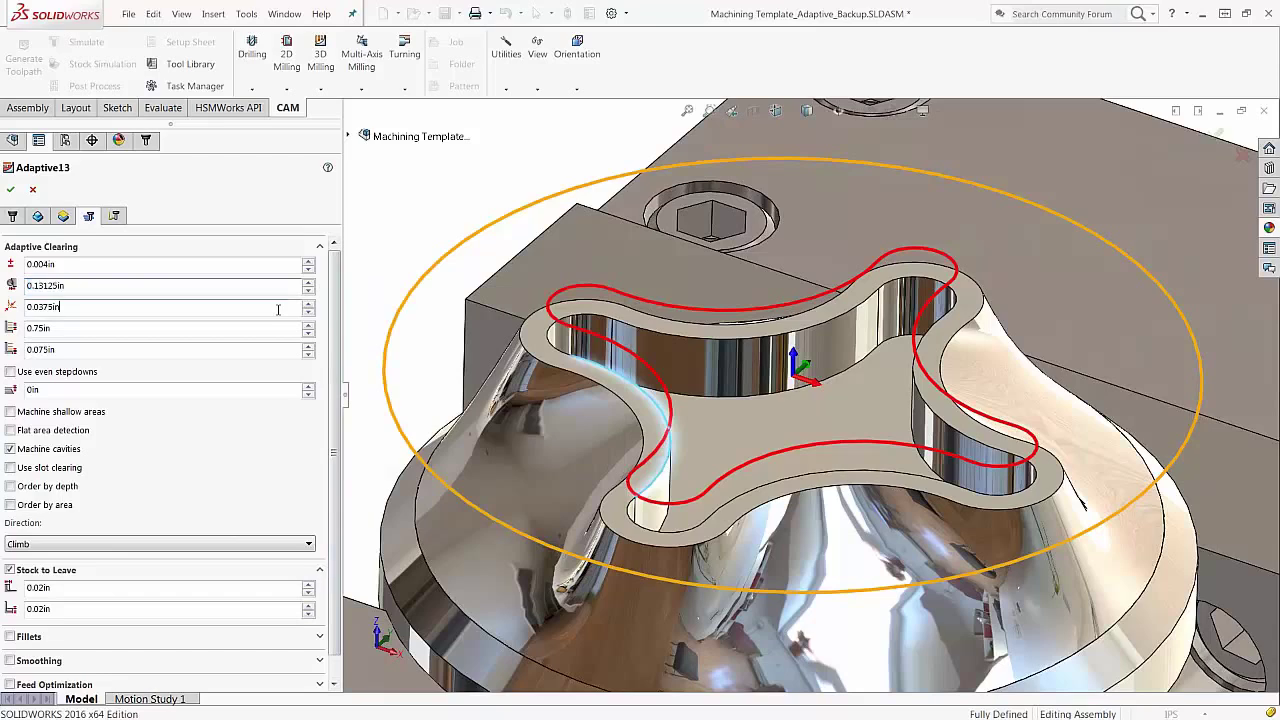
pyautogui.click(81, 309)
pyautogui.moveTo(100, 308)
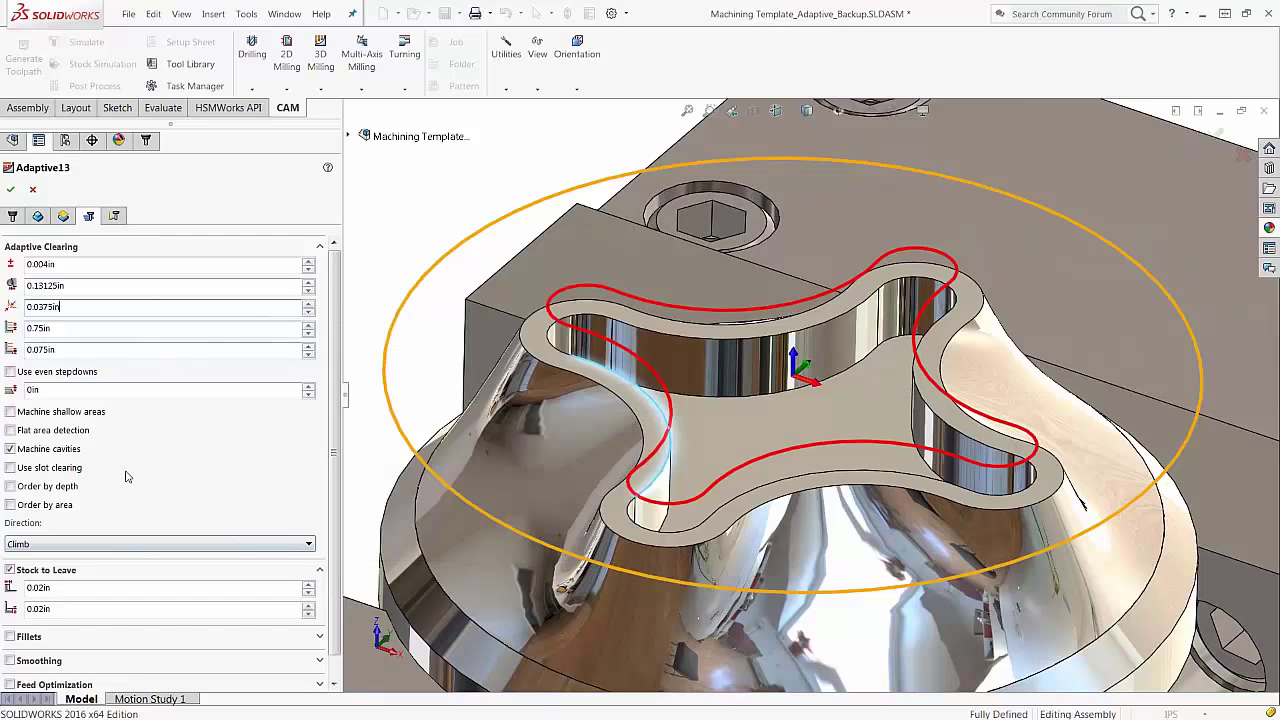
pyautogui.click(156, 306)
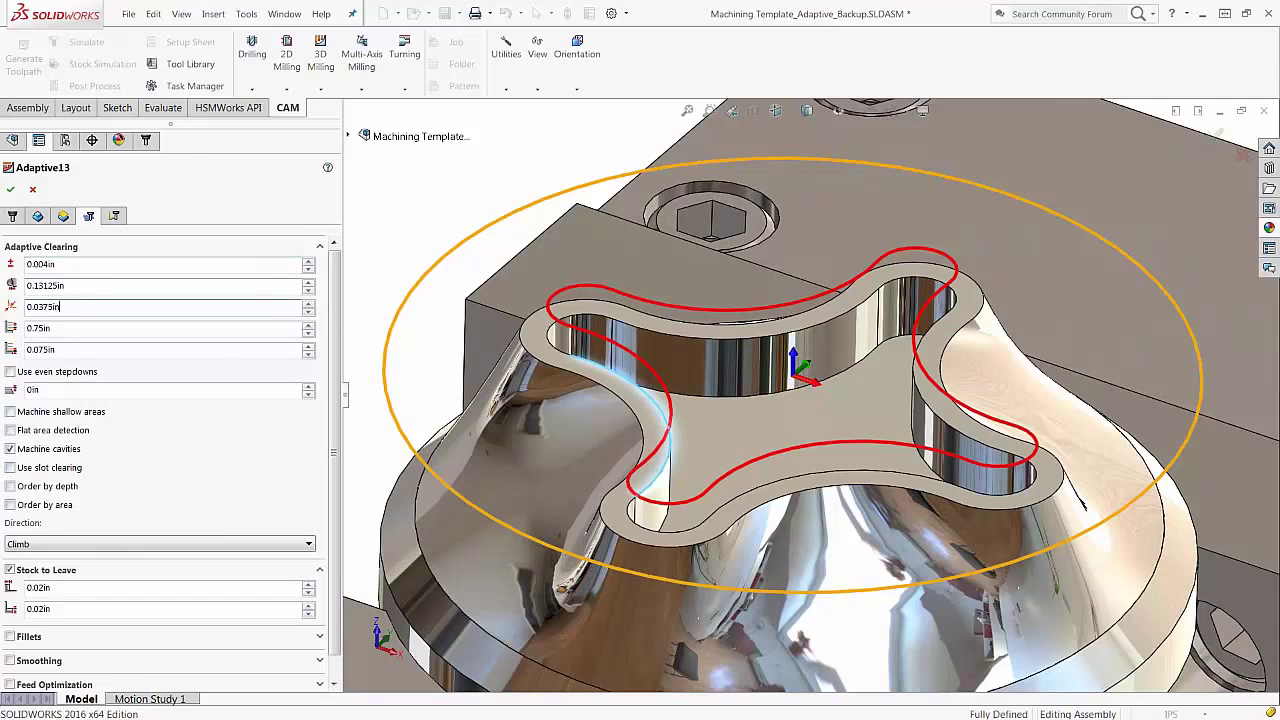
pyautogui.click(10, 189)
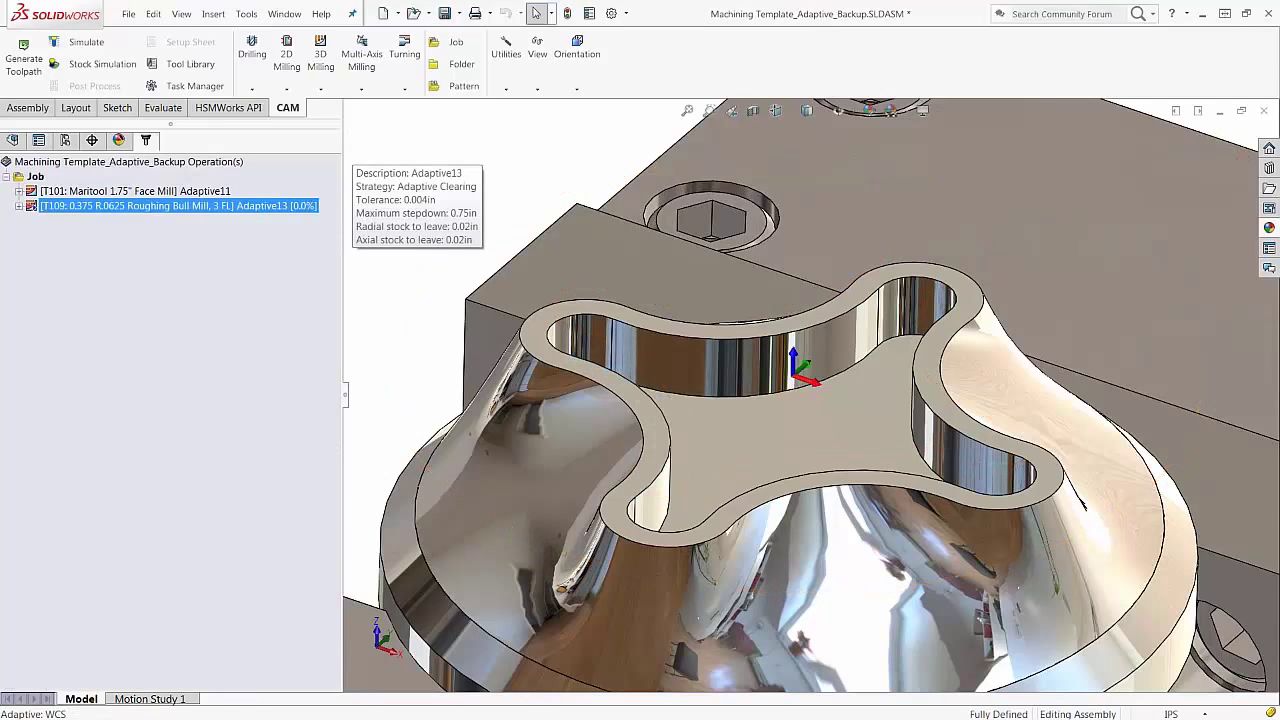
pyautogui.moveTo(858, 400); pyautogui.dragTo(953, 296, button='middle')
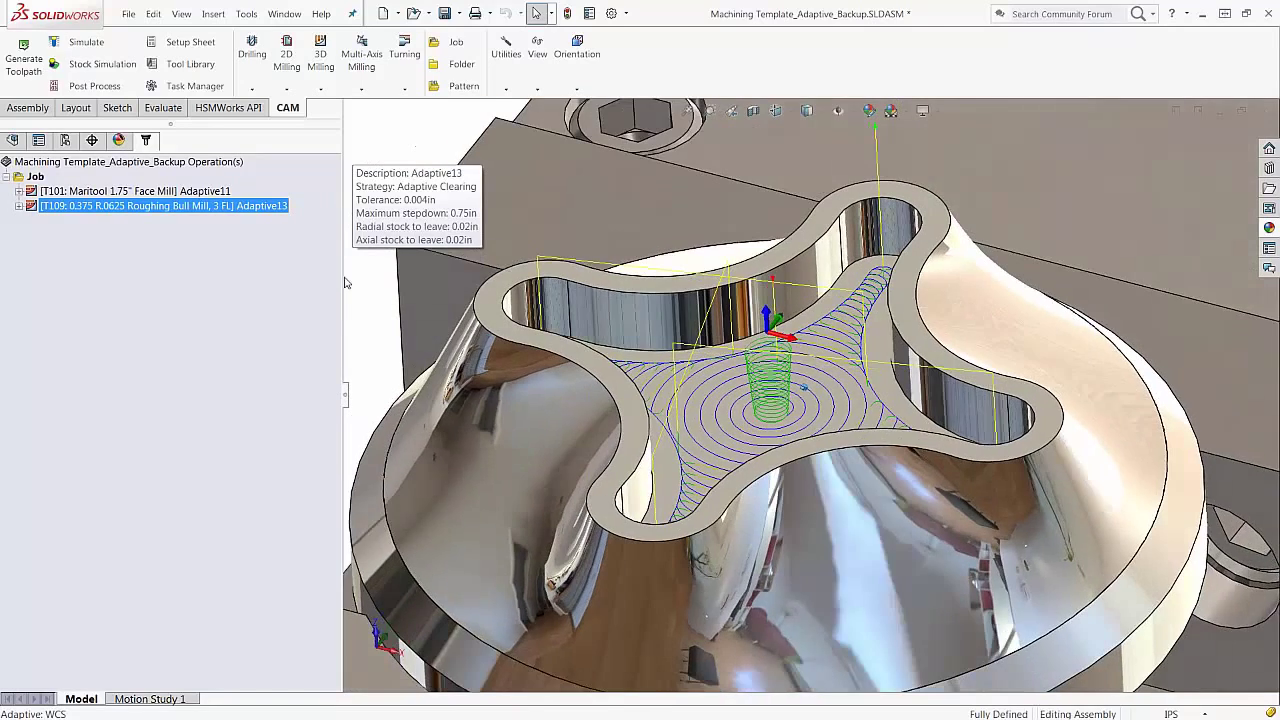
# Edit the bullnose adaptive operation to set its machining boundary to None, and regenerate the toolpath
pyautogui.rightClick(143, 210)
pyautogui.click(168, 216)
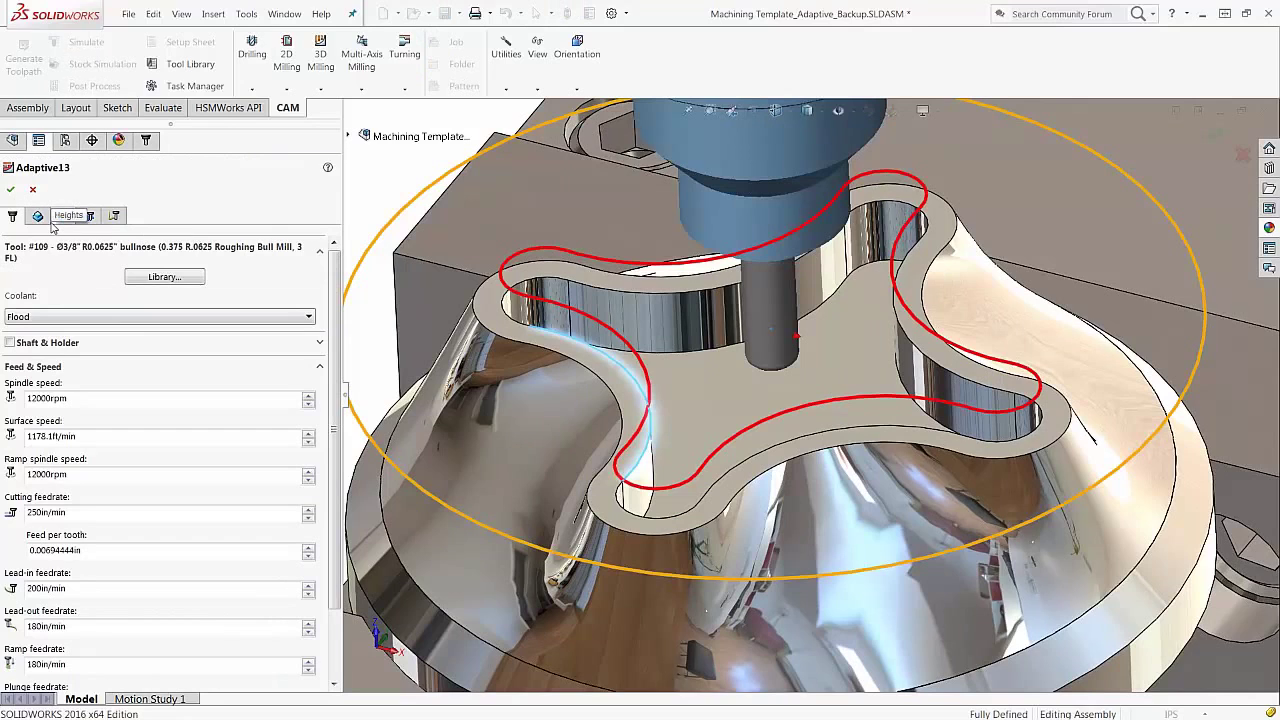
pyautogui.click(38, 216)
pyautogui.click(108, 266)
pyautogui.click(86, 281)
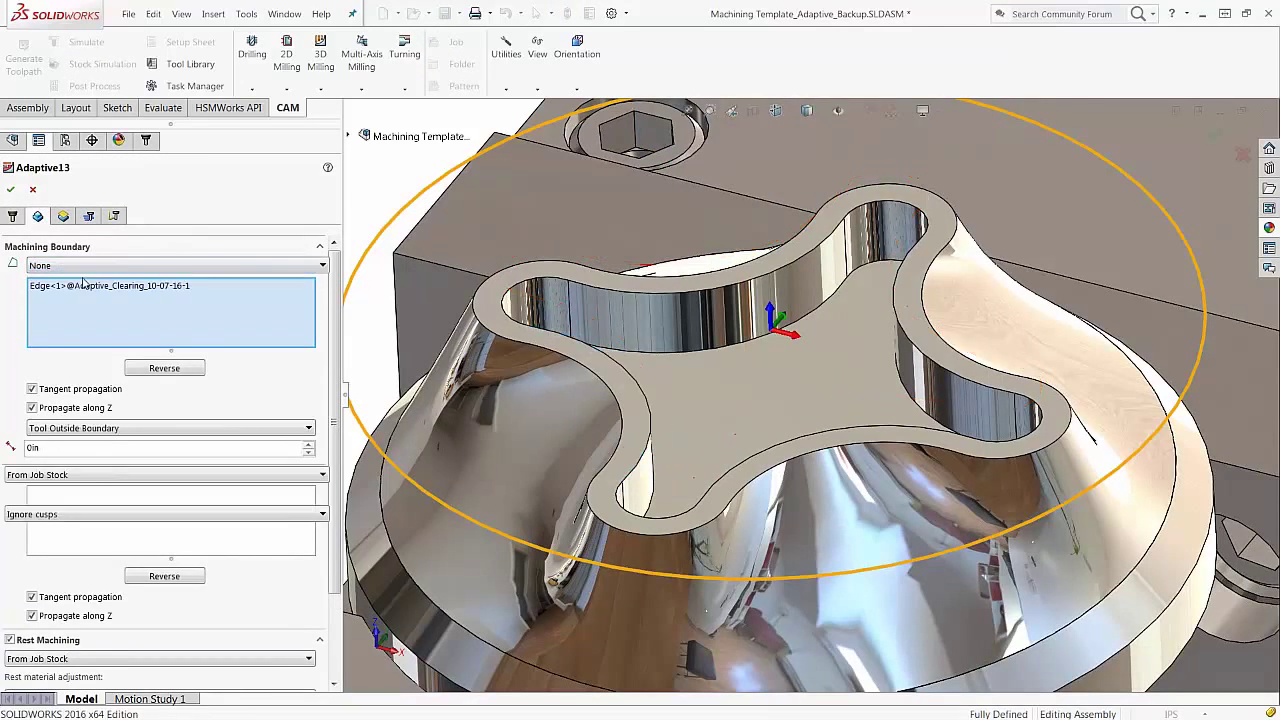
pyautogui.click(10, 189)
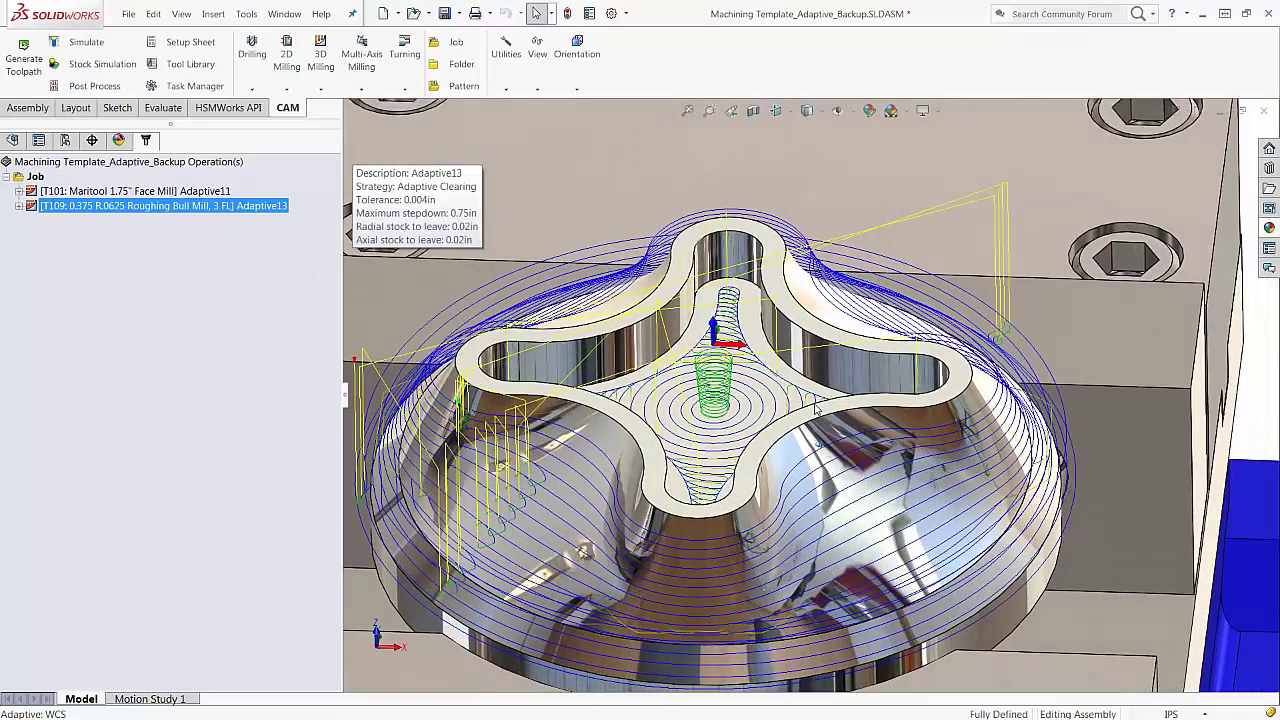
# Reopen the bullnose adaptive operation, check its linking settings and accept it
pyautogui.rightClick(168, 211)
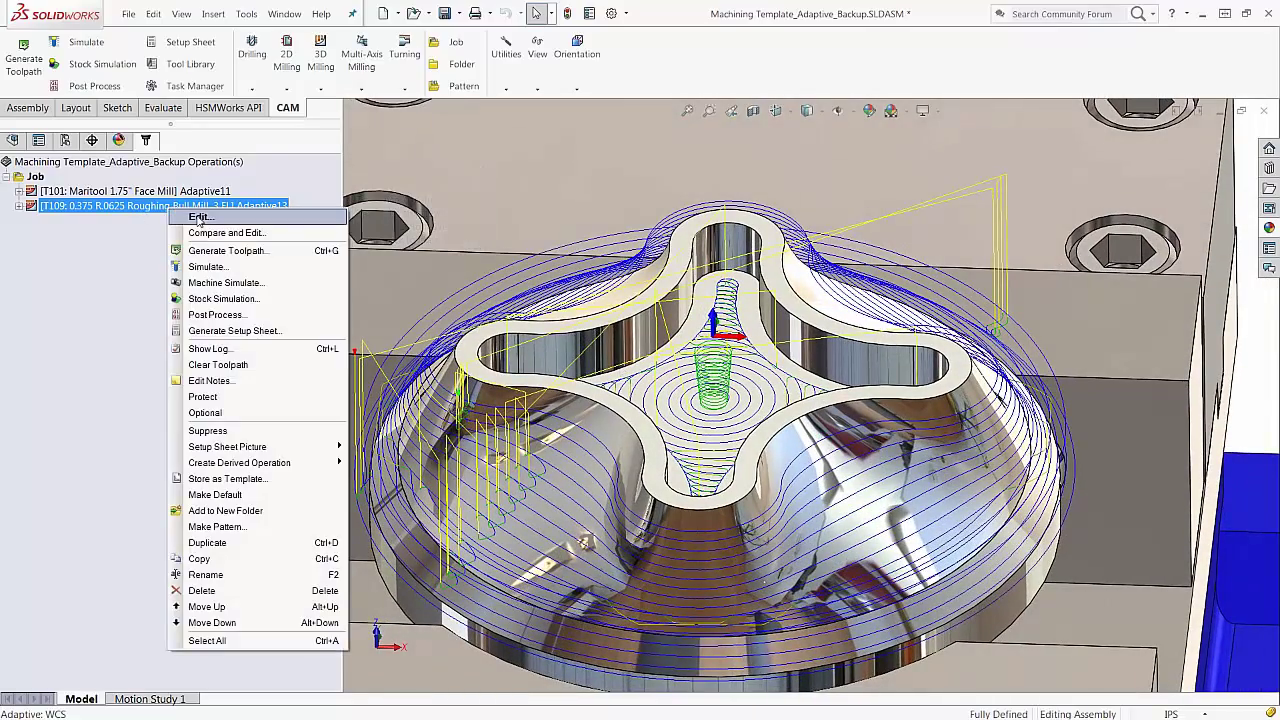
pyautogui.click(199, 217)
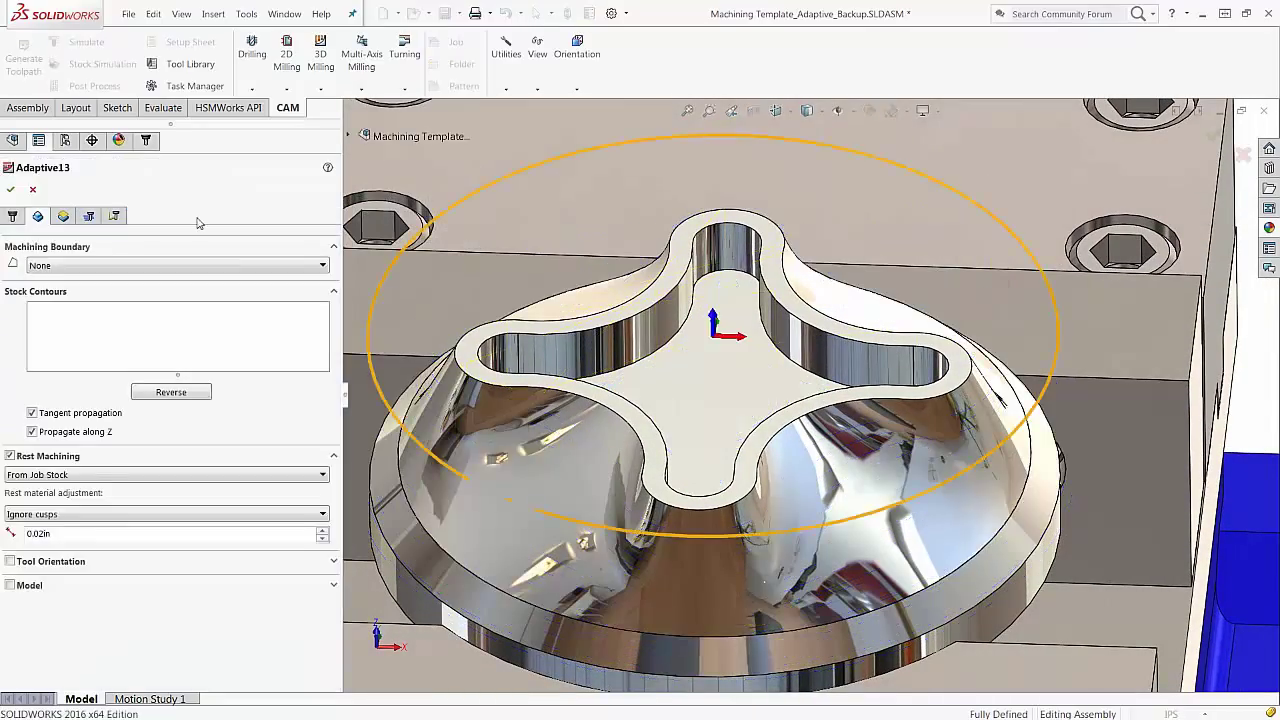
pyautogui.click(116, 217)
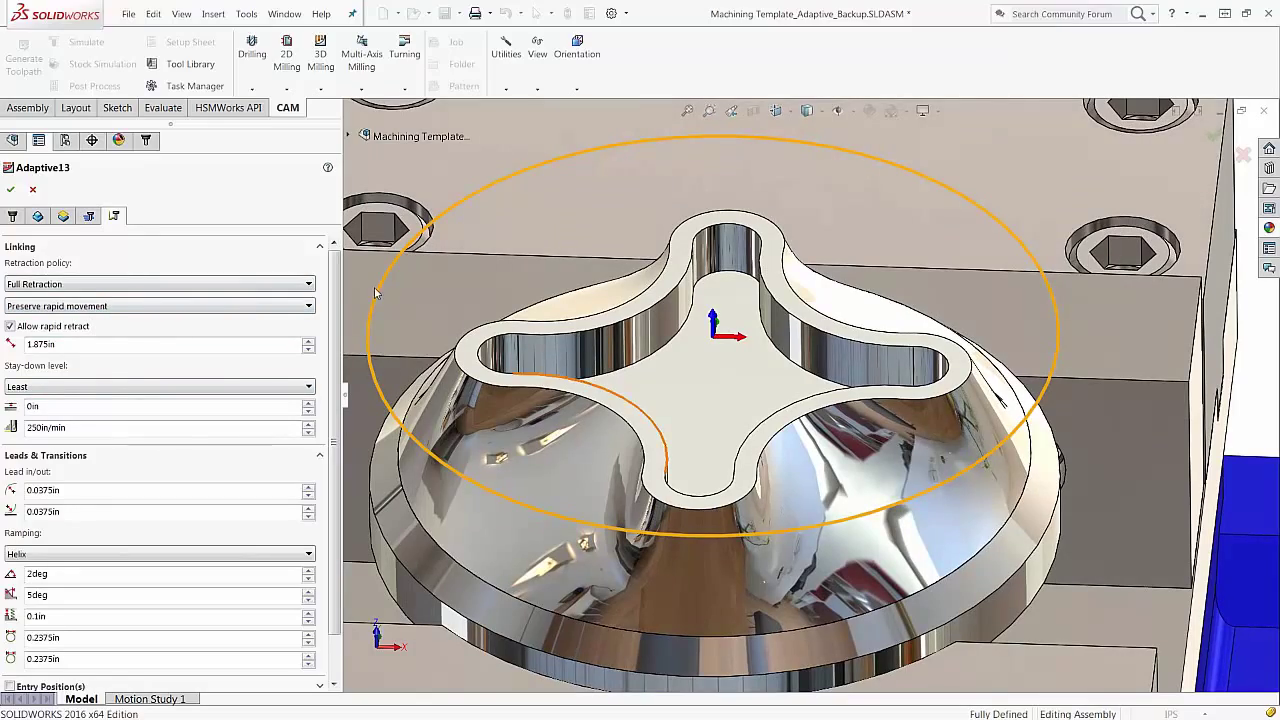
pyautogui.click(10, 192)
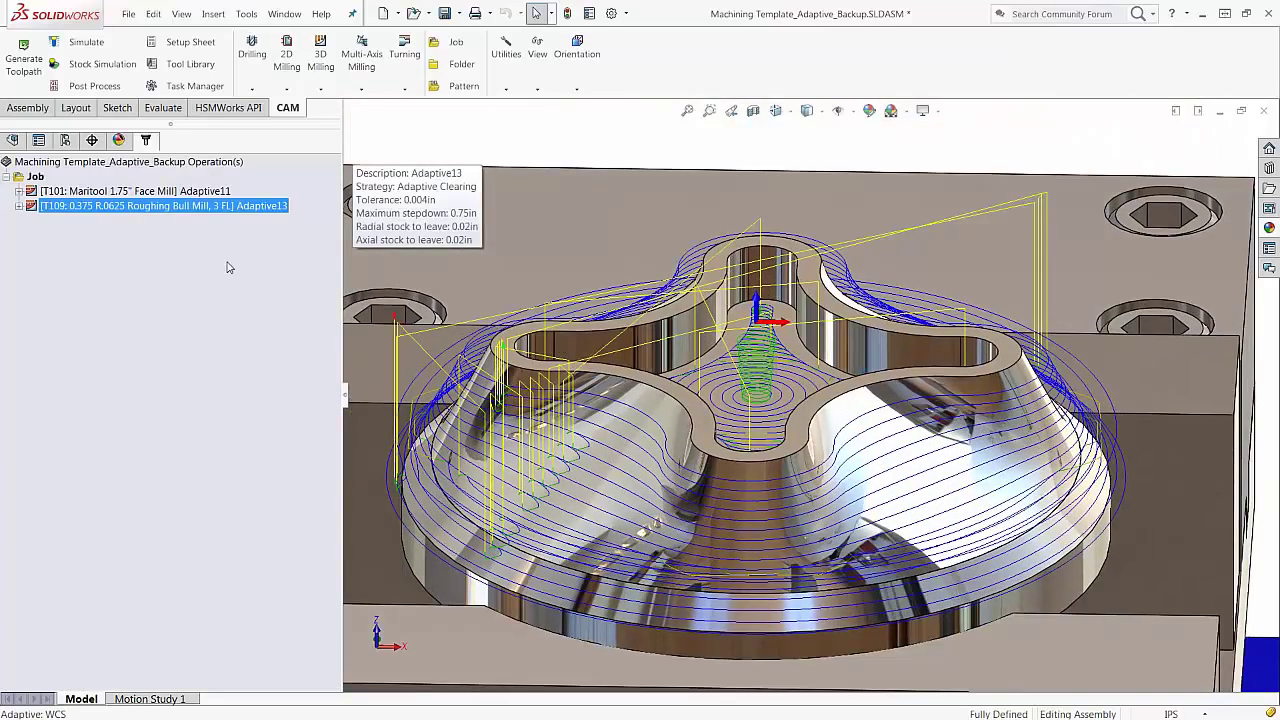
# Inspect the toolpath's step levels around the part, and run a stock simulation of the bullnose operation at increased playback speed
pyautogui.keyDown('ctrl'); pyautogui.moveTo(745, 600); pyautogui.dragTo(745, 469, button='middle'); pyautogui.keyUp('ctrl')
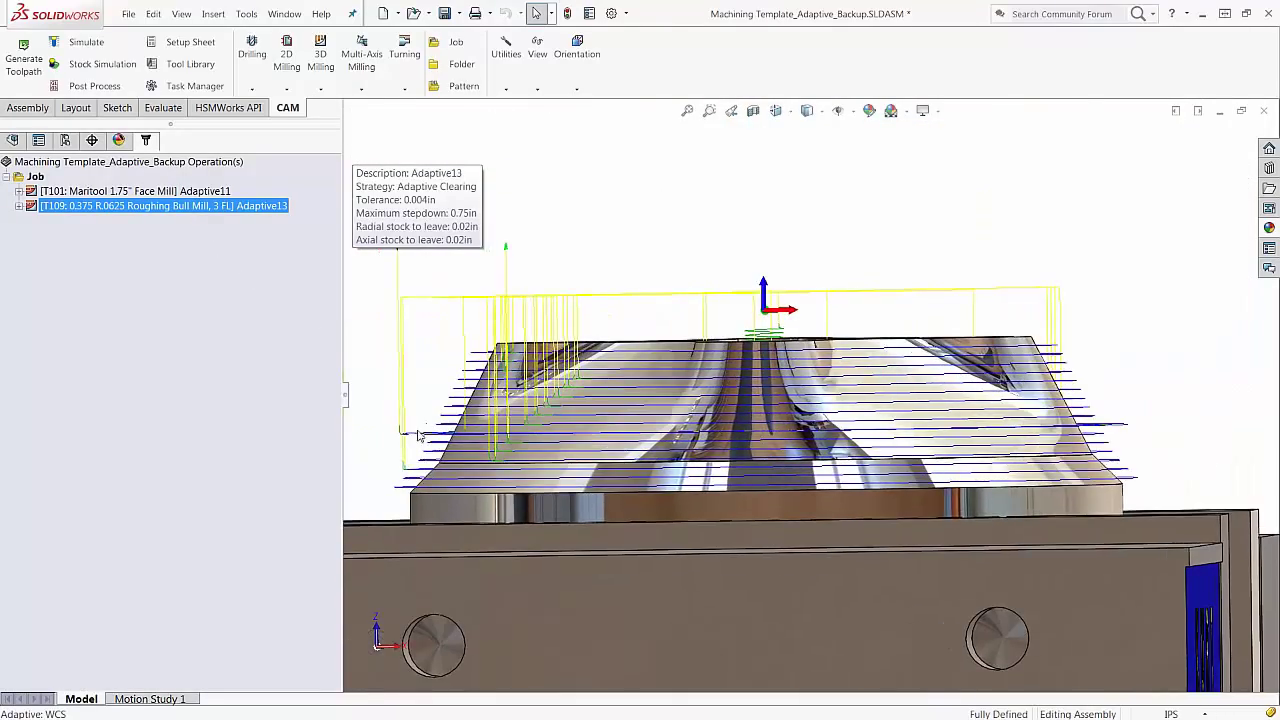
pyautogui.moveTo(471, 402); pyautogui.dragTo(487, 429, button='middle')
pyautogui.moveTo(638, 432); pyautogui.dragTo(441, 405, button='middle')
pyautogui.moveTo(480, 334); pyautogui.dragTo(451, 387, button='middle')
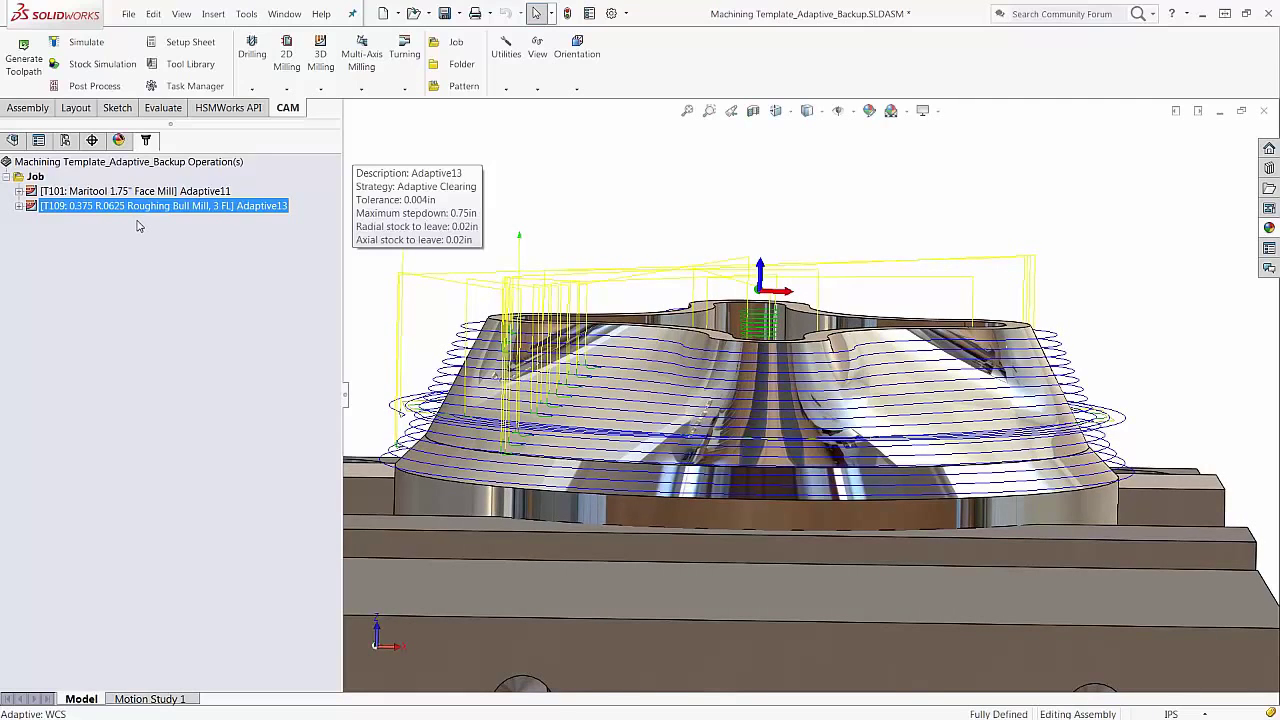
pyautogui.moveTo(443, 261); pyautogui.dragTo(700, 325, button='middle')
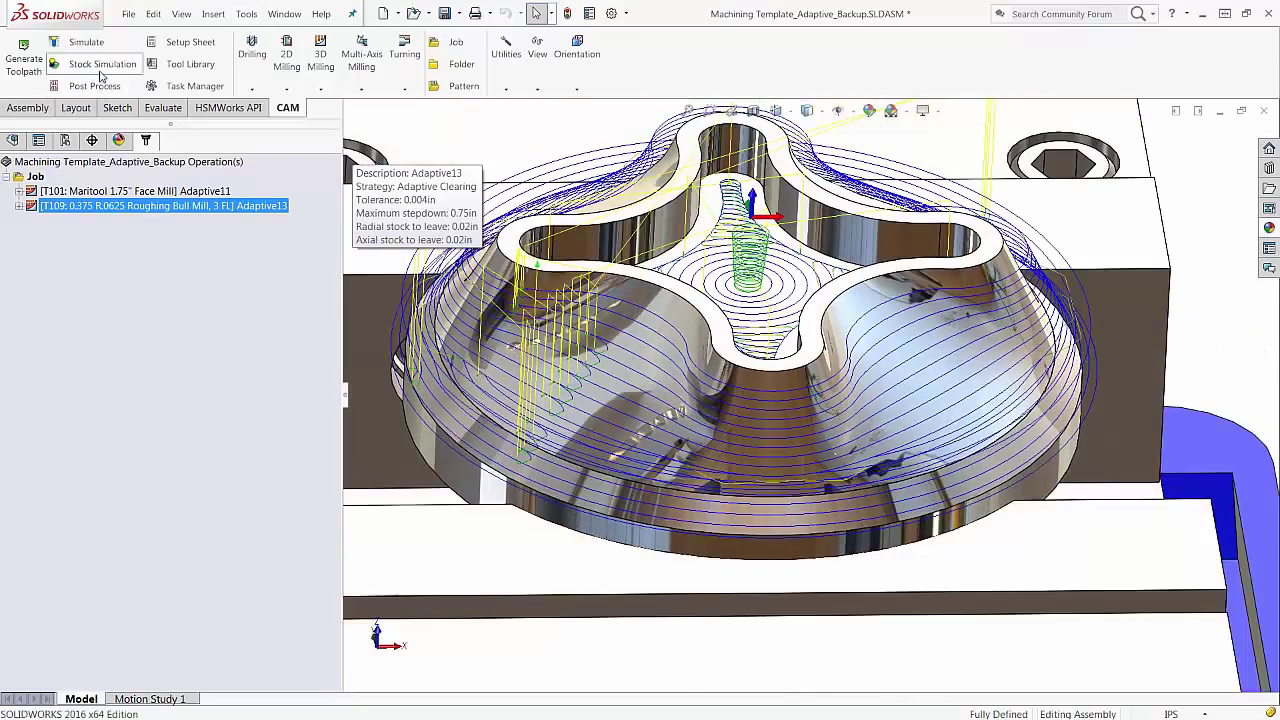
pyautogui.click(100, 70)
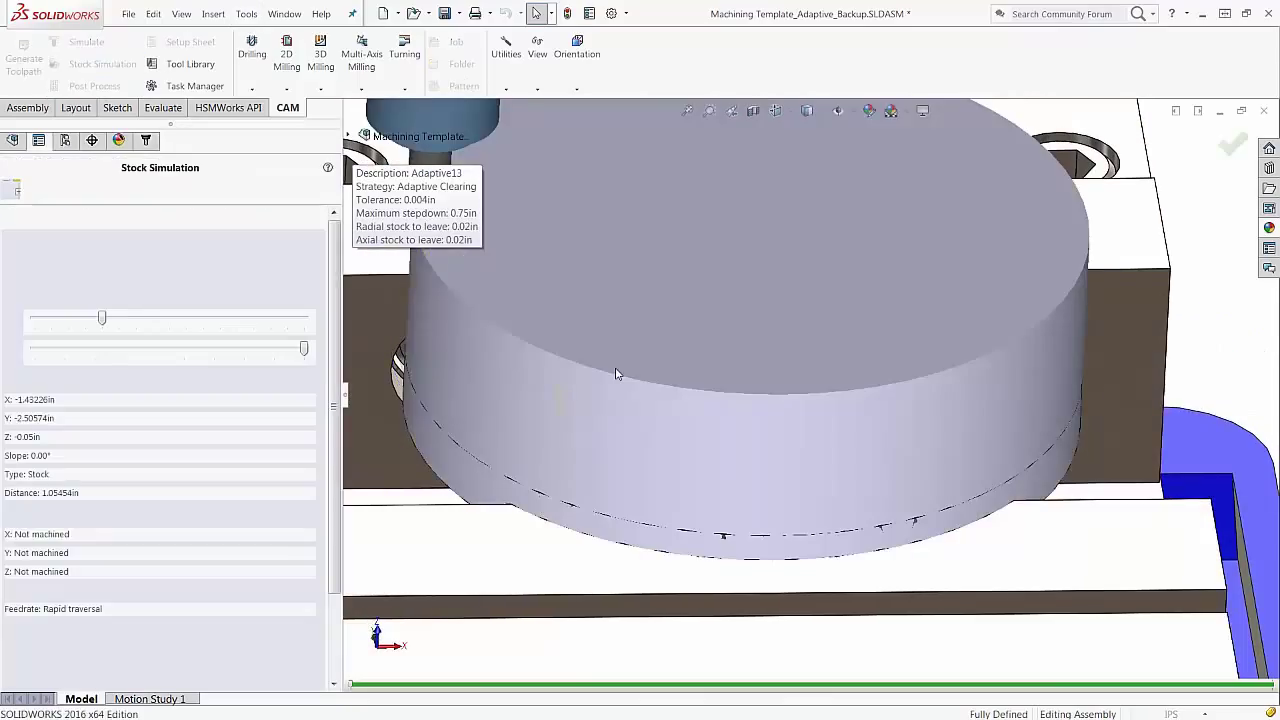
pyautogui.click(12, 255)
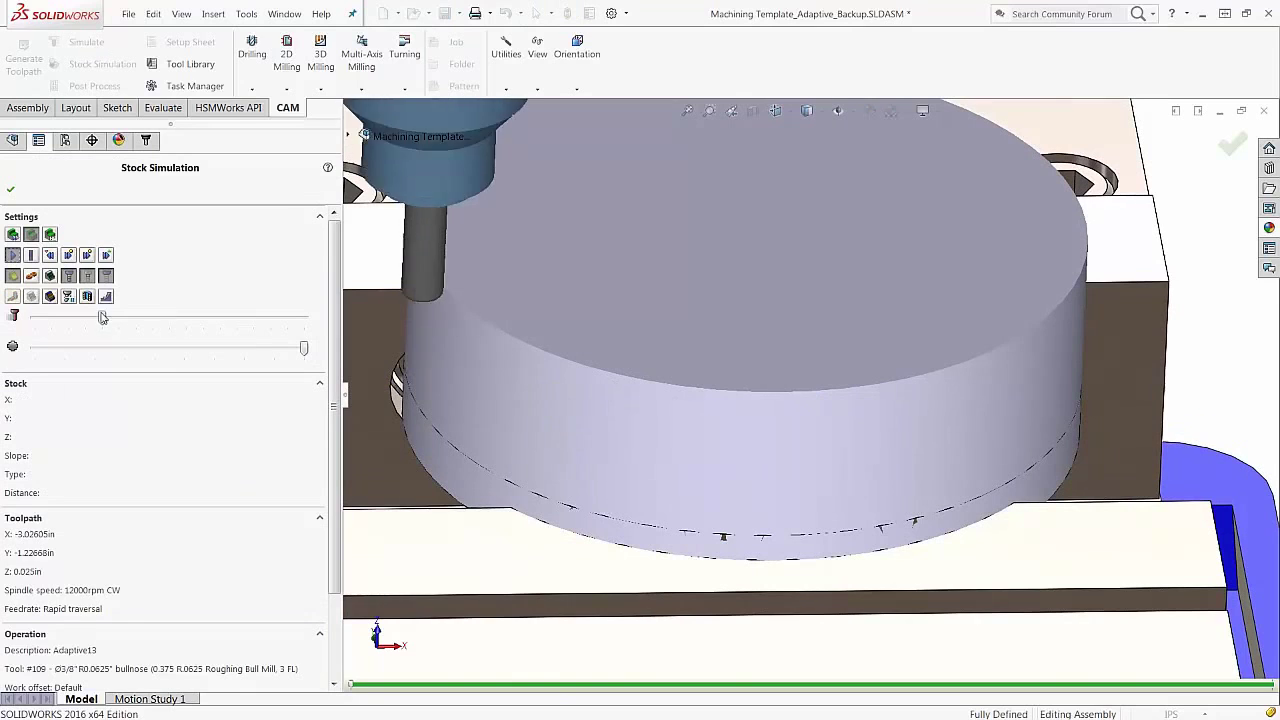
pyautogui.moveTo(101, 317); pyautogui.dragTo(136, 318)
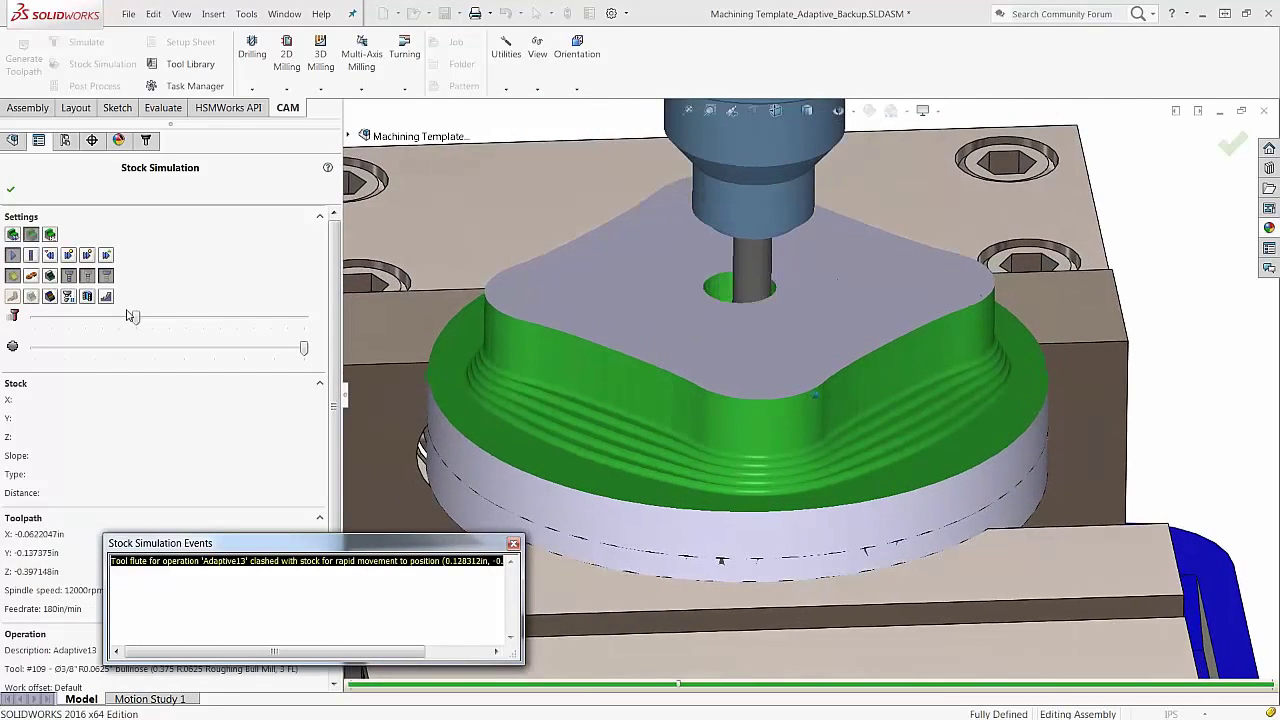
# Speed up the stock simulation further, examine the roughed pocket and outer walls from several angles, and exit the simulation
pyautogui.moveTo(260, 543); pyautogui.dragTo(160, 542)
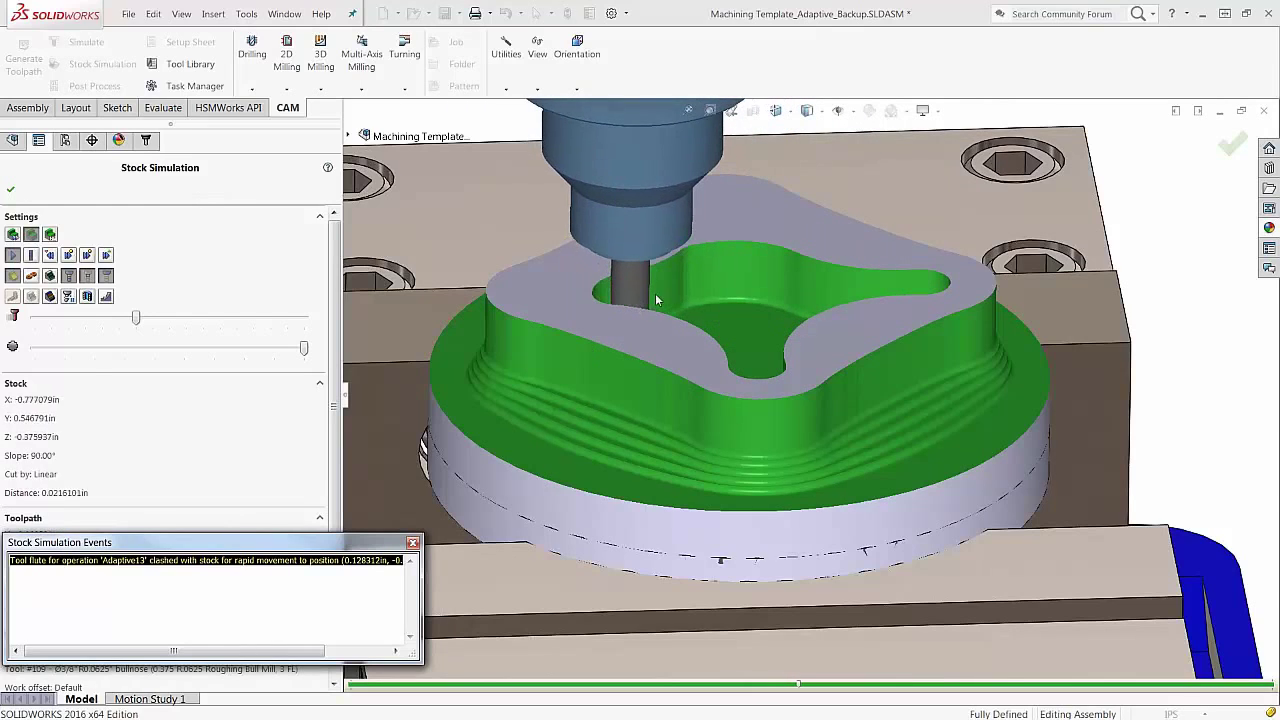
pyautogui.moveTo(200, 542); pyautogui.dragTo(189, 576)
pyautogui.moveTo(611, 386); pyautogui.dragTo(499, 338, button='middle')
pyautogui.scroll(-2, 628, 369)
pyautogui.scroll(3, 499, 344)
pyautogui.moveTo(136, 318); pyautogui.dragTo(187, 318)
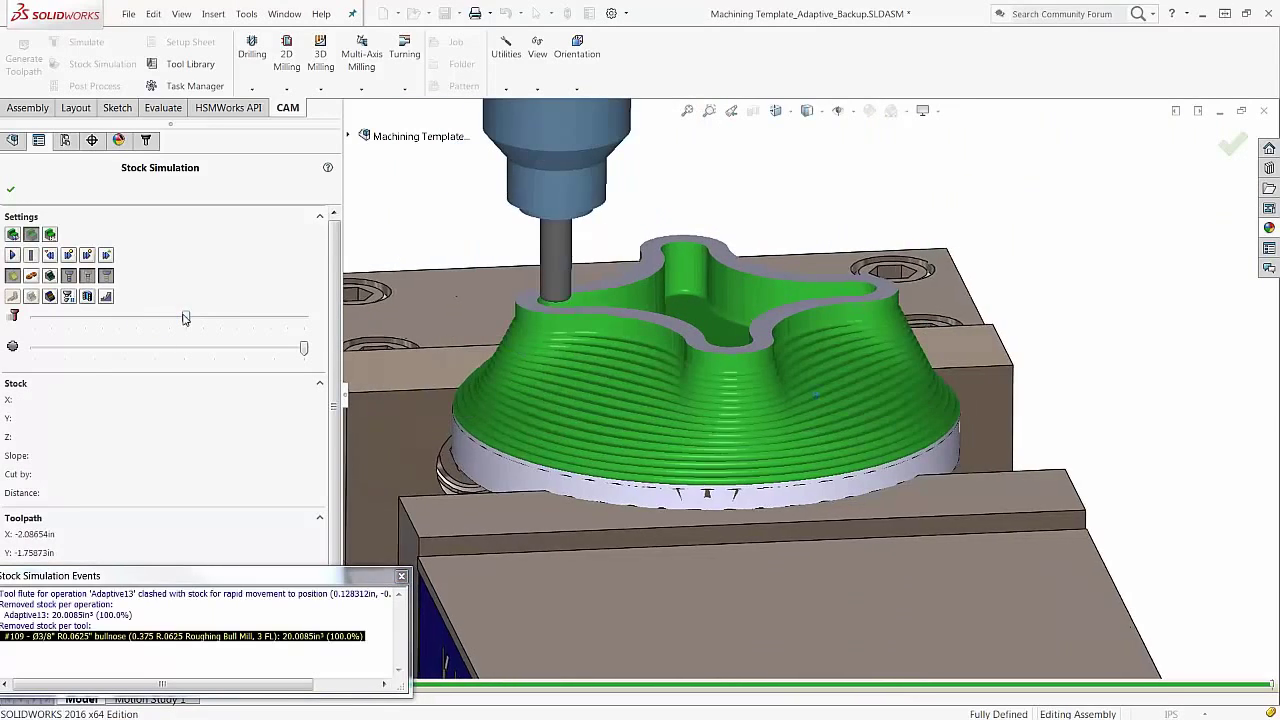
pyautogui.scroll(-1, 440, 355)
pyautogui.moveTo(440, 355); pyautogui.dragTo(480, 362, button='middle')
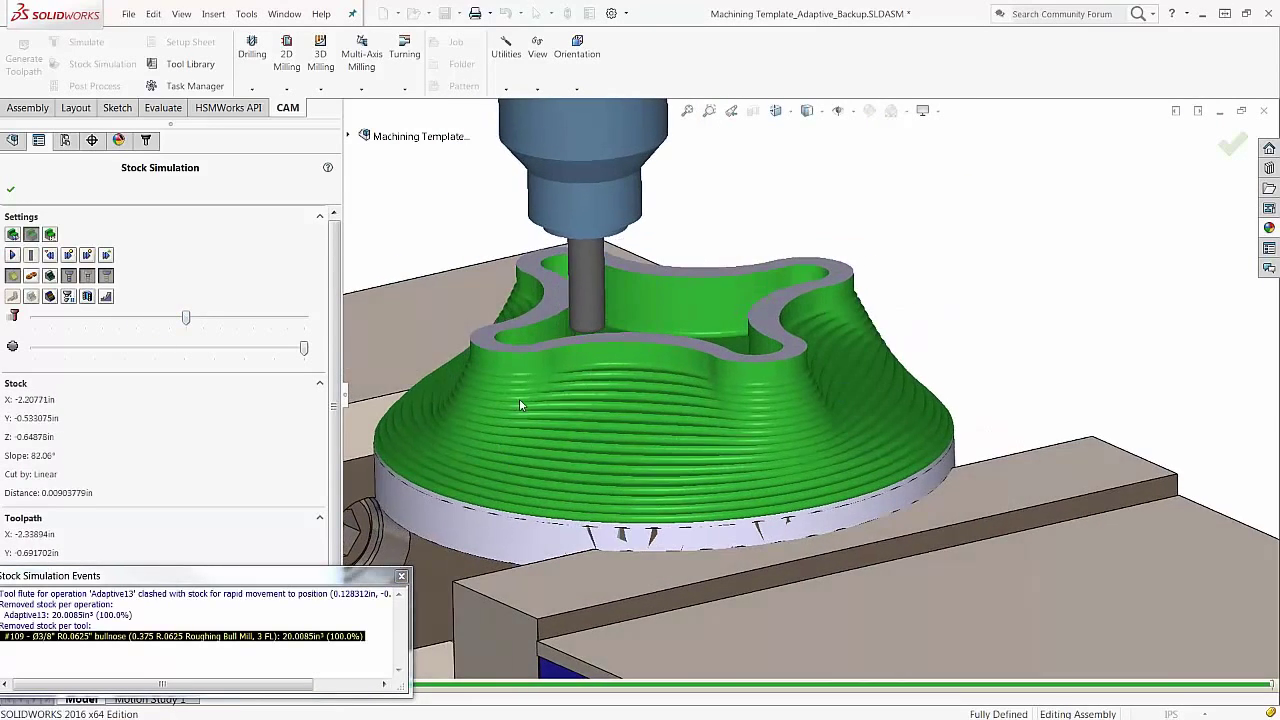
pyautogui.moveTo(536, 365); pyautogui.dragTo(669, 326, button='middle')
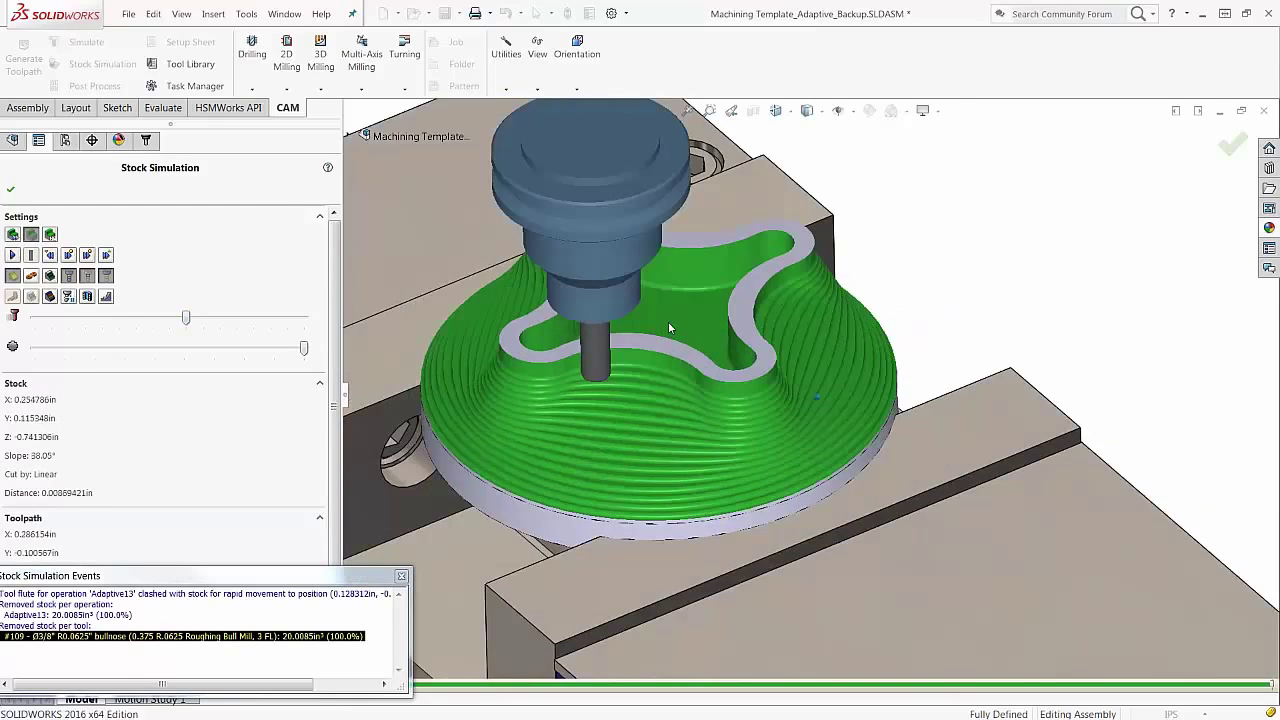
pyautogui.scroll(-2, 669, 326)
pyautogui.moveTo(726, 387); pyautogui.dragTo(657, 483, button='middle')
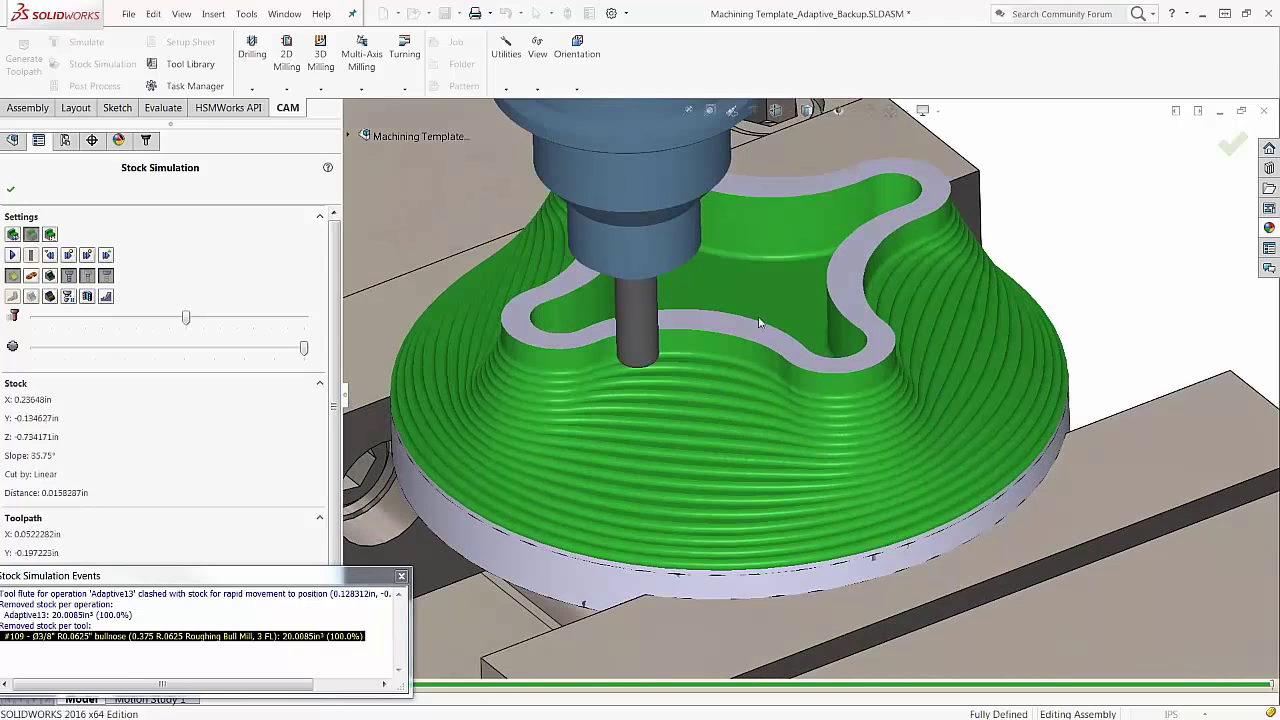
pyautogui.scroll(2, 638, 335)
pyautogui.click(1232, 145)
# Open the bullnose adaptive operation for editing and review its linking settings, including retraction policy and stay-down level
pyautogui.click(177, 236)
pyautogui.click(190, 207)
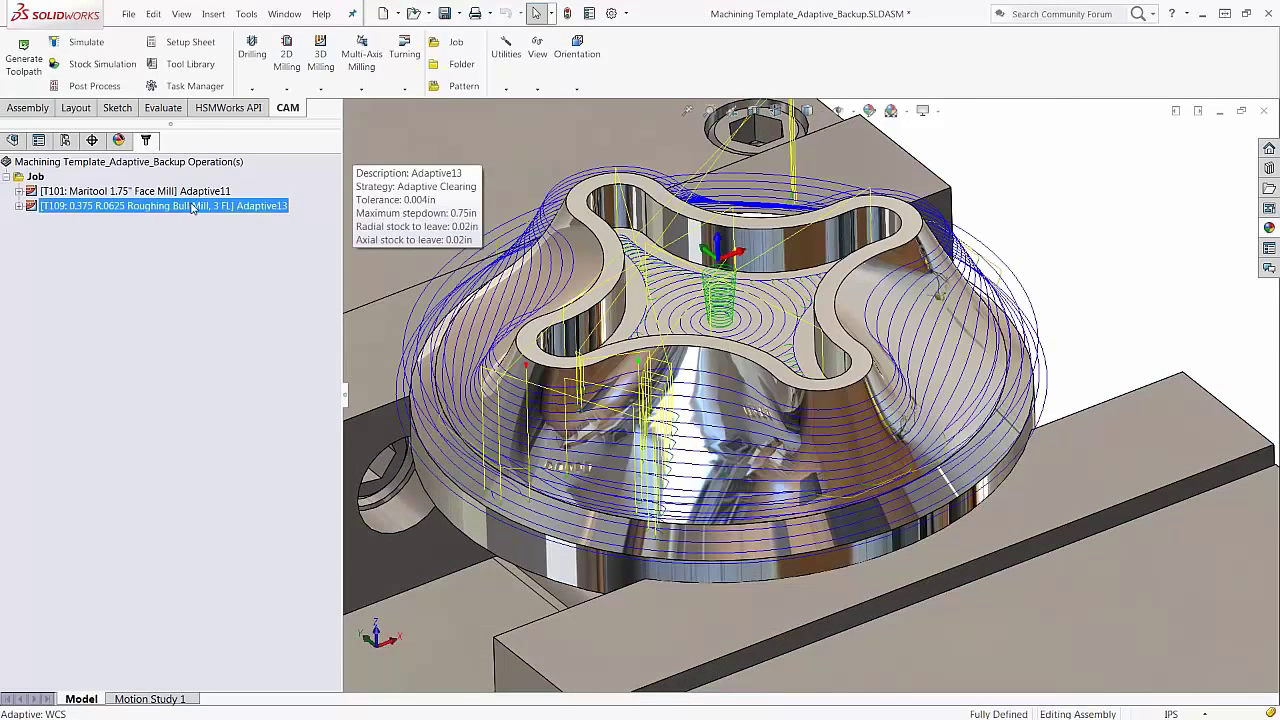
pyautogui.moveTo(761, 347); pyautogui.dragTo(1104, 333, button='middle')
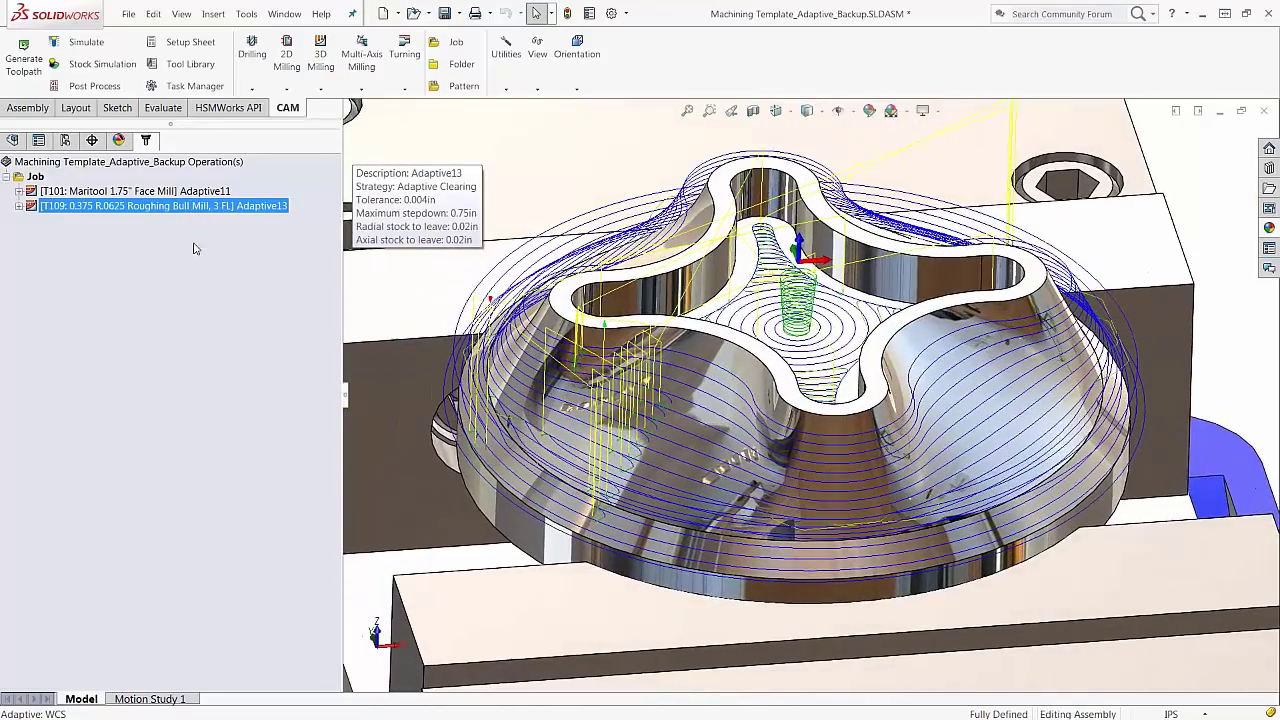
pyautogui.rightClick(122, 218)
pyautogui.click(138, 210)
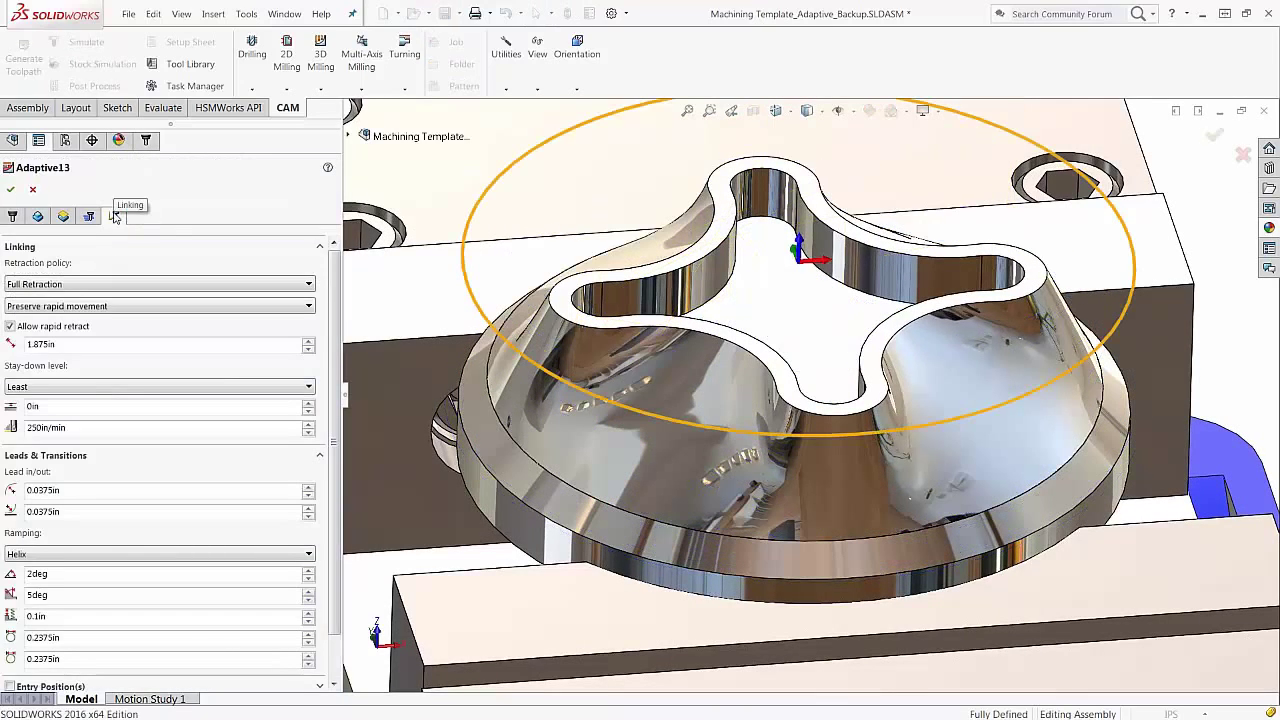
pyautogui.click(115, 217)
pyautogui.scroll(-1, 340, 367)
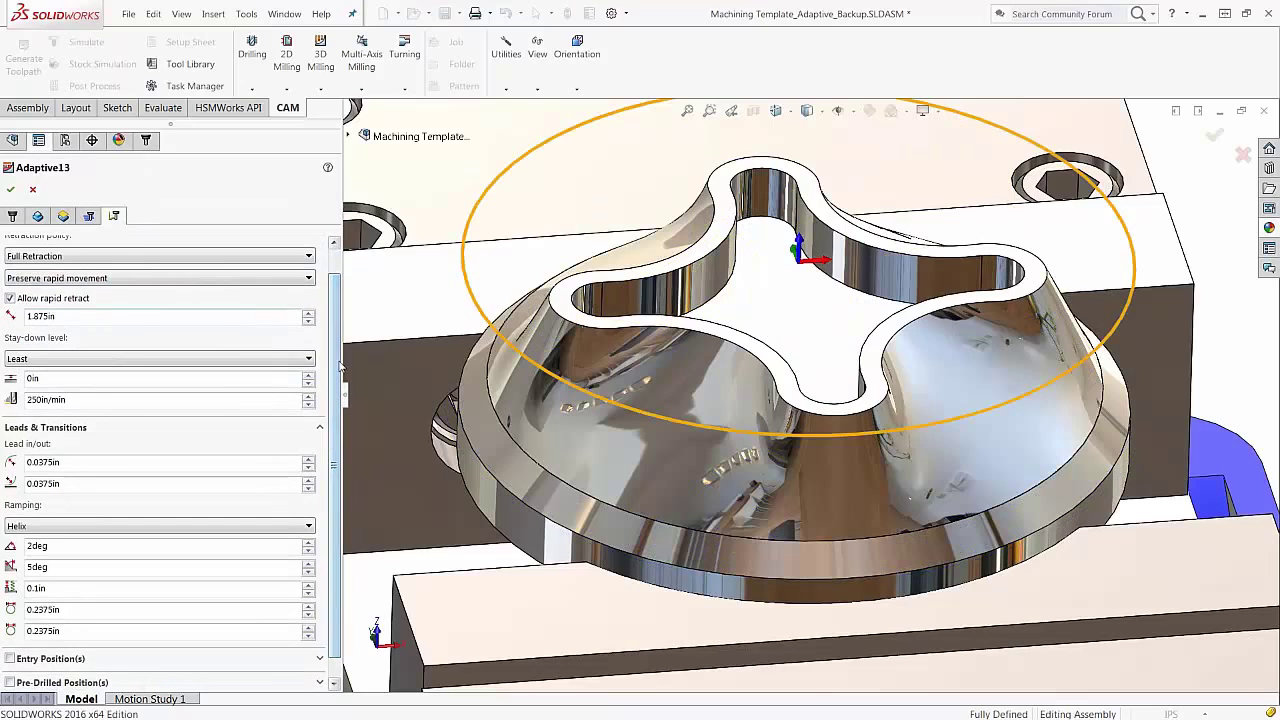
pyautogui.scroll(1, 340, 367)
pyautogui.moveTo(168, 291)
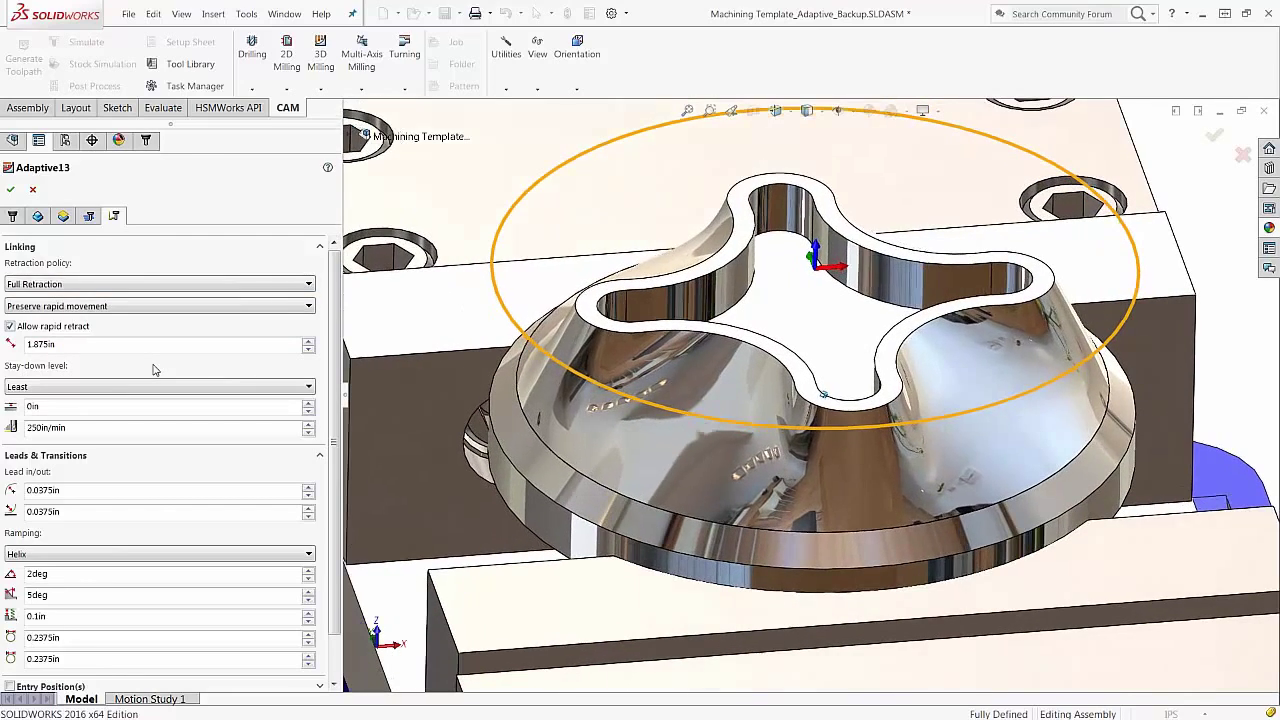
# Change the bullnose adaptive operation's retraction policy to Minimum Retraction
pyautogui.click(295, 286)
pyautogui.click(295, 286)
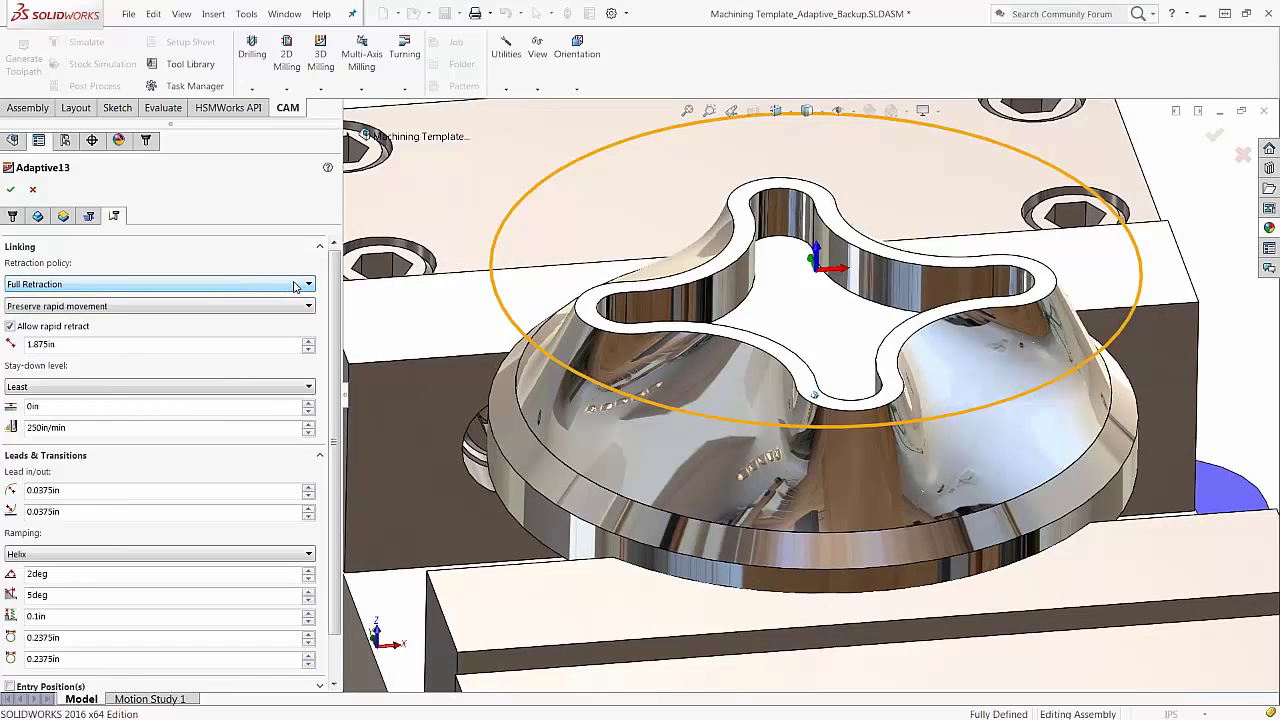
pyautogui.click(295, 286)
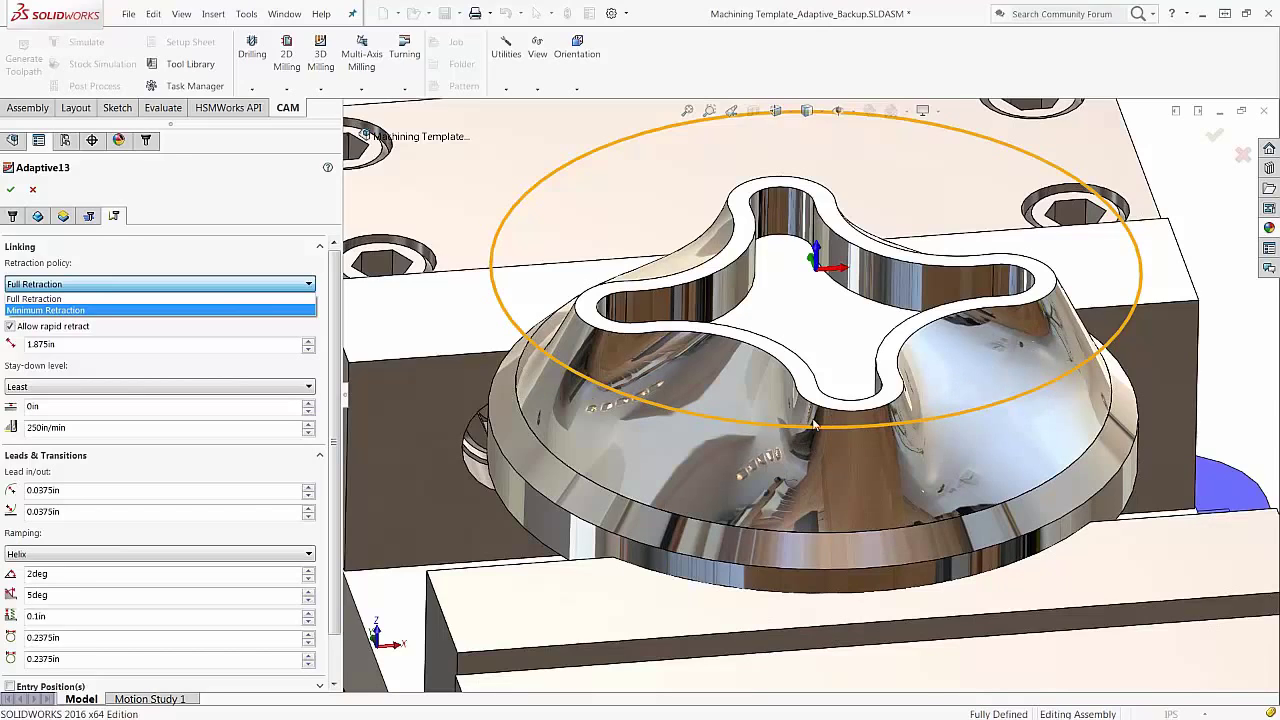
pyautogui.moveTo(855, 441); pyautogui.dragTo(895, 440, button='middle')
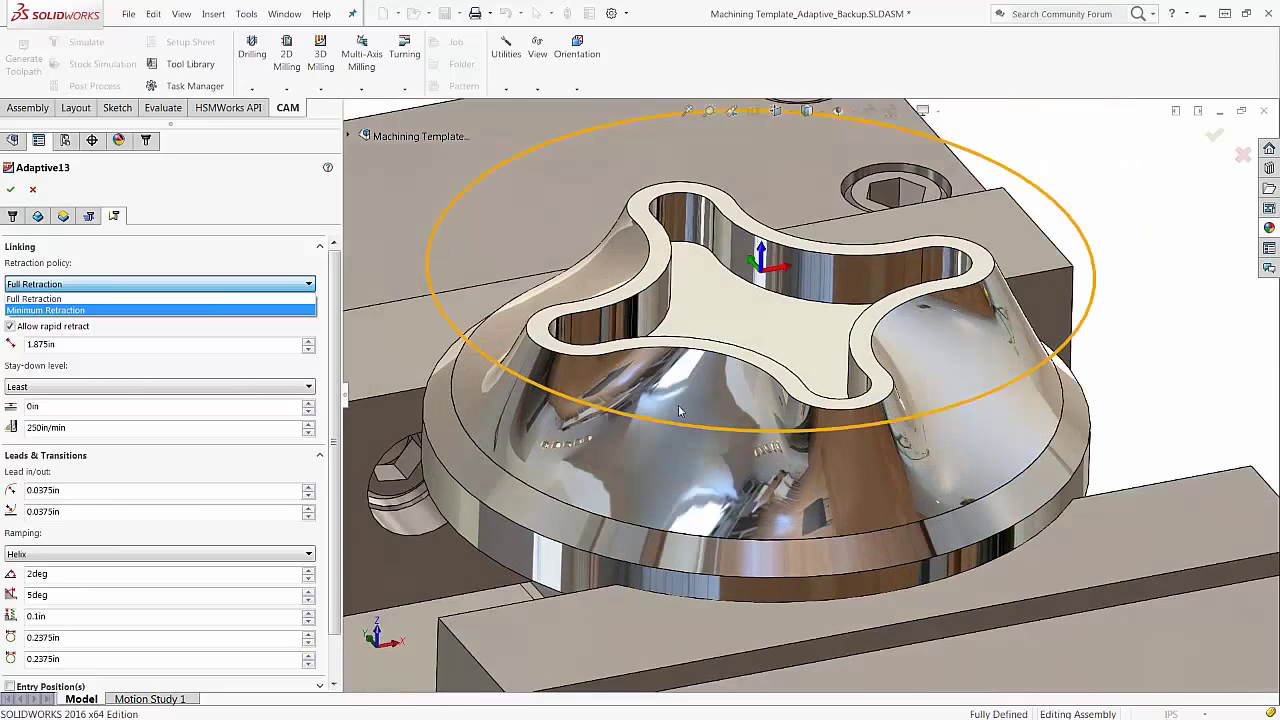
pyautogui.click(82, 311)
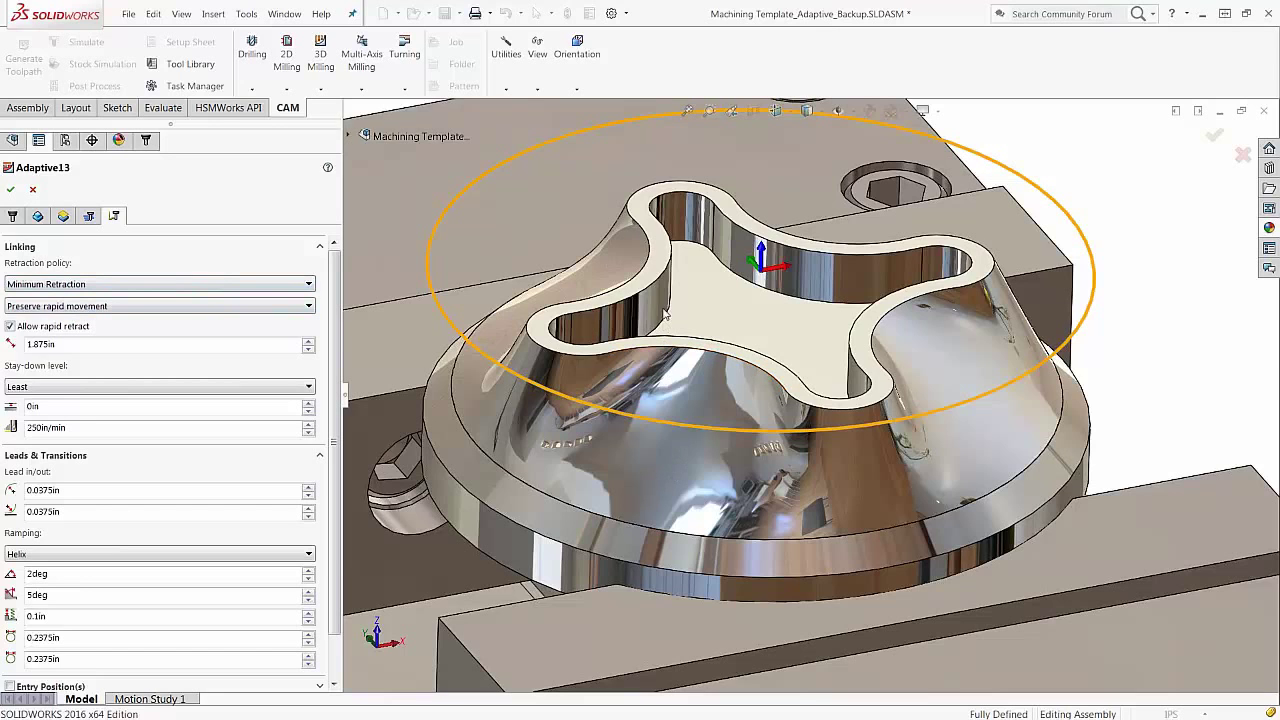
pyautogui.moveTo(688, 481); pyautogui.dragTo(888, 436, button='middle')
# Edit the Maximum Stay-Down Distance expression to 20 * tool_diameter
pyautogui.click(69, 343)
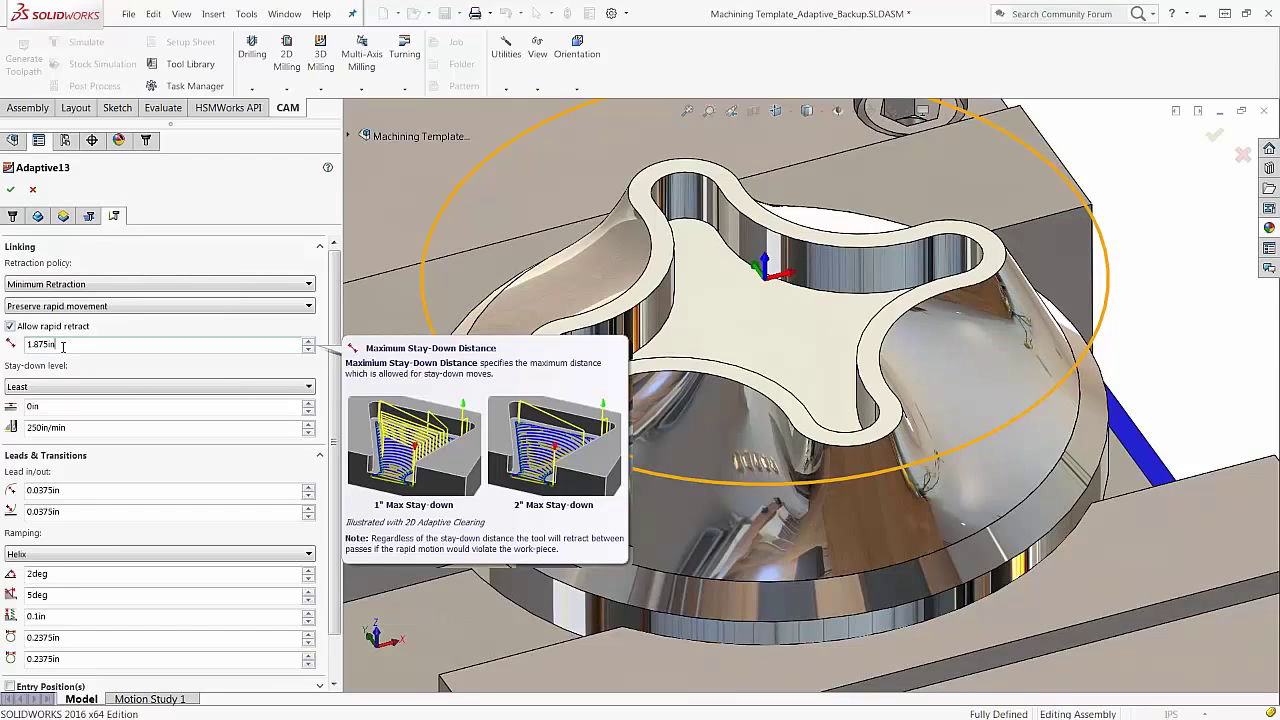
pyautogui.click(63, 346)
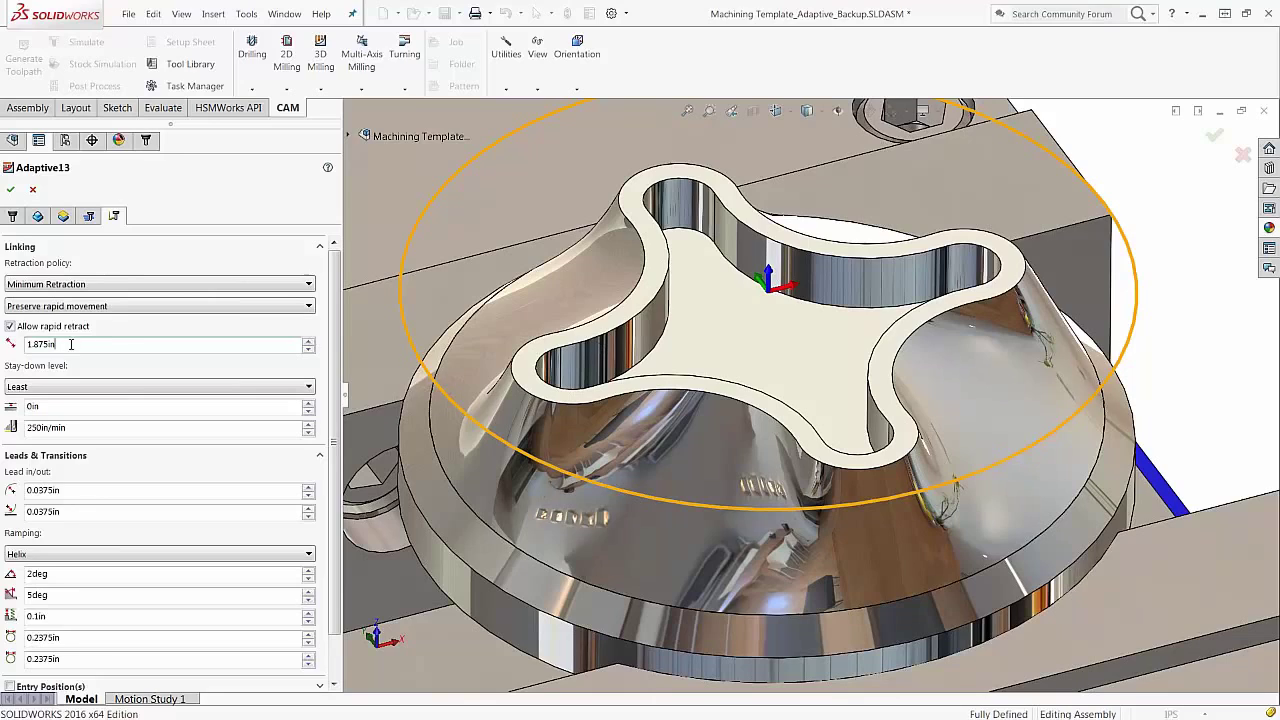
pyautogui.moveTo(76, 344); pyautogui.dragTo(15, 344)
pyautogui.rightClick(288, 346)
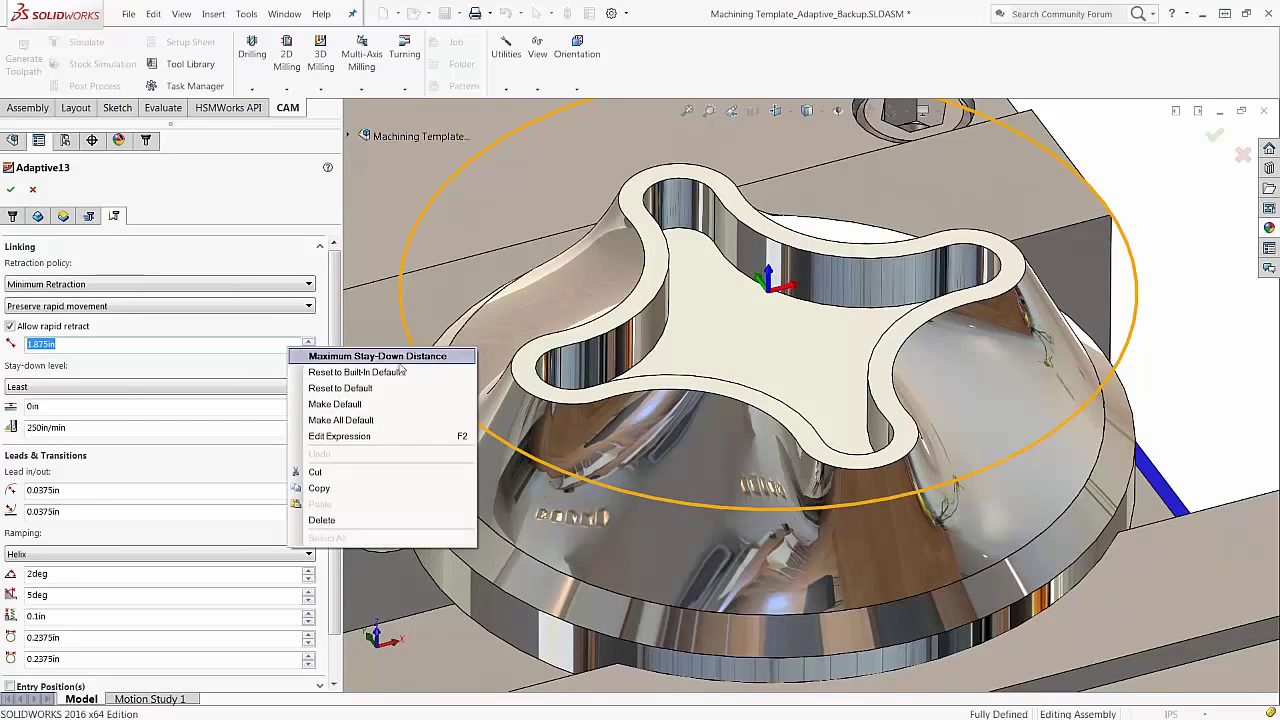
pyautogui.click(471, 440)
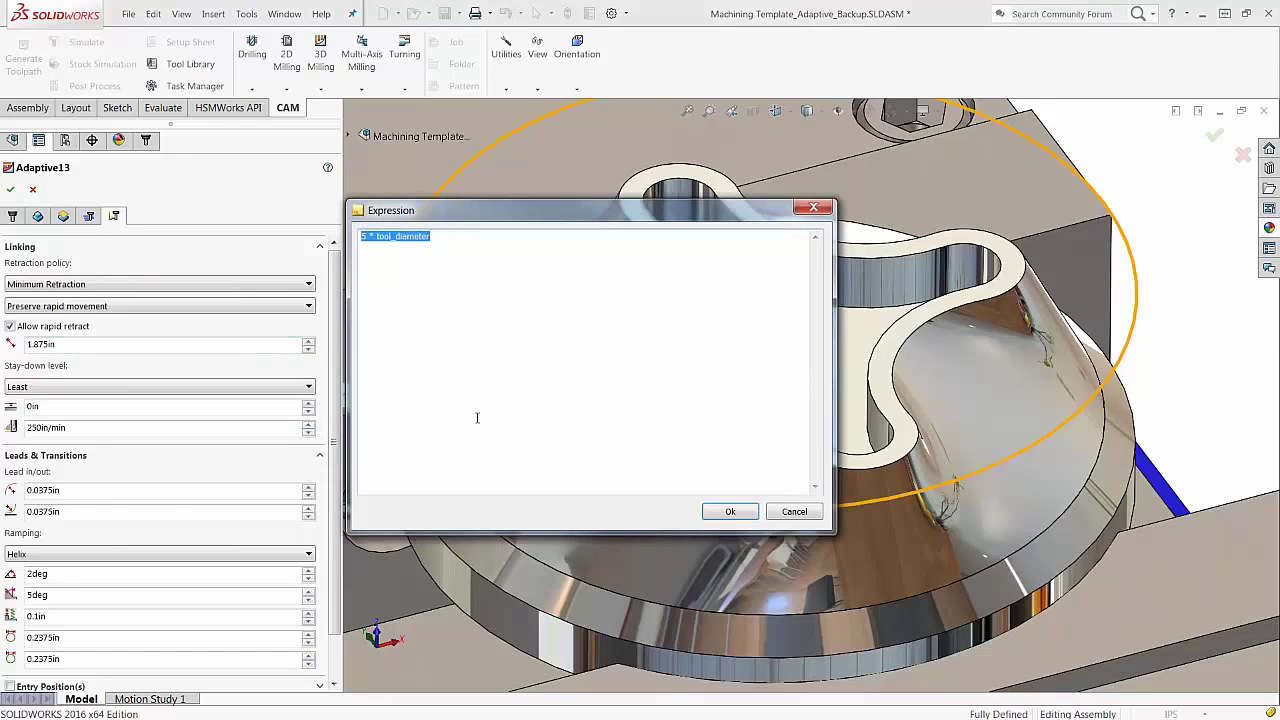
pyautogui.click(371, 302)
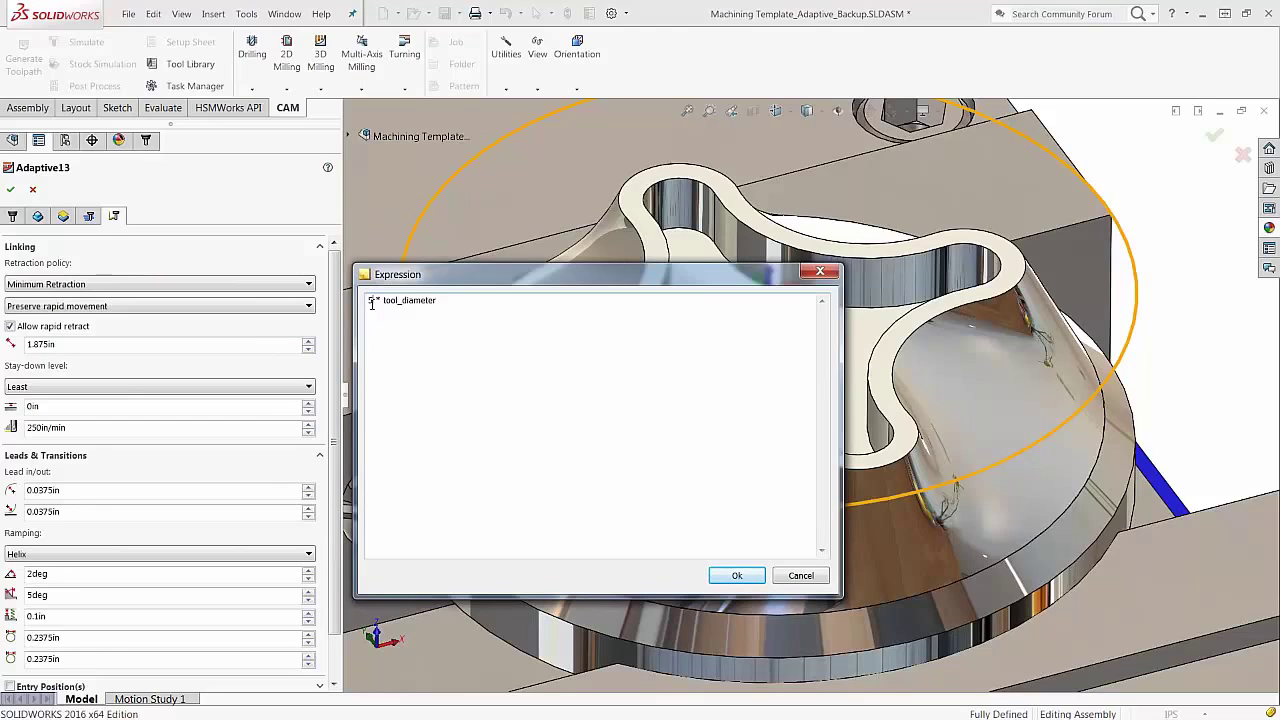
pyautogui.moveTo(373, 301); pyautogui.dragTo(361, 300)
pyautogui.write('20')
pyautogui.click(715, 567)
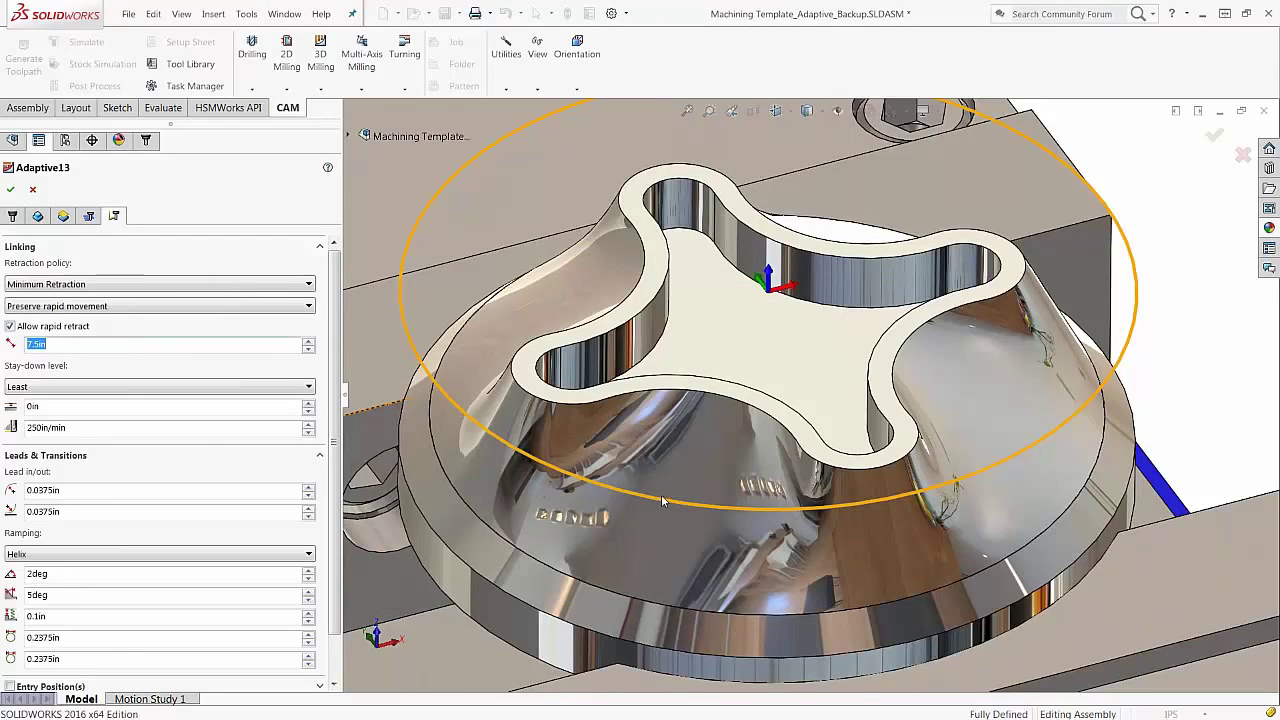
# Examine the part's walls and pocket, and try stay-down levels of 30% and 50% for the operation
pyautogui.moveTo(822, 396); pyautogui.dragTo(702, 518, button='middle')
pyautogui.moveTo(808, 518); pyautogui.dragTo(848, 545, button='middle')
pyautogui.moveTo(887, 461); pyautogui.dragTo(770, 450, button='middle')
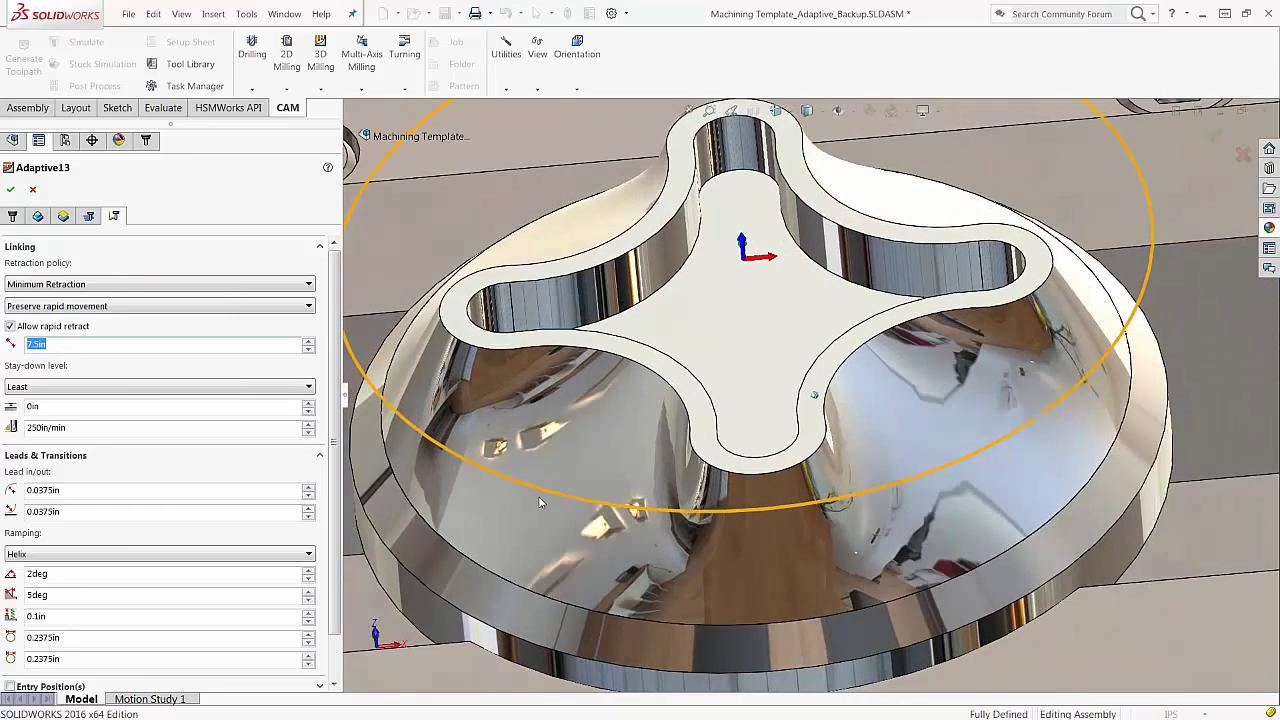
pyautogui.moveTo(1055, 240); pyautogui.dragTo(743, 455, button='middle')
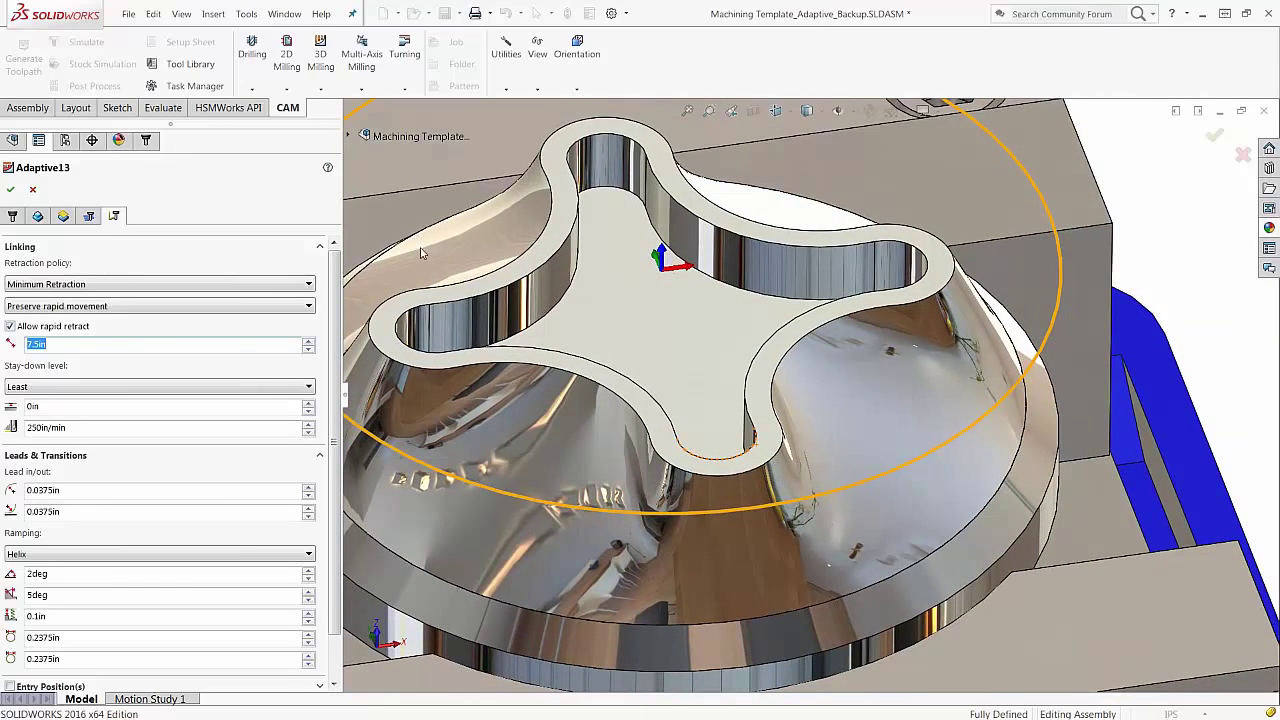
pyautogui.scroll(-3, 606, 514)
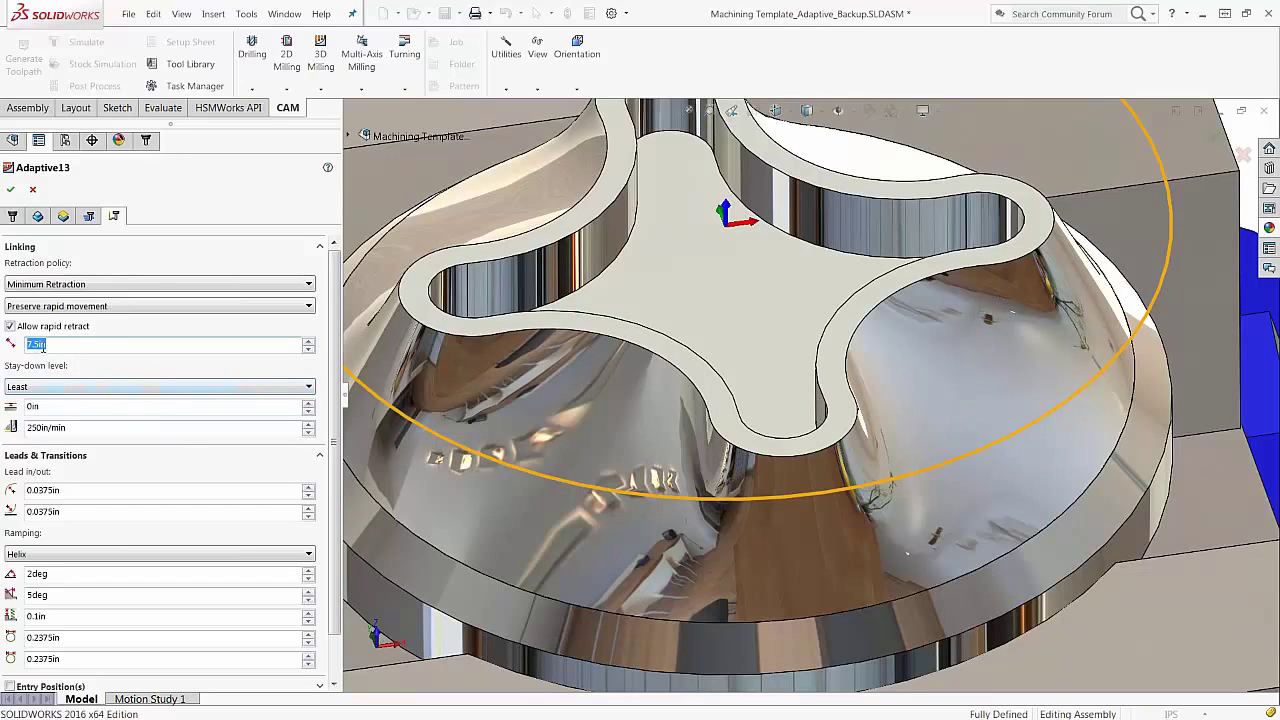
pyautogui.click(283, 390)
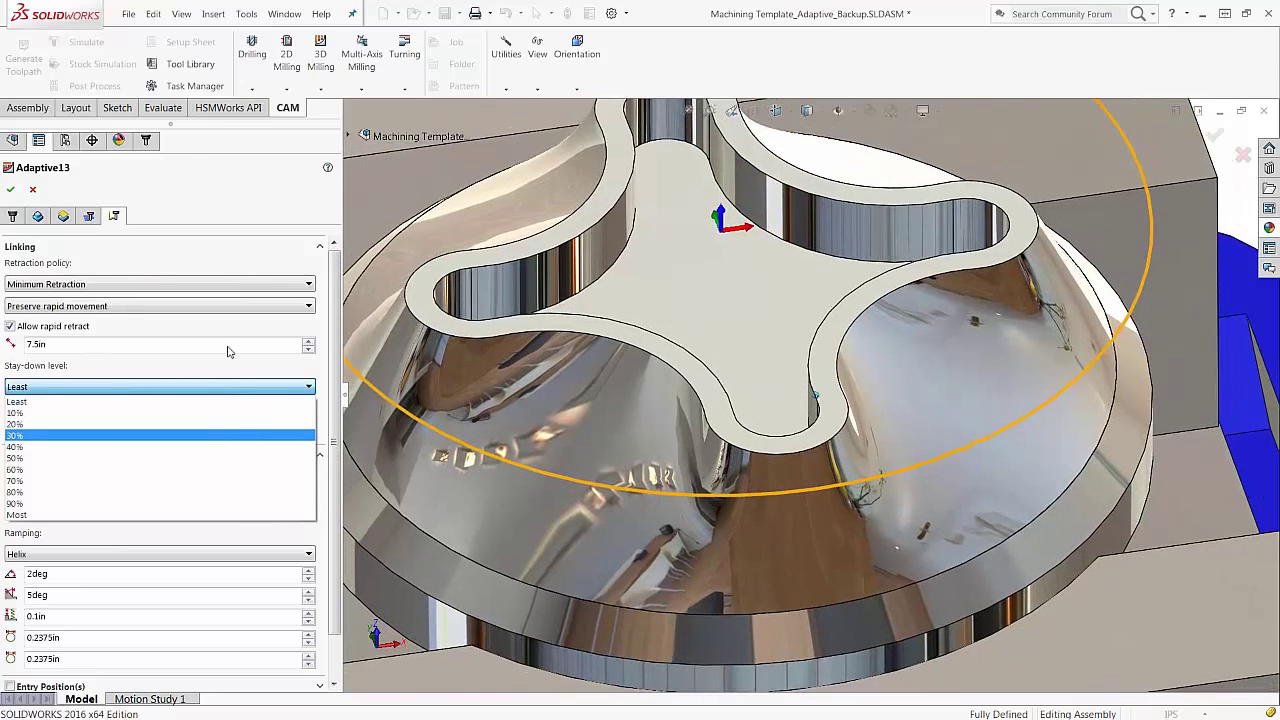
pyautogui.click(58, 437)
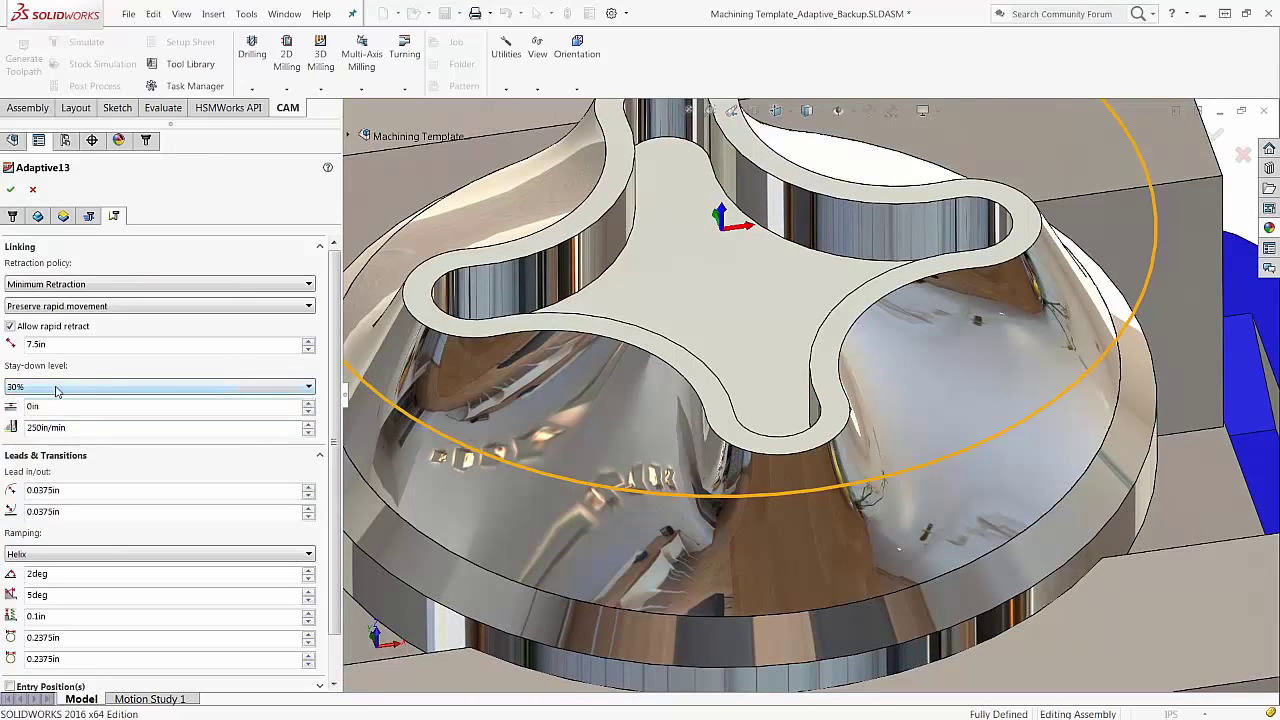
pyautogui.click(56, 389)
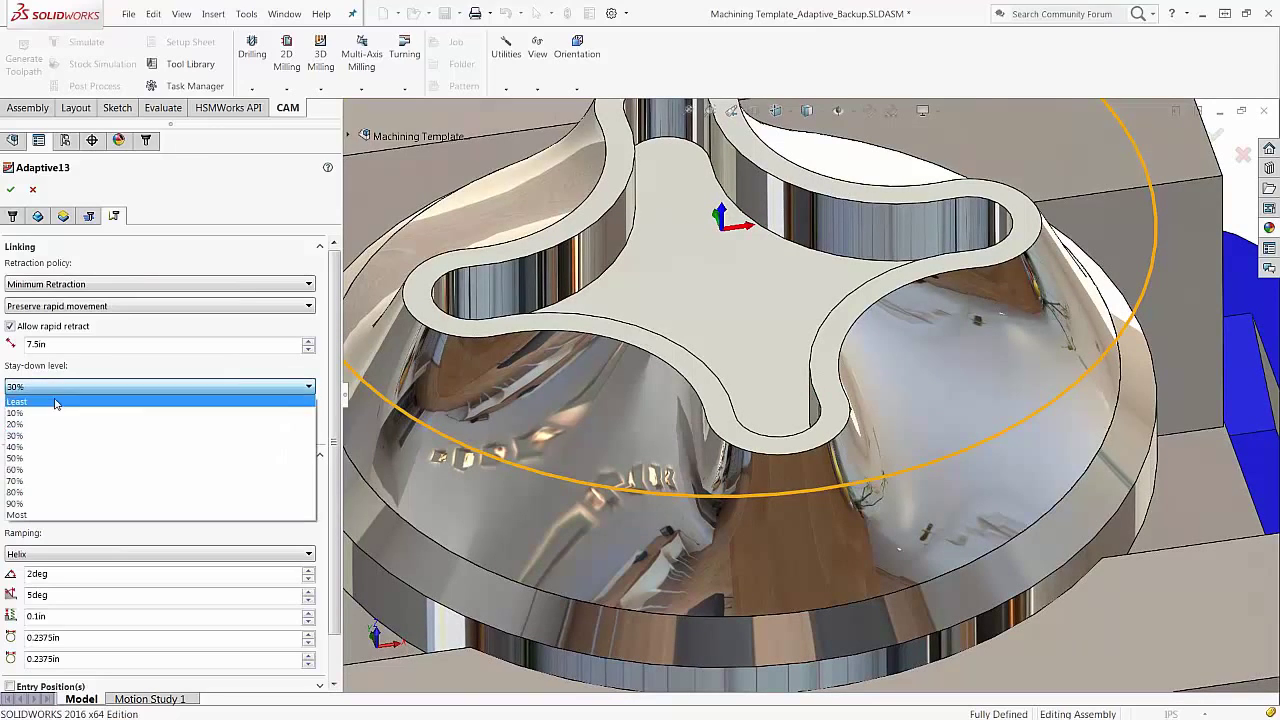
pyautogui.click(43, 460)
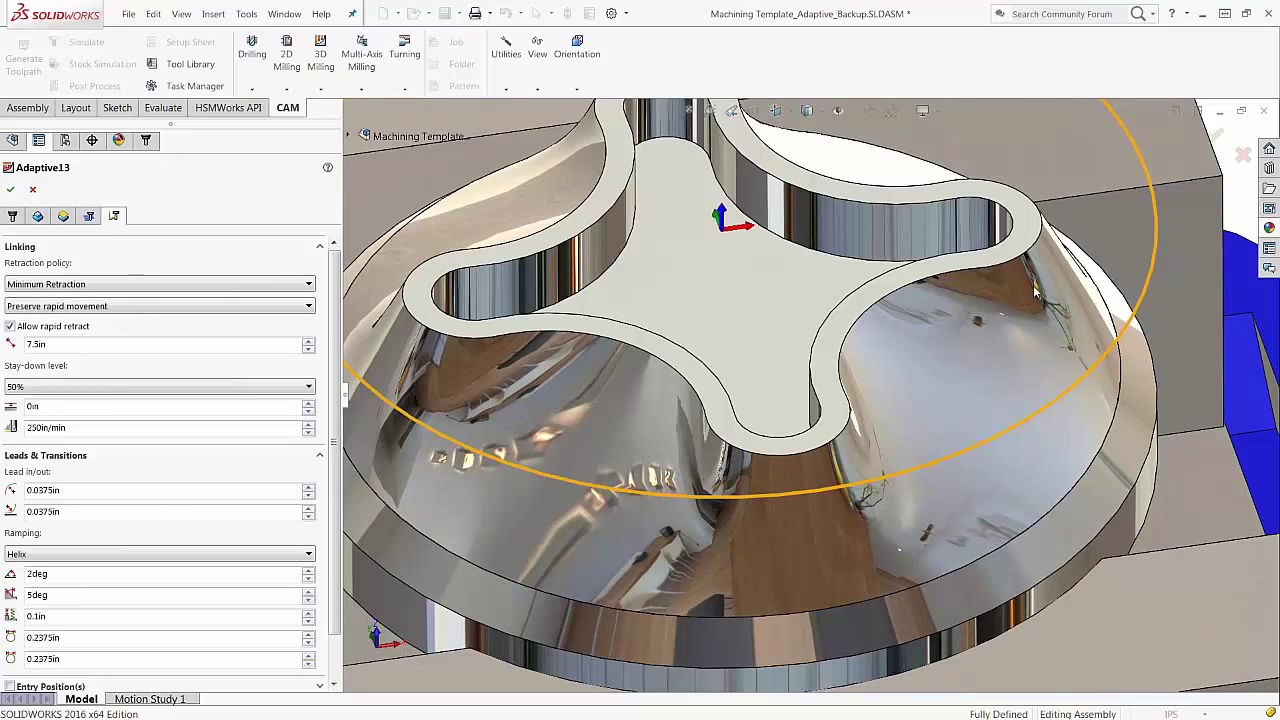
pyautogui.click(111, 395)
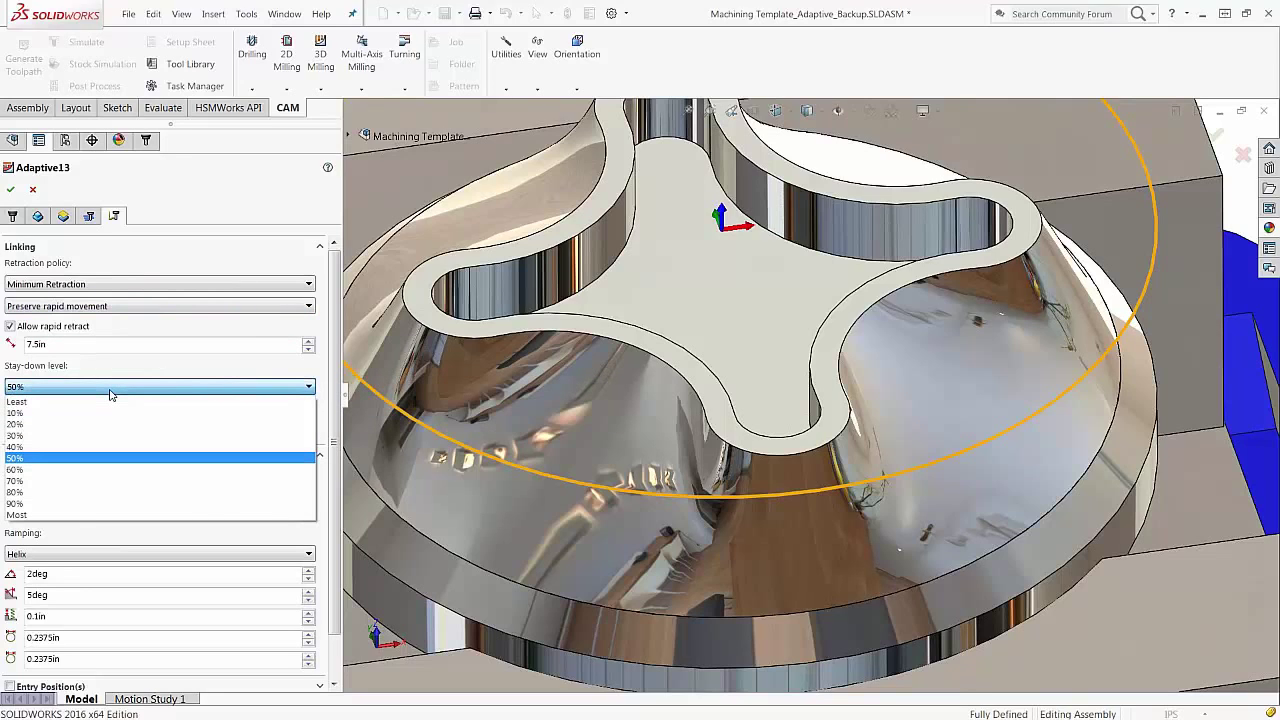
pyautogui.click(134, 371)
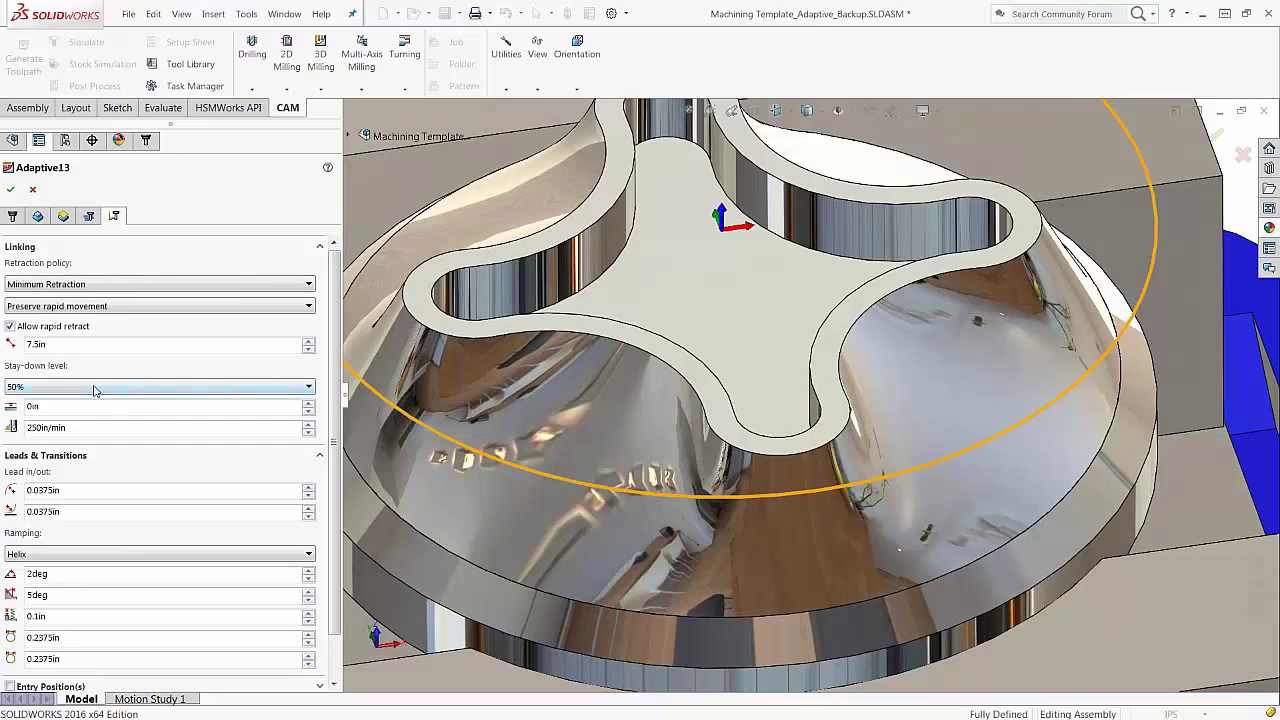
pyautogui.moveTo(95, 390)
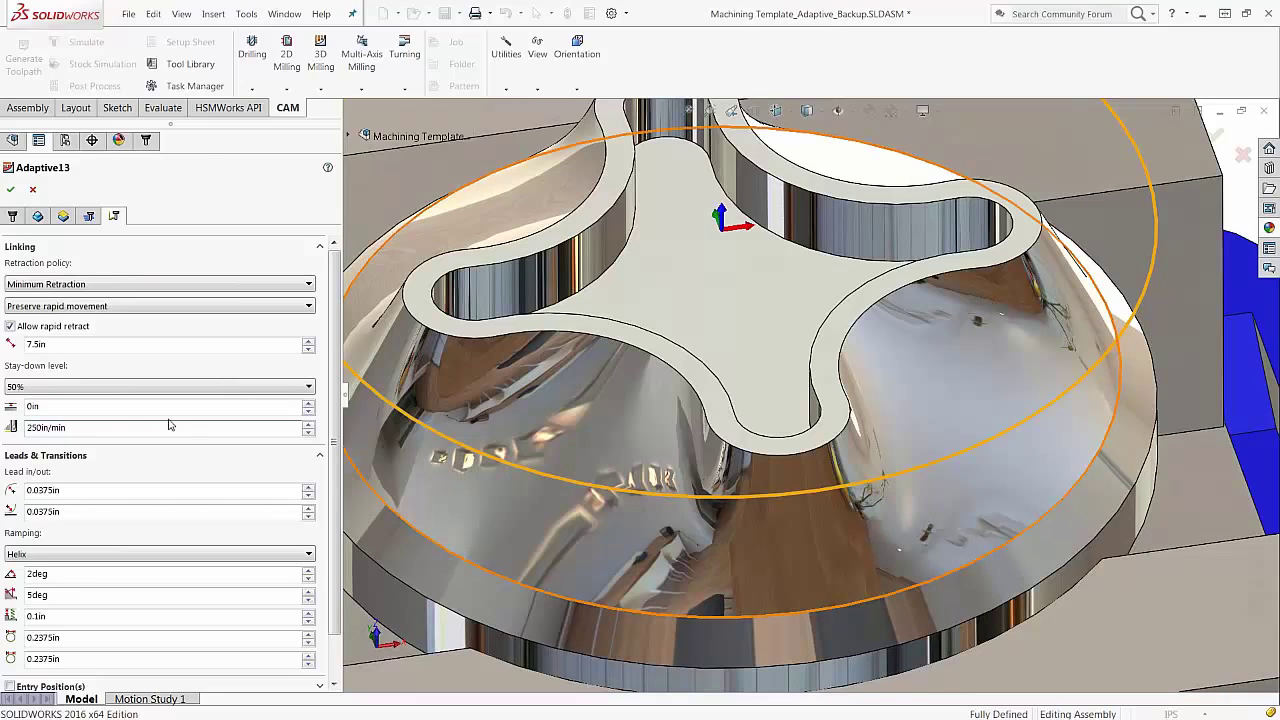
# Raise the operation's stay-down level to 60%
pyautogui.click(76, 388)
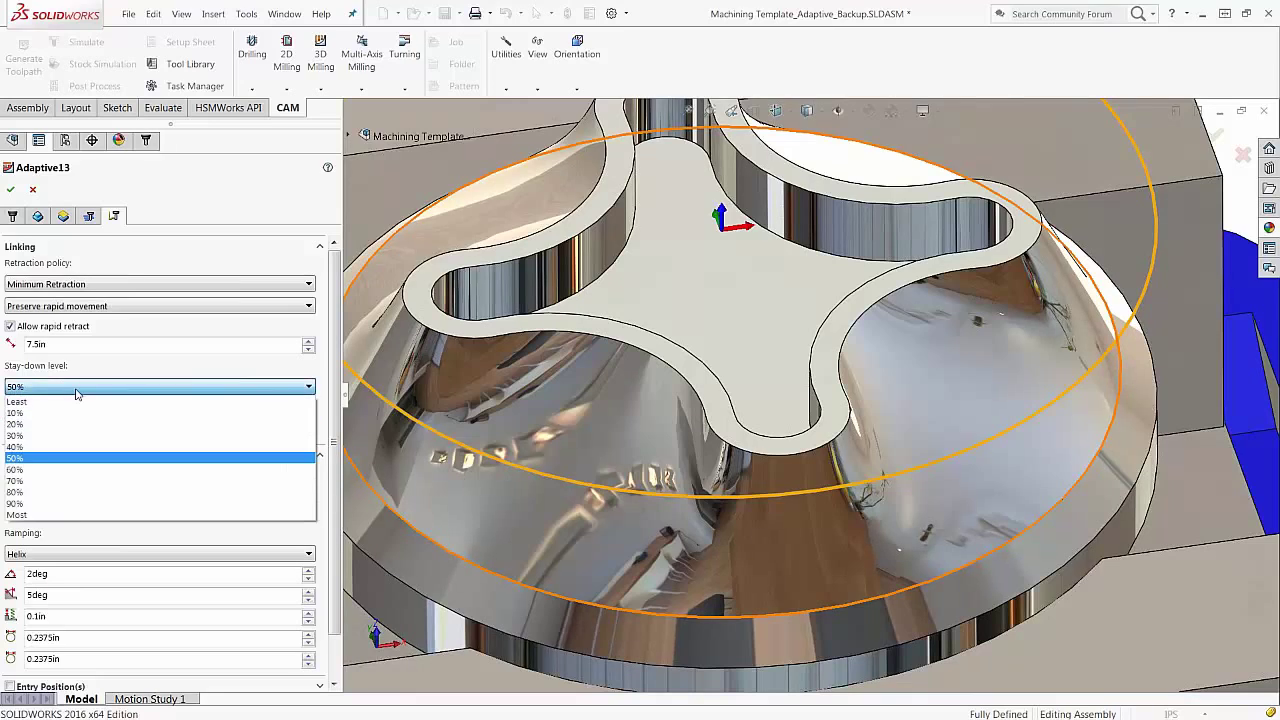
pyautogui.click(86, 469)
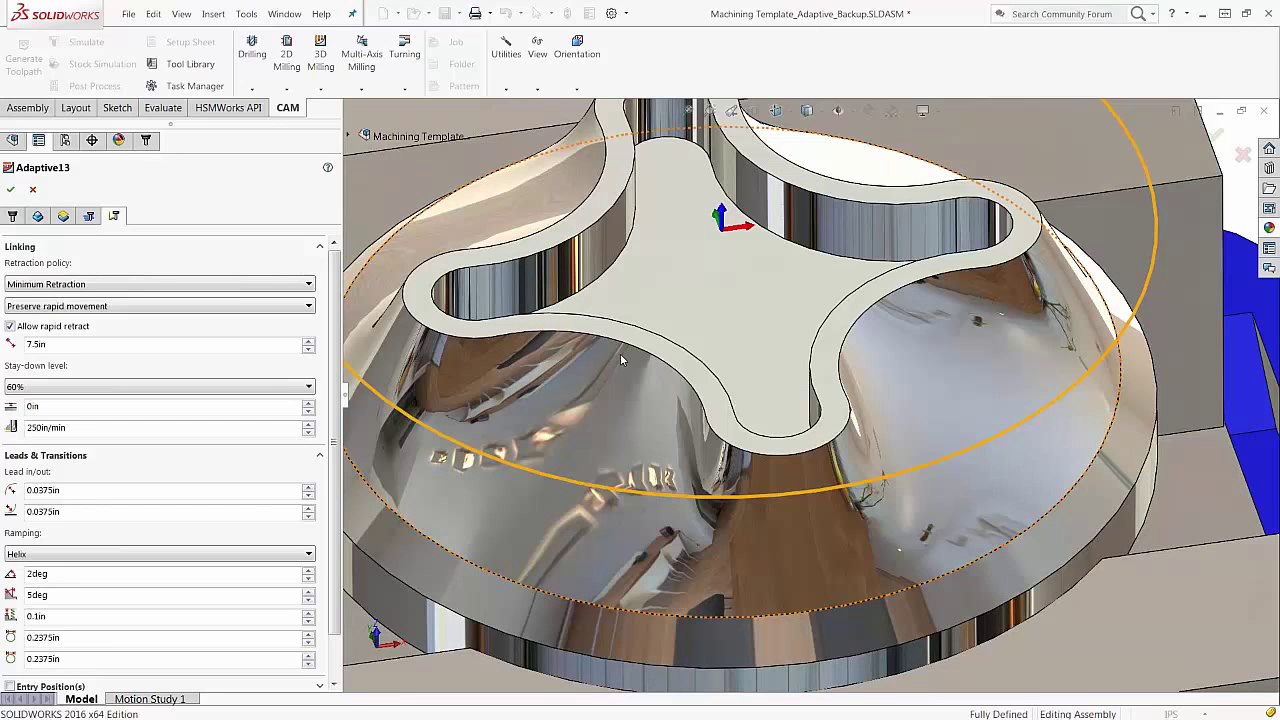
pyautogui.scroll(2, 620, 354)
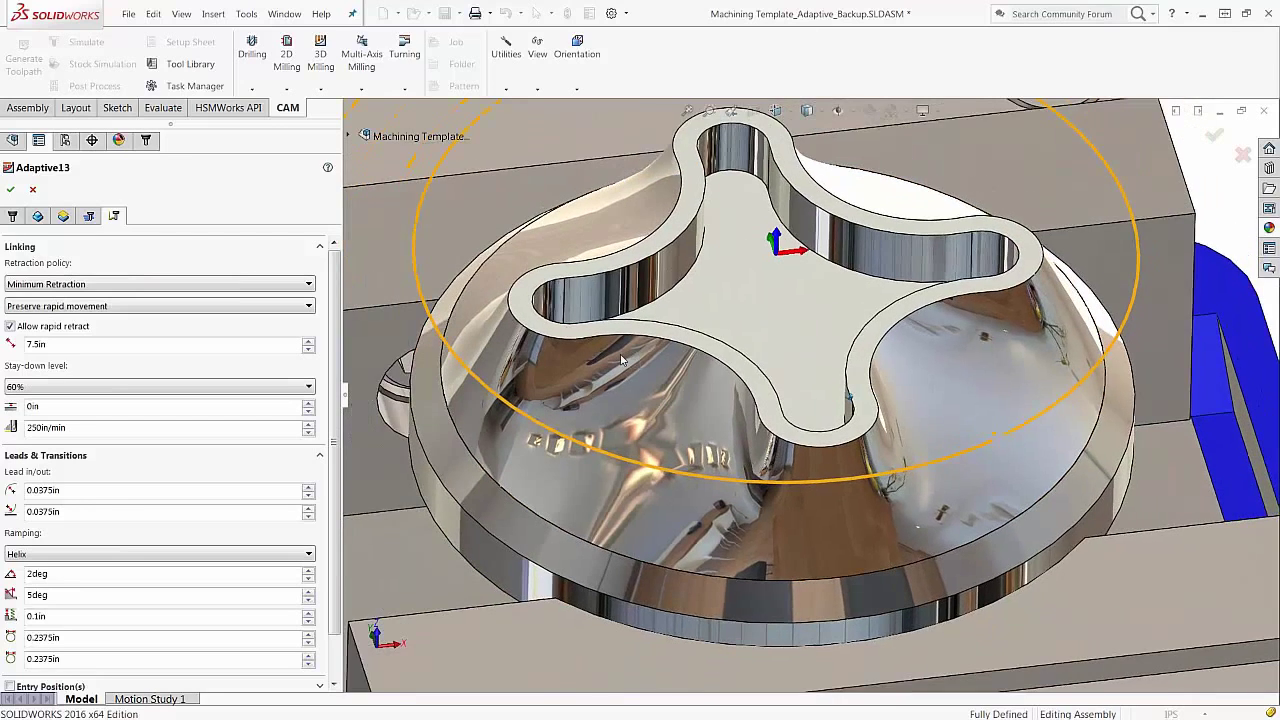
pyautogui.scroll(1, 620, 360)
pyautogui.moveTo(620, 360); pyautogui.dragTo(624, 345, button='middle')
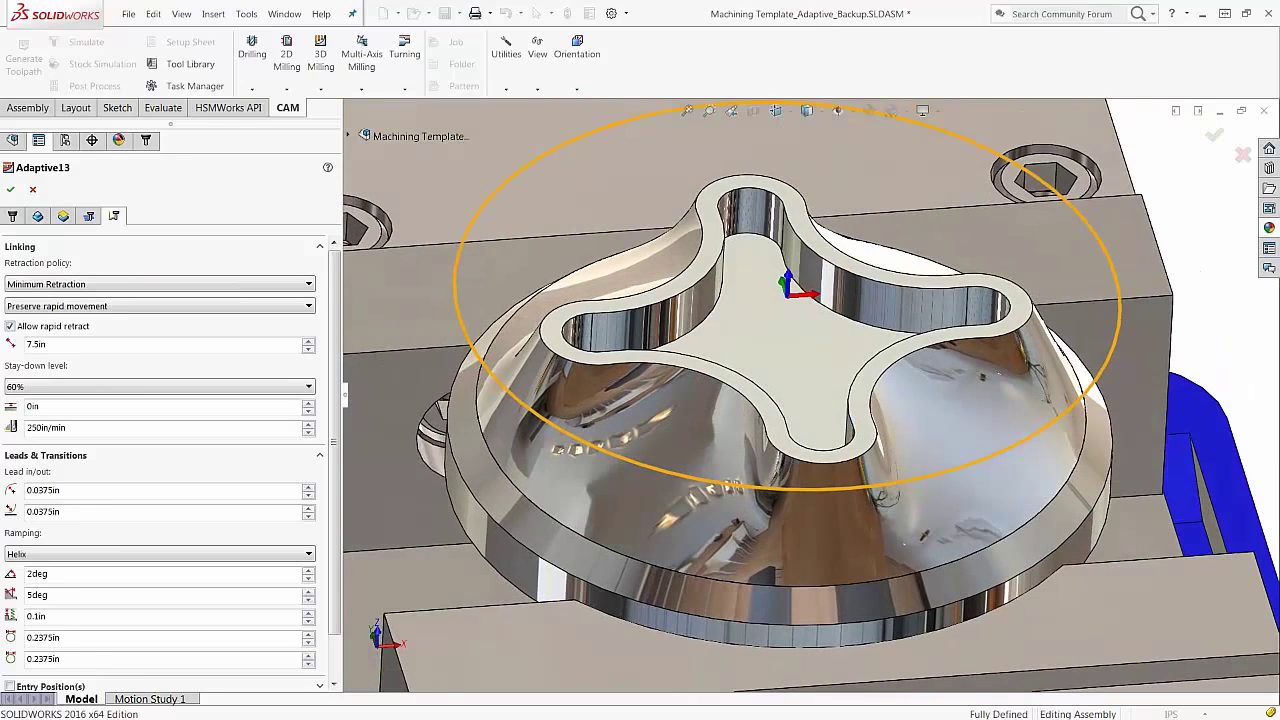
# Turn off the Allow rapid retract option and review the descriptions of the stay-down distance and level settings
pyautogui.click(83, 387)
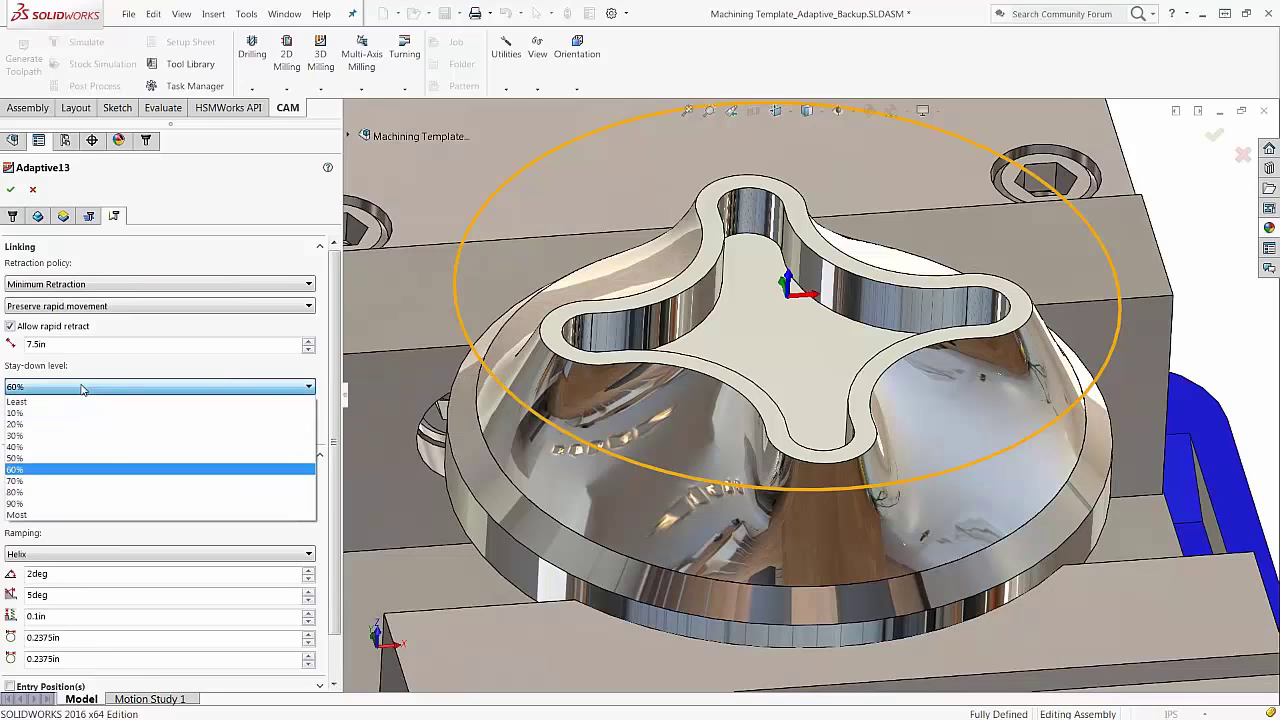
pyautogui.click(61, 344)
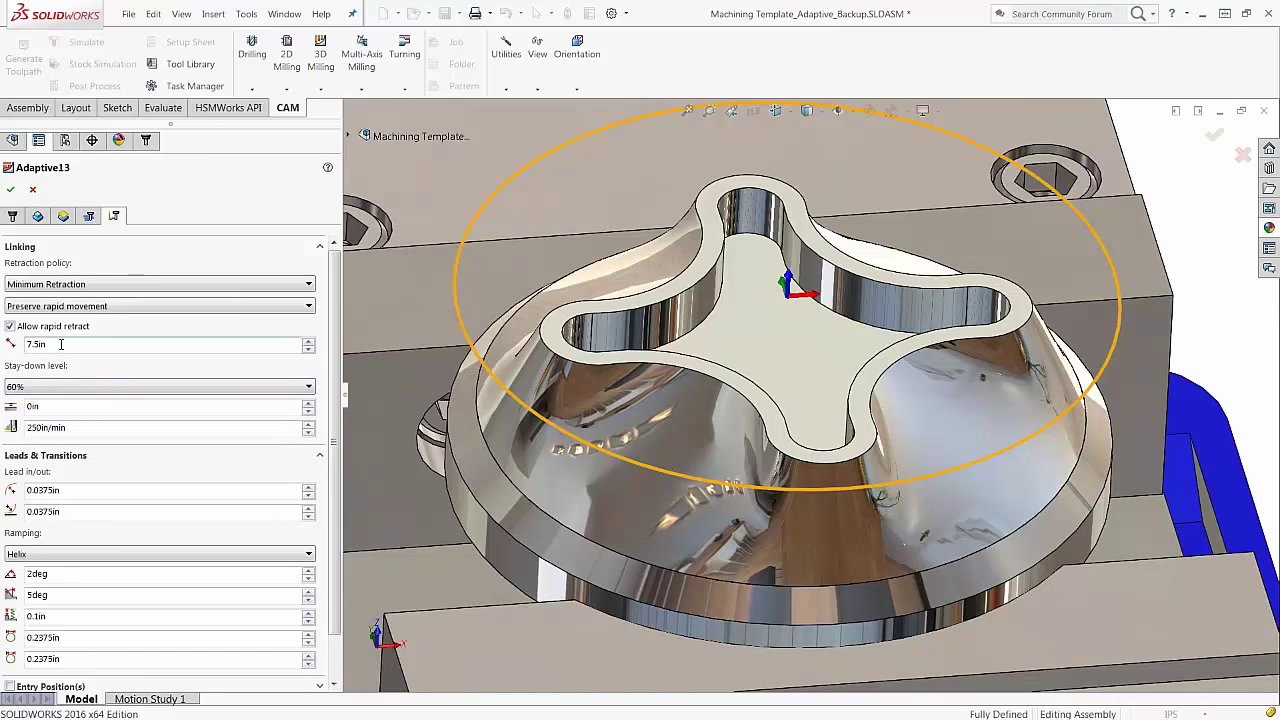
pyautogui.click(259, 326)
pyautogui.moveTo(293, 344)
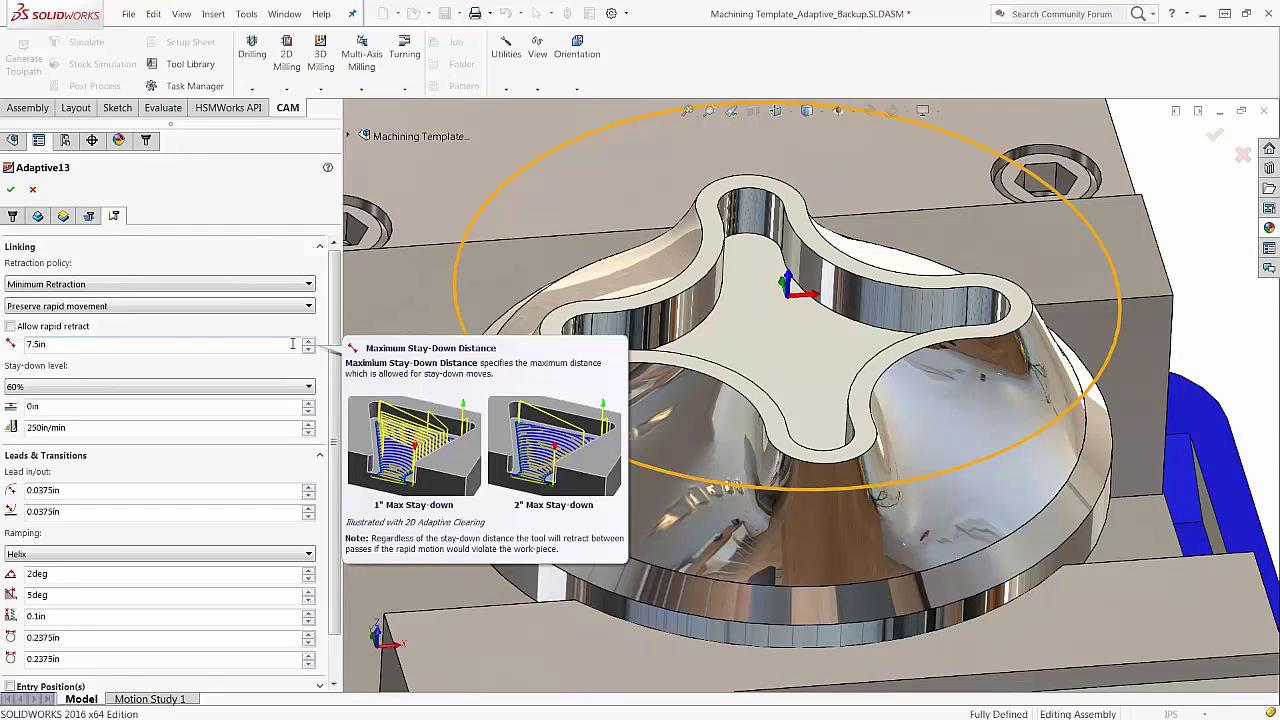
pyautogui.click(309, 386)
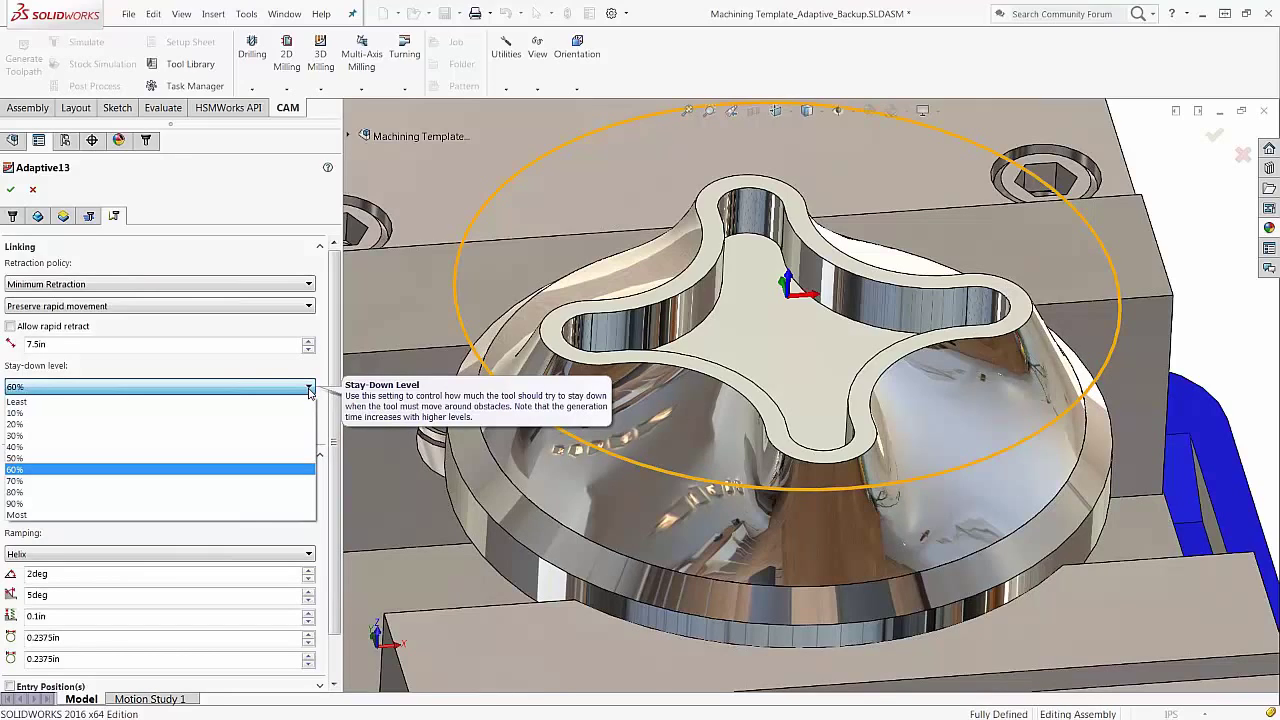
pyautogui.click(289, 382)
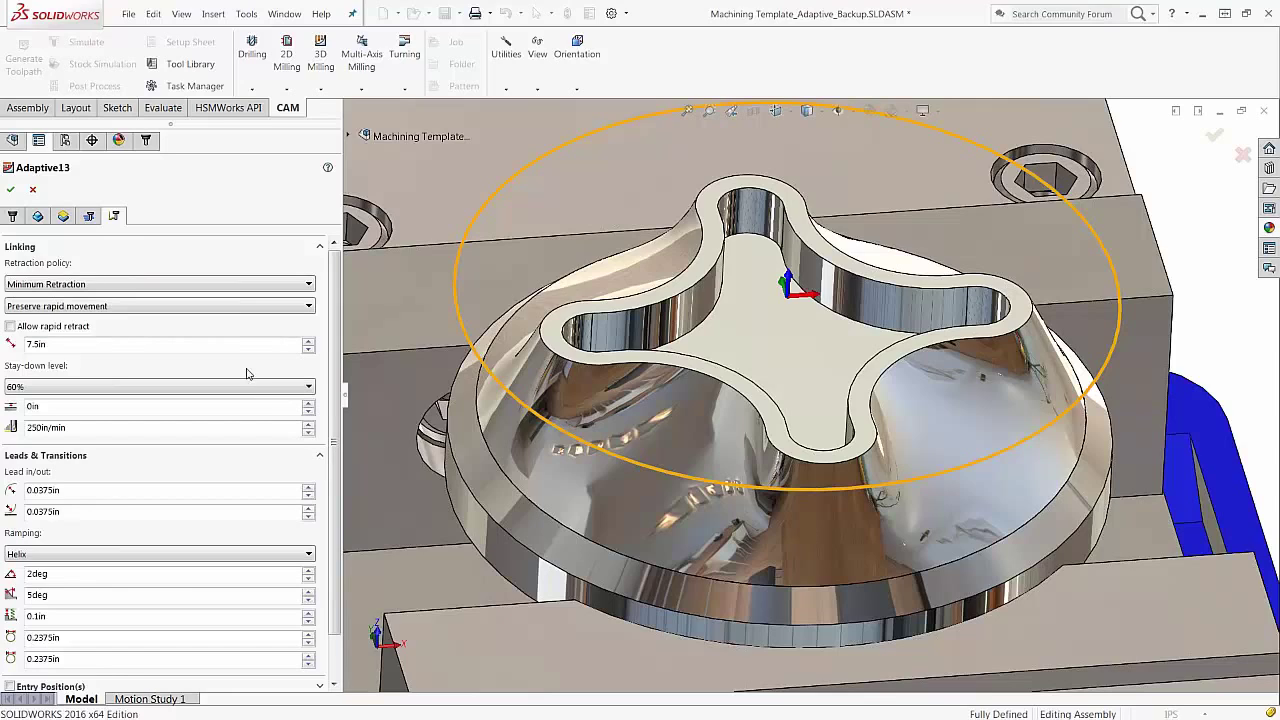
pyautogui.moveTo(71, 344)
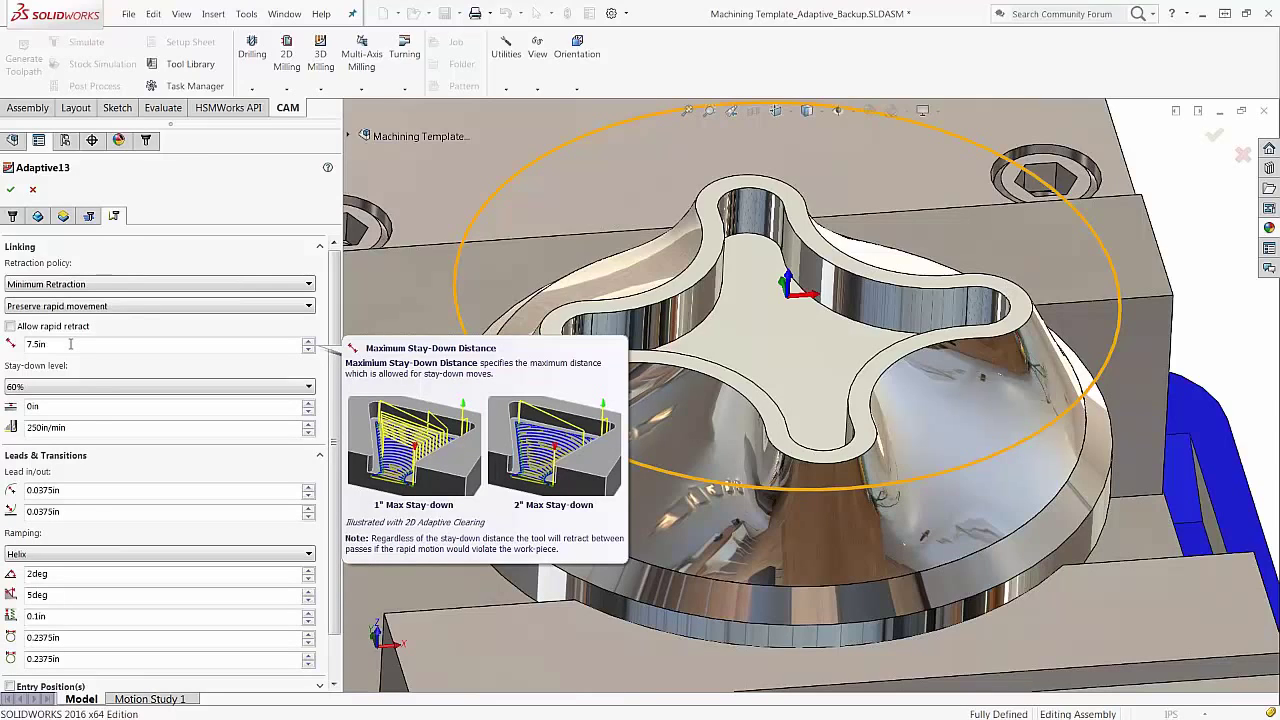
# Set the stay-down level to Most, and accept the operation to regenerate its toolpath
pyautogui.click(268, 389)
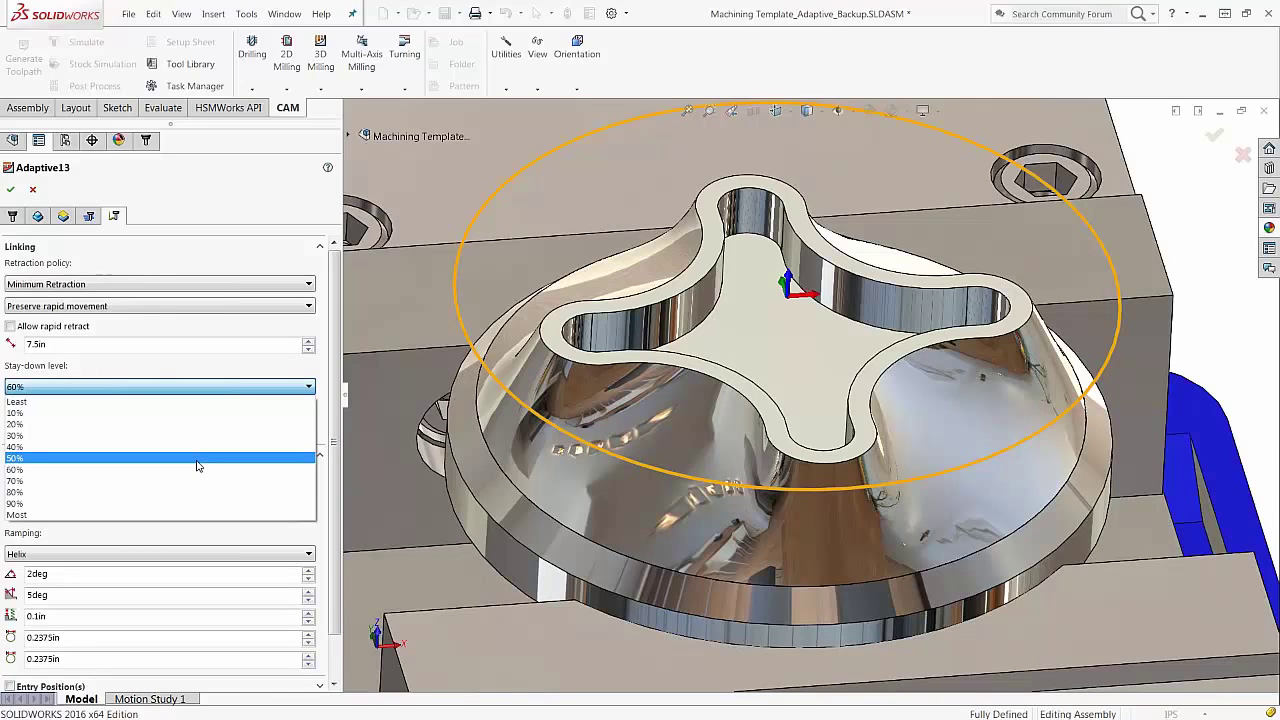
pyautogui.click(198, 462)
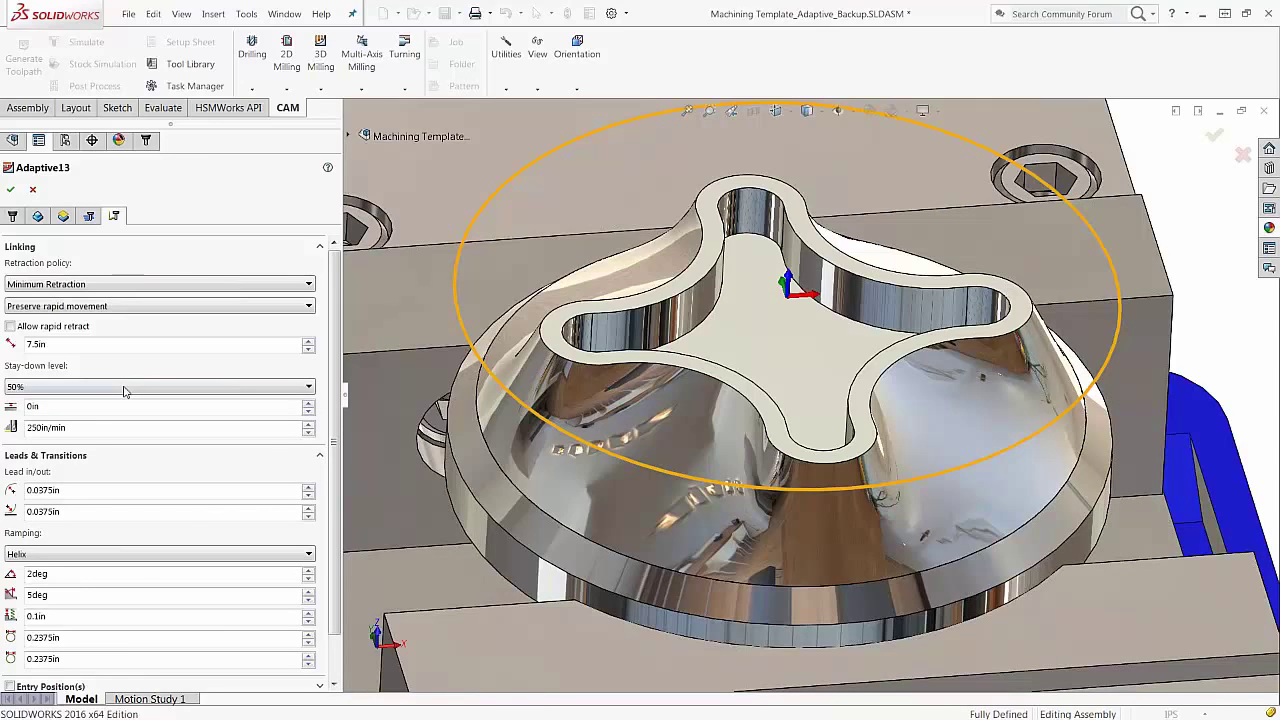
pyautogui.click(126, 388)
pyautogui.click(98, 518)
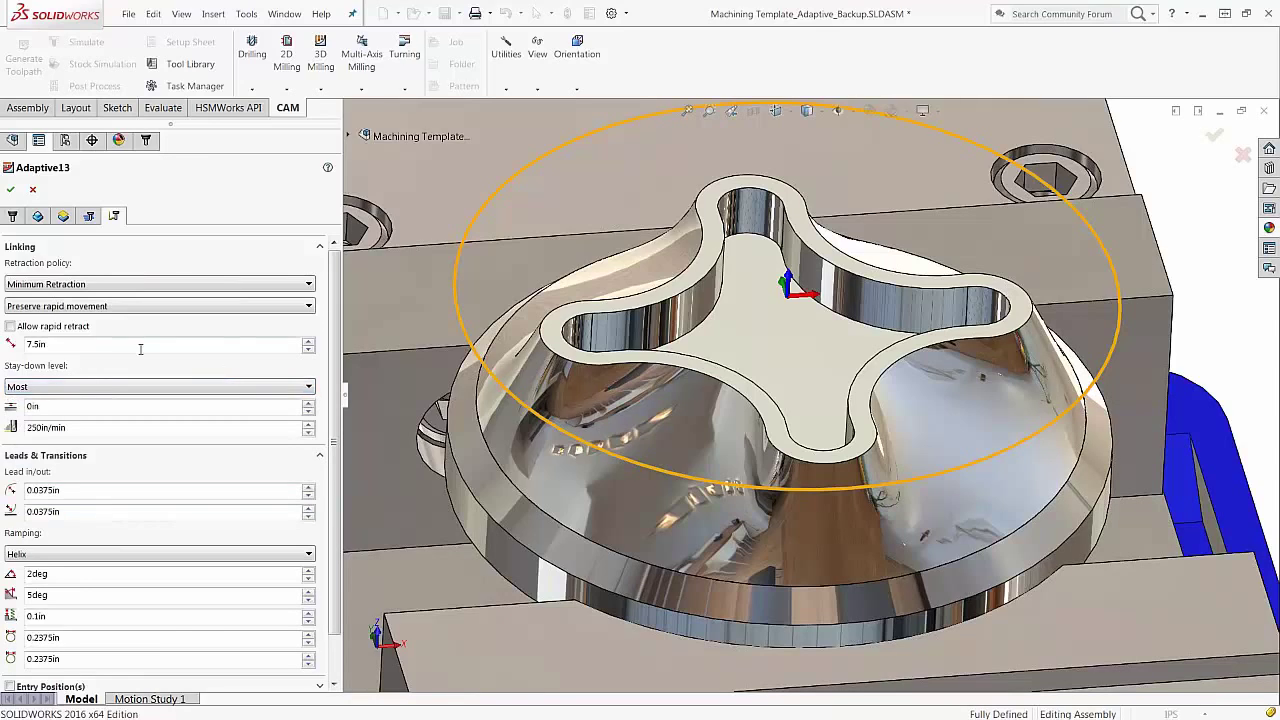
pyautogui.moveTo(141, 348)
pyautogui.moveTo(163, 391)
pyautogui.click(10, 189)
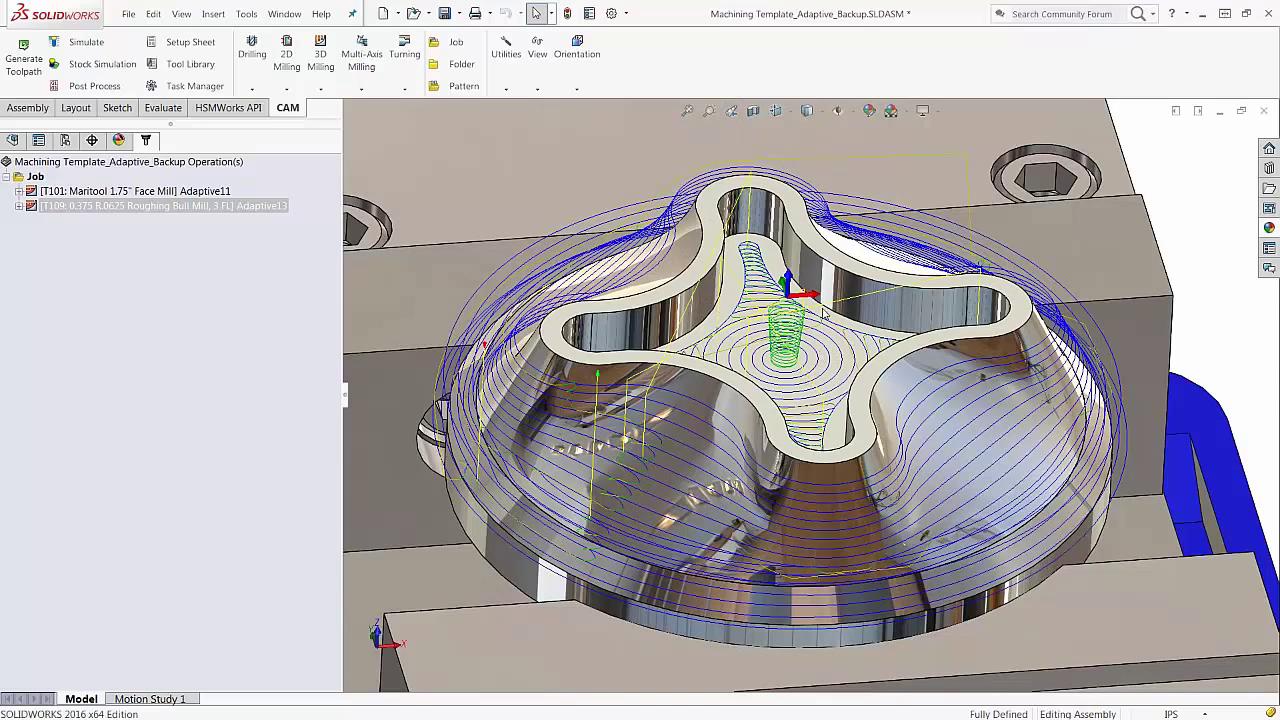
pyautogui.moveTo(764, 270); pyautogui.dragTo(861, 251, button='middle')
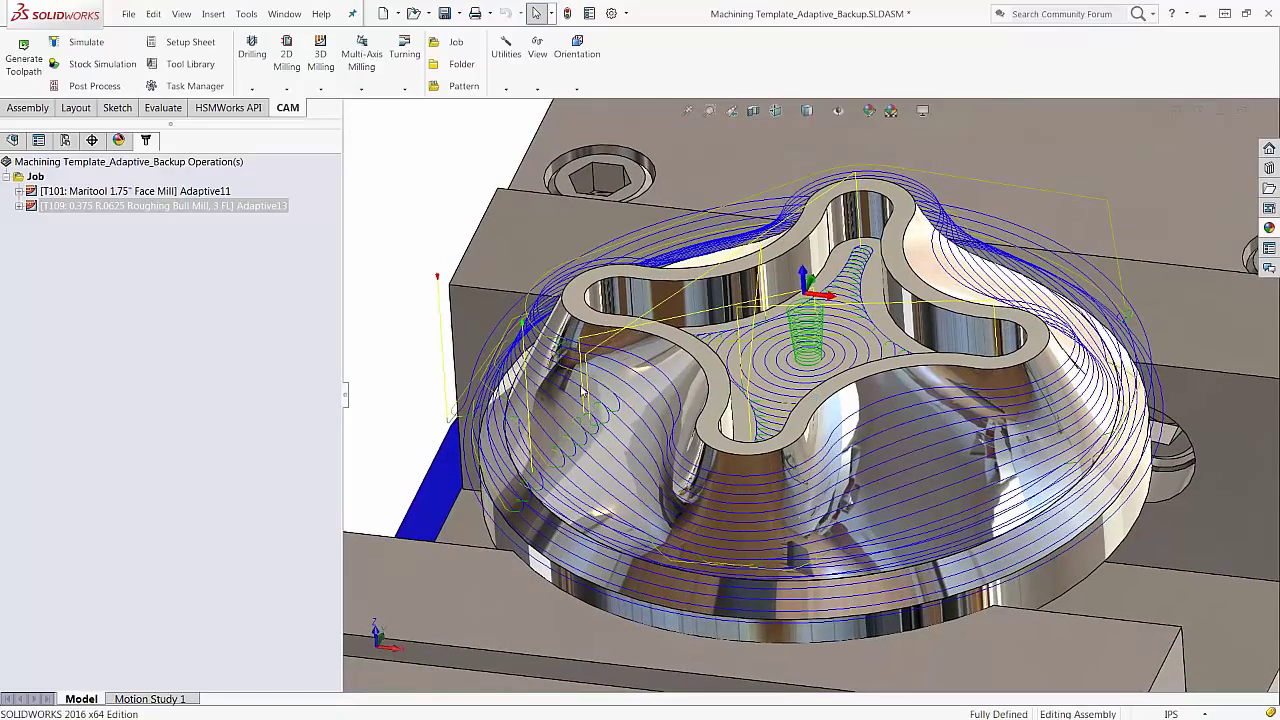
# Examine the bullnose adaptive toolpath around the outer walls and pocket, hiding and showing it against the bare part
pyautogui.moveTo(1100, 356); pyautogui.dragTo(702, 515, button='middle')
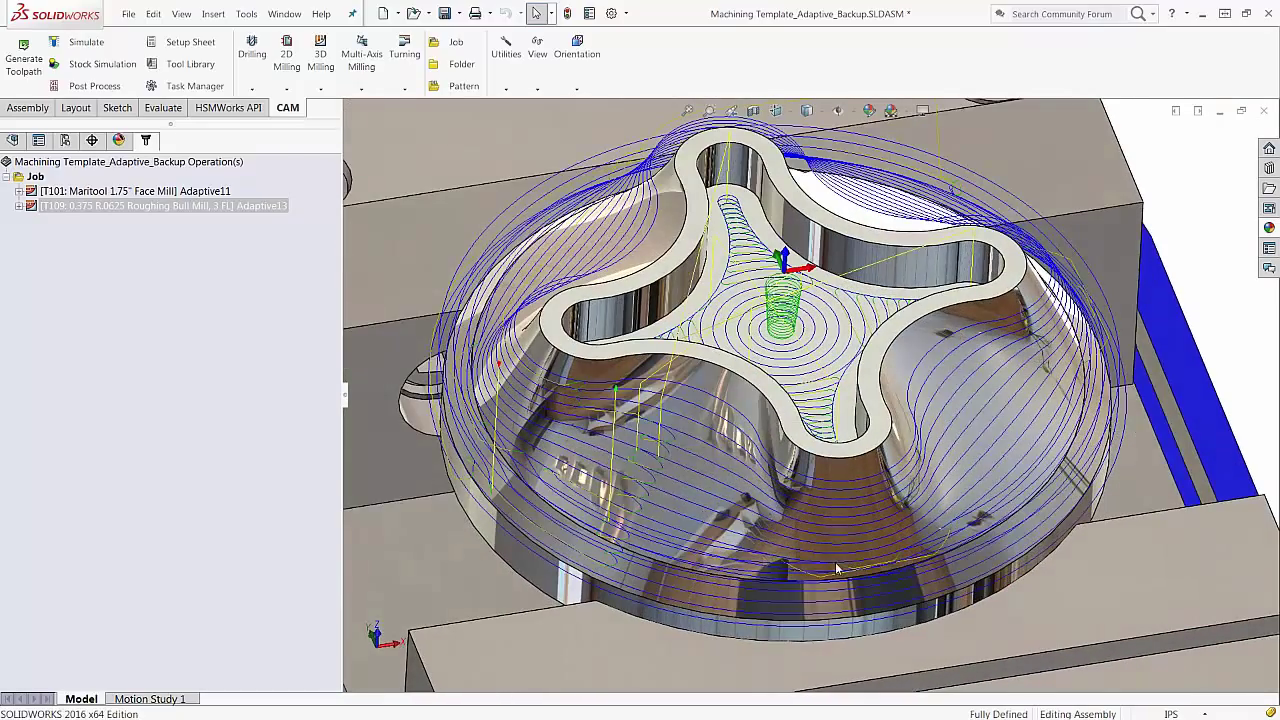
pyautogui.moveTo(949, 528); pyautogui.dragTo(945, 521, button='middle')
pyautogui.click(253, 221)
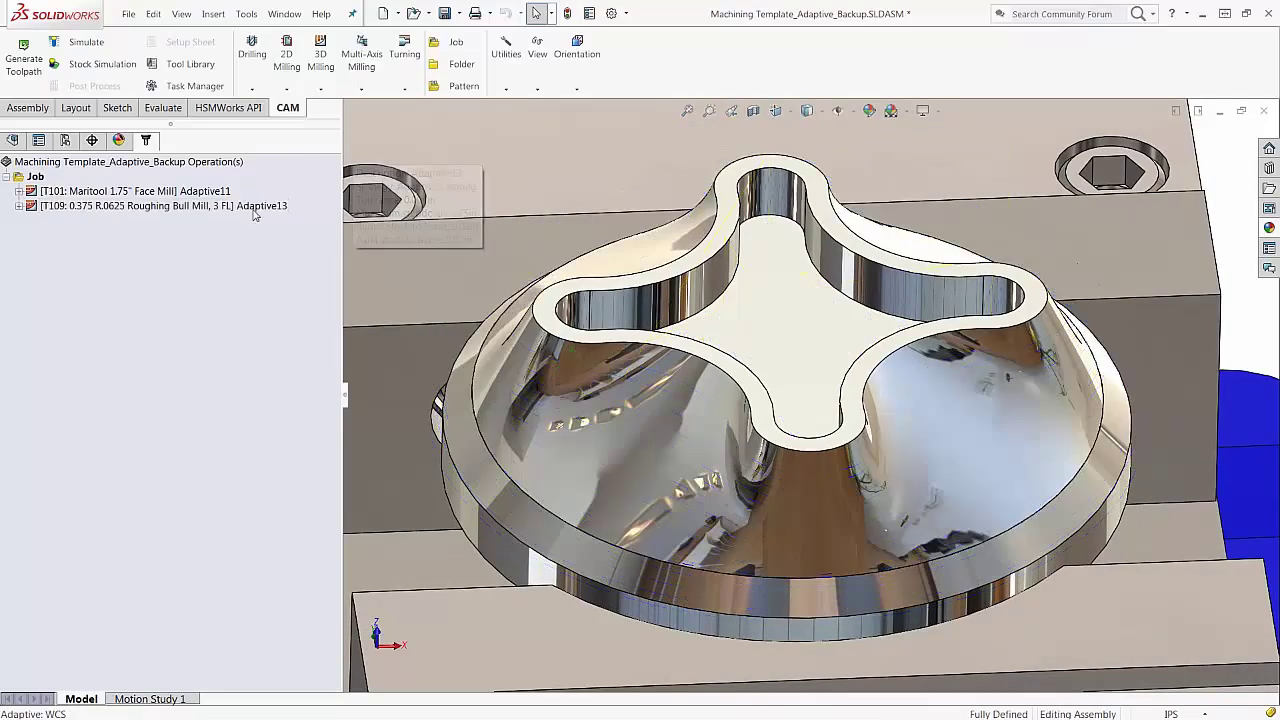
pyautogui.click(253, 206)
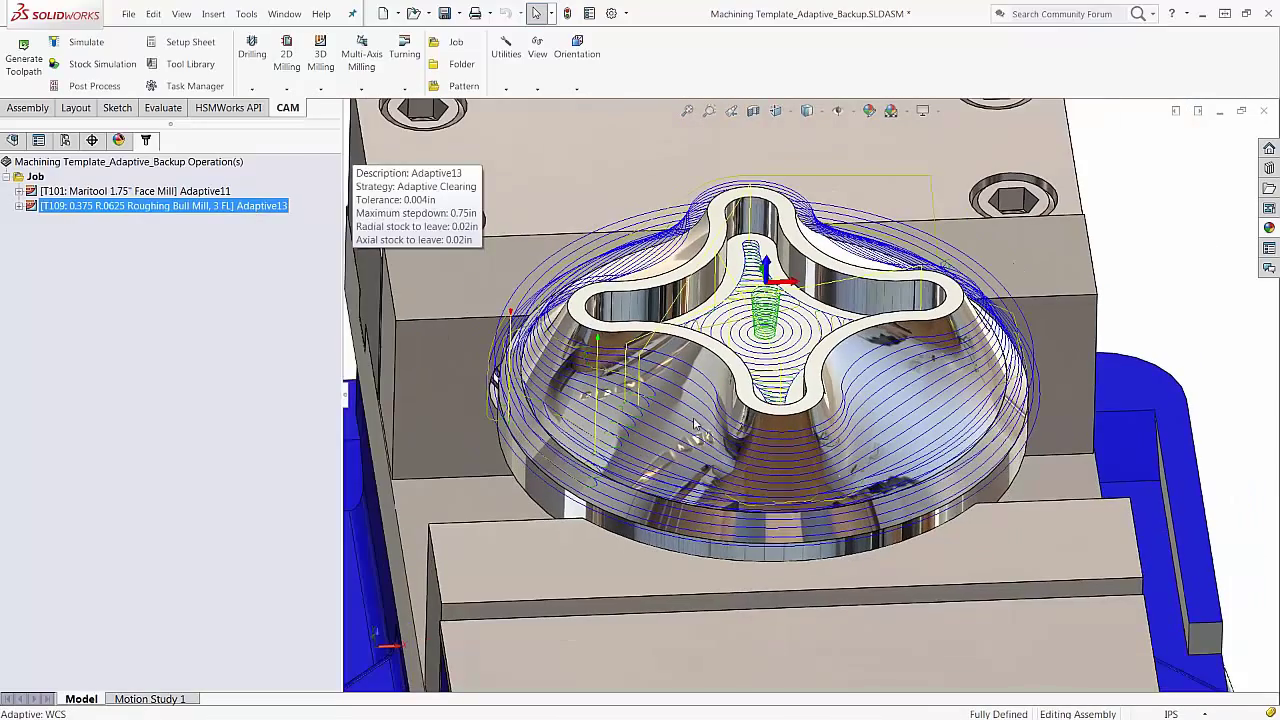
pyautogui.scroll(-3, 760, 455)
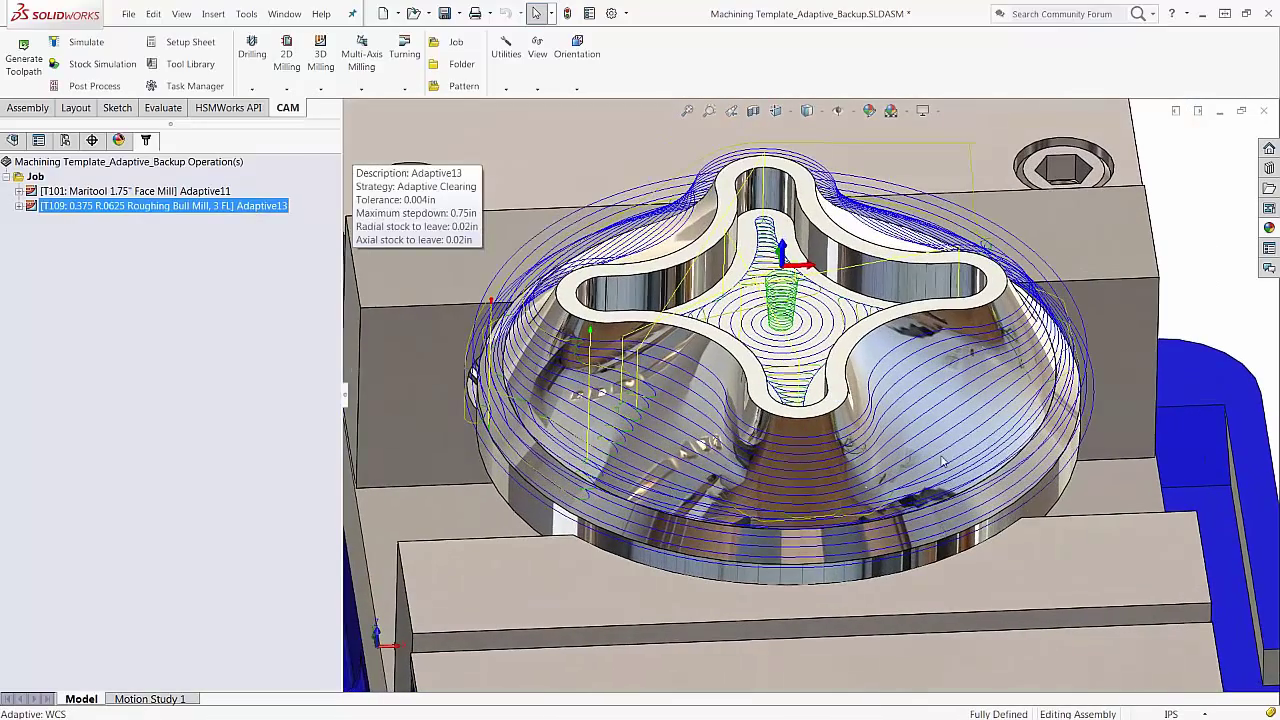
pyautogui.click(118, 217)
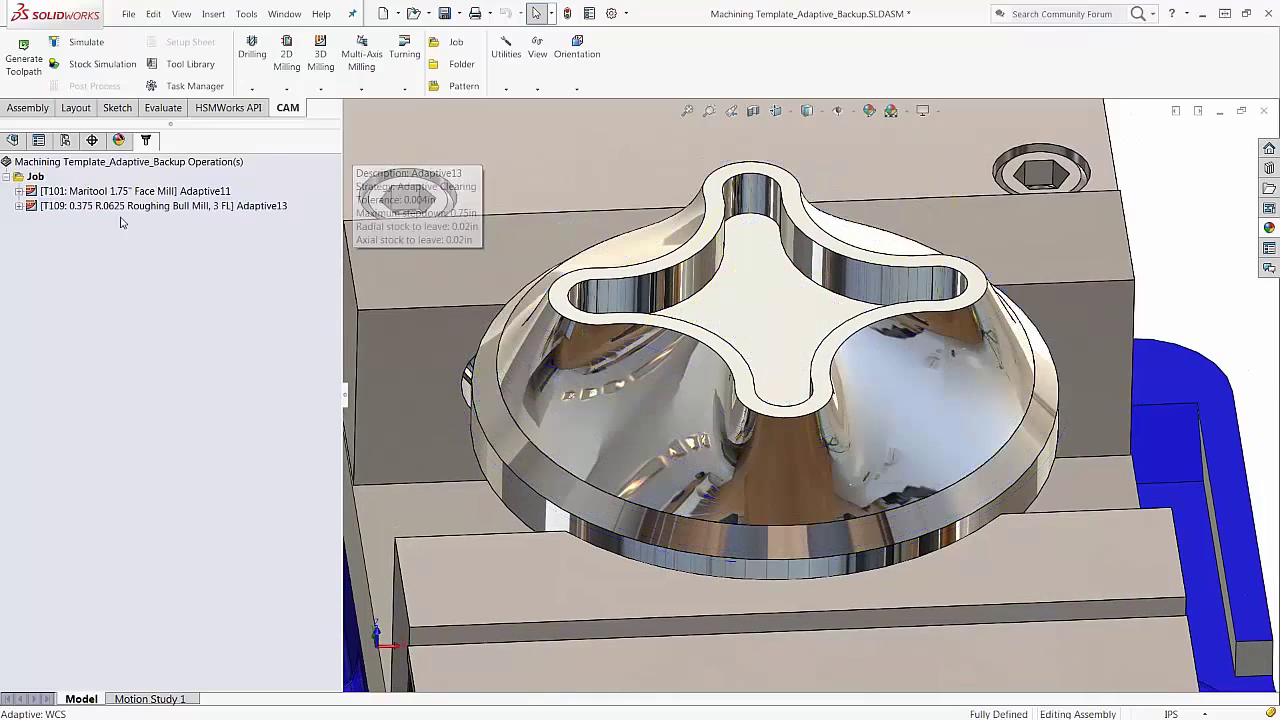
pyautogui.click(105, 225)
pyautogui.click(106, 210)
pyautogui.click(142, 231)
pyautogui.click(143, 217)
pyautogui.click(181, 242)
pyautogui.click(181, 208)
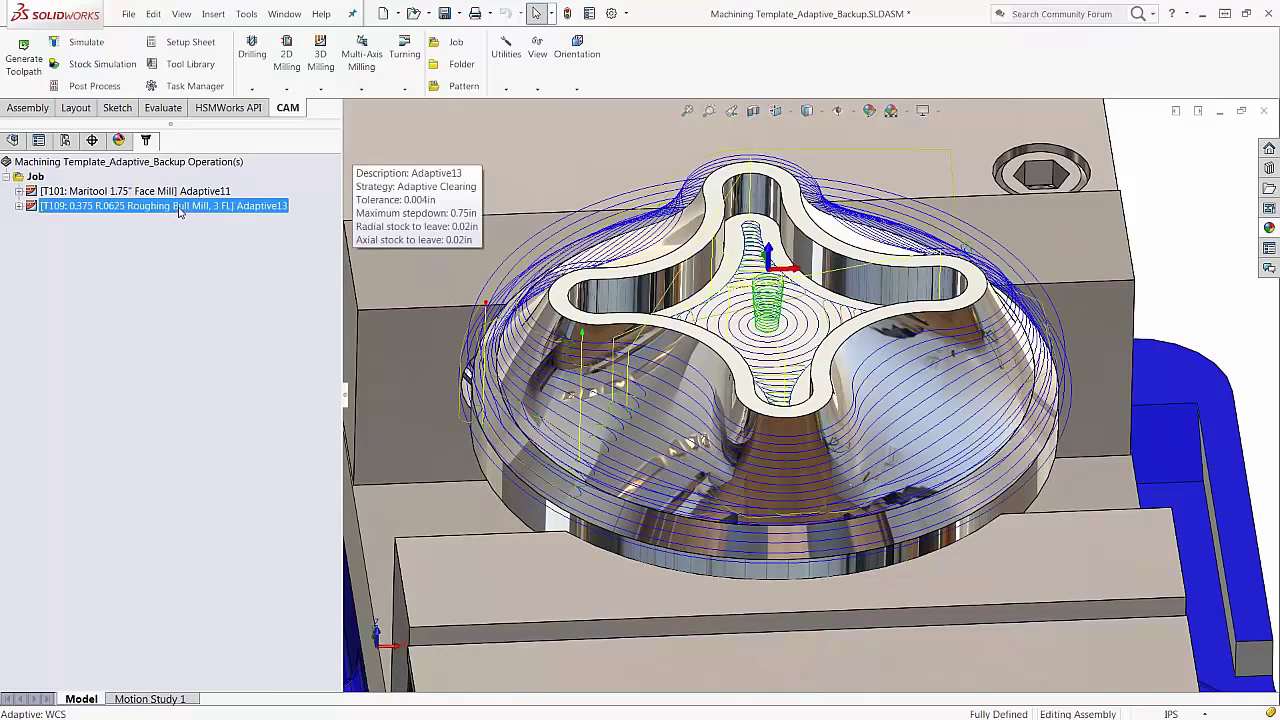
pyautogui.scroll(-3, 806, 304)
pyautogui.moveTo(830, 268); pyautogui.dragTo(876, 258, button='middle')
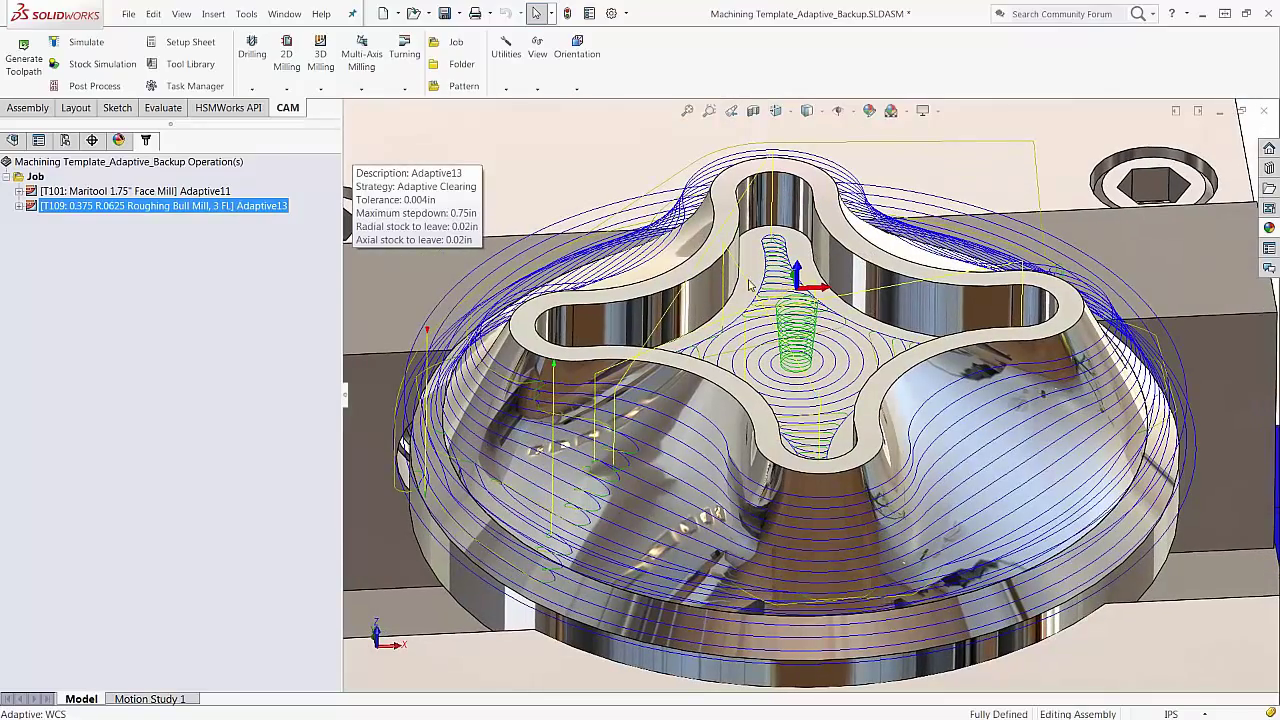
# Open the bullnose adaptive operation for editing and review its tool, geometry, heights, passes and linking settings
pyautogui.rightClick(156, 206)
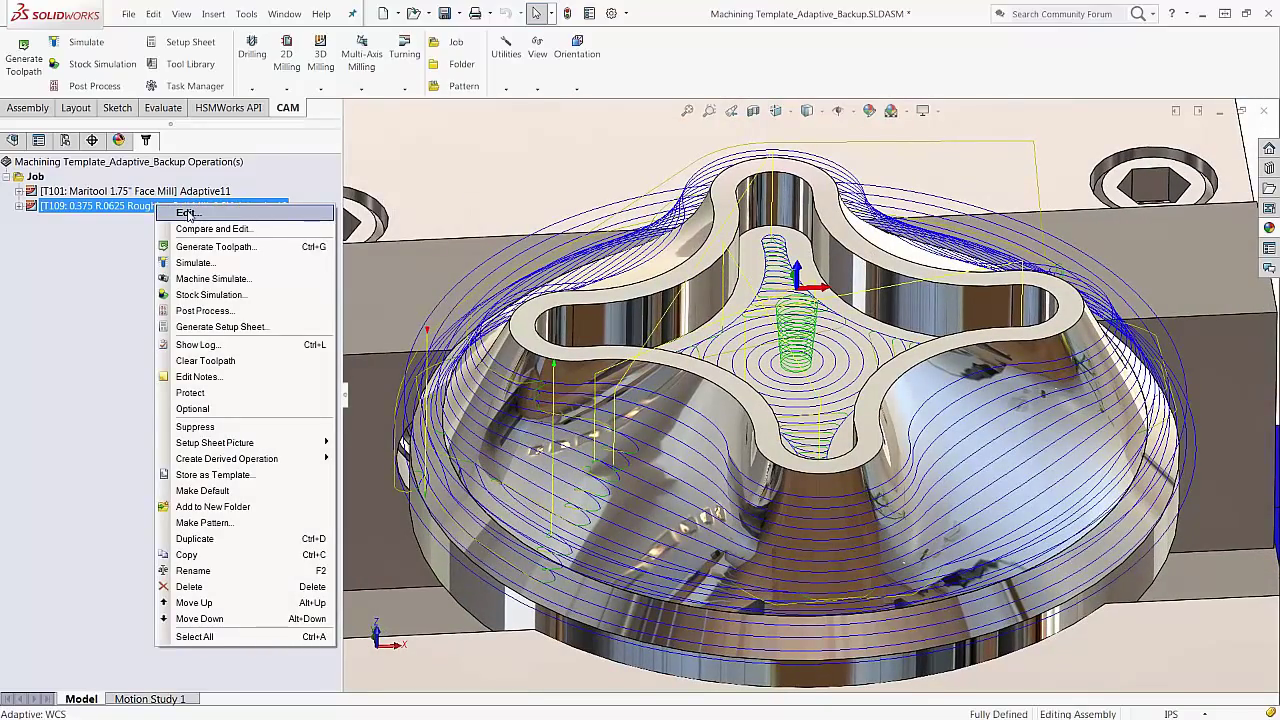
pyautogui.click(186, 214)
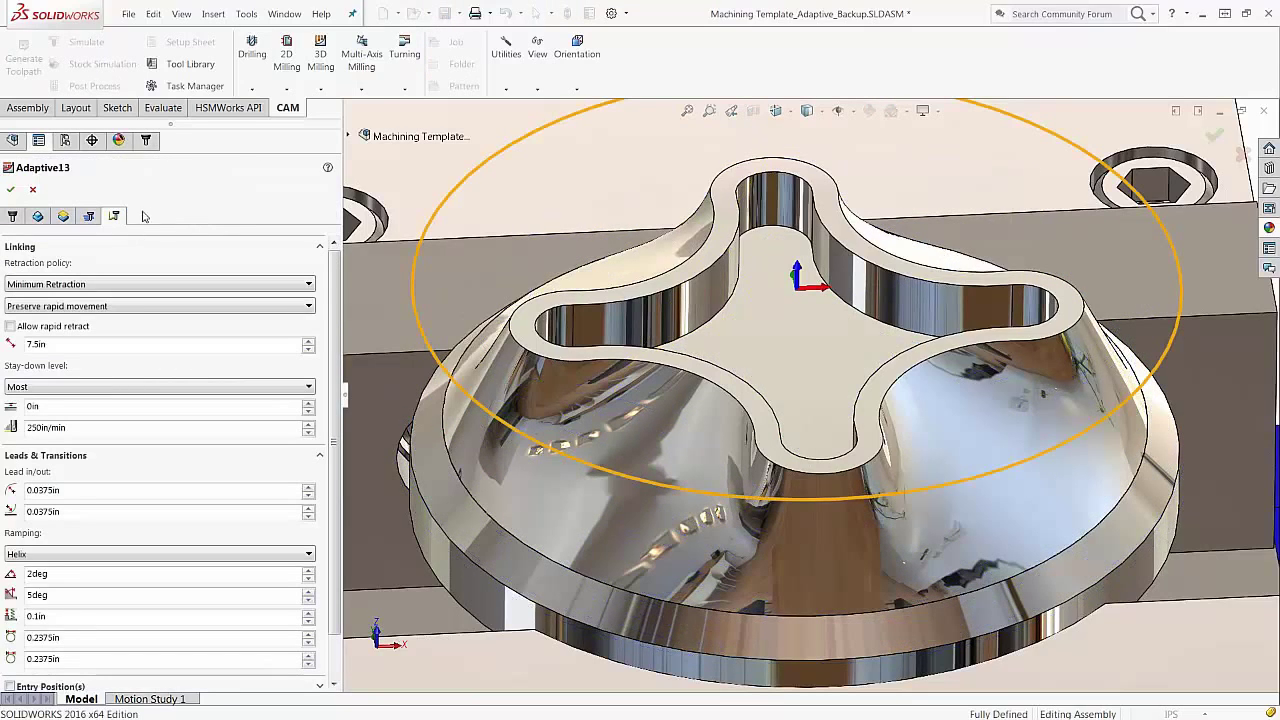
pyautogui.click(88, 217)
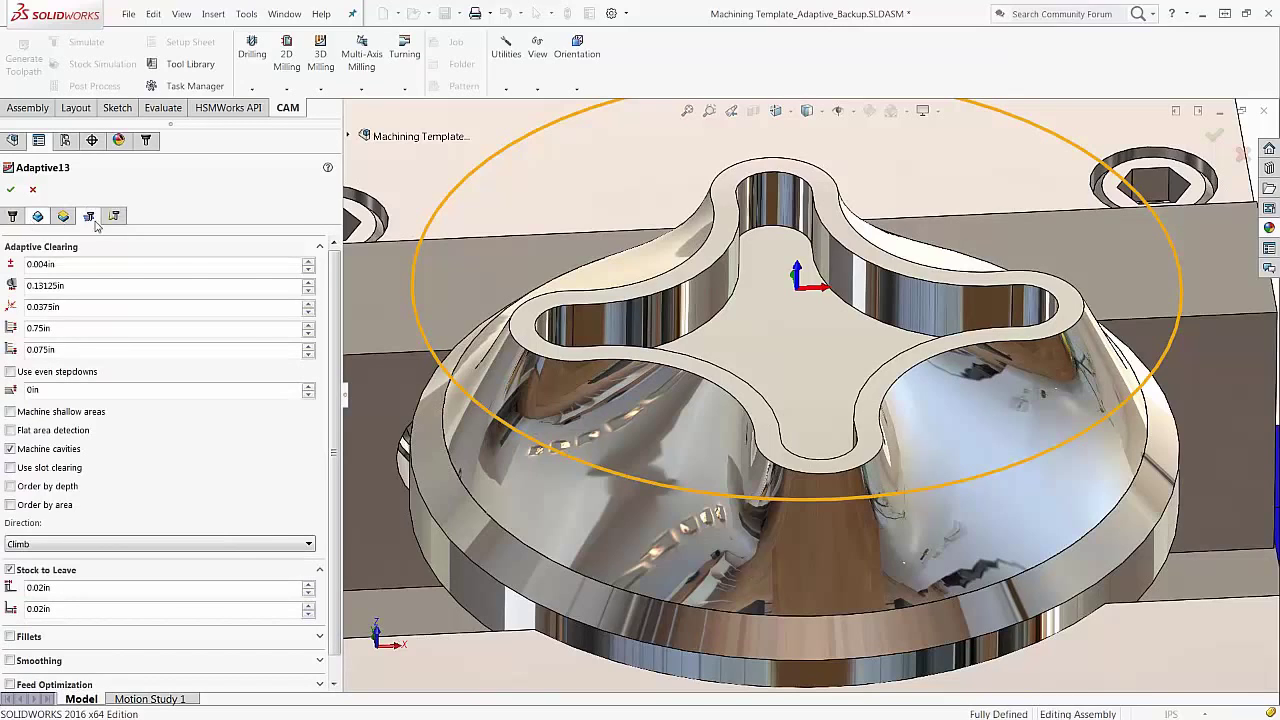
pyautogui.click(38, 217)
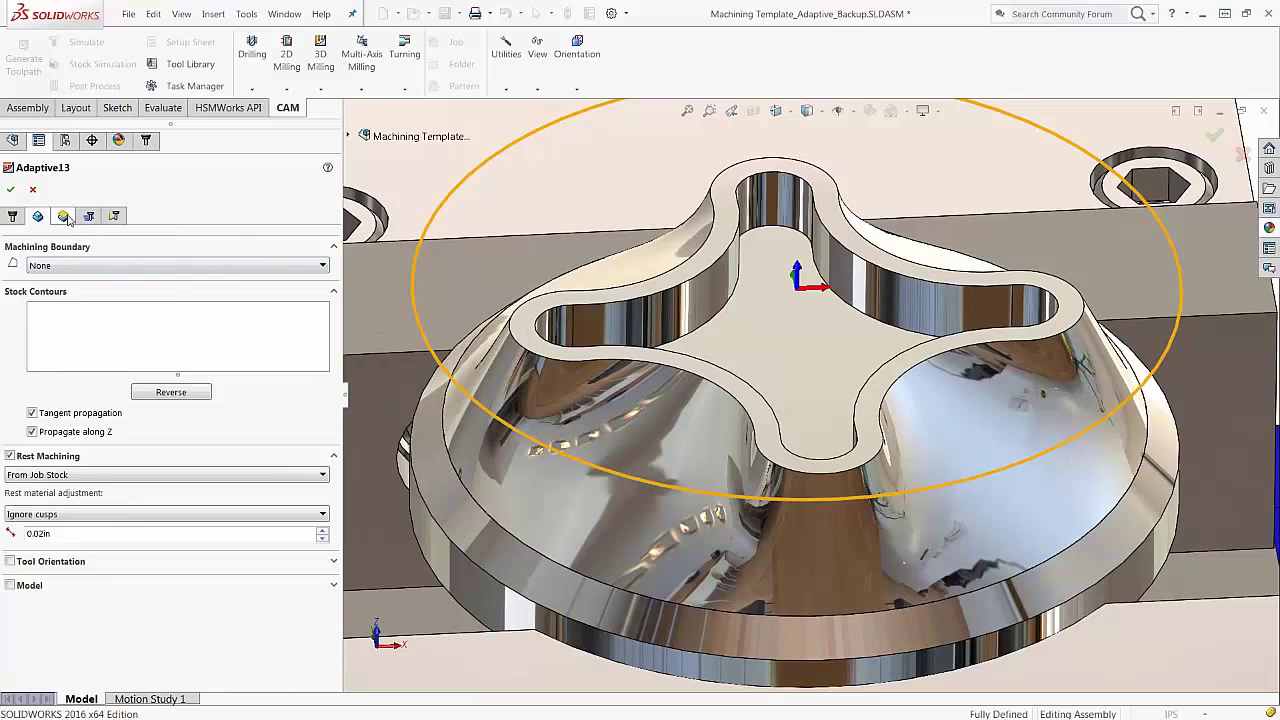
pyautogui.click(12, 217)
pyautogui.click(61, 218)
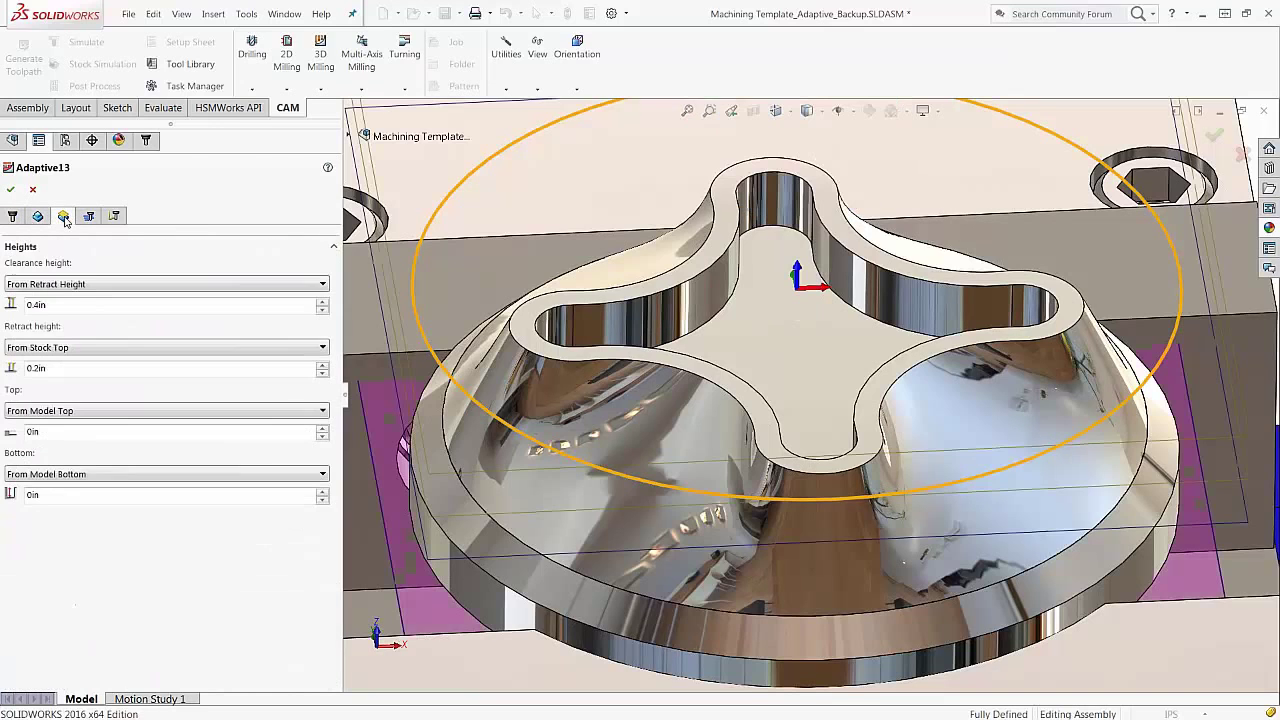
pyautogui.click(89, 218)
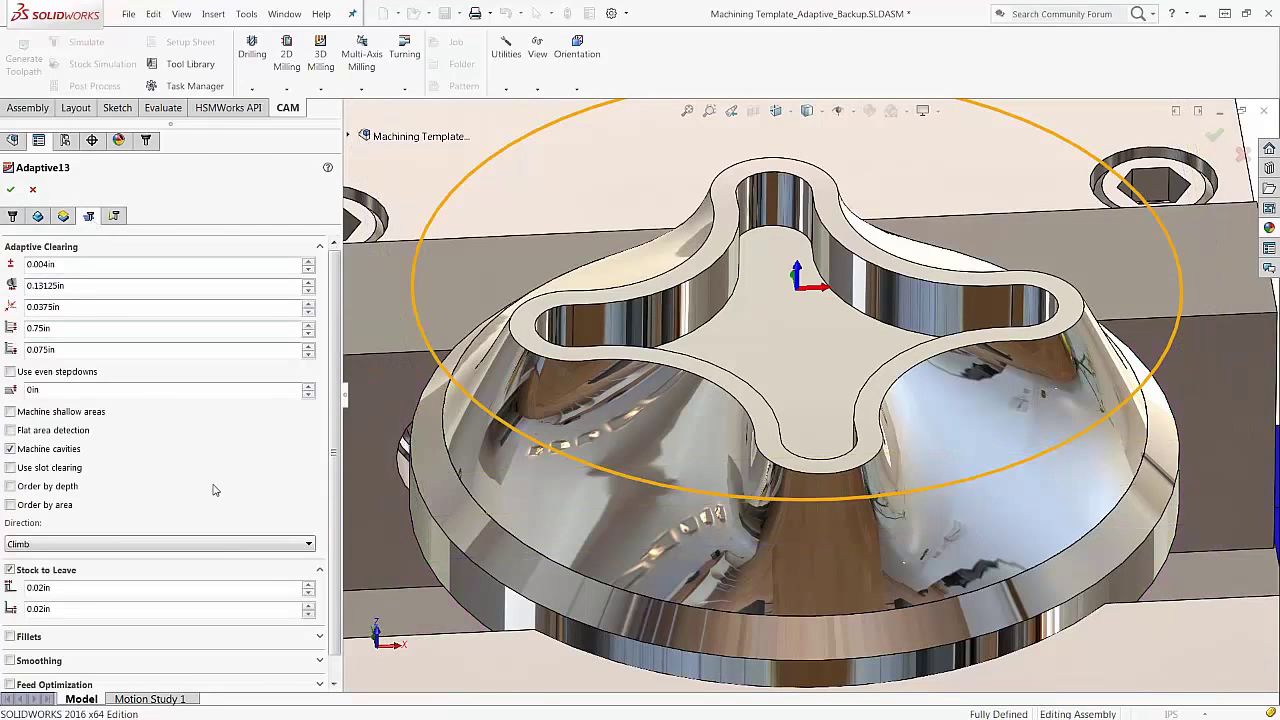
pyautogui.scroll(-1, 223, 487)
pyautogui.scroll(1, 223, 489)
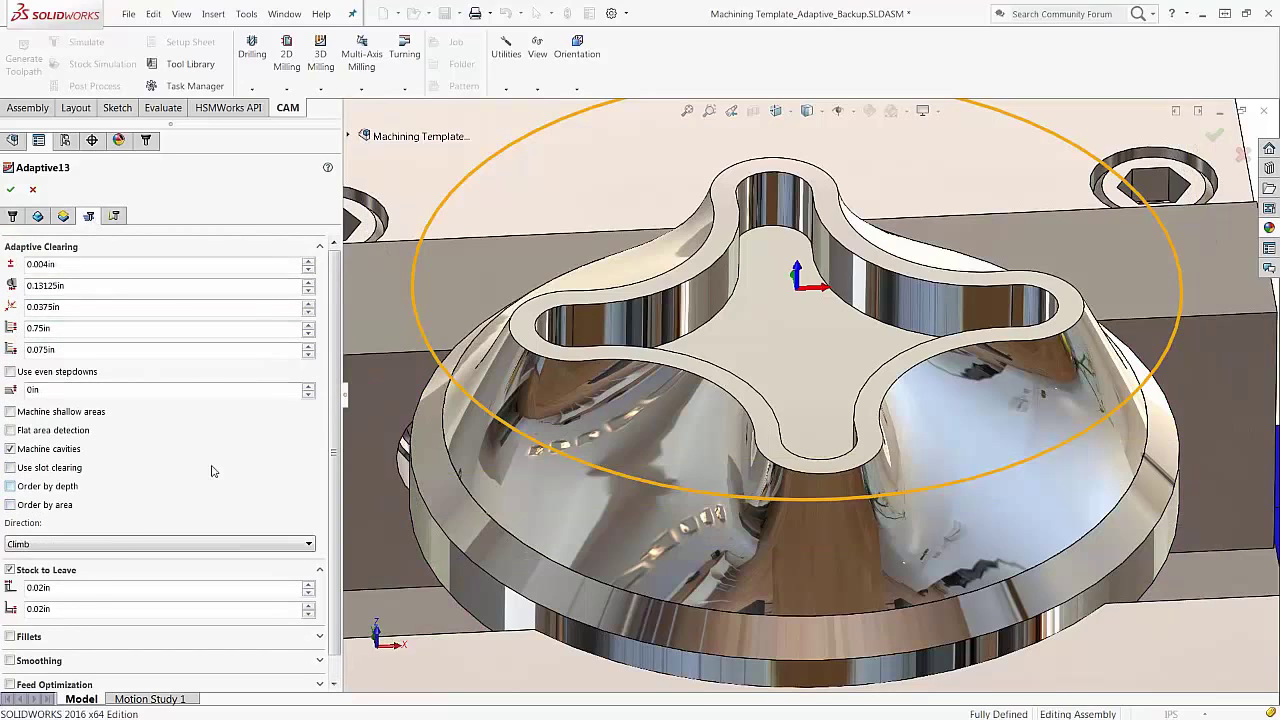
pyautogui.click(38, 216)
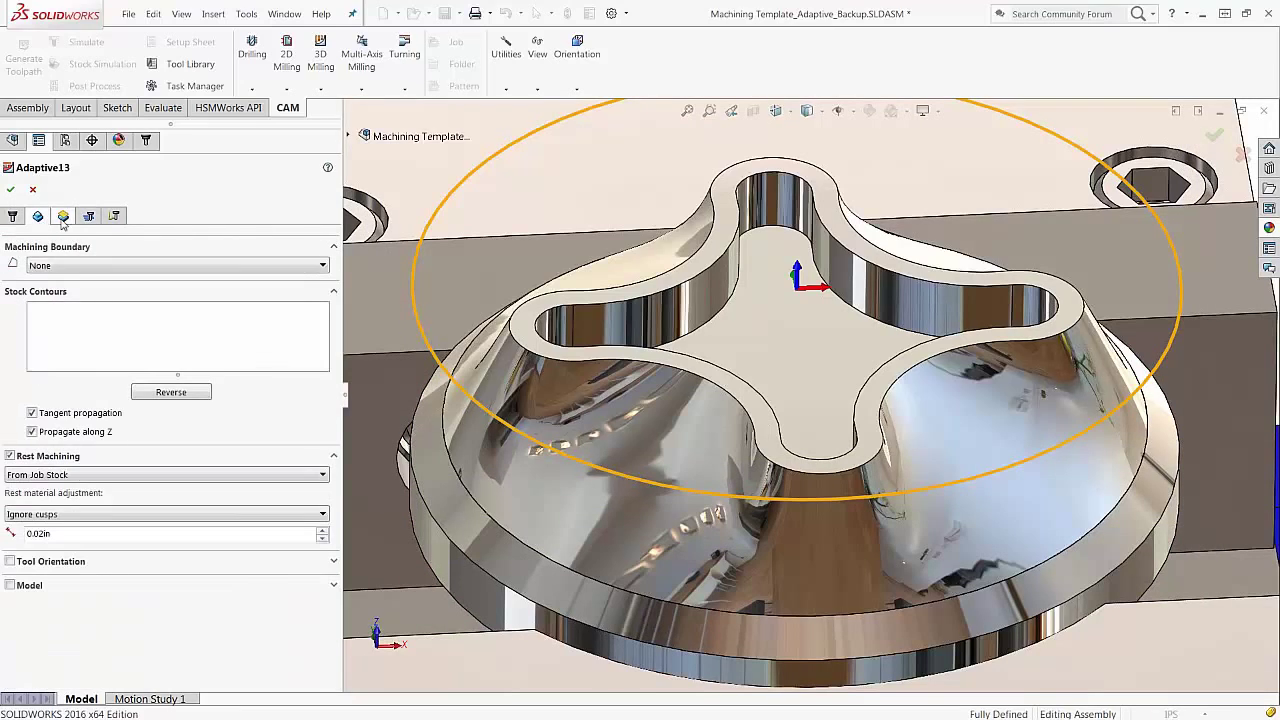
pyautogui.click(64, 218)
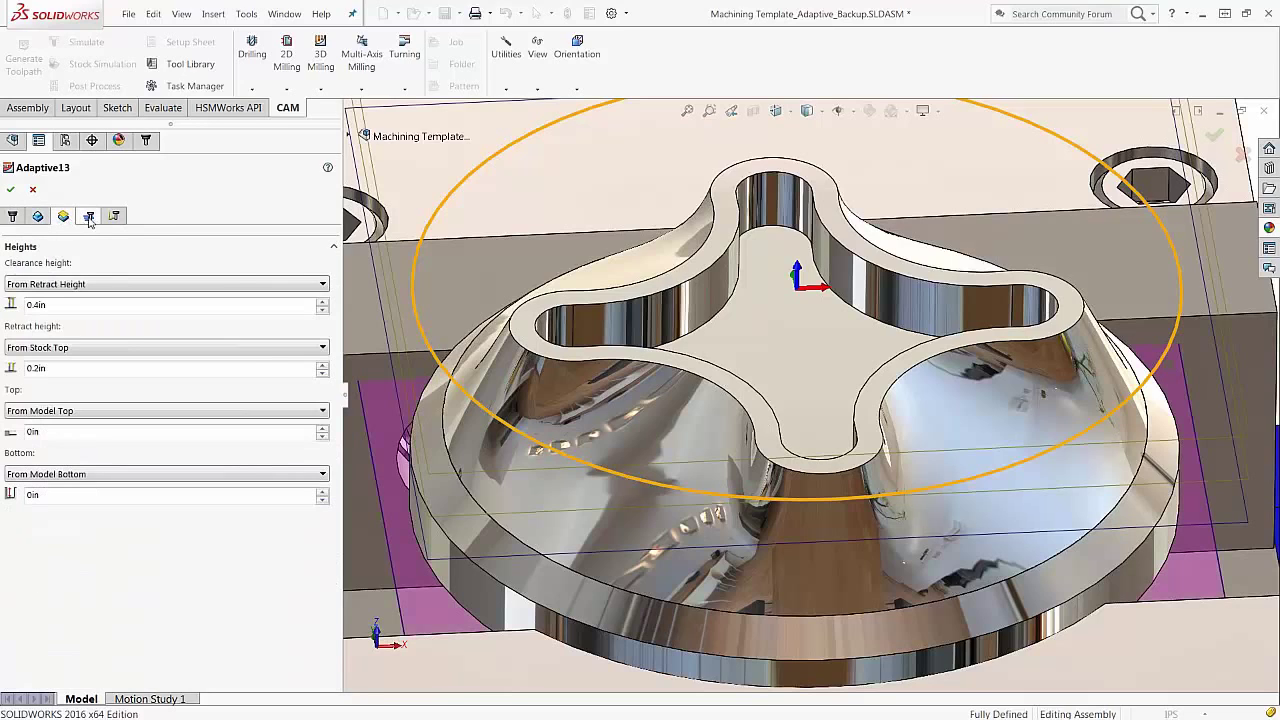
pyautogui.click(89, 217)
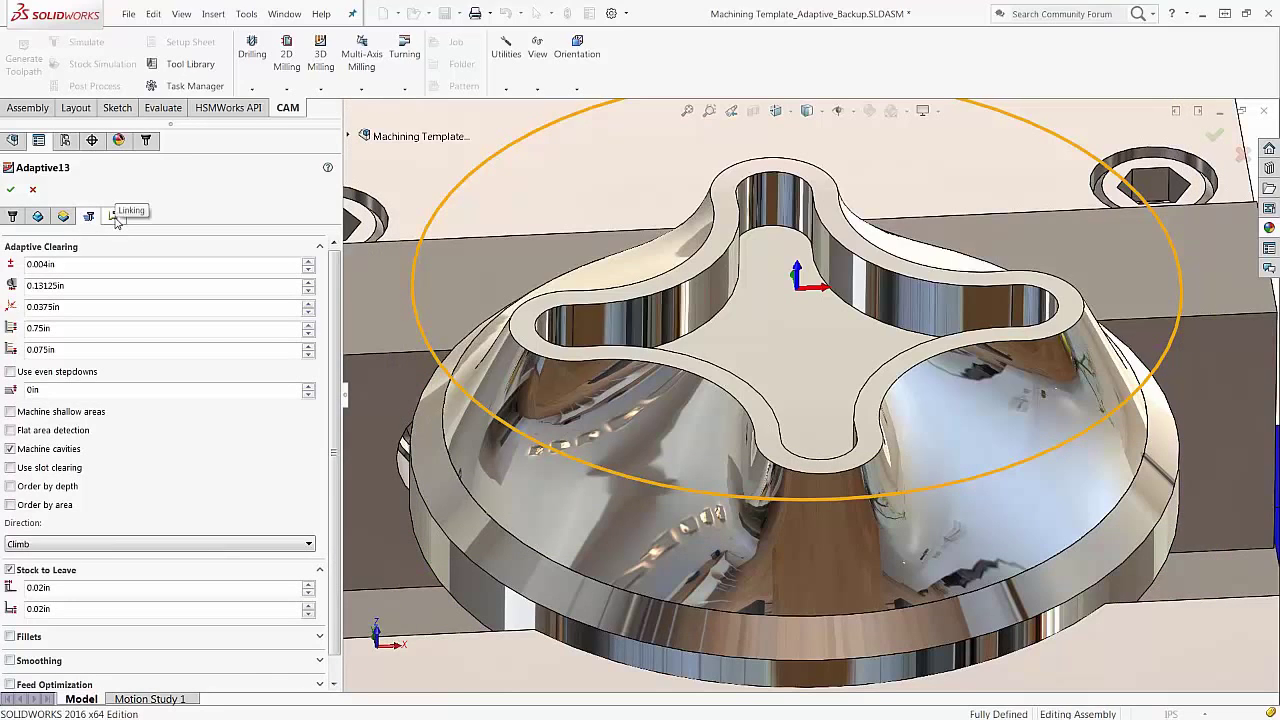
pyautogui.click(114, 218)
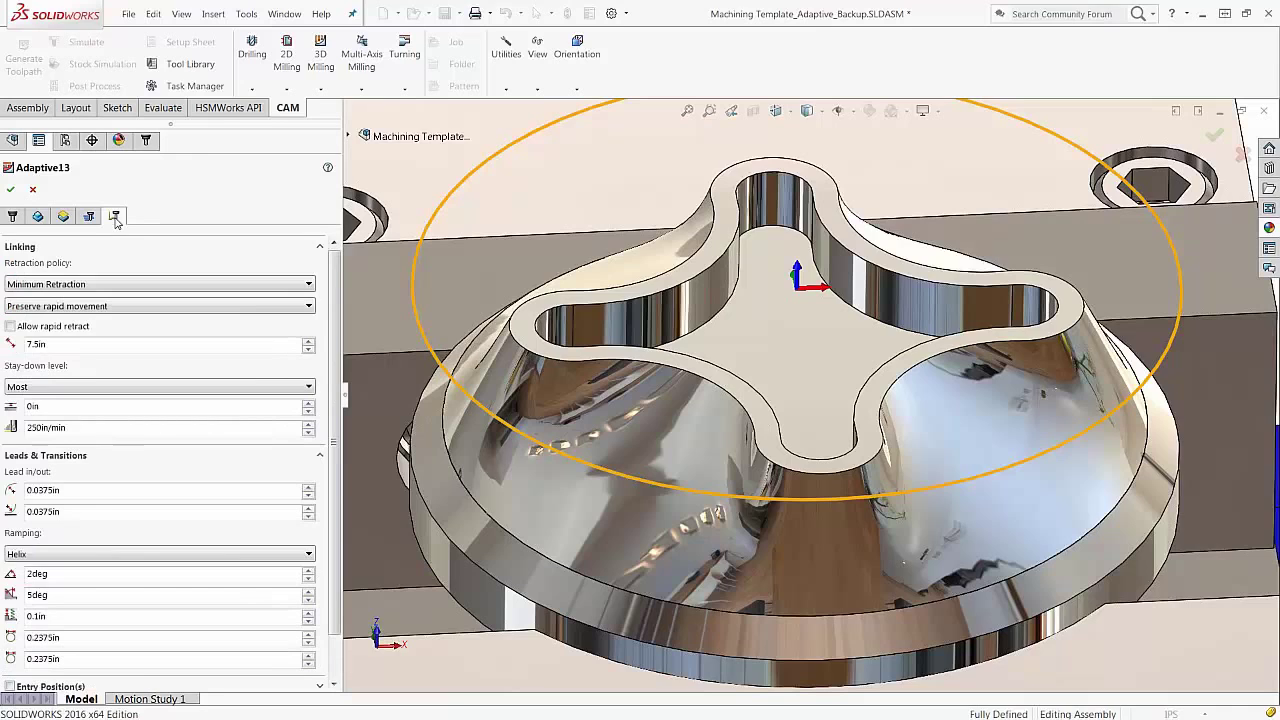
# Turn off Machine cavities in the bullnose operation's passes settings and accept the operation to regenerate its toolpath
pyautogui.click(88, 216)
pyautogui.moveTo(568, 251); pyautogui.dragTo(392, 397, button='middle')
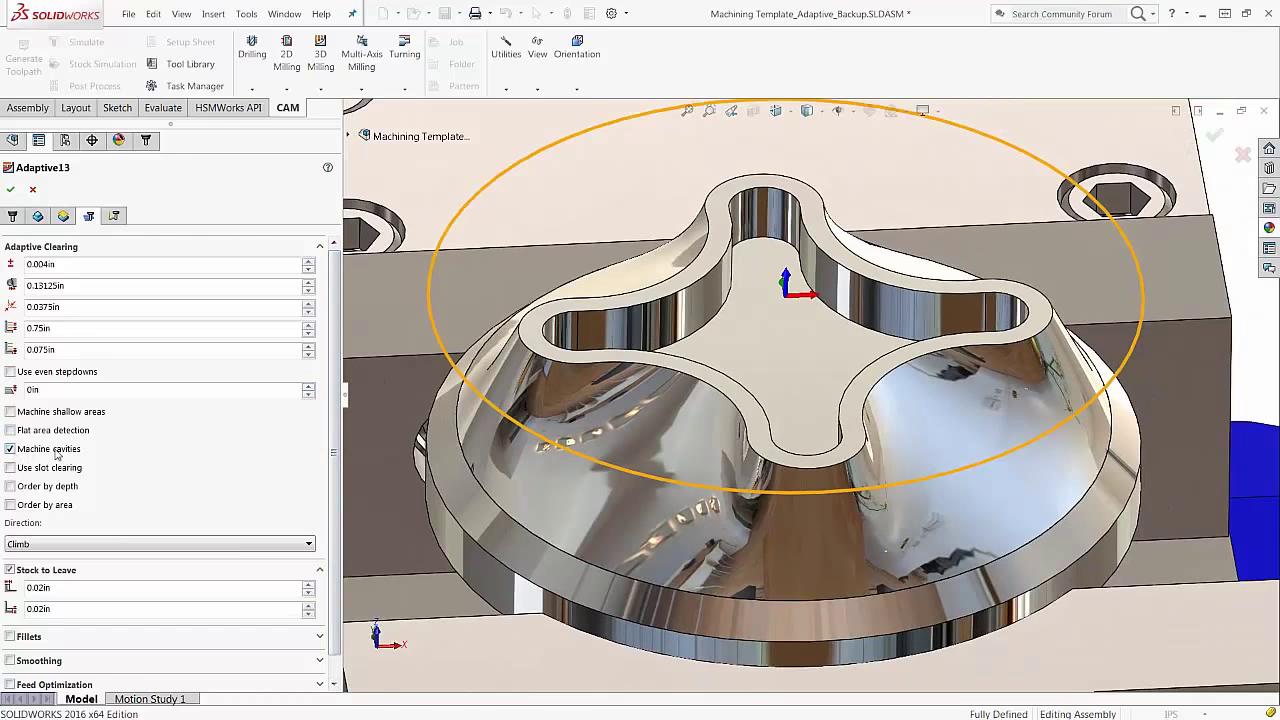
pyautogui.click(10, 450)
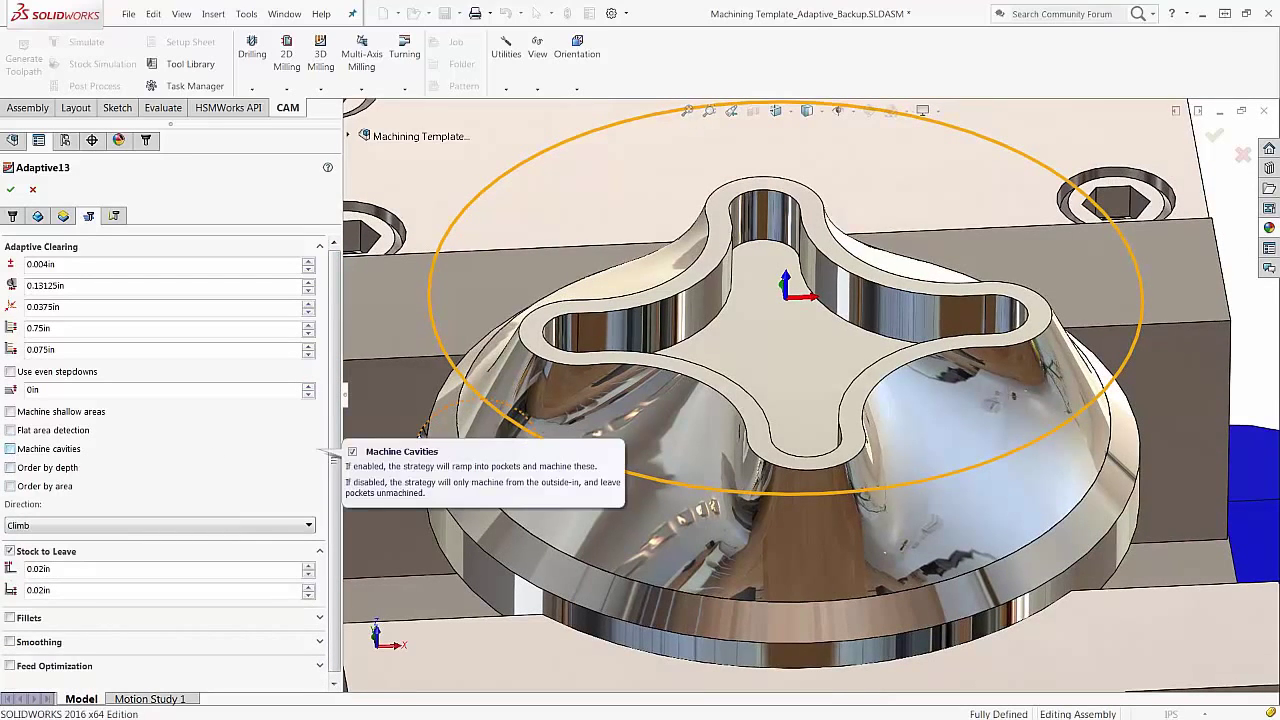
pyautogui.moveTo(695, 222); pyautogui.dragTo(779, 217, button='middle')
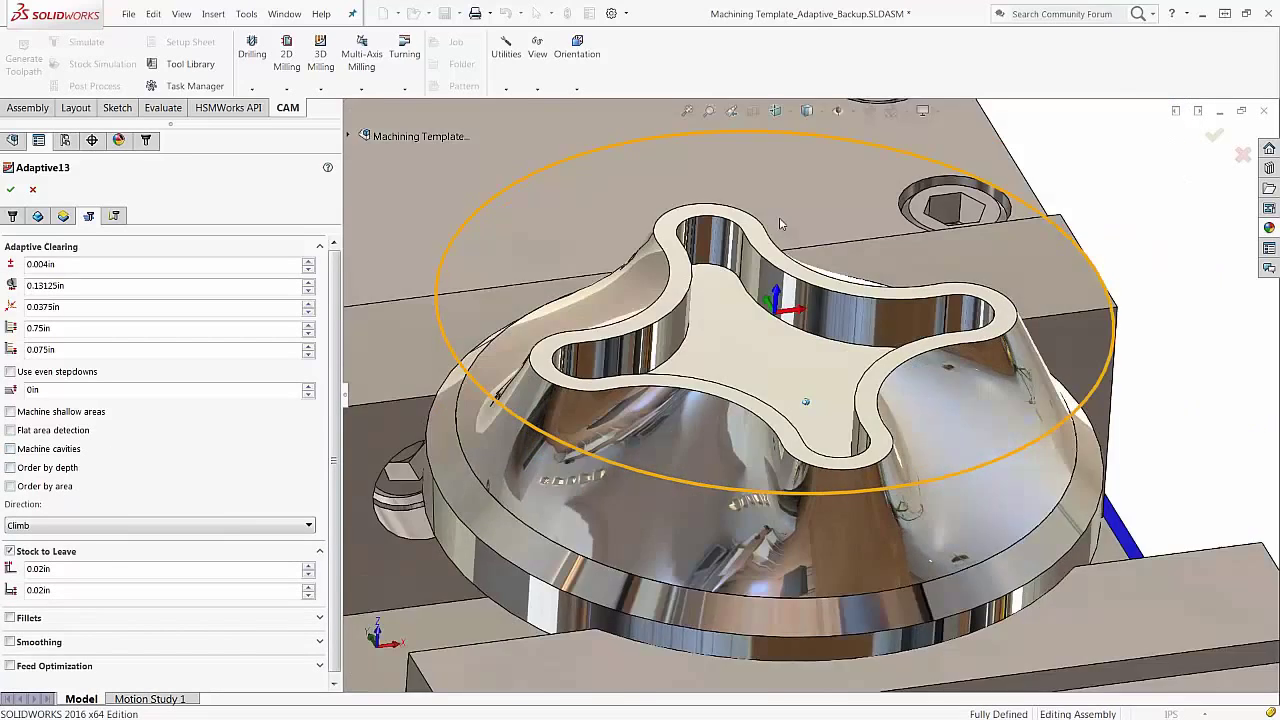
pyautogui.scroll(2, 780, 220)
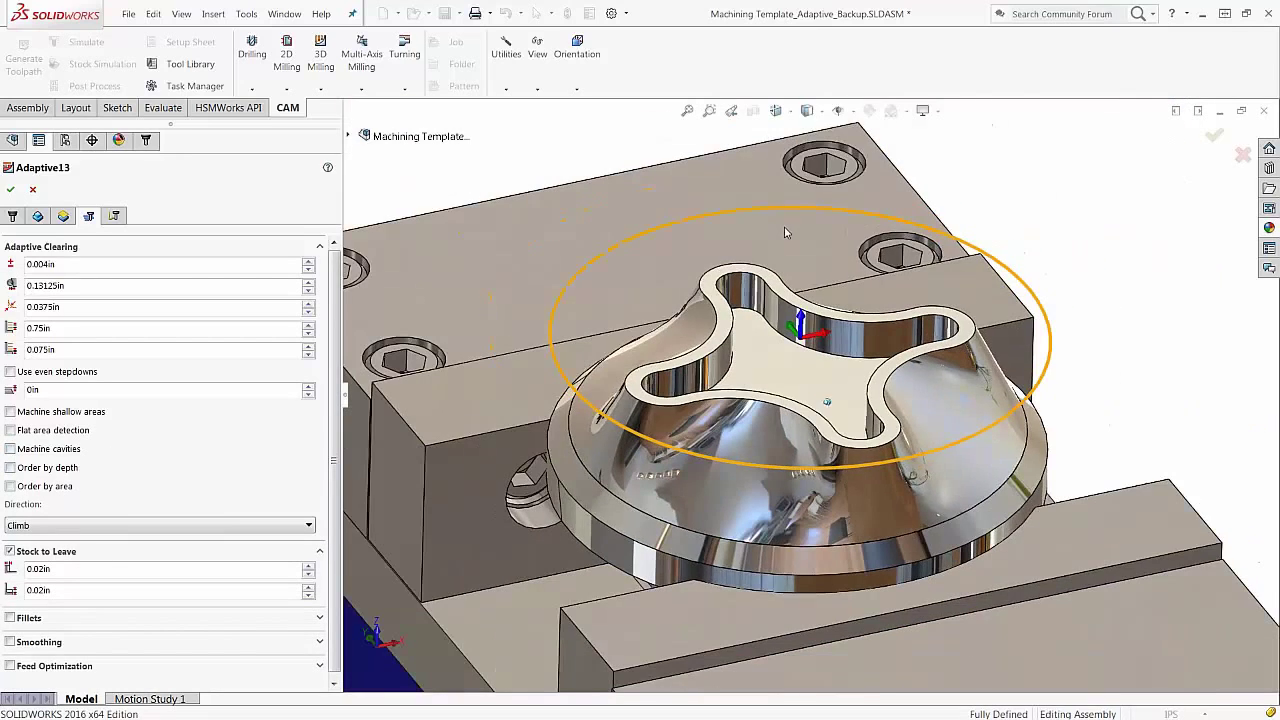
pyautogui.click(15, 450)
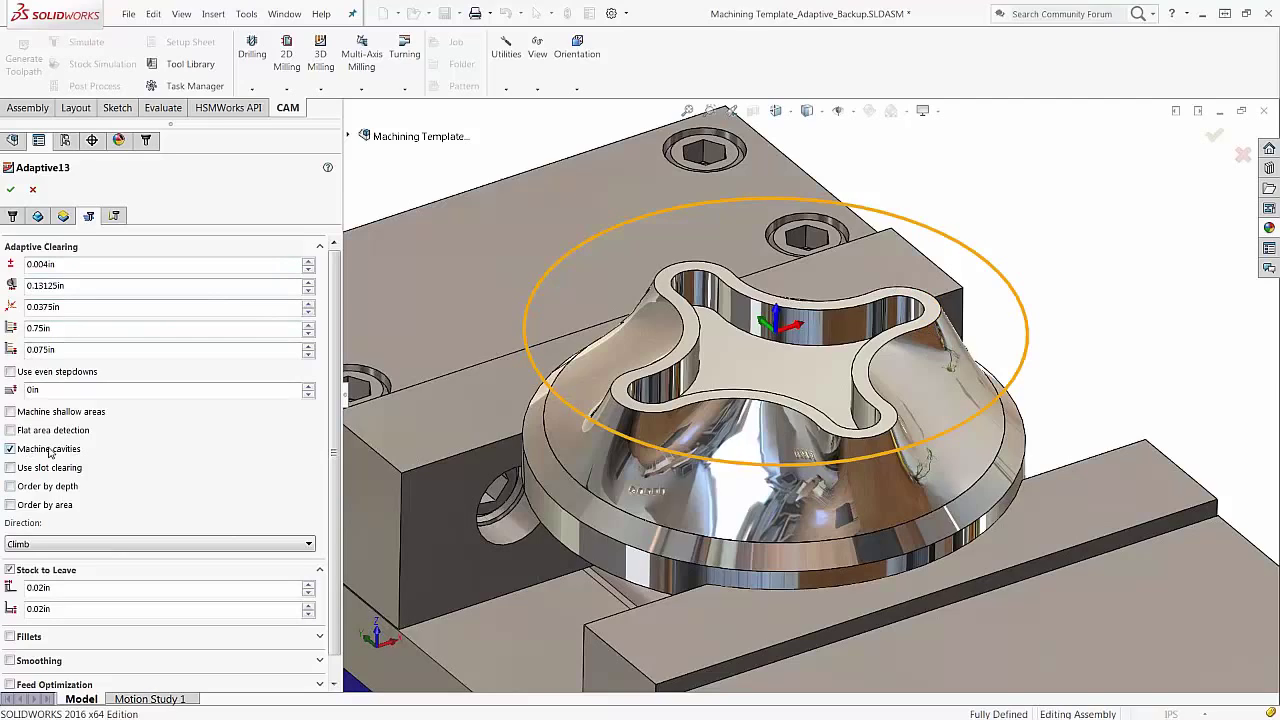
pyautogui.click(11, 449)
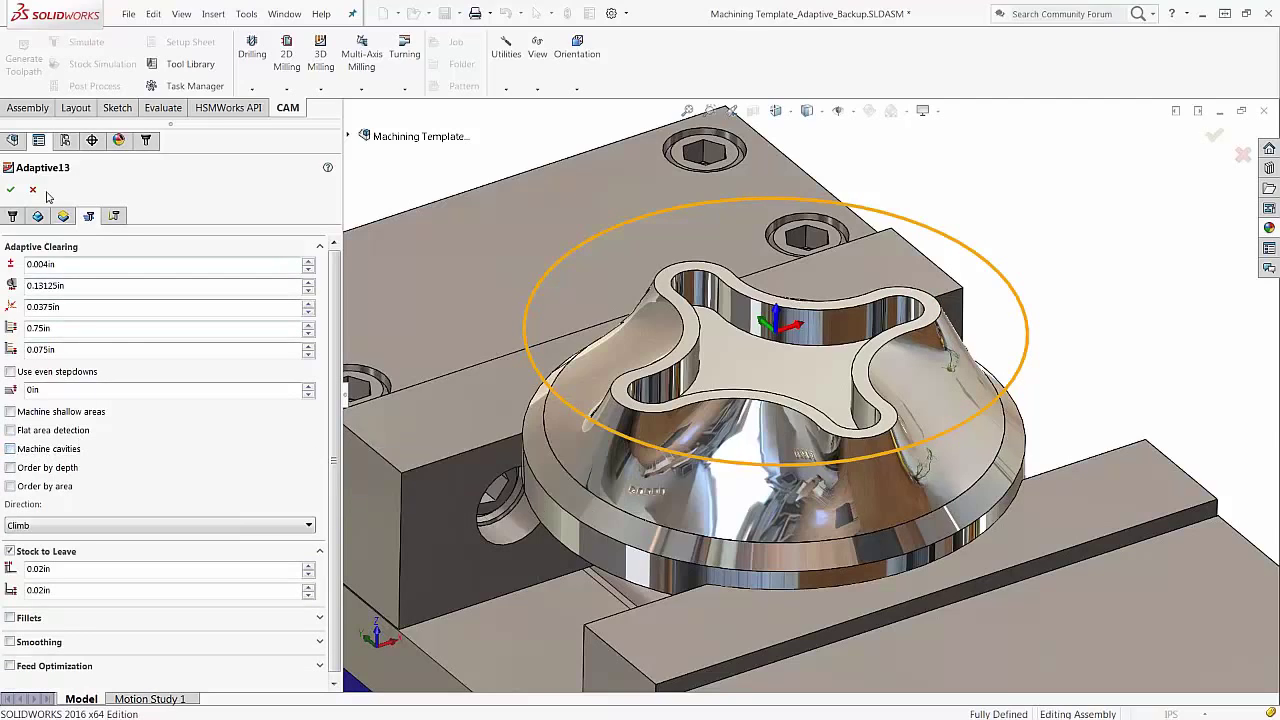
pyautogui.click(11, 190)
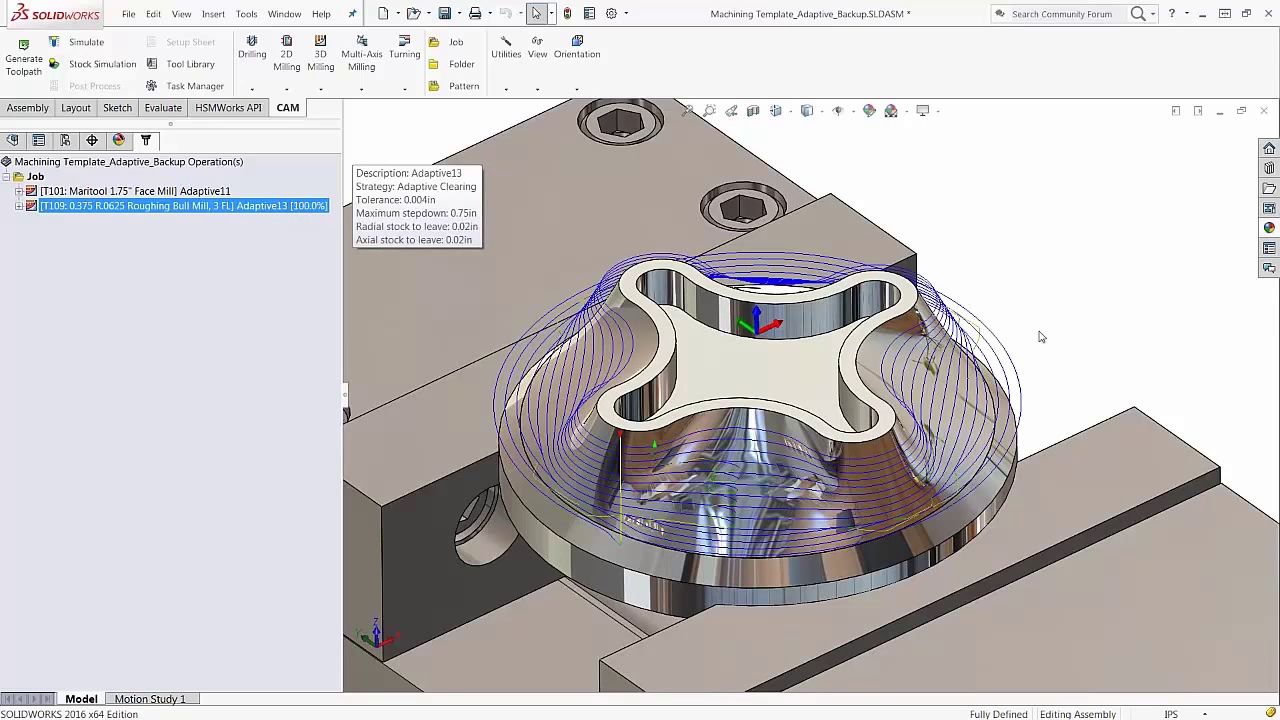
# Inspect the regenerated outside toolpath, and reopen the bullnose operation at its linking settings
pyautogui.scroll(-2, 1043, 317)
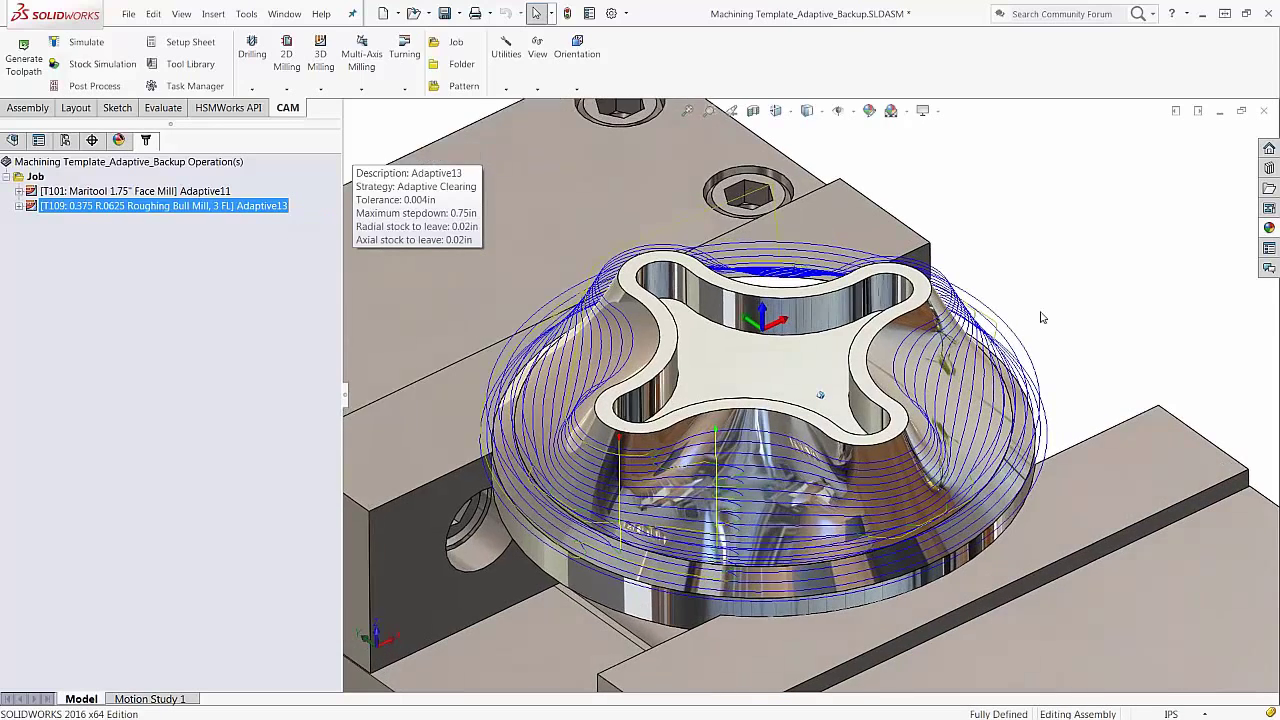
pyautogui.scroll(1, 540, 363)
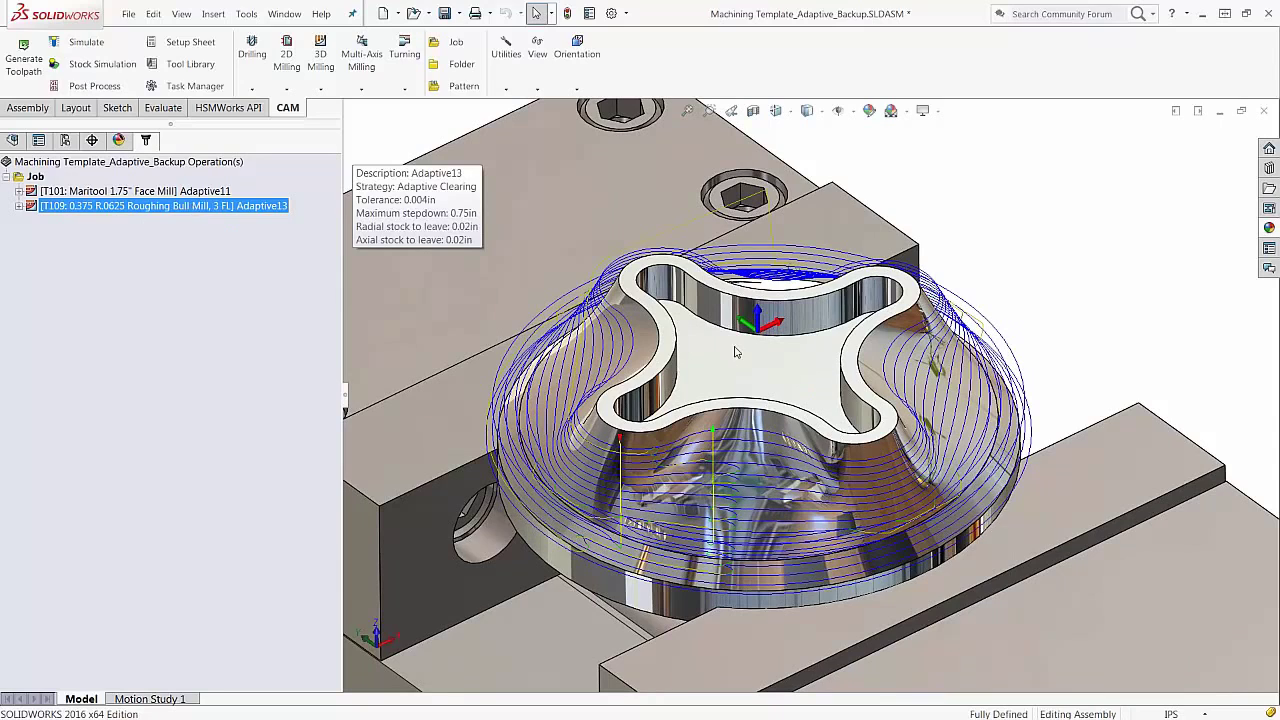
pyautogui.rightClick(193, 211)
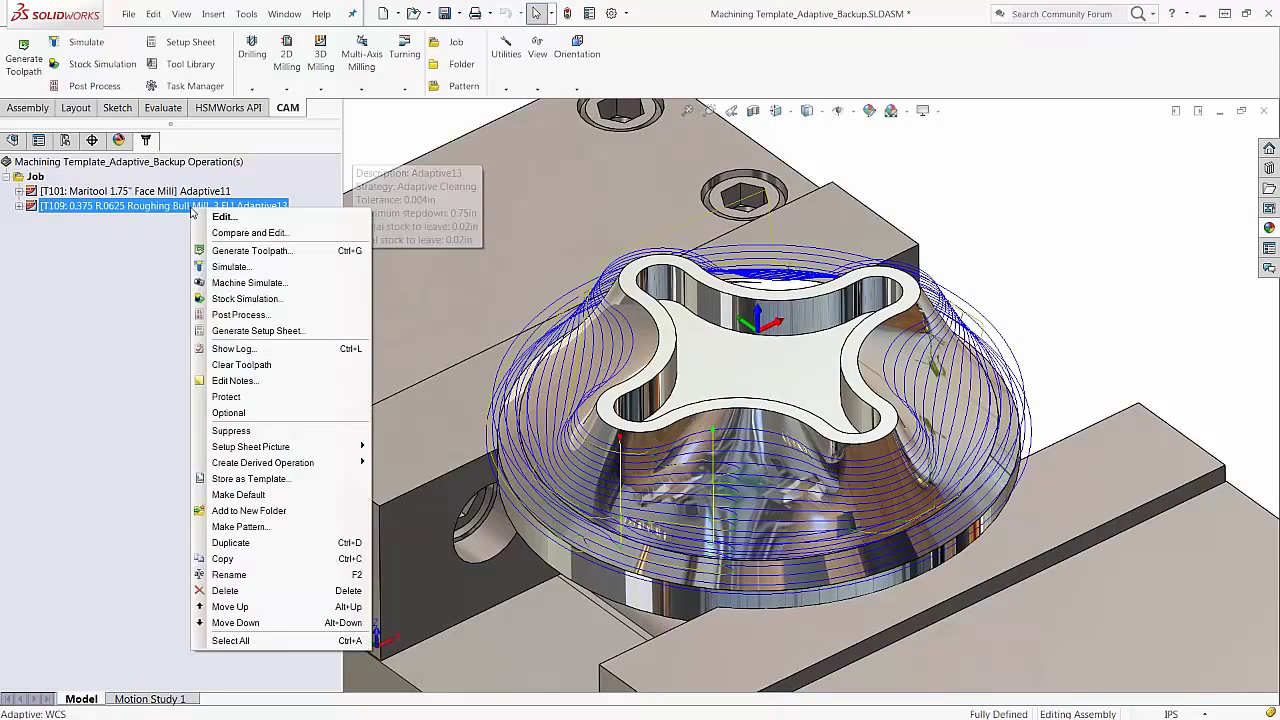
pyautogui.click(222, 216)
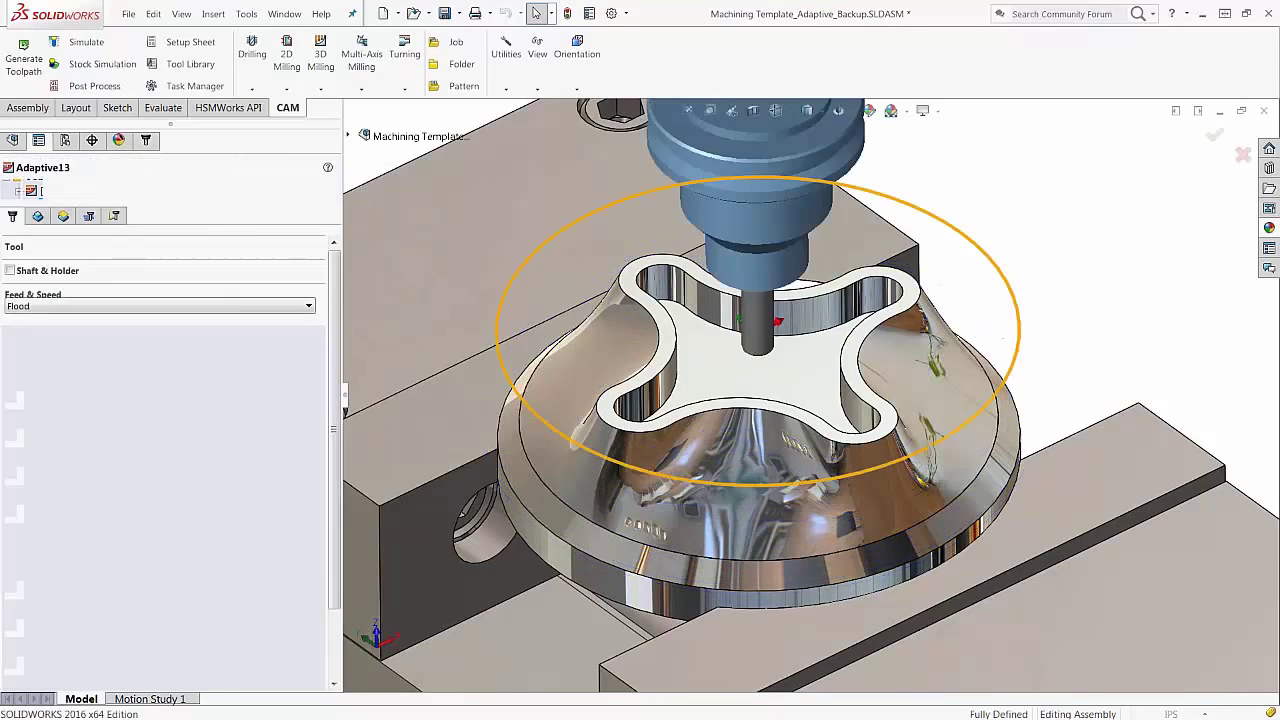
pyautogui.click(114, 217)
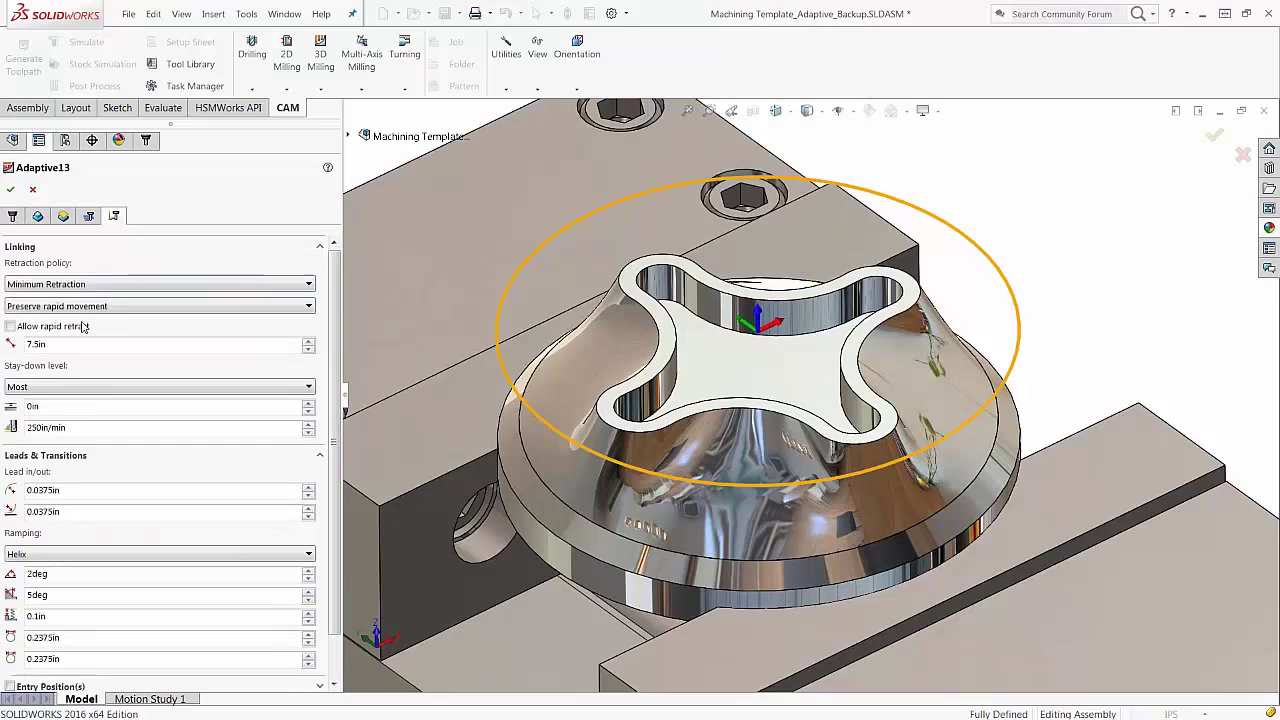
# Set Adaptive13's stay-down level to Least, enable flat area detection, and apply the operation changes
pyautogui.click(38, 387)
pyautogui.click(37, 401)
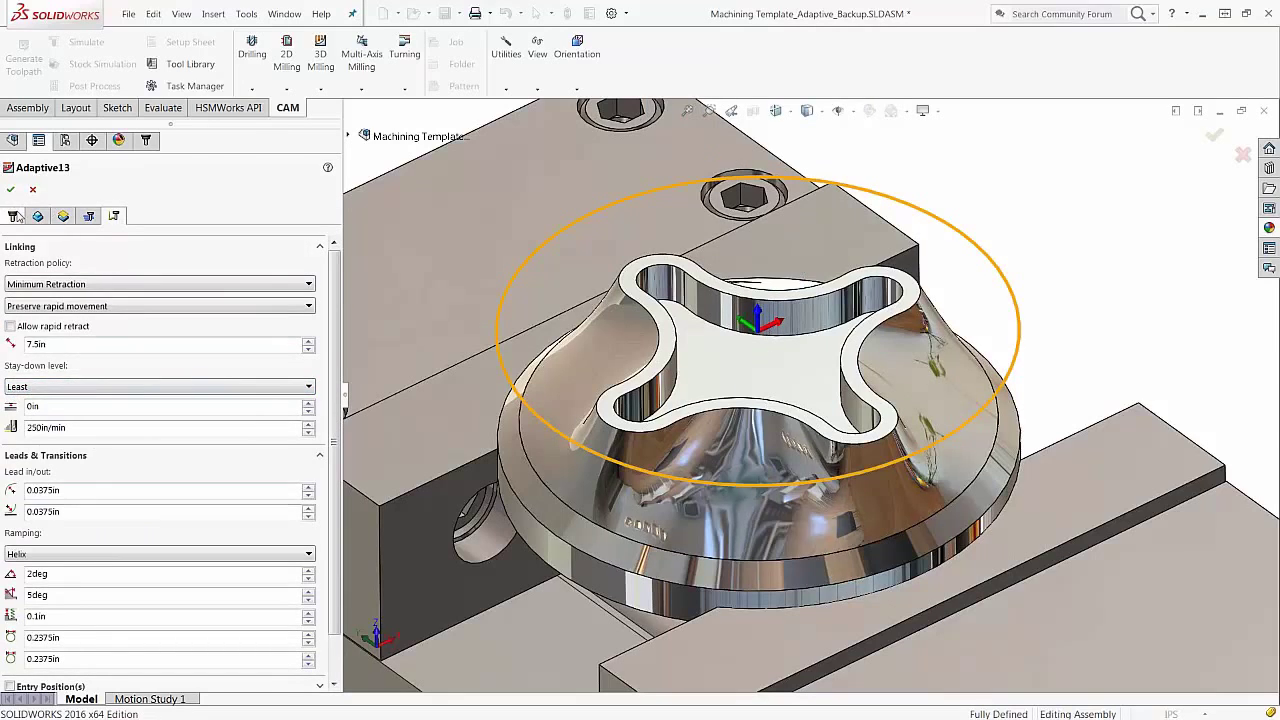
pyautogui.click(89, 217)
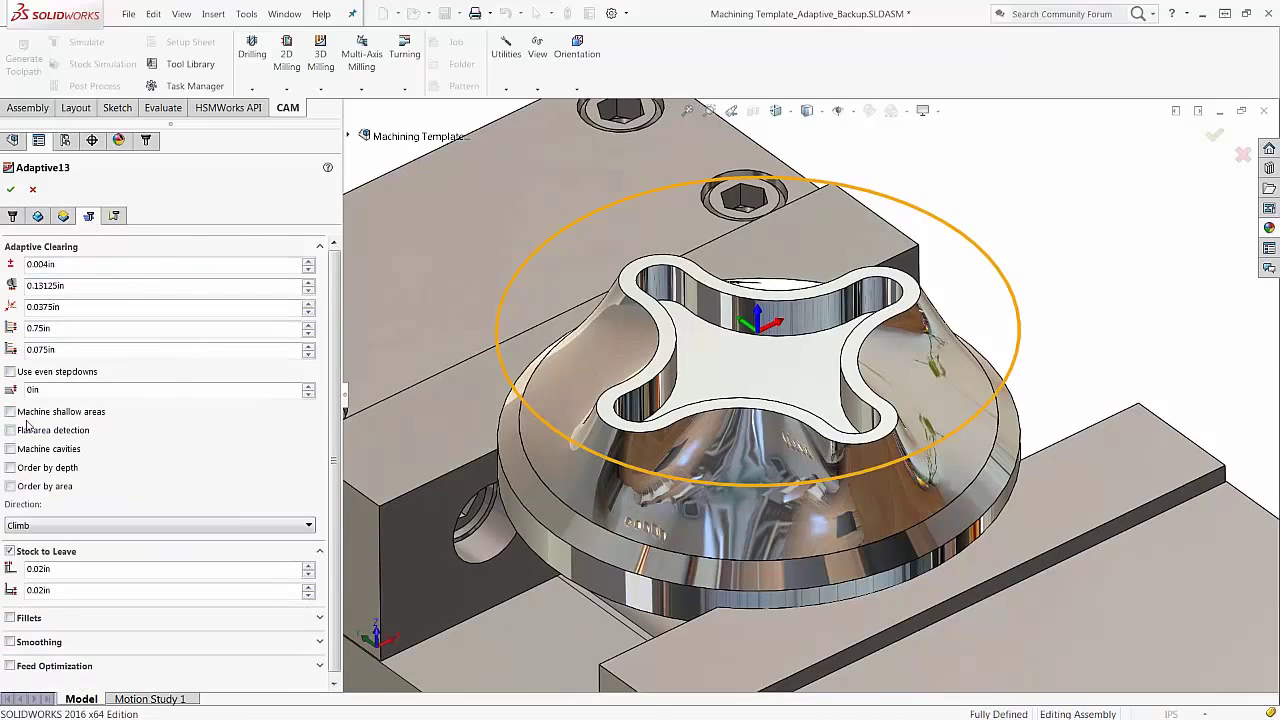
pyautogui.moveTo(8, 419)
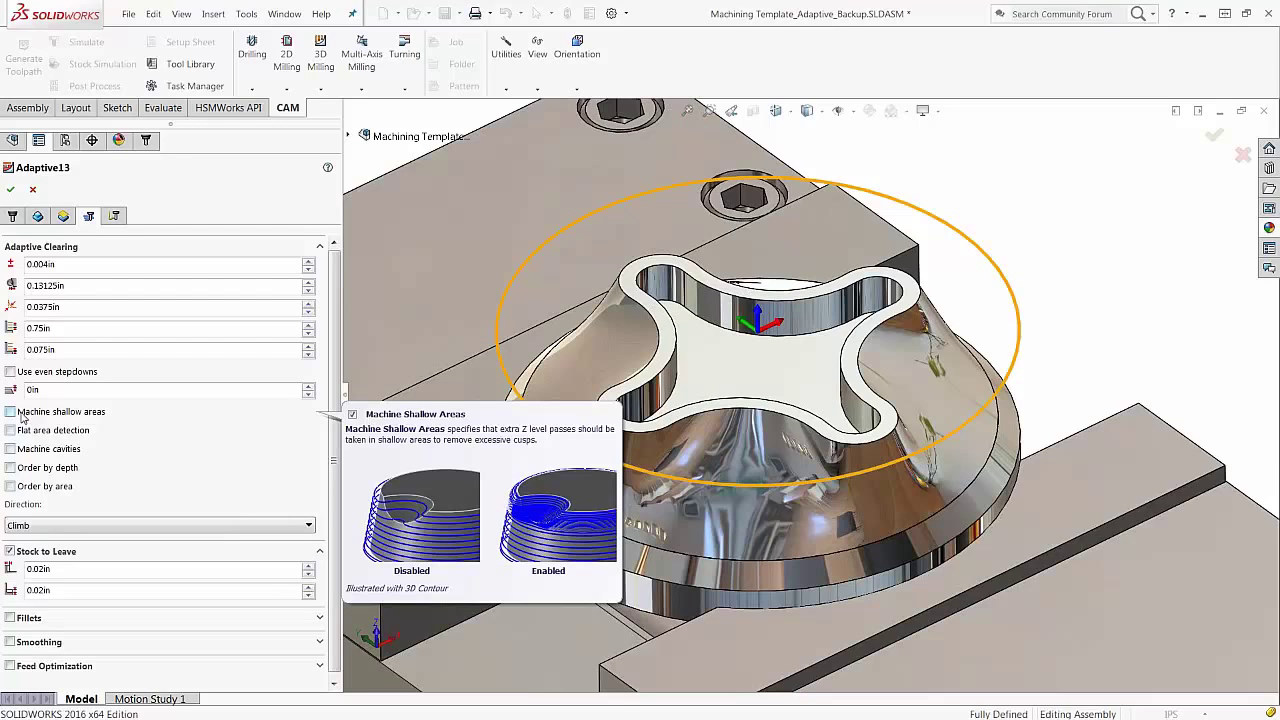
pyautogui.click(10, 430)
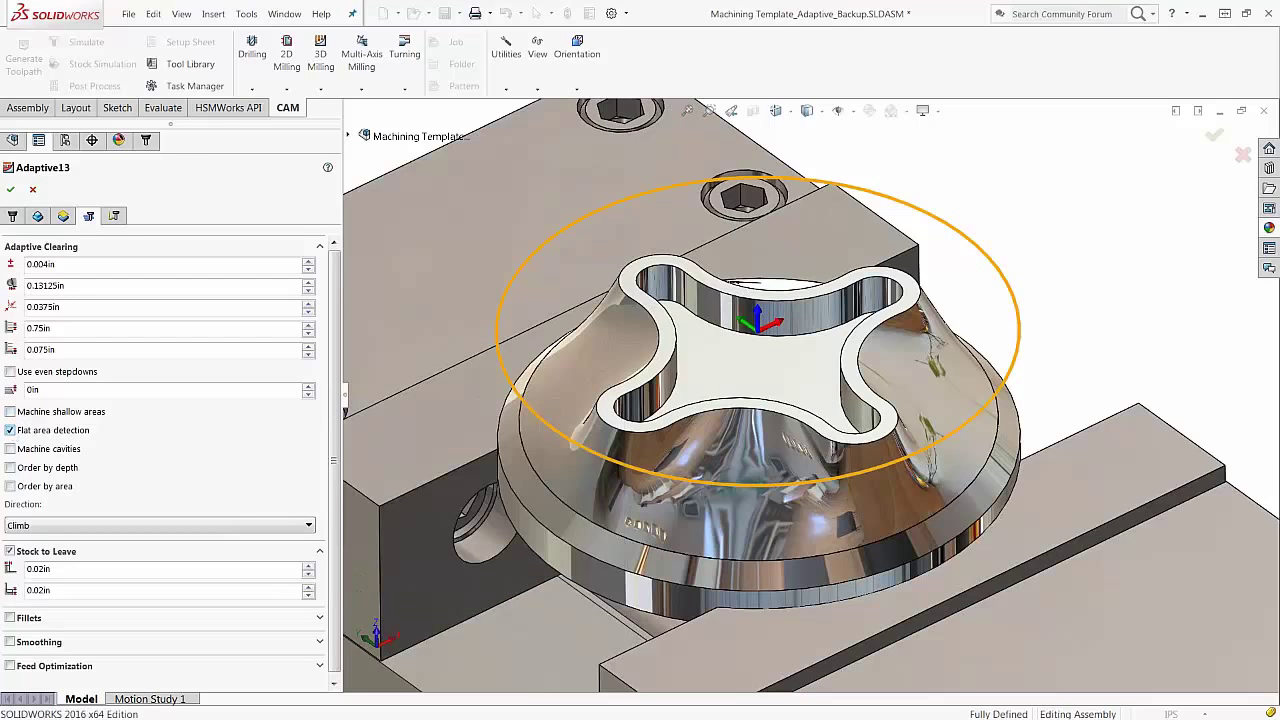
pyautogui.moveTo(838, 391); pyautogui.dragTo(790, 394, button='middle')
pyautogui.click(10, 189)
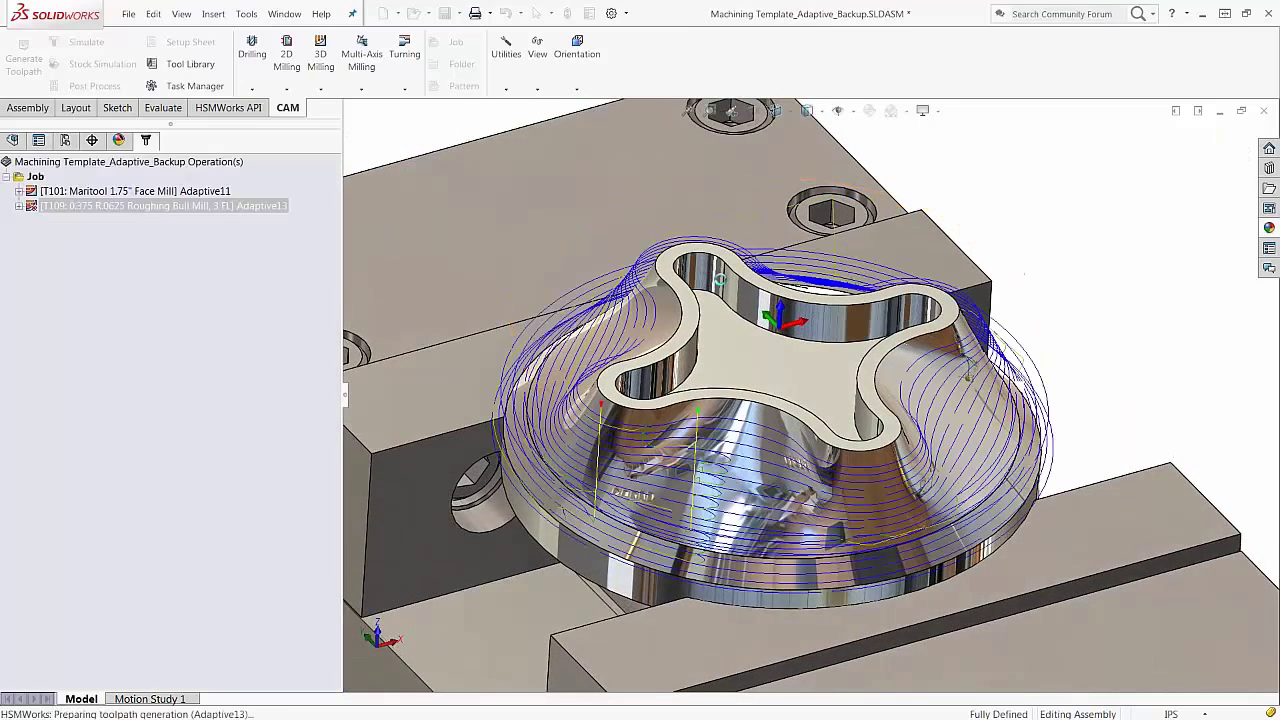
# Switch the part's configuration to 4_HOLE_FLANGE in the machining assembly
pyautogui.rightClick(967, 362)
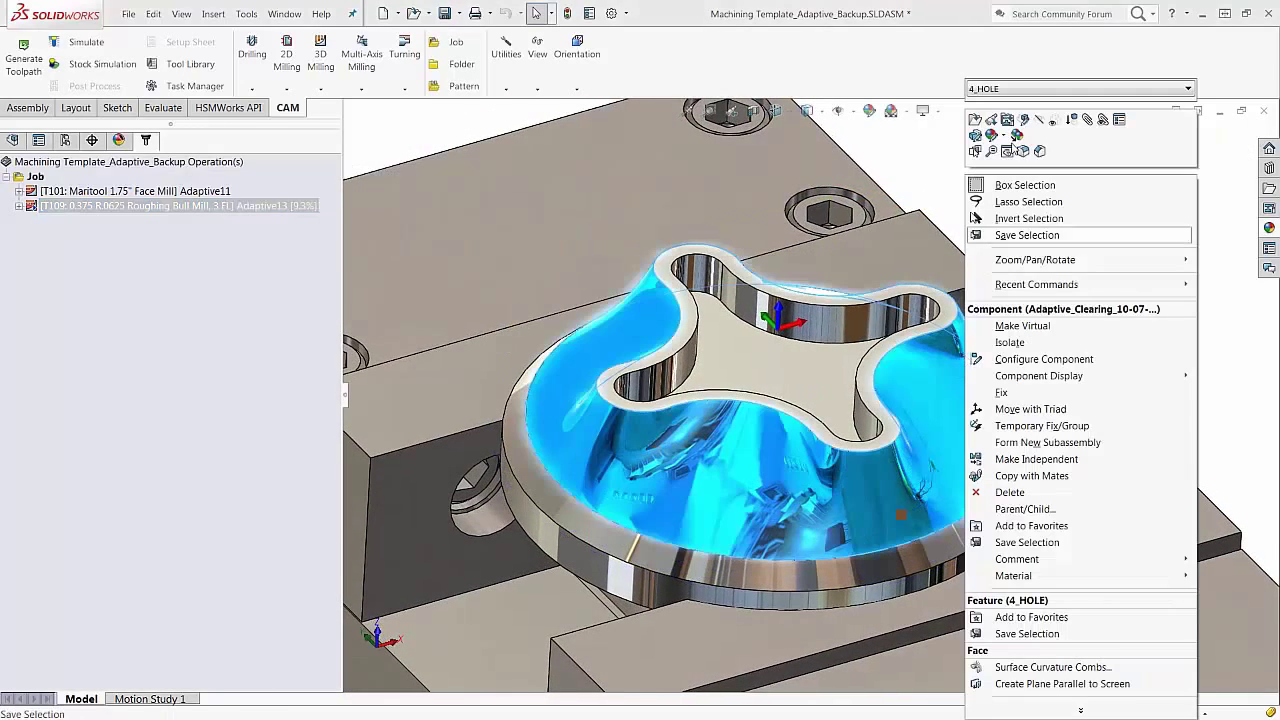
pyautogui.click(1015, 90)
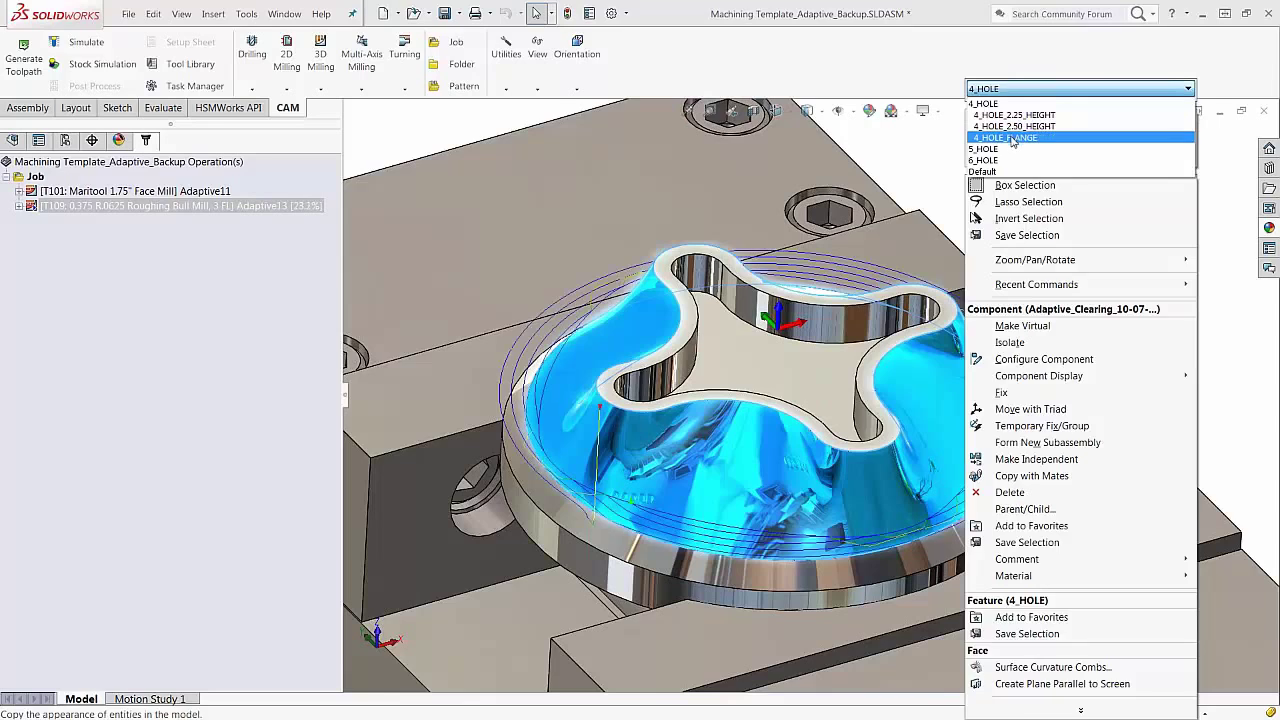
pyautogui.click(1008, 137)
pyautogui.click(1206, 90)
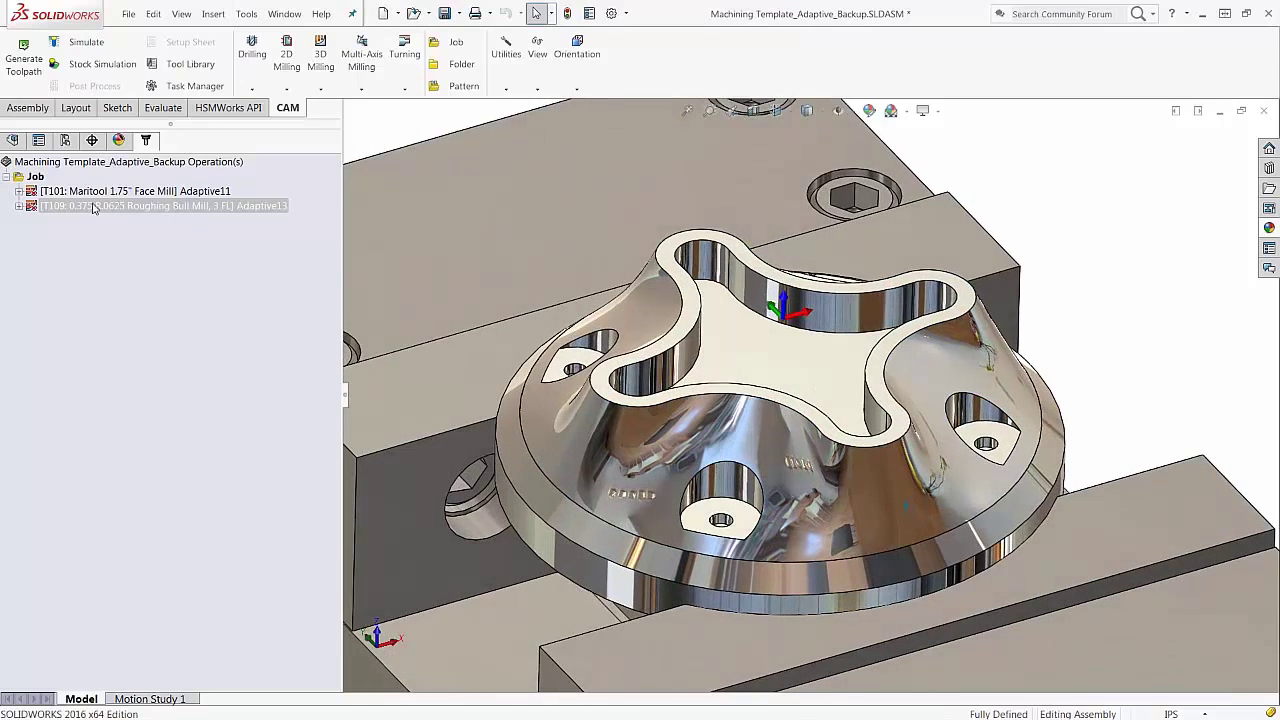
# Regenerate the toolpaths of all operations in the Job for the flange configuration
pyautogui.click(40, 178)
pyautogui.click(24, 58)
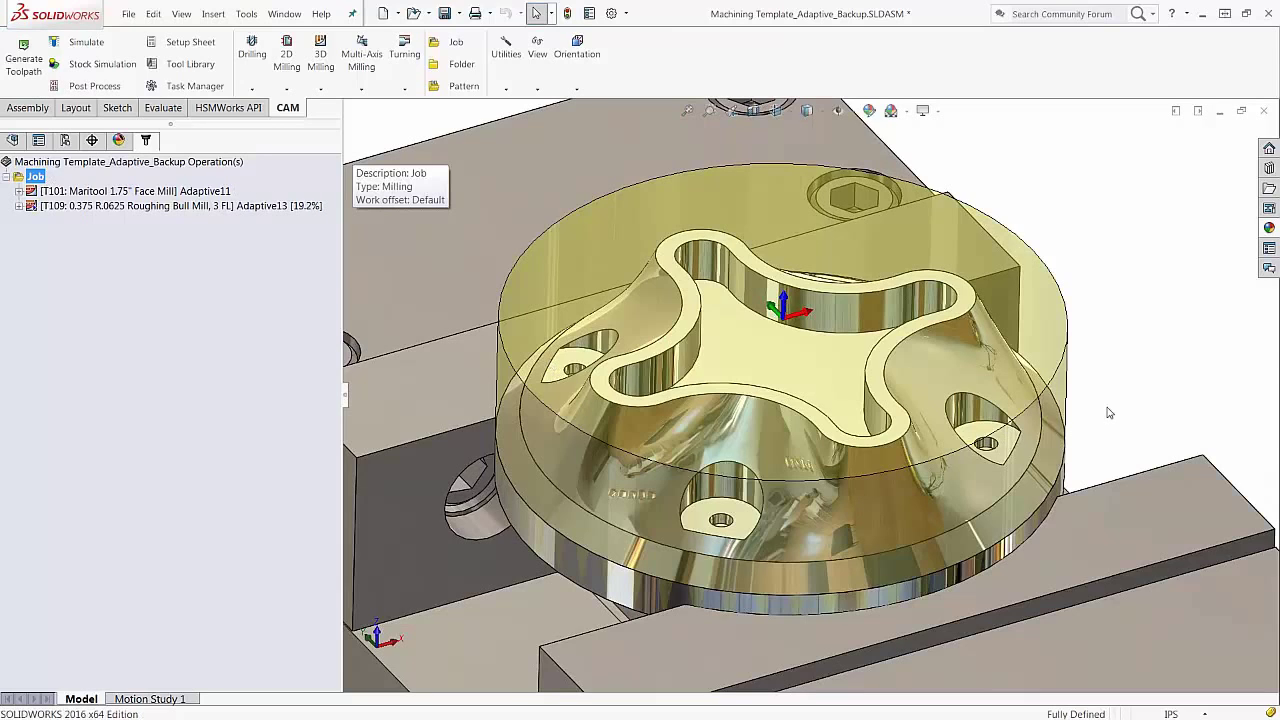
pyautogui.scroll(-2, 1110, 412)
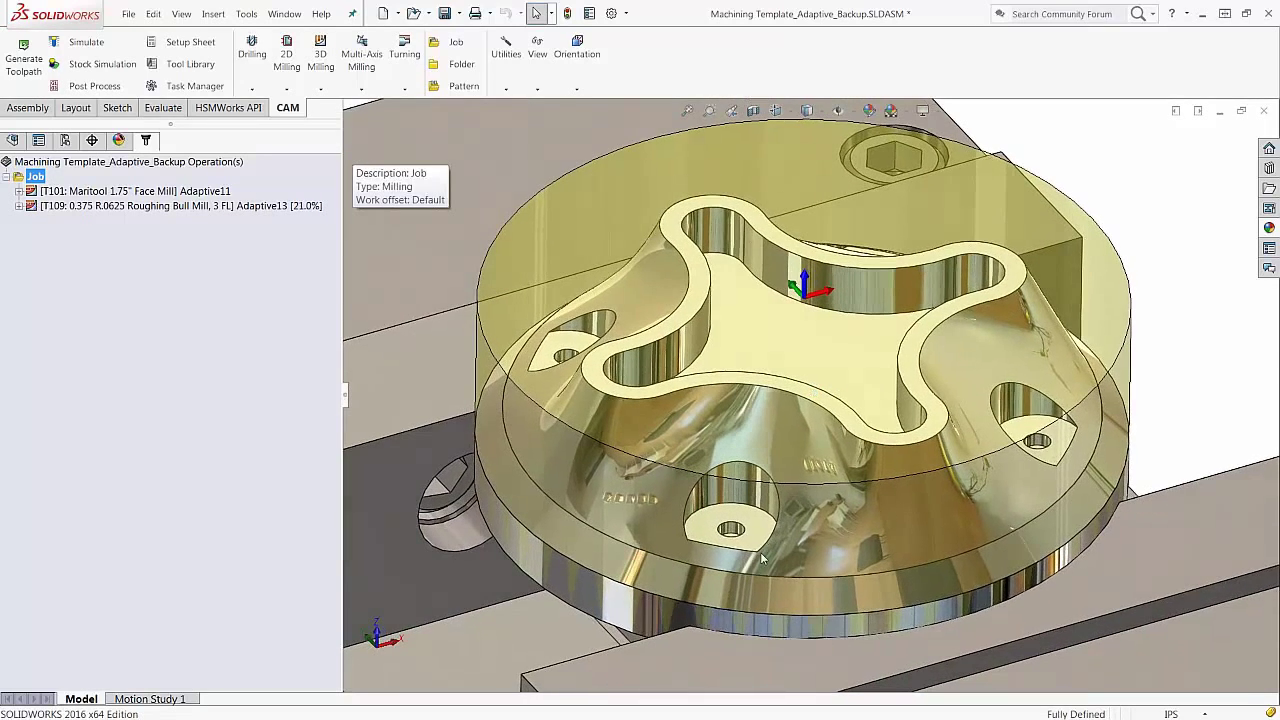
pyautogui.moveTo(731, 558); pyautogui.dragTo(740, 530, button='middle')
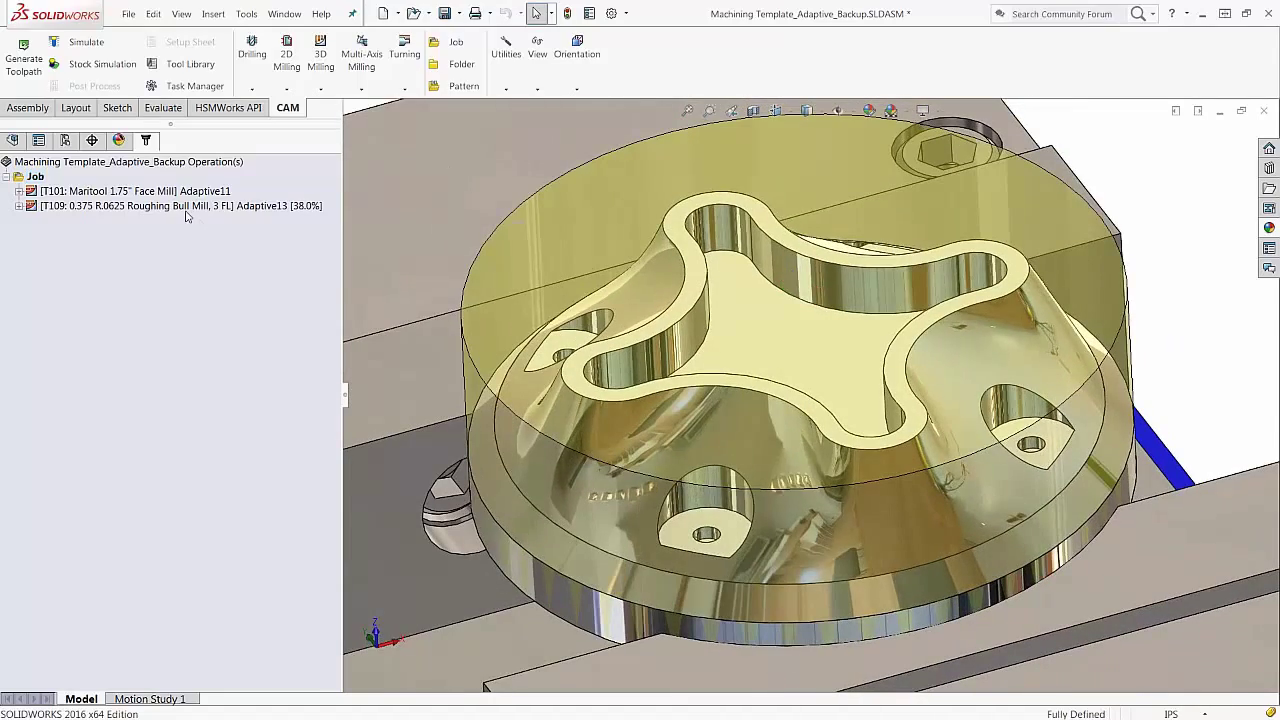
# Display the Adaptive13 toolpath and examine how it clears the flange pockets
pyautogui.click(183, 207)
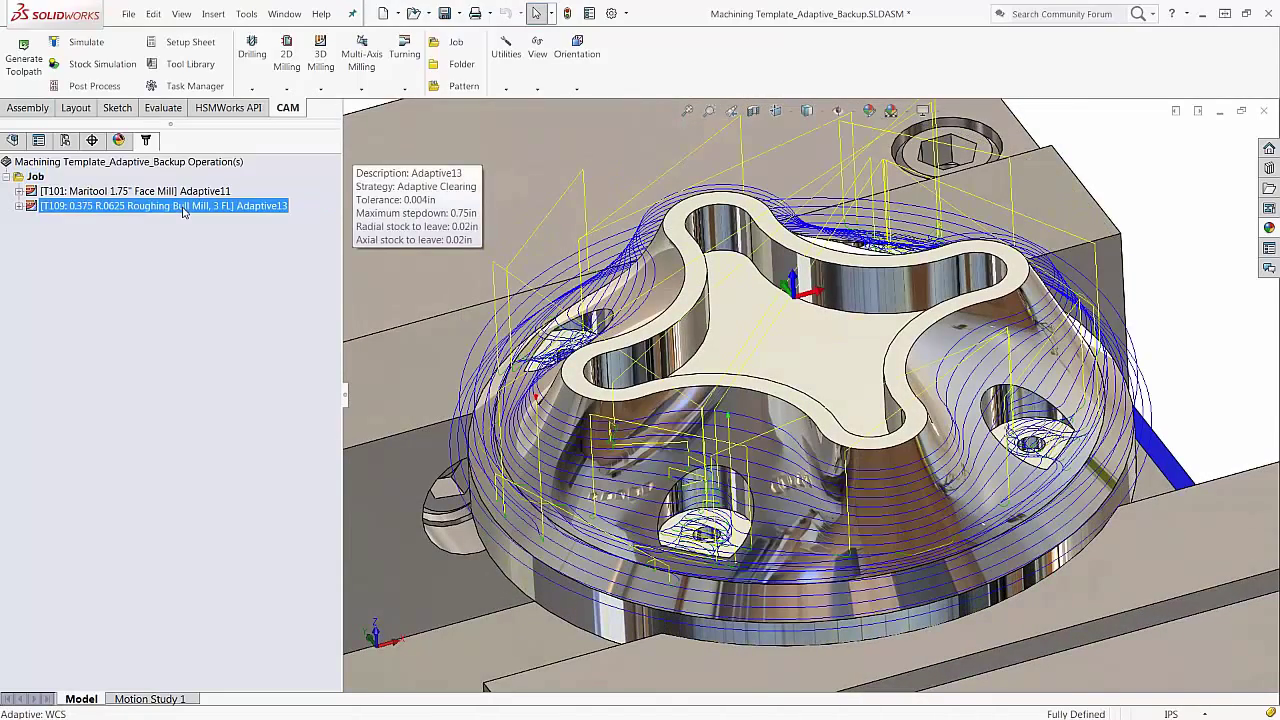
pyautogui.scroll(1, 534, 284)
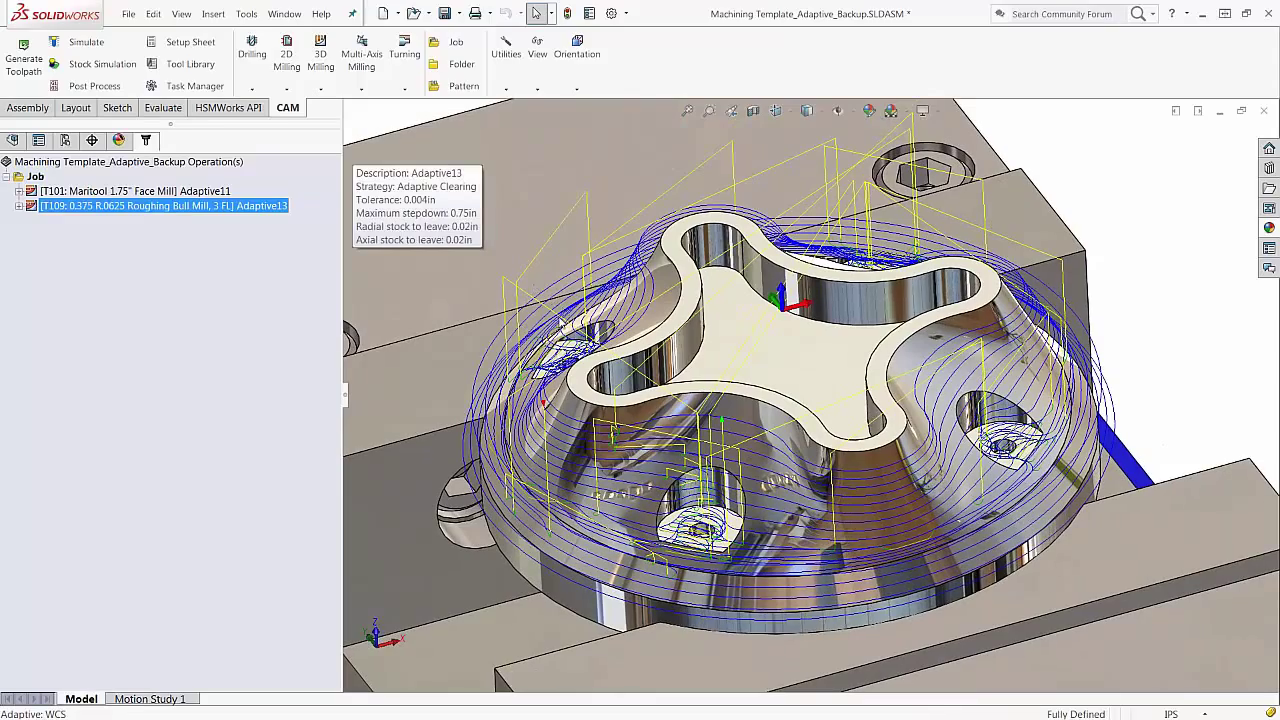
pyautogui.scroll(1, 987, 373)
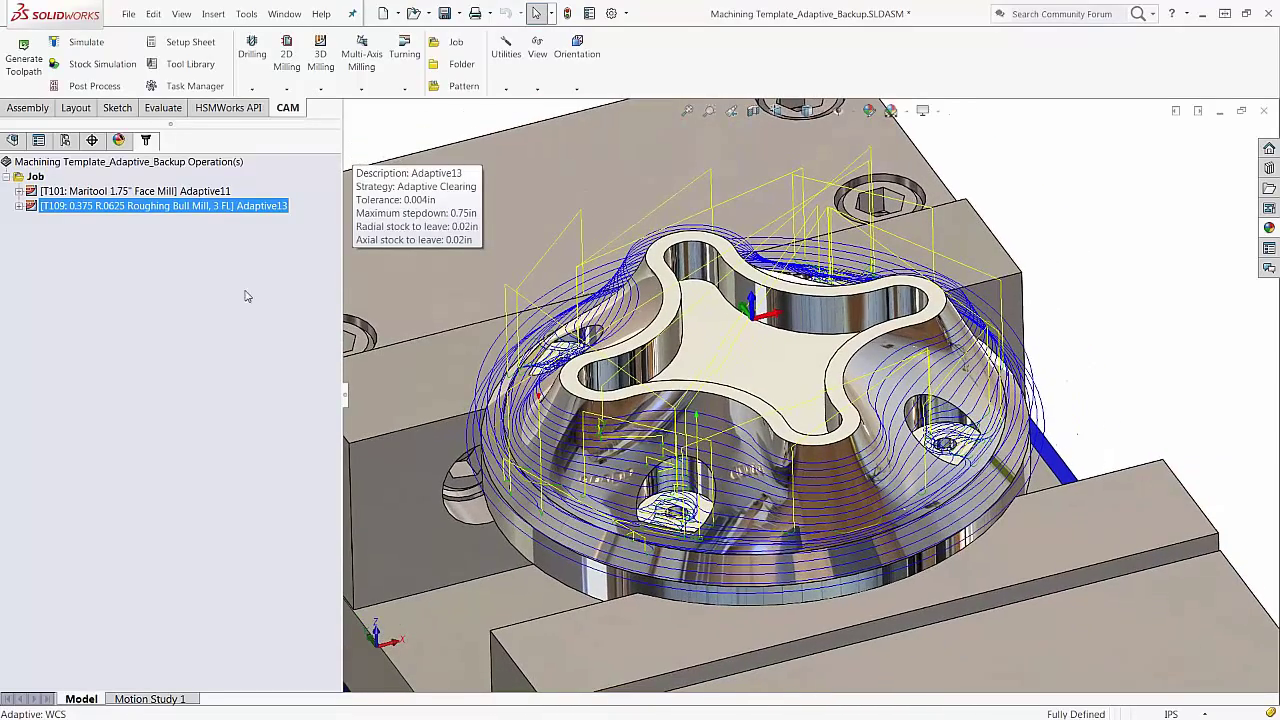
pyautogui.click(226, 285)
pyautogui.click(166, 207)
# Switch the part's configuration to 4_HOLE_2.50_HEIGHT and apply the change
pyautogui.moveTo(814, 394); pyautogui.dragTo(816, 402, button='middle')
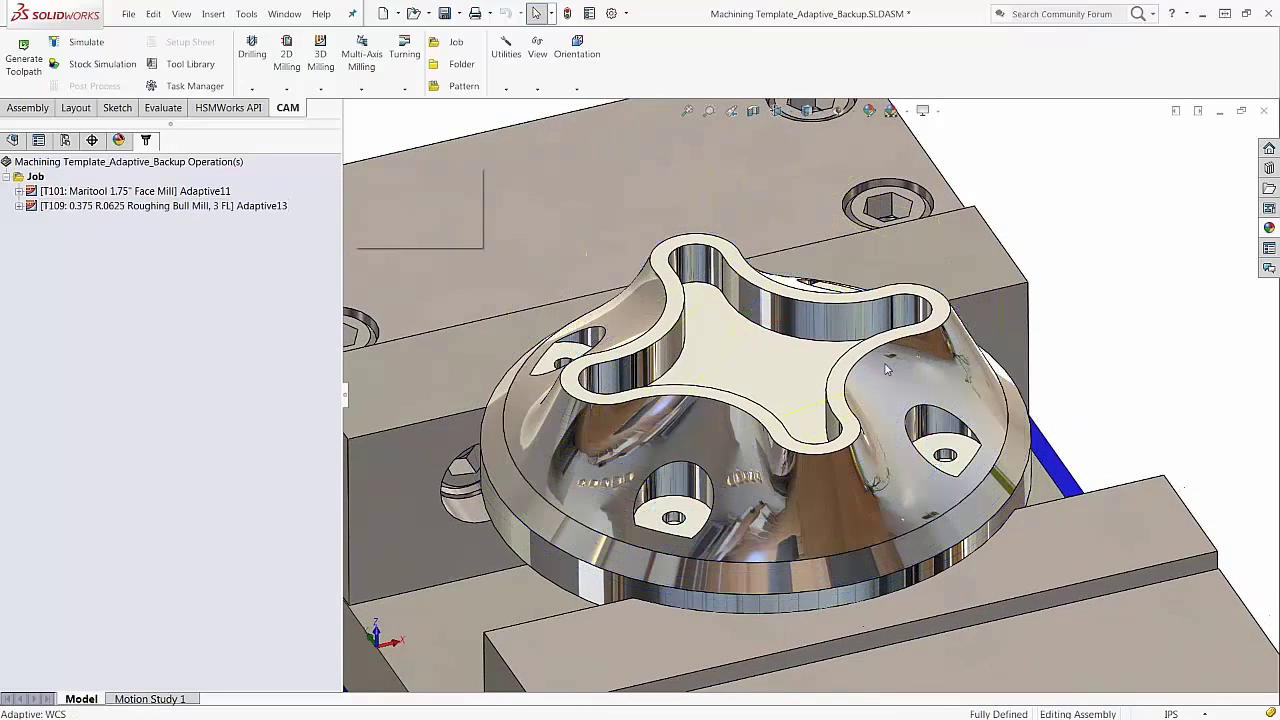
pyautogui.click(949, 367)
pyautogui.click(1003, 265)
pyautogui.click(1004, 279)
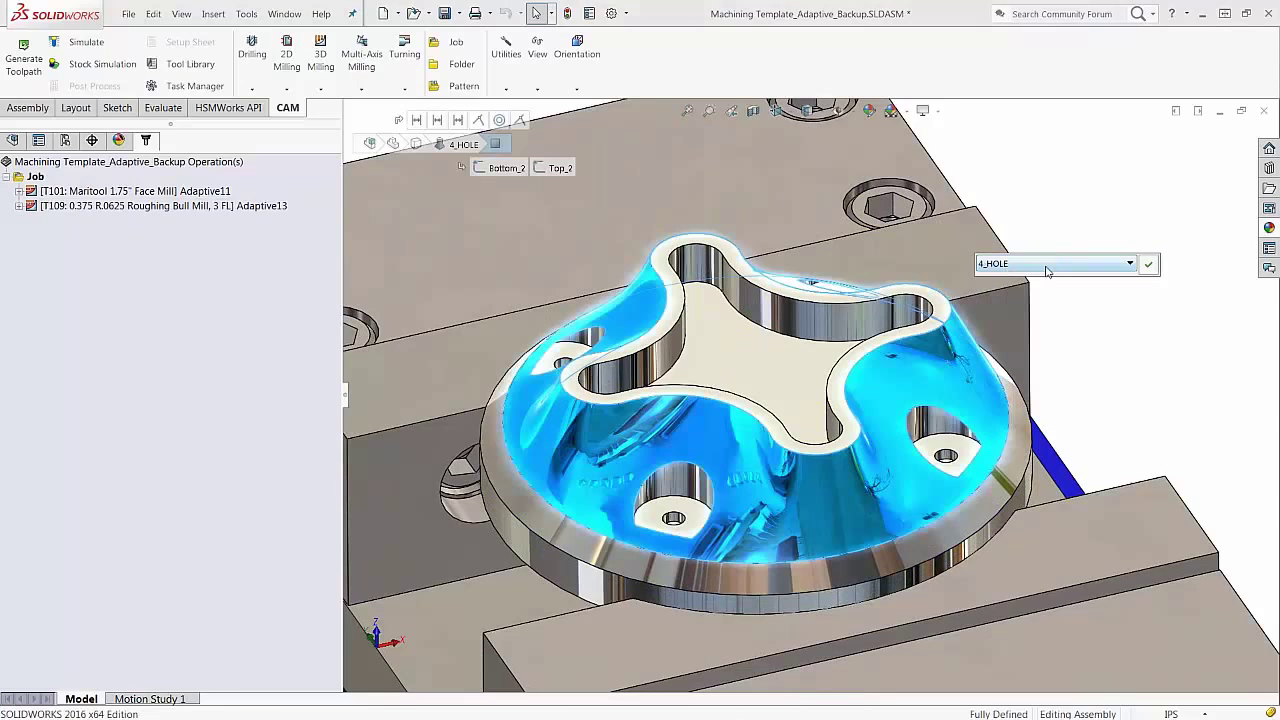
pyautogui.click(1115, 264)
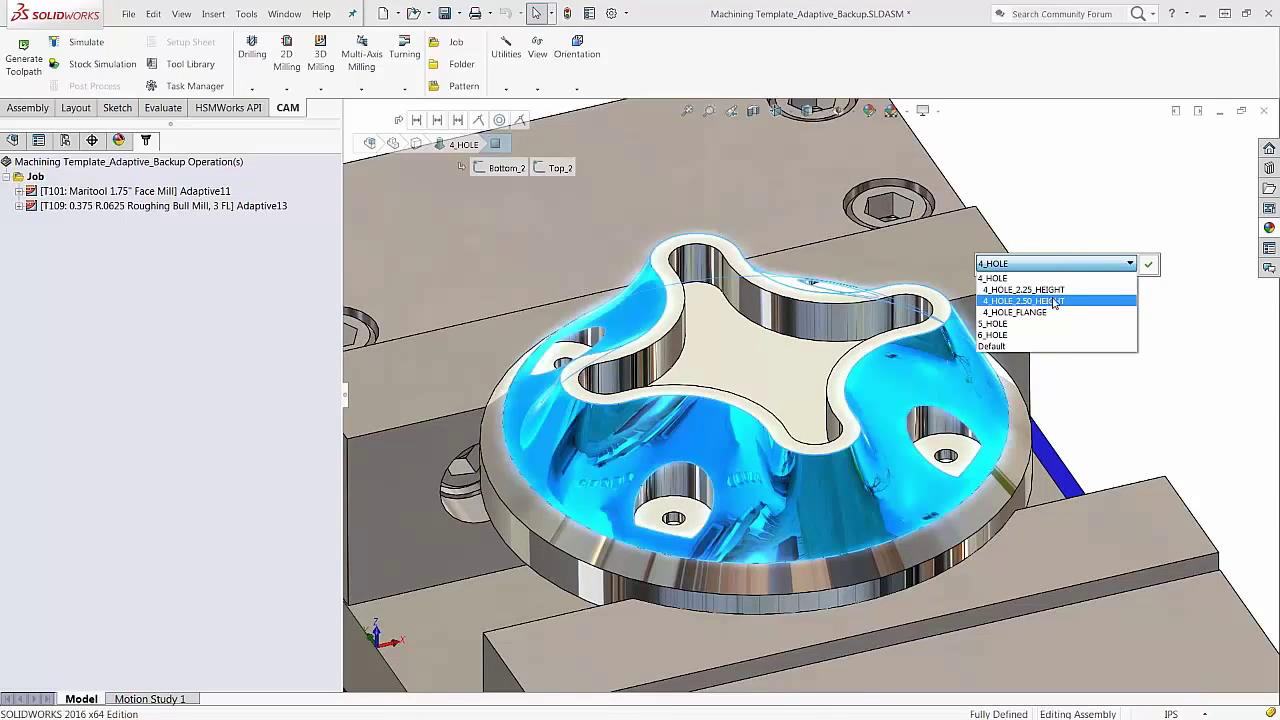
pyautogui.click(1054, 301)
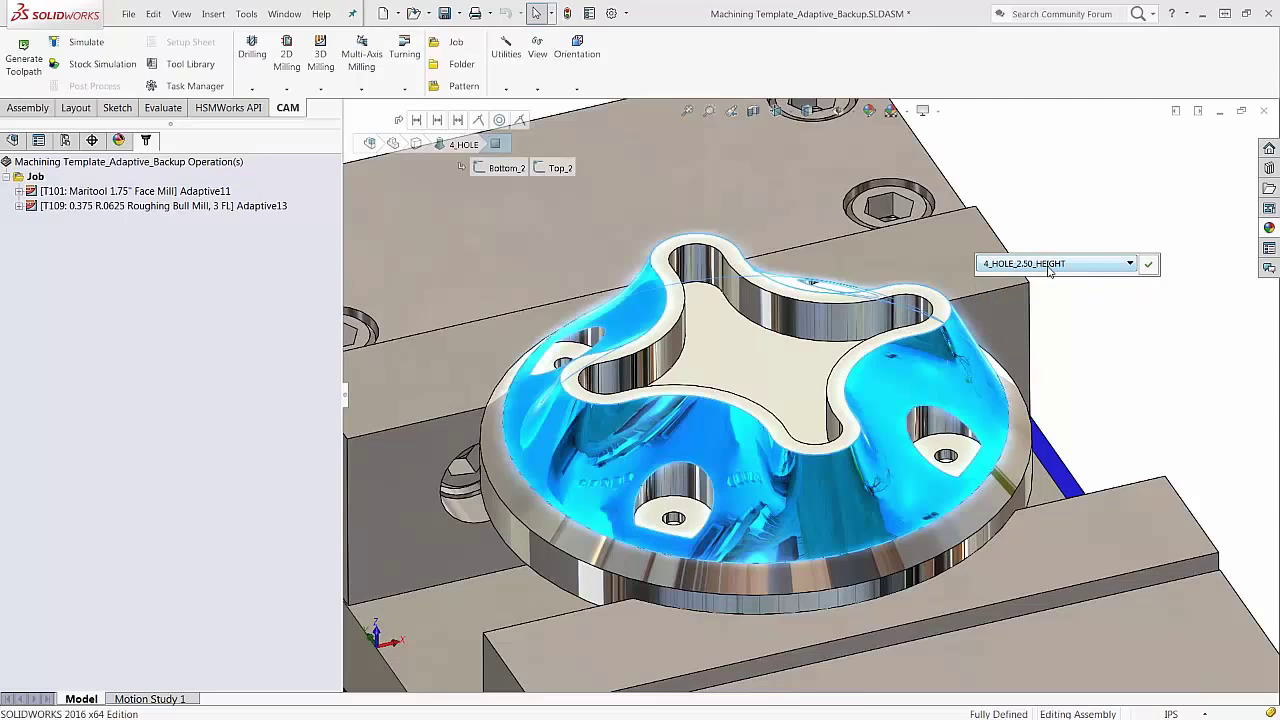
pyautogui.click(1148, 264)
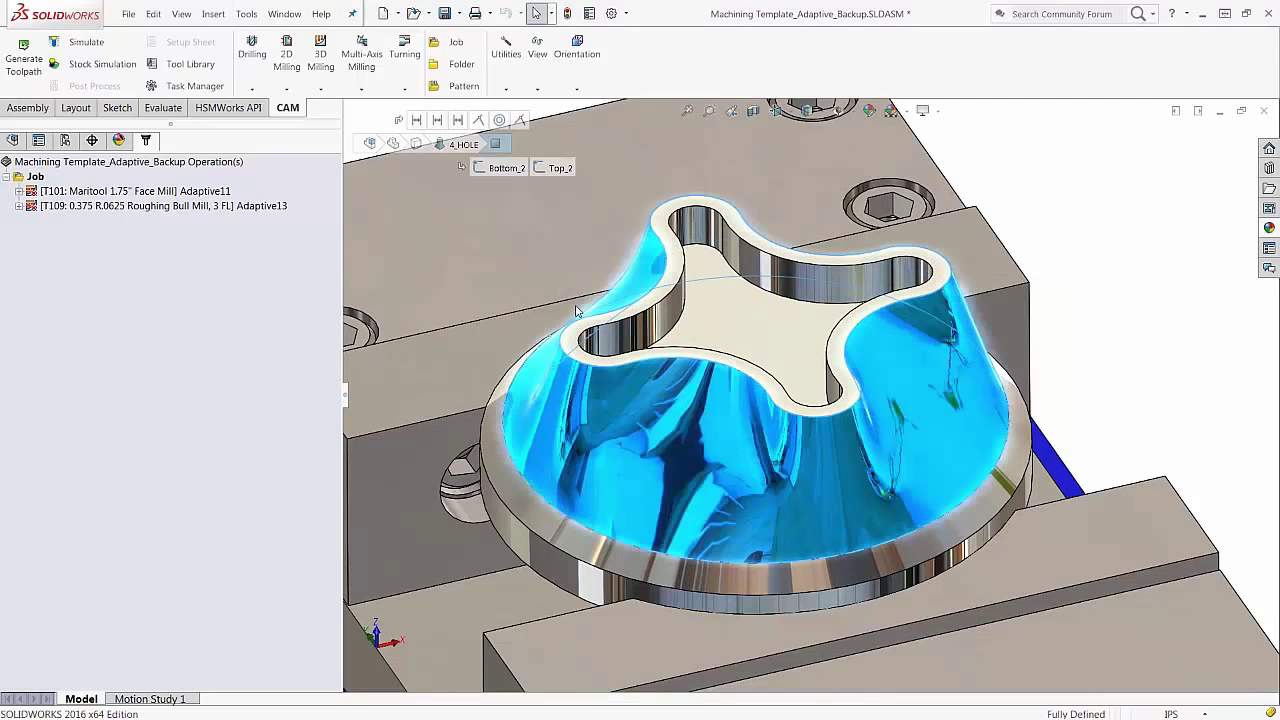
# Regenerate all toolpaths in the Job for the 2.50 height configuration
pyautogui.moveTo(734, 335); pyautogui.dragTo(546, 368, button='middle')
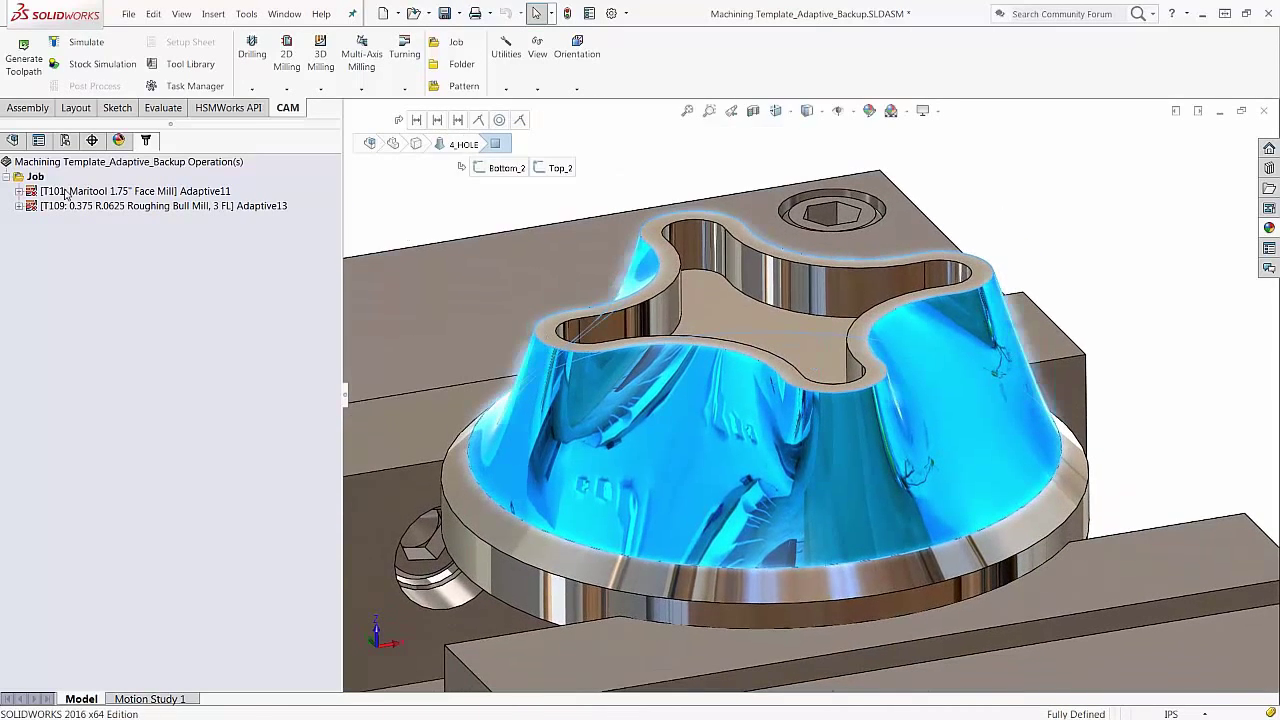
pyautogui.click(35, 176)
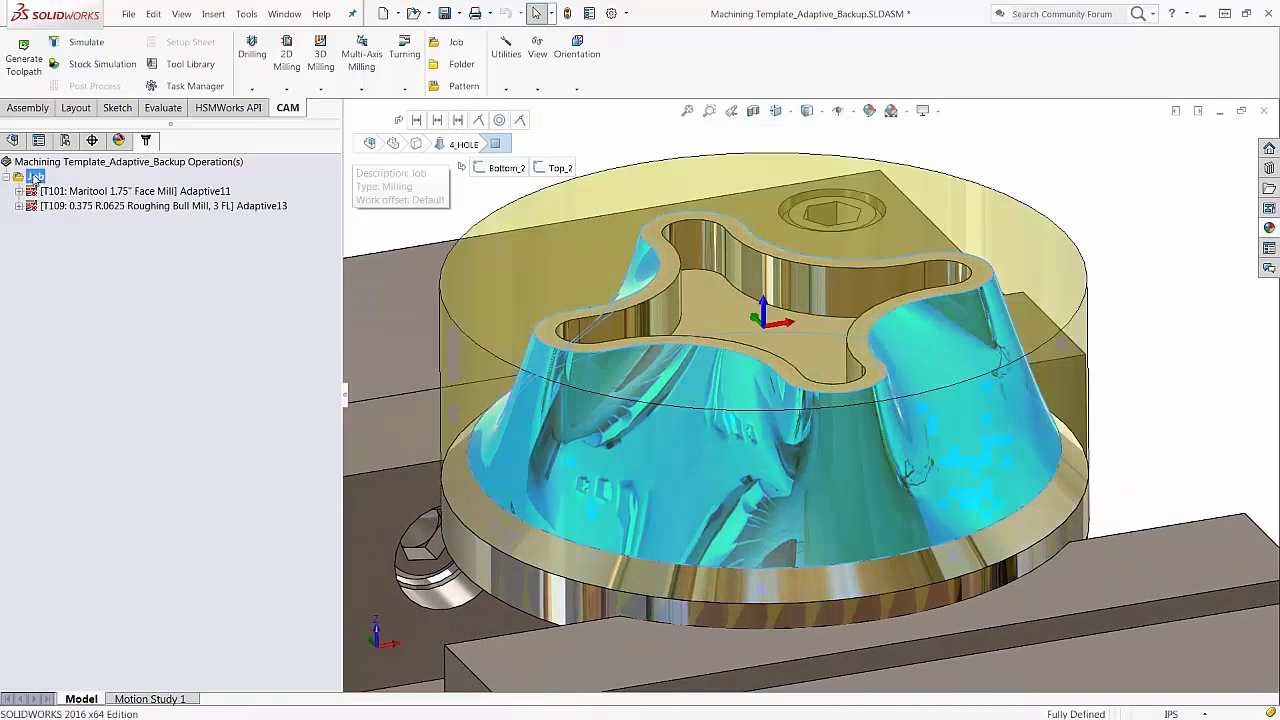
pyautogui.click(24, 62)
pyautogui.moveTo(796, 257); pyautogui.dragTo(606, 305, button='middle')
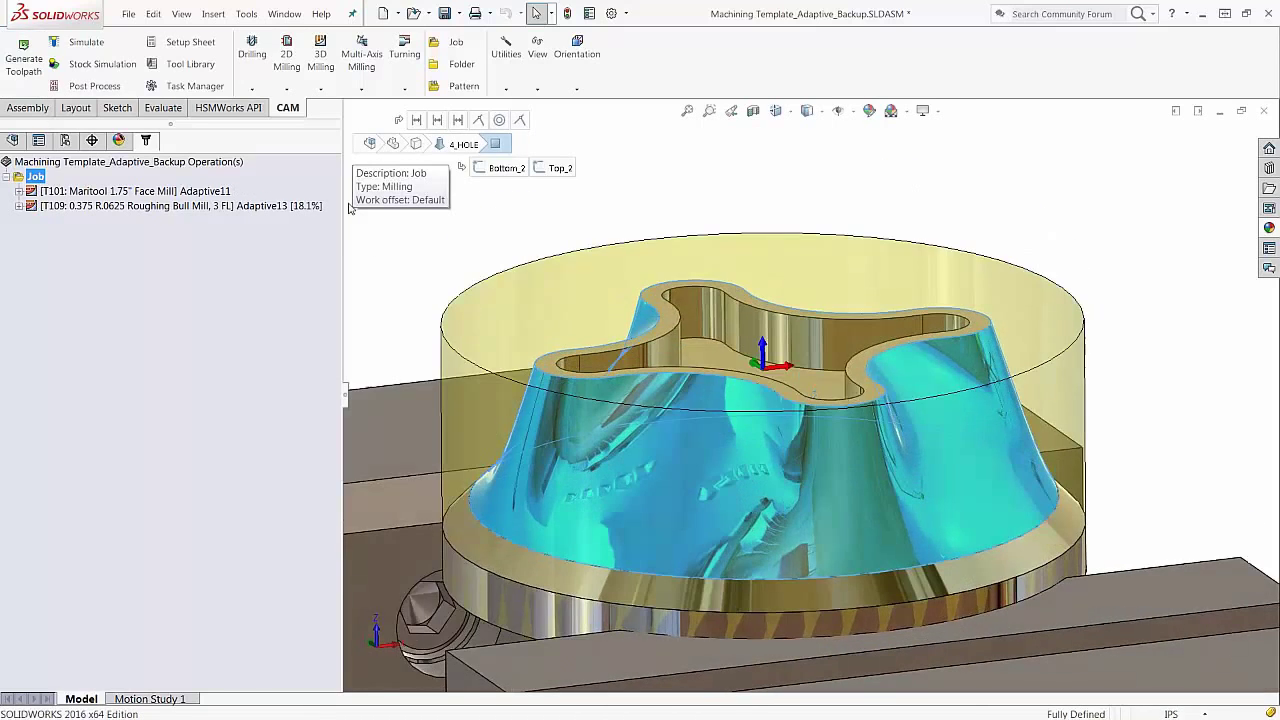
# Display the Adaptive11 and Adaptive13 toolpaths and examine how each follows the taller part
pyautogui.click(67, 191)
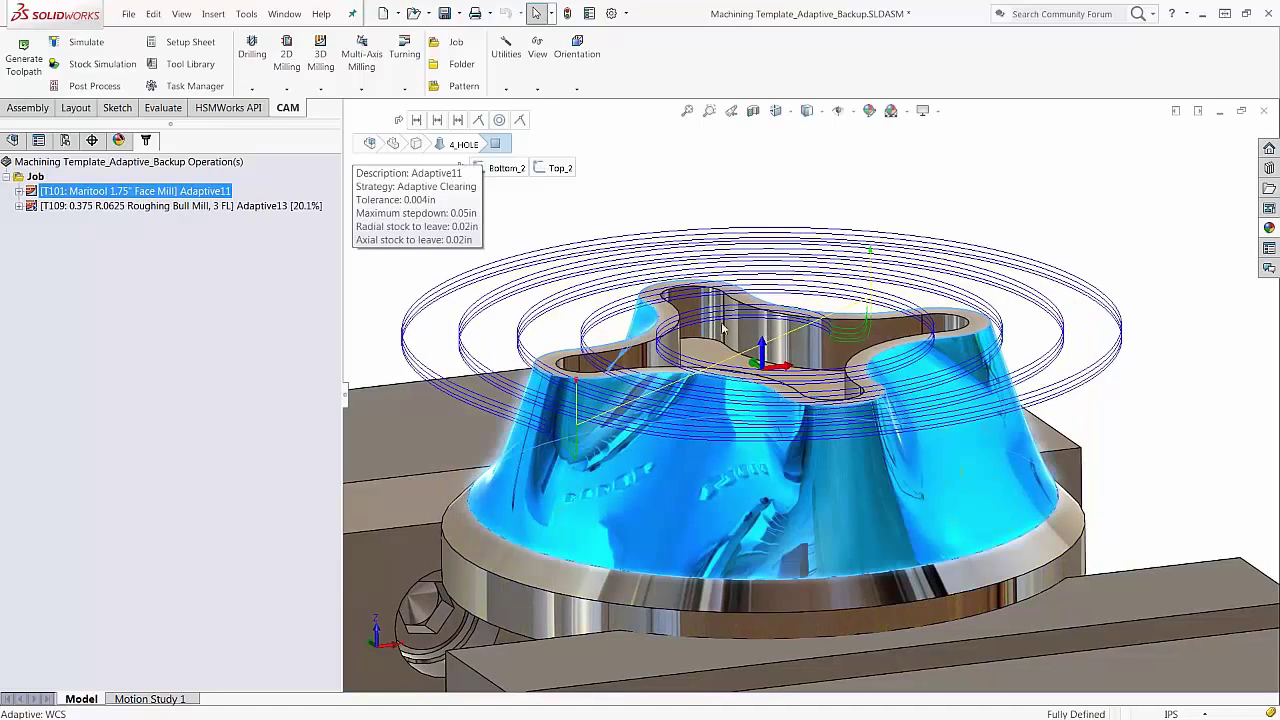
pyautogui.moveTo(693, 328); pyautogui.dragTo(755, 318, button='middle')
pyautogui.moveTo(726, 378); pyautogui.dragTo(729, 395, button='middle')
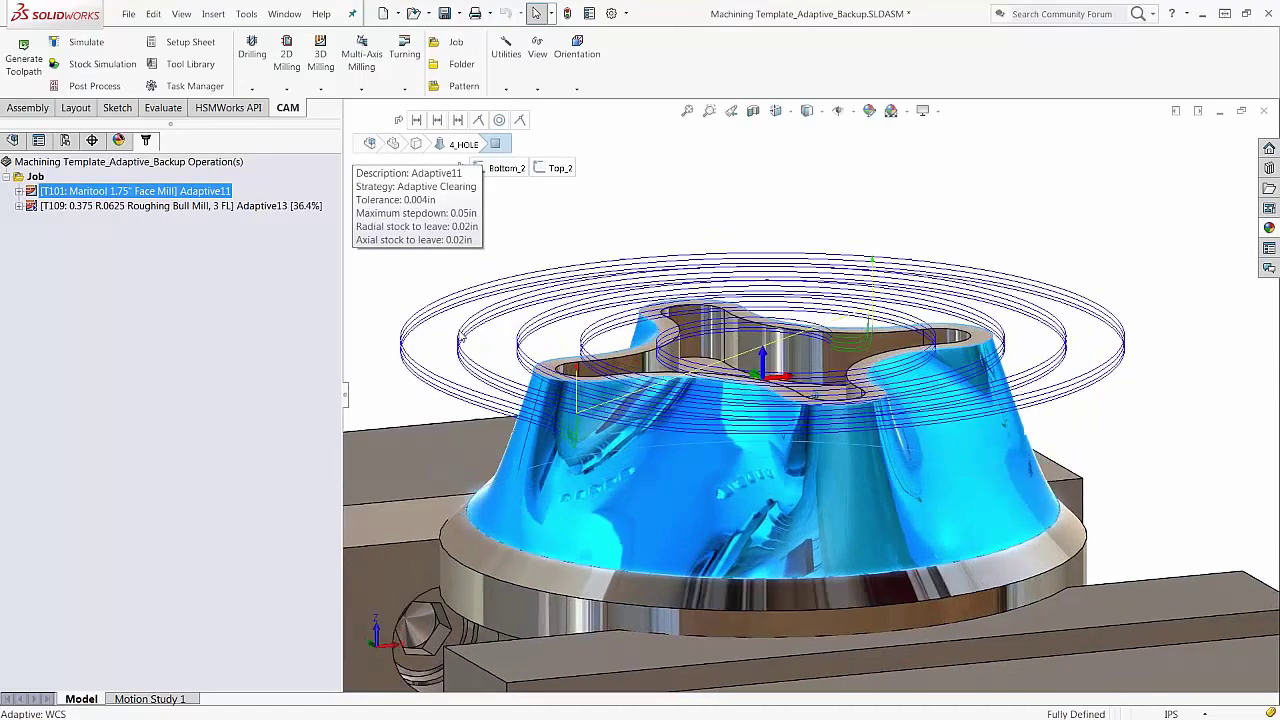
pyautogui.click(170, 208)
pyautogui.moveTo(808, 337); pyautogui.dragTo(826, 341, button='middle')
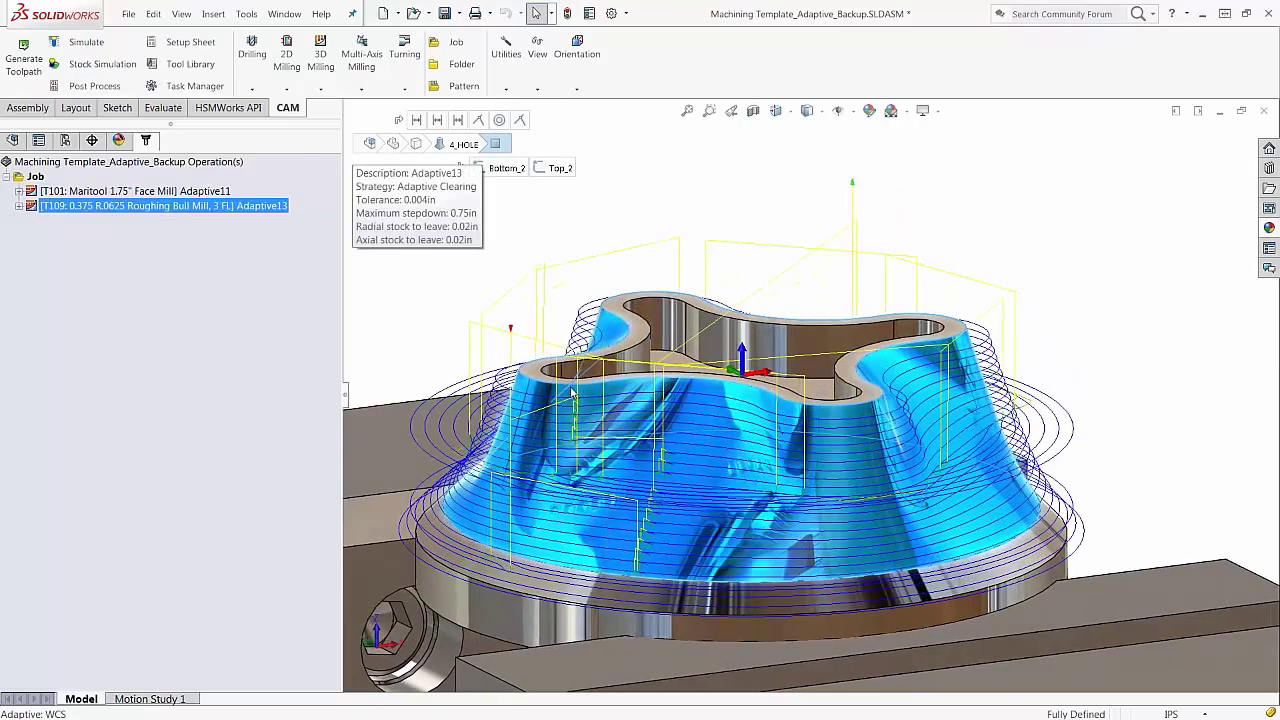
pyautogui.moveTo(717, 355)
pyautogui.mouseDown(button='middle')
pyautogui.moveTo(792, 331)
pyautogui.moveTo(722, 343)
pyautogui.mouseUp(button='middle')
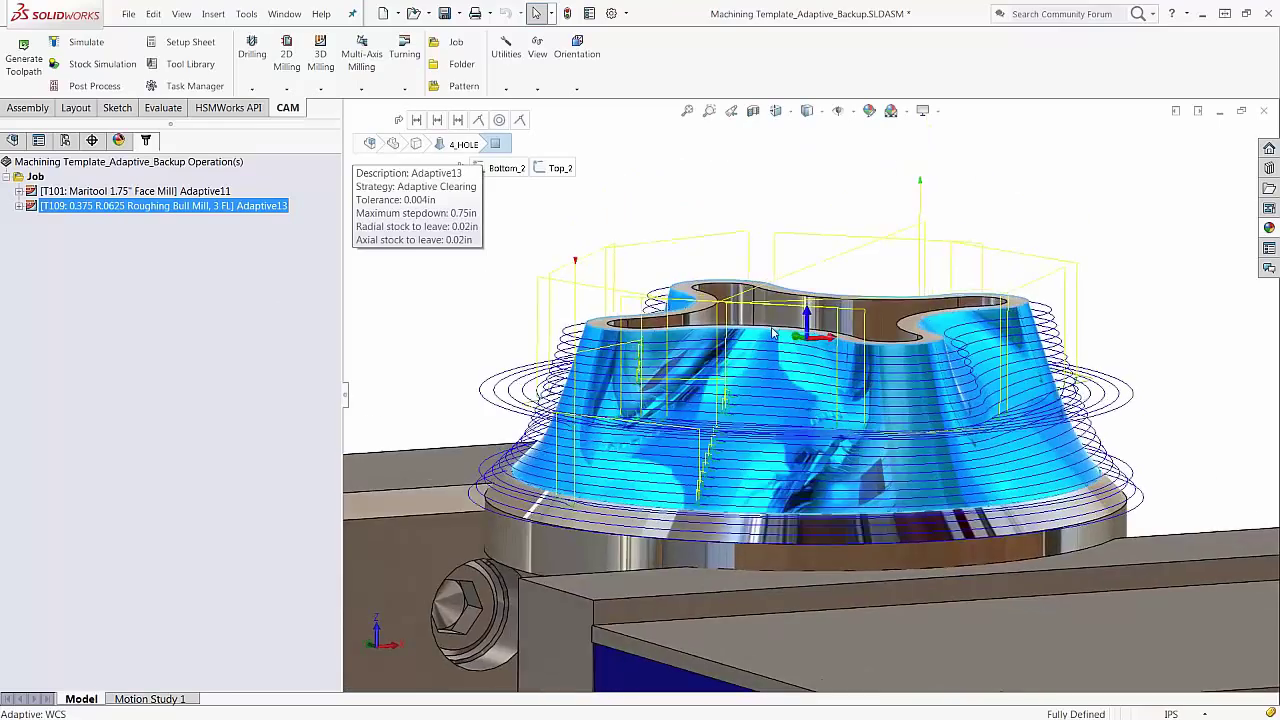
# Run a stock simulation of Adaptive13, review the simulation events and machined stock, and exit the simulation
pyautogui.click(88, 64)
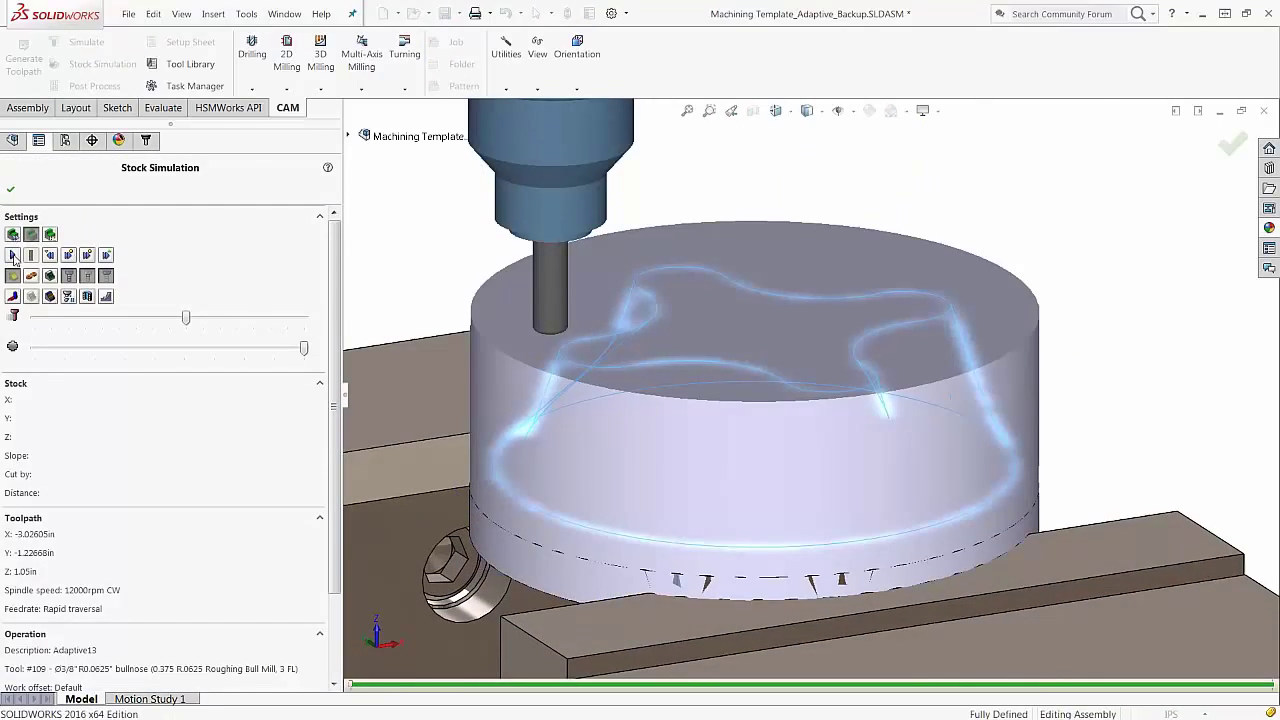
pyautogui.click(12, 255)
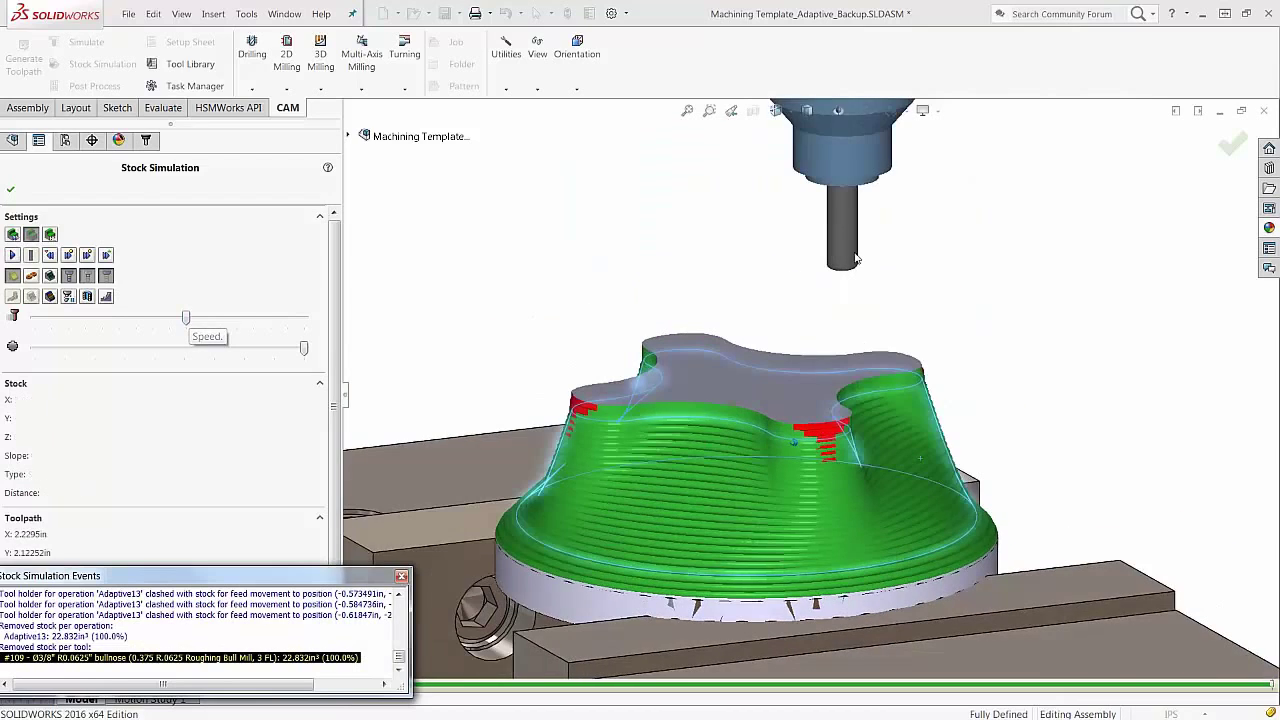
pyautogui.moveTo(185, 317); pyautogui.dragTo(152, 317)
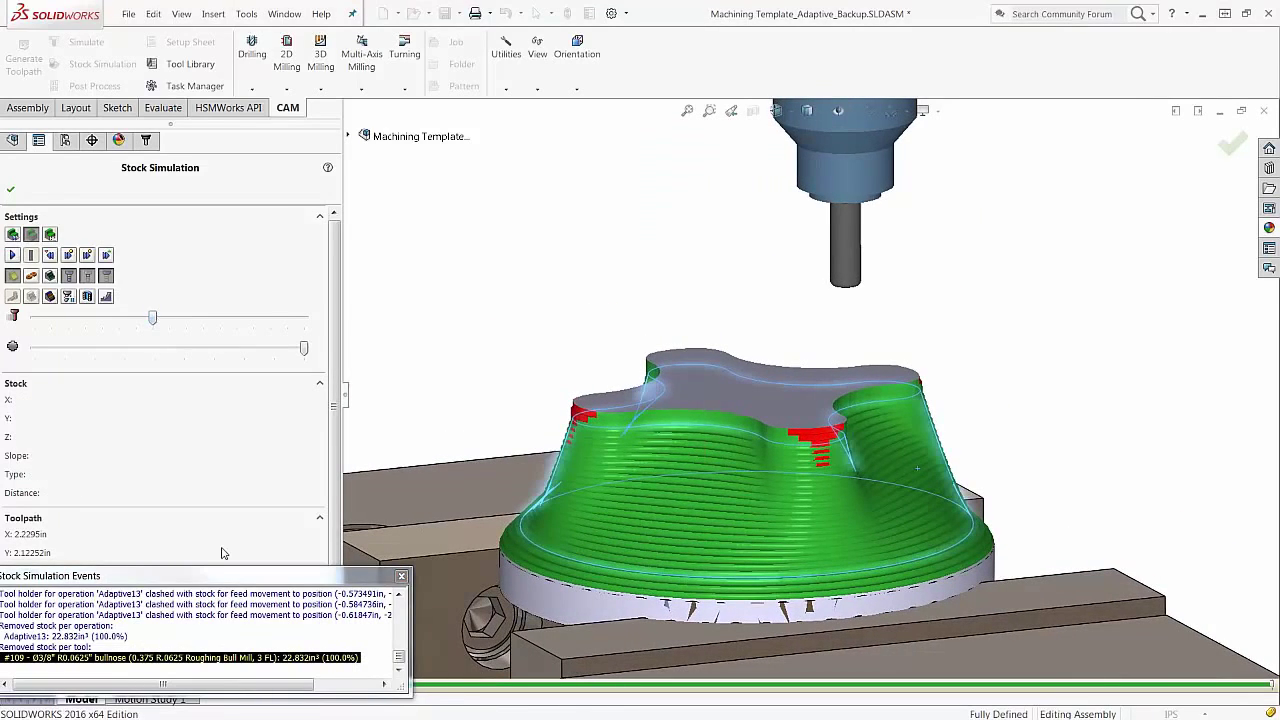
pyautogui.moveTo(224, 576); pyautogui.dragTo(266, 514)
pyautogui.moveTo(450, 595); pyautogui.dragTo(451, 579)
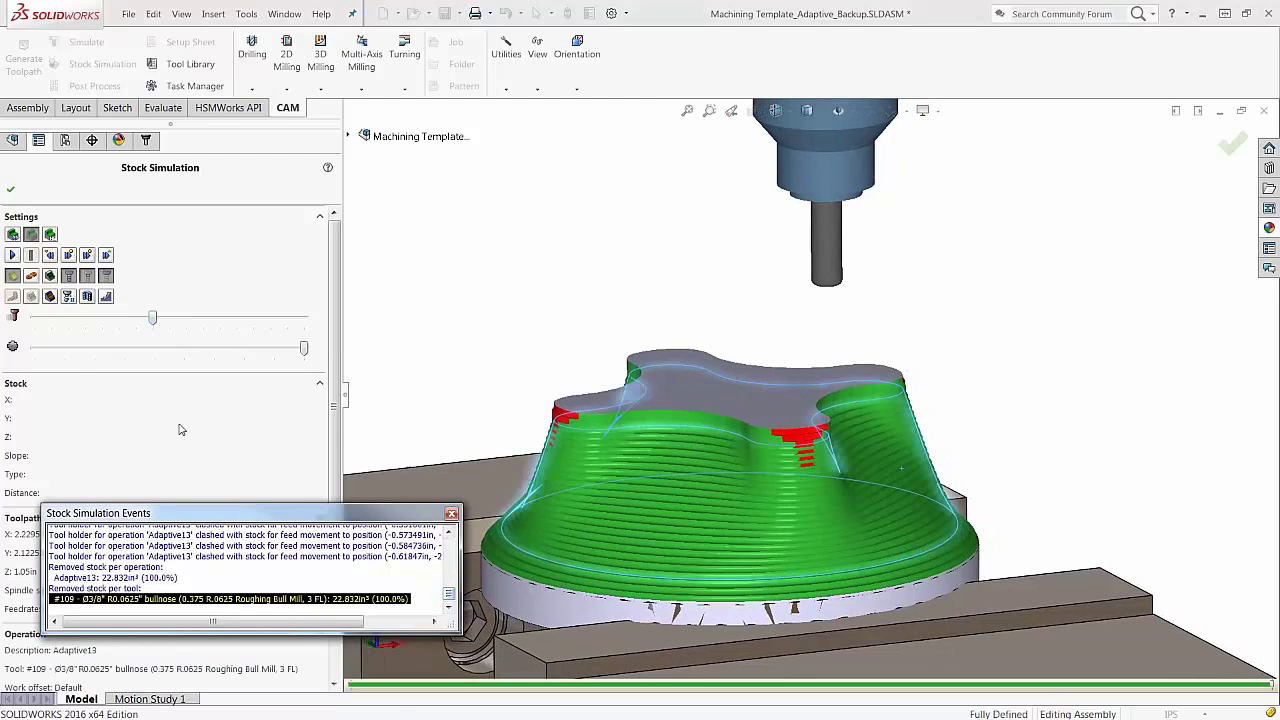
pyautogui.click(451, 513)
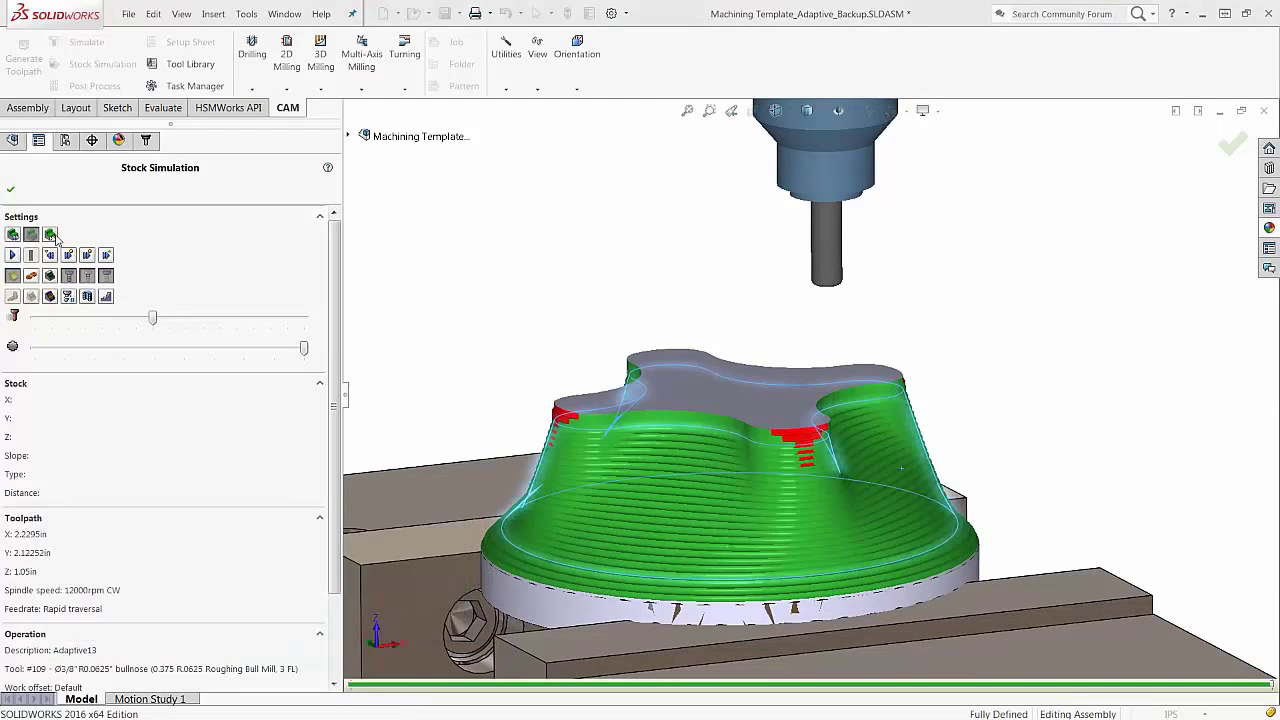
pyautogui.click(12, 192)
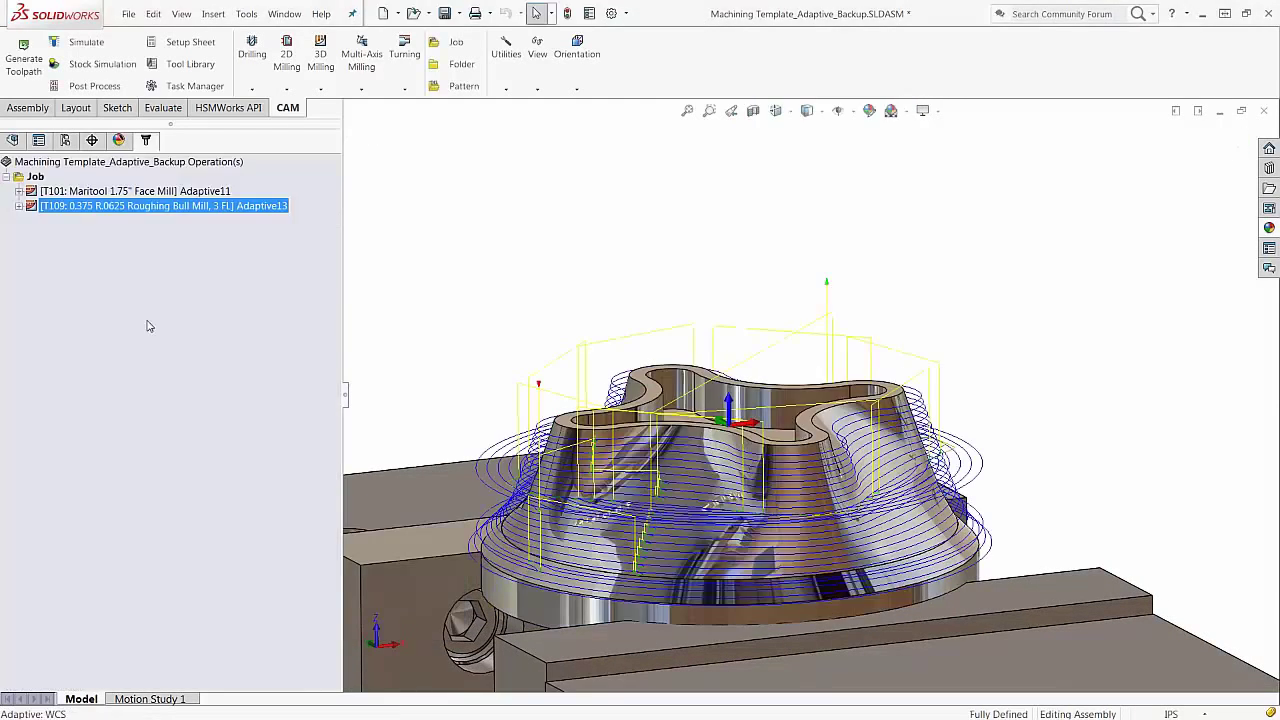
# Enable Shaft & Holder on the Adaptive13 operation, set its mode to Pull away, and accept the operation
pyautogui.click(138, 207)
pyautogui.rightClick(138, 208)
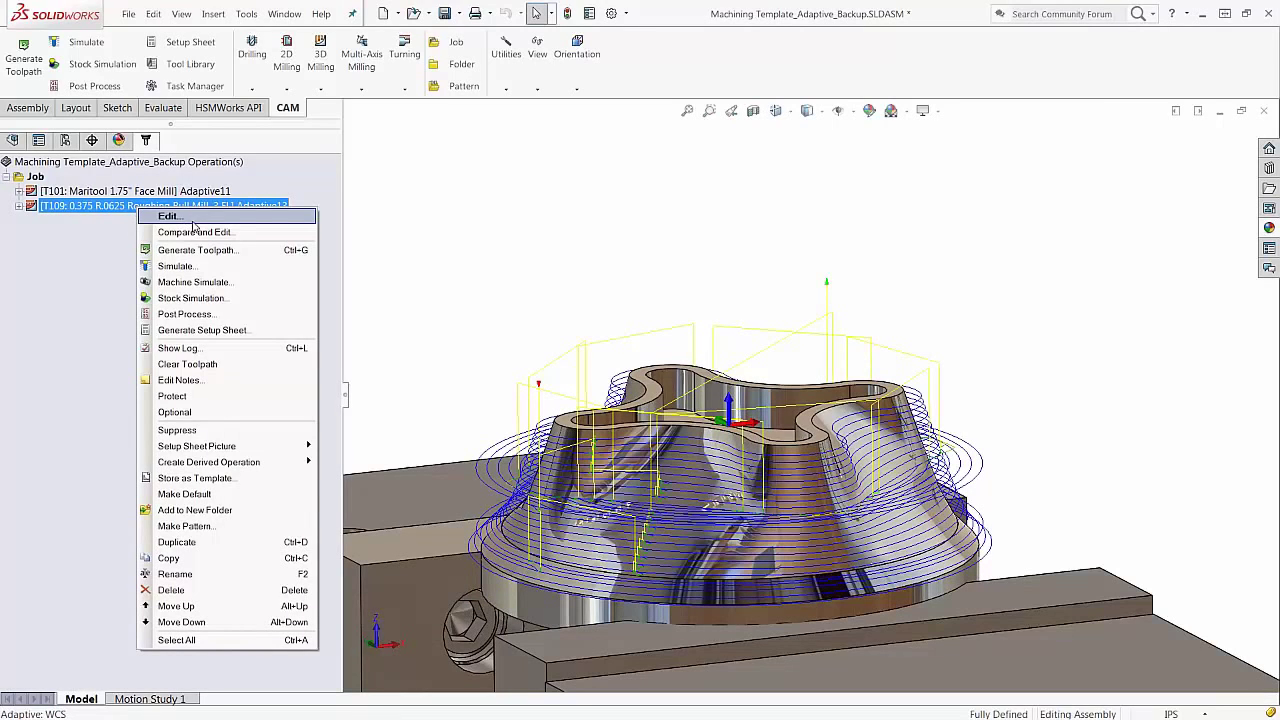
pyautogui.click(168, 216)
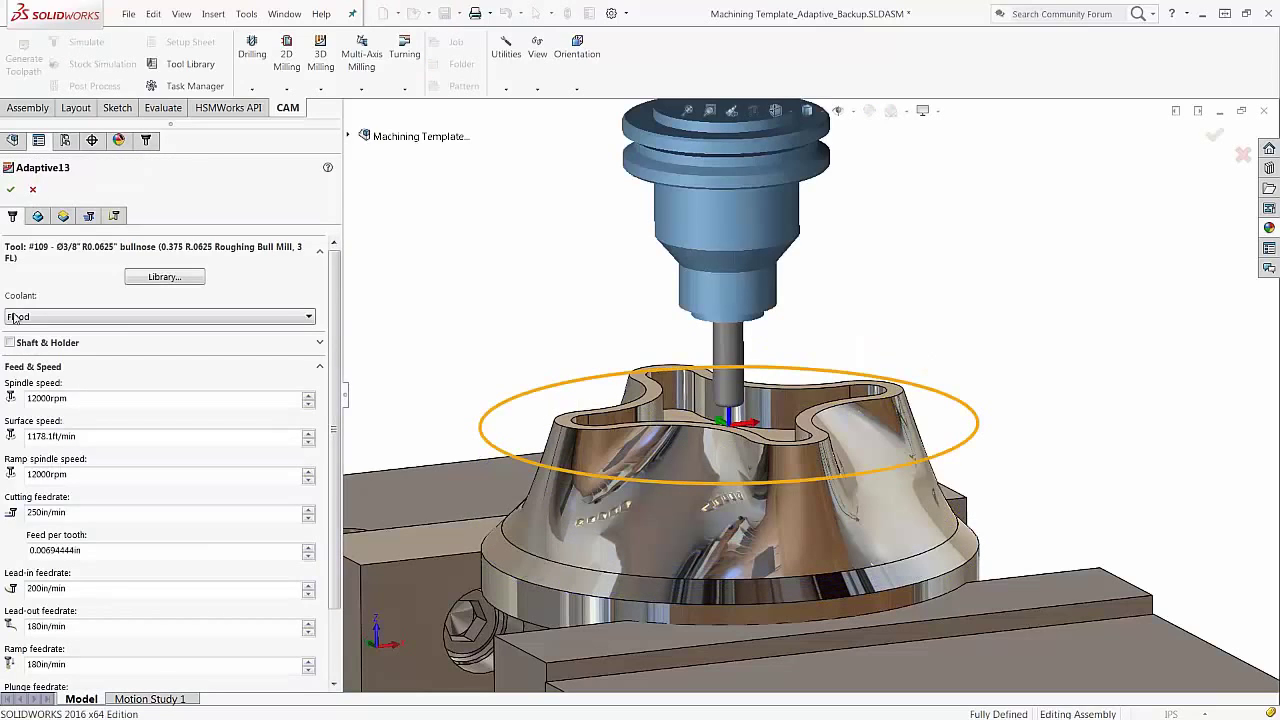
pyautogui.click(10, 343)
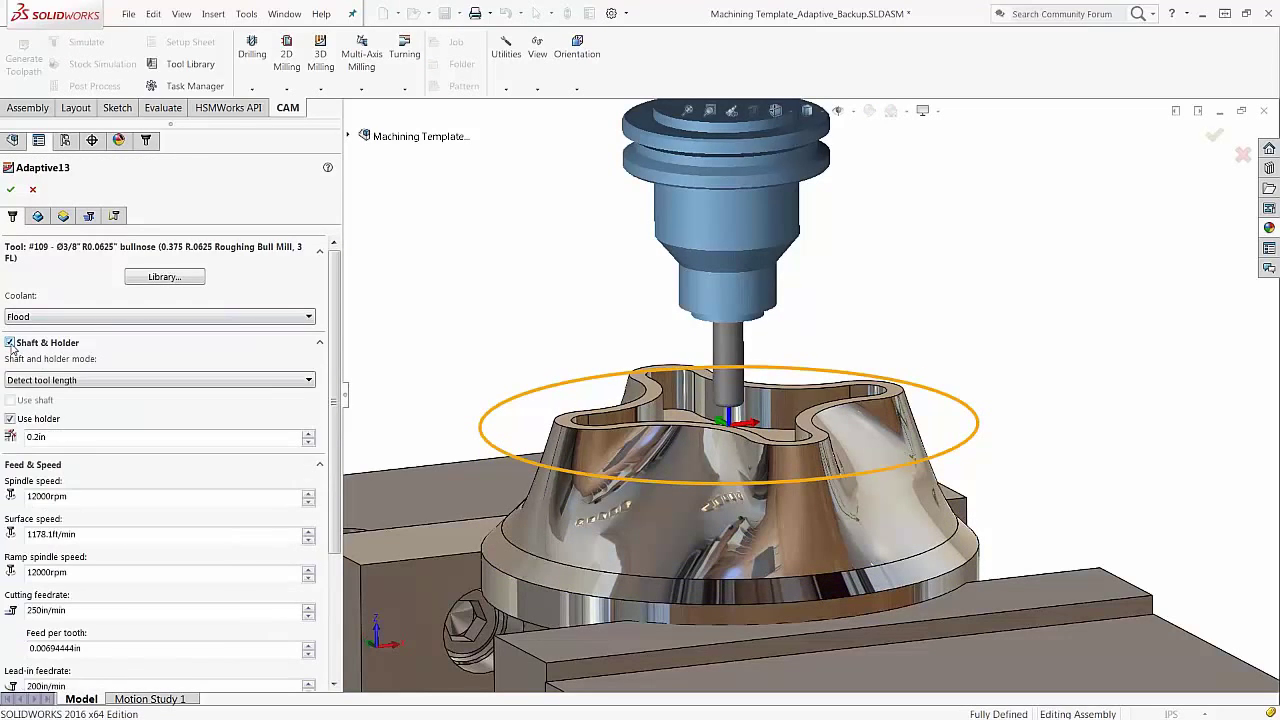
pyautogui.click(294, 386)
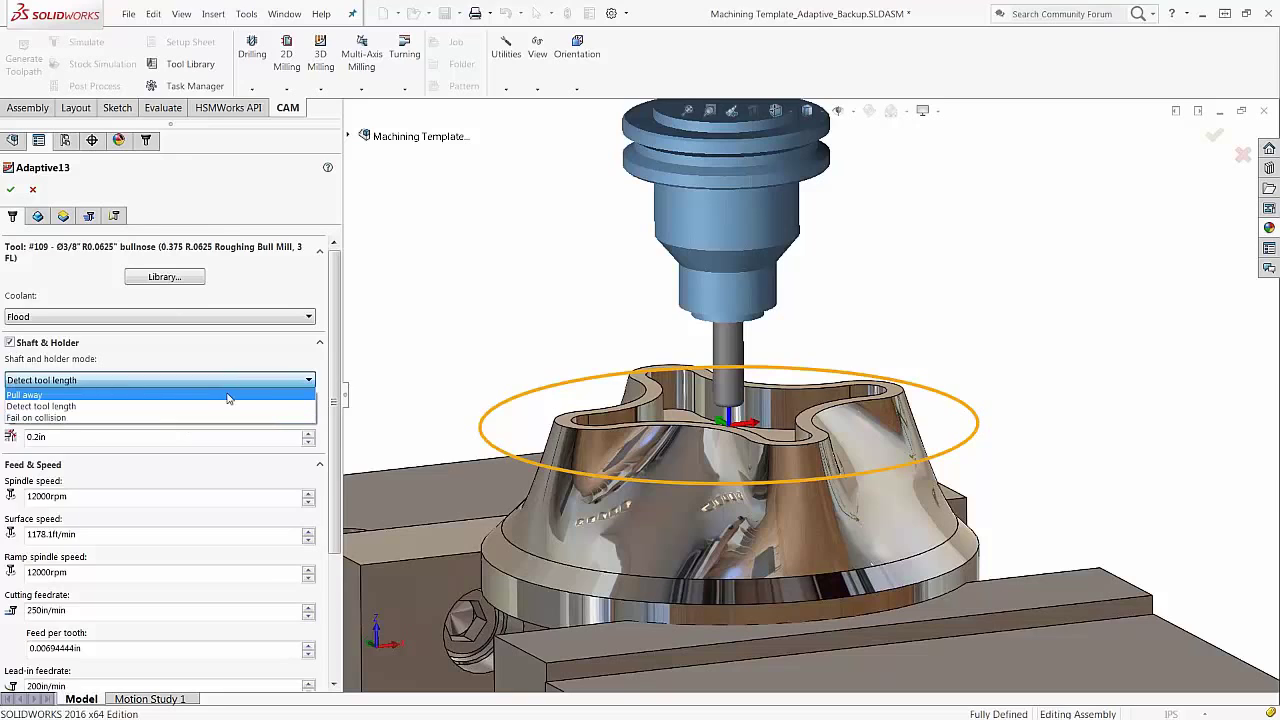
pyautogui.click(226, 395)
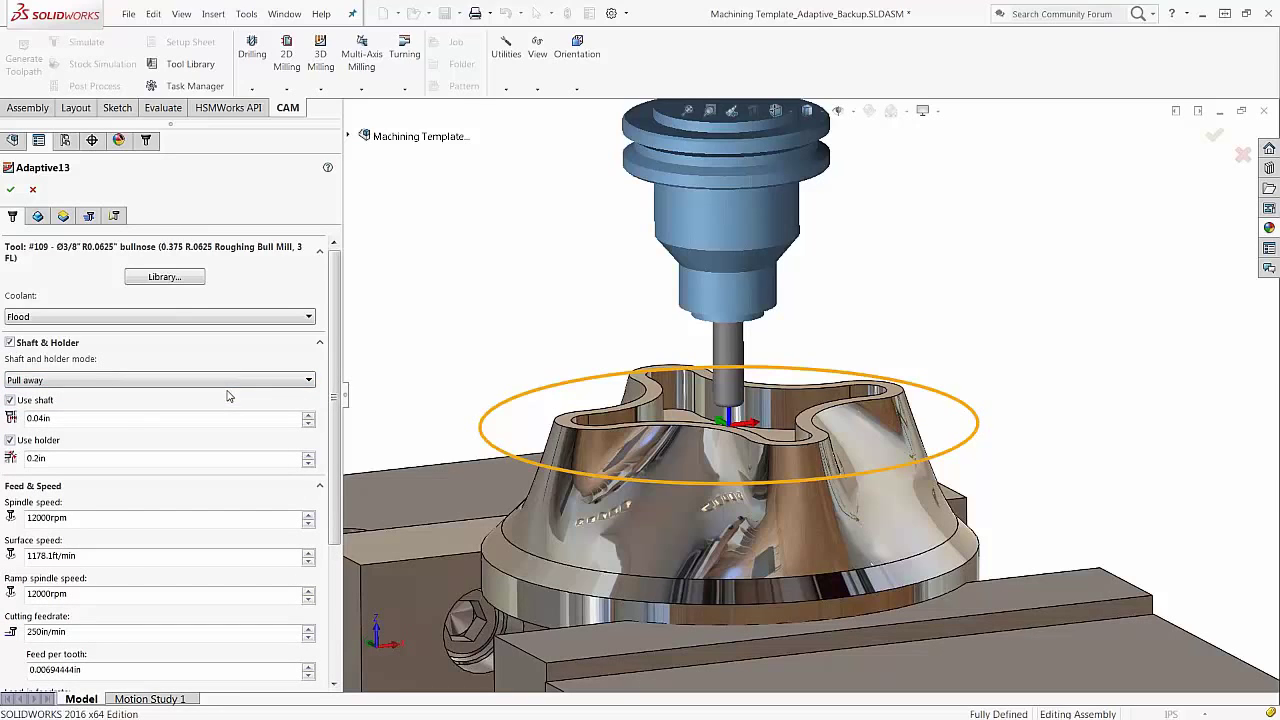
pyautogui.click(10, 189)
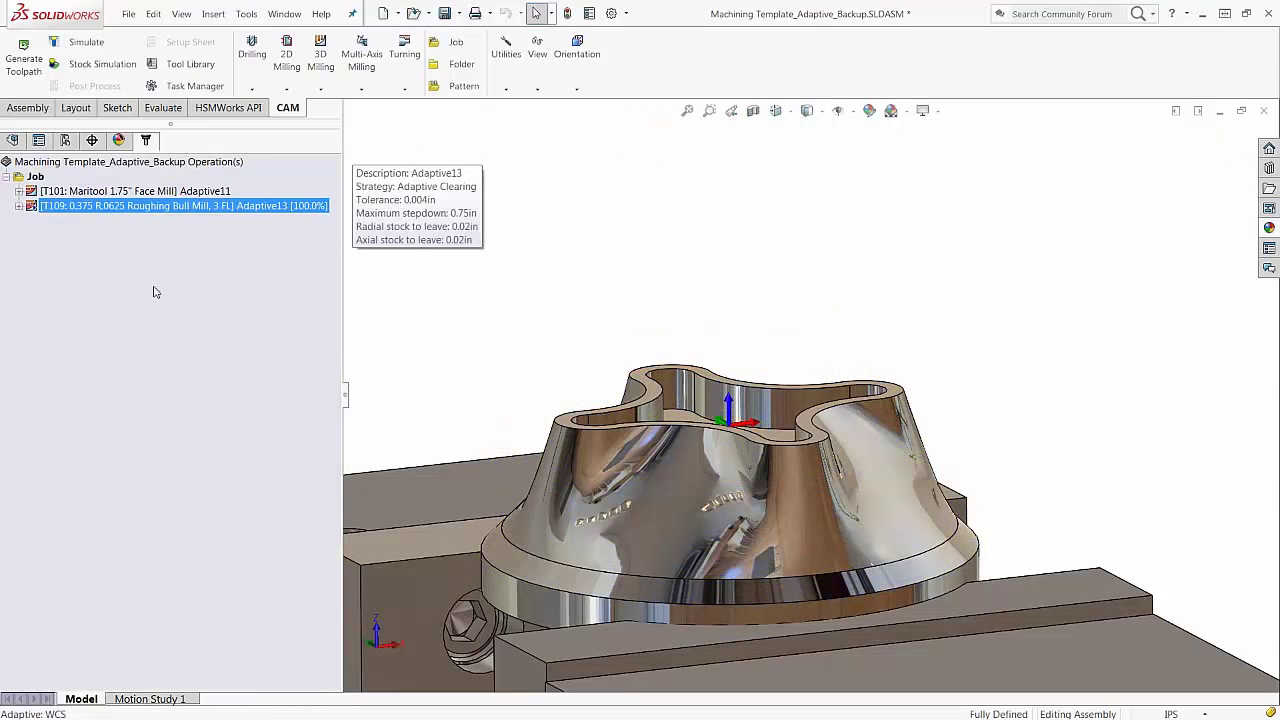
# Display the Job's stock around the part and examine the regenerated Adaptive13 toolpath
pyautogui.click(36, 178)
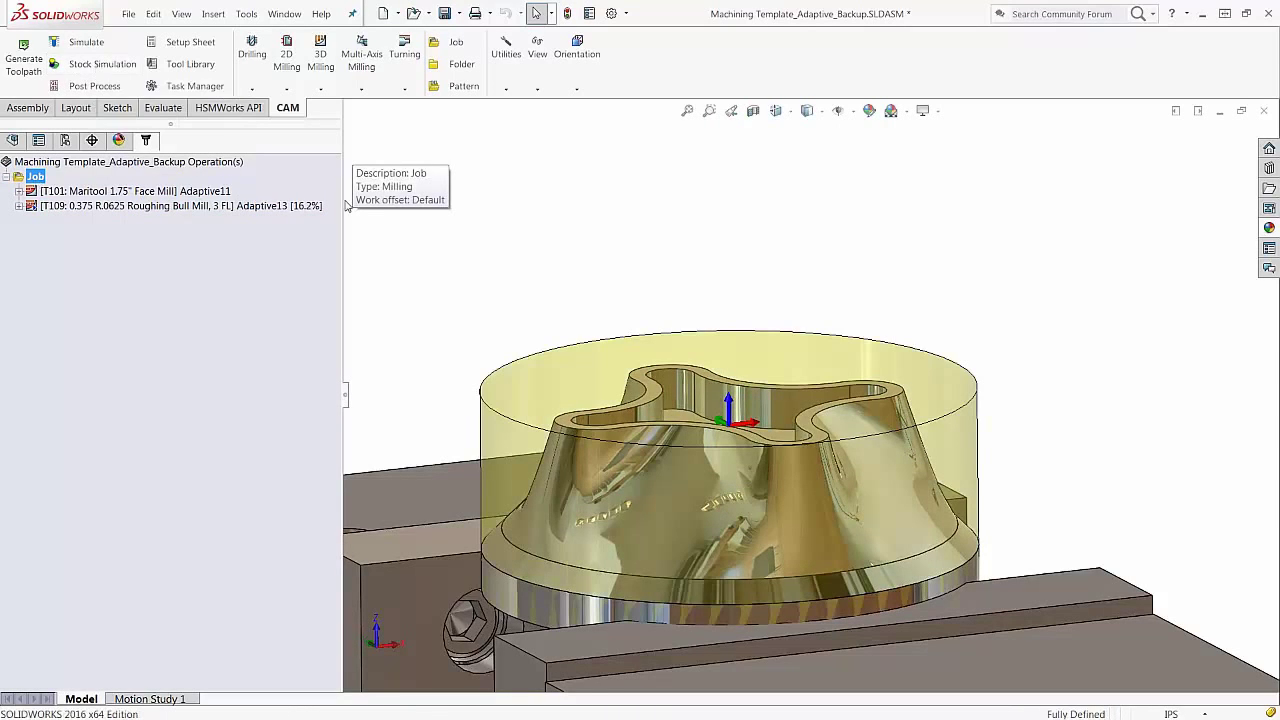
pyautogui.moveTo(592, 243)
pyautogui.mouseDown(button='middle')
pyautogui.moveTo(632, 251)
pyautogui.moveTo(594, 248)
pyautogui.mouseUp(button='middle')
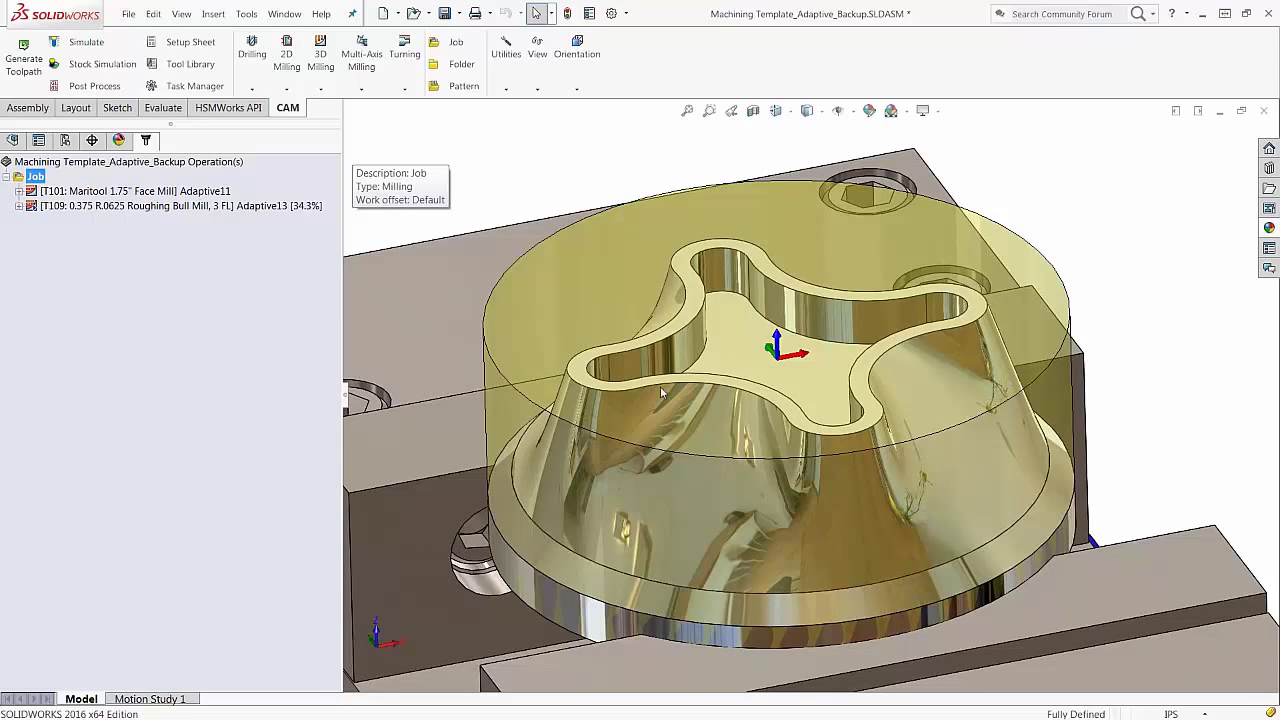
pyautogui.click(106, 210)
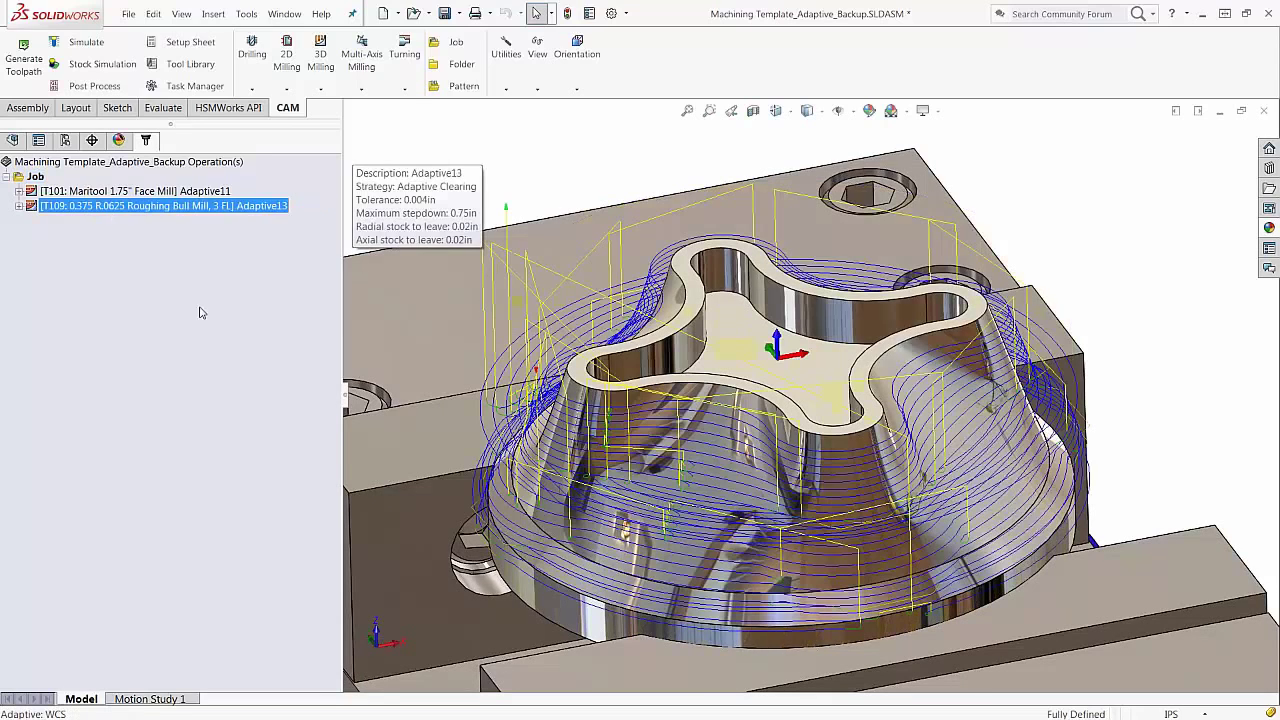
# Run a stock simulation of the whole Job, adjusting the playback speed through the Adaptive11 and Adaptive13 operations
pyautogui.click(35, 176)
pyautogui.click(100, 64)
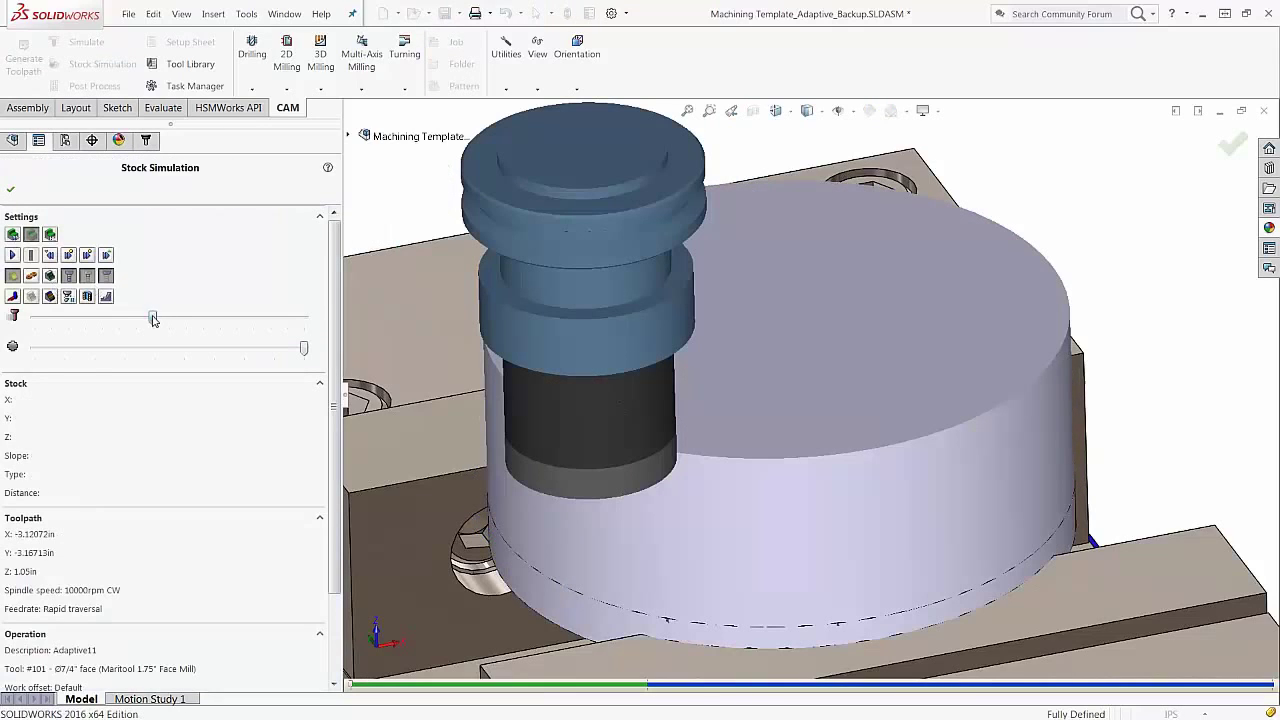
pyautogui.moveTo(154, 317); pyautogui.dragTo(118, 317)
pyautogui.click(14, 259)
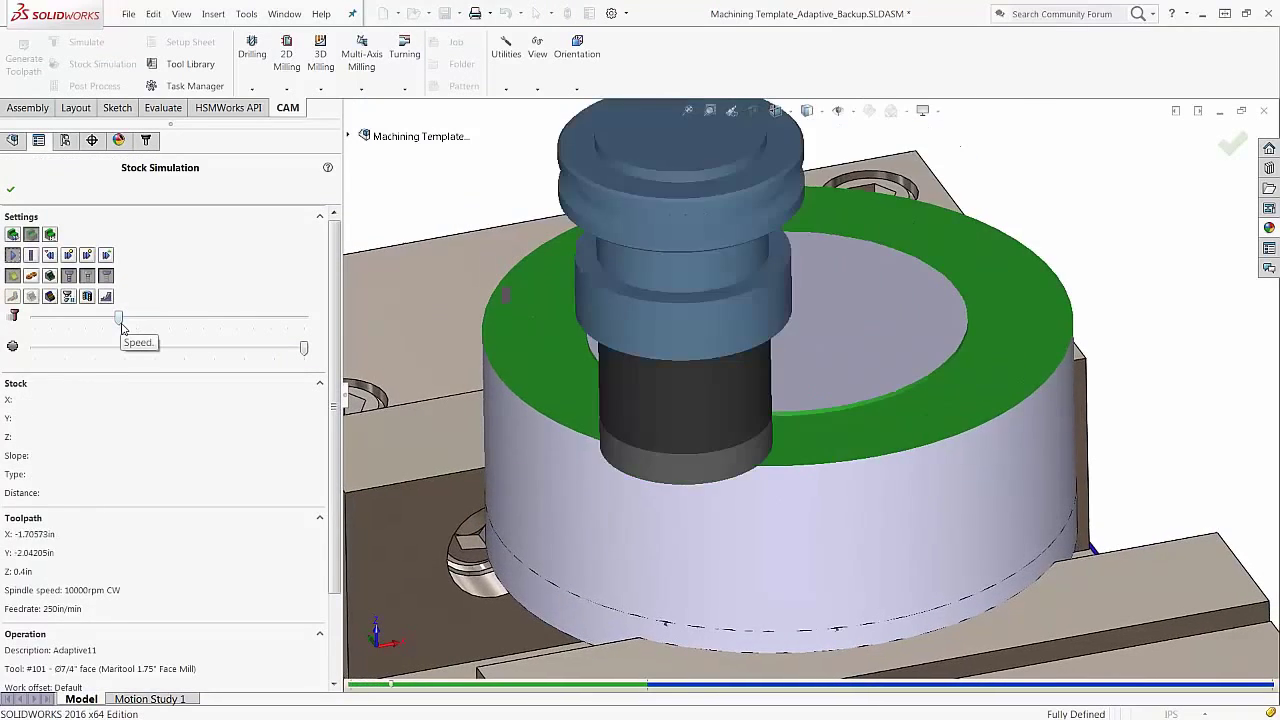
pyautogui.moveTo(119, 320); pyautogui.dragTo(135, 320)
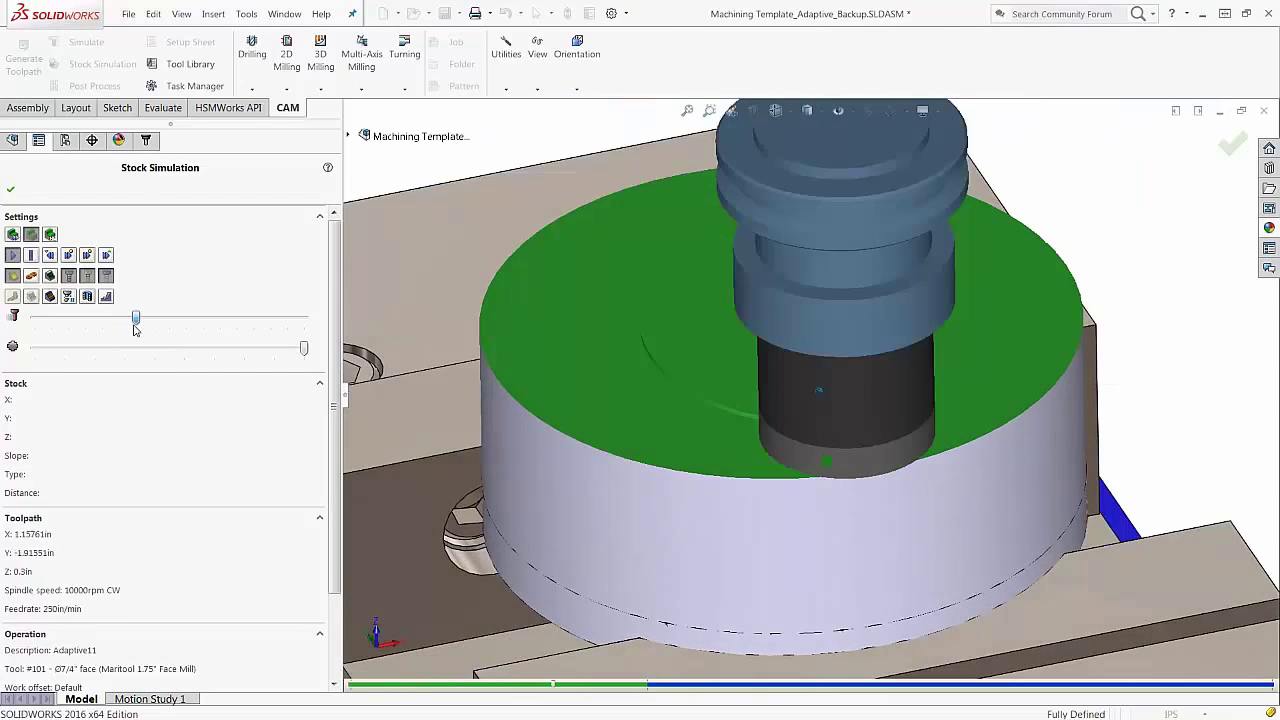
pyautogui.moveTo(136, 326); pyautogui.dragTo(170, 328)
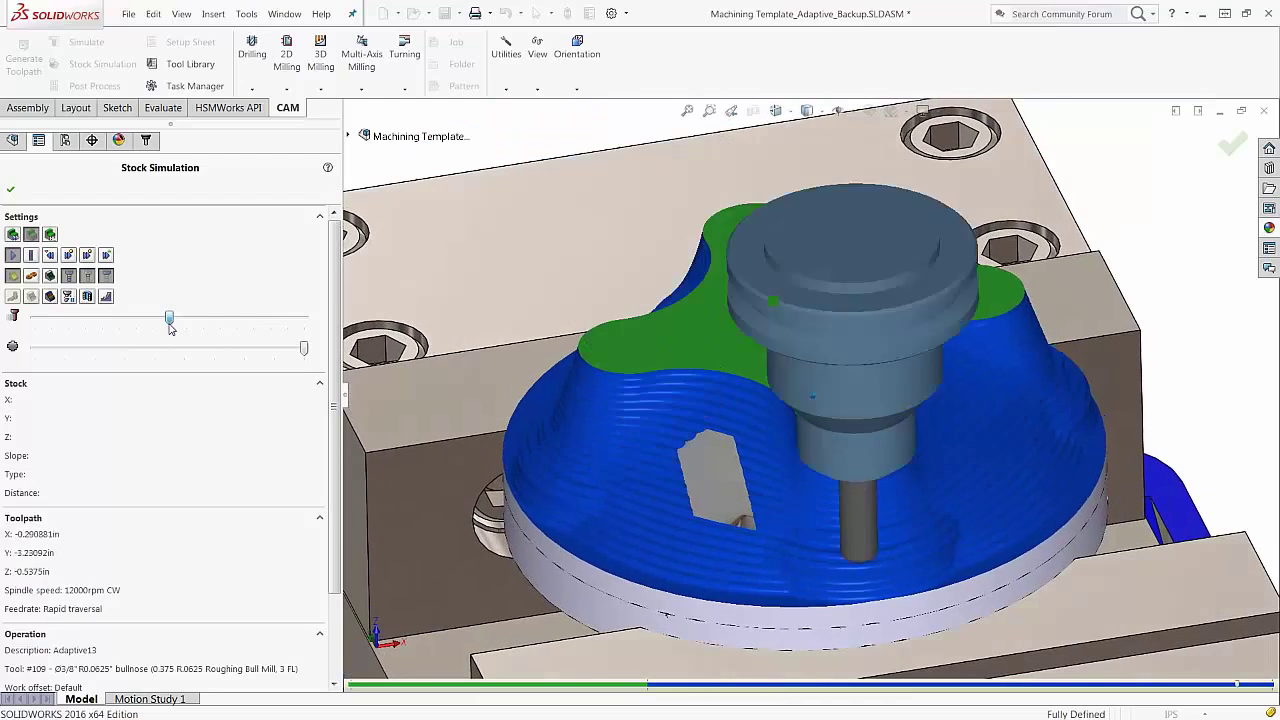
# Examine the machined stock and the Stock Simulation Events report, and exit the simulation
pyautogui.moveTo(772, 507); pyautogui.dragTo(793, 546, button='middle')
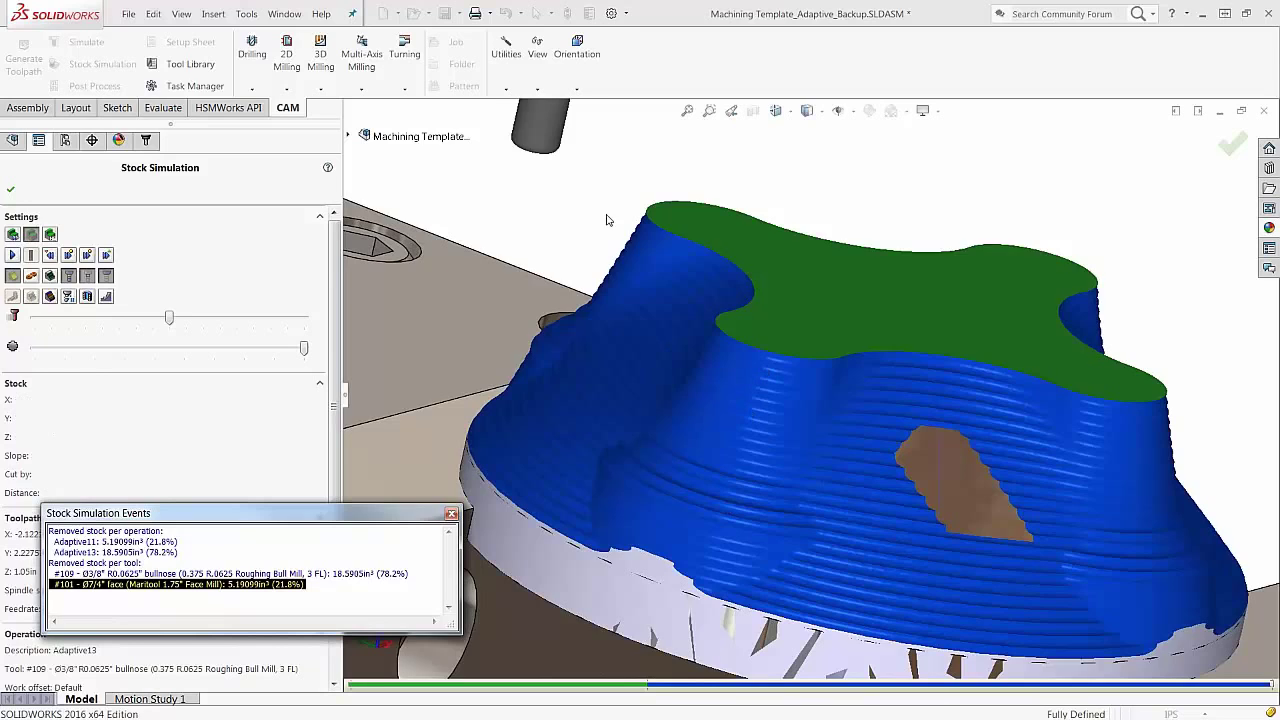
pyautogui.scroll(2, 637, 527)
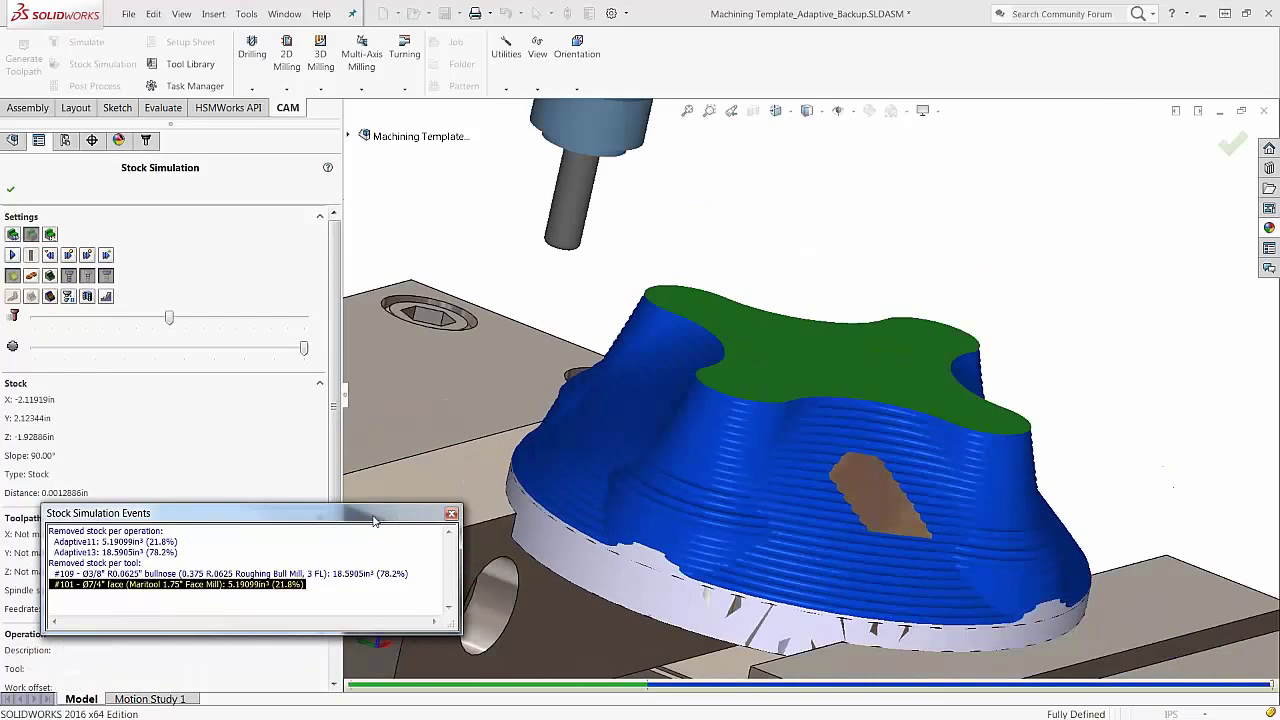
pyautogui.moveTo(370, 513); pyautogui.dragTo(365, 499)
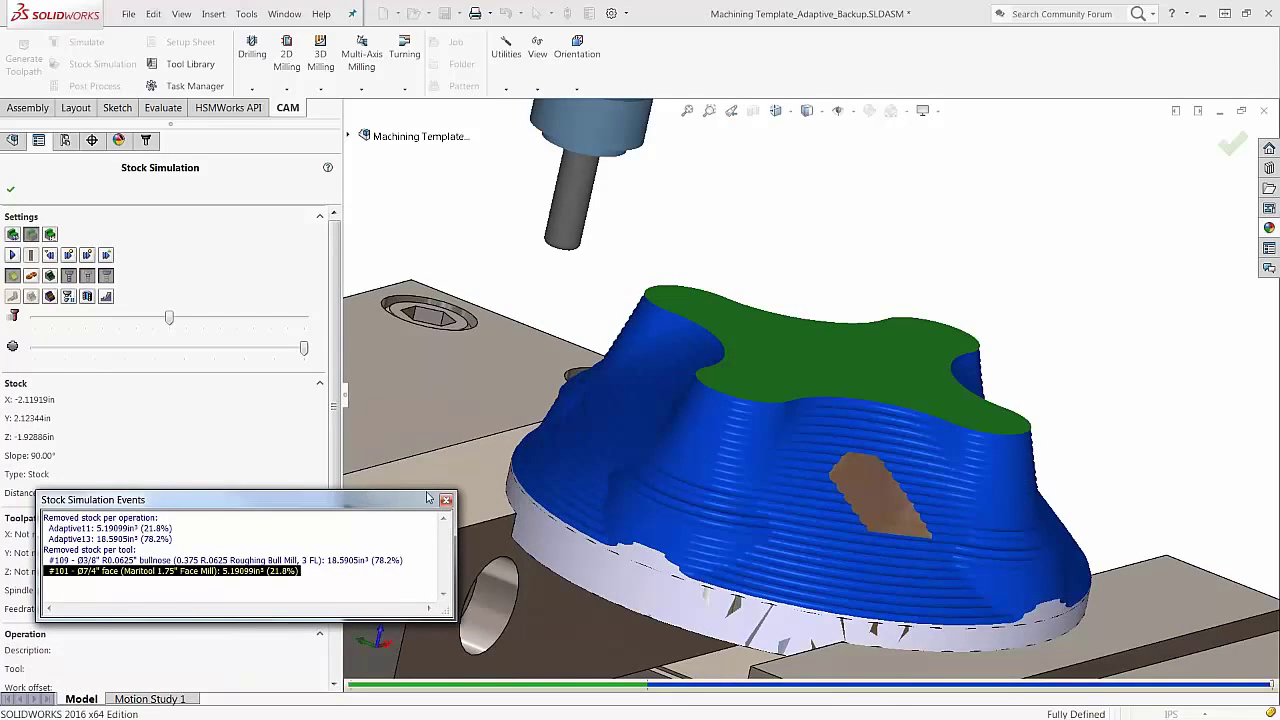
pyautogui.click(10, 189)
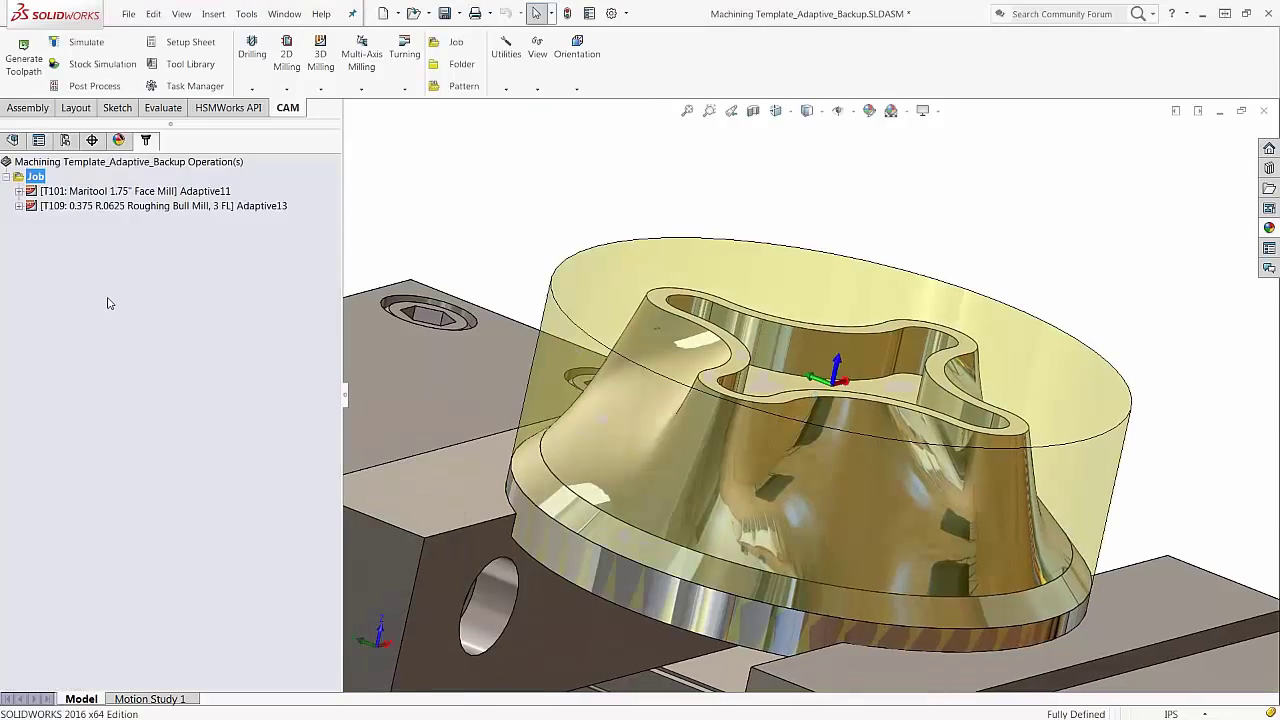
# Change the shaft and holder mode of Adaptive13 to Detect tool length and accept the operation
pyautogui.click(120, 206)
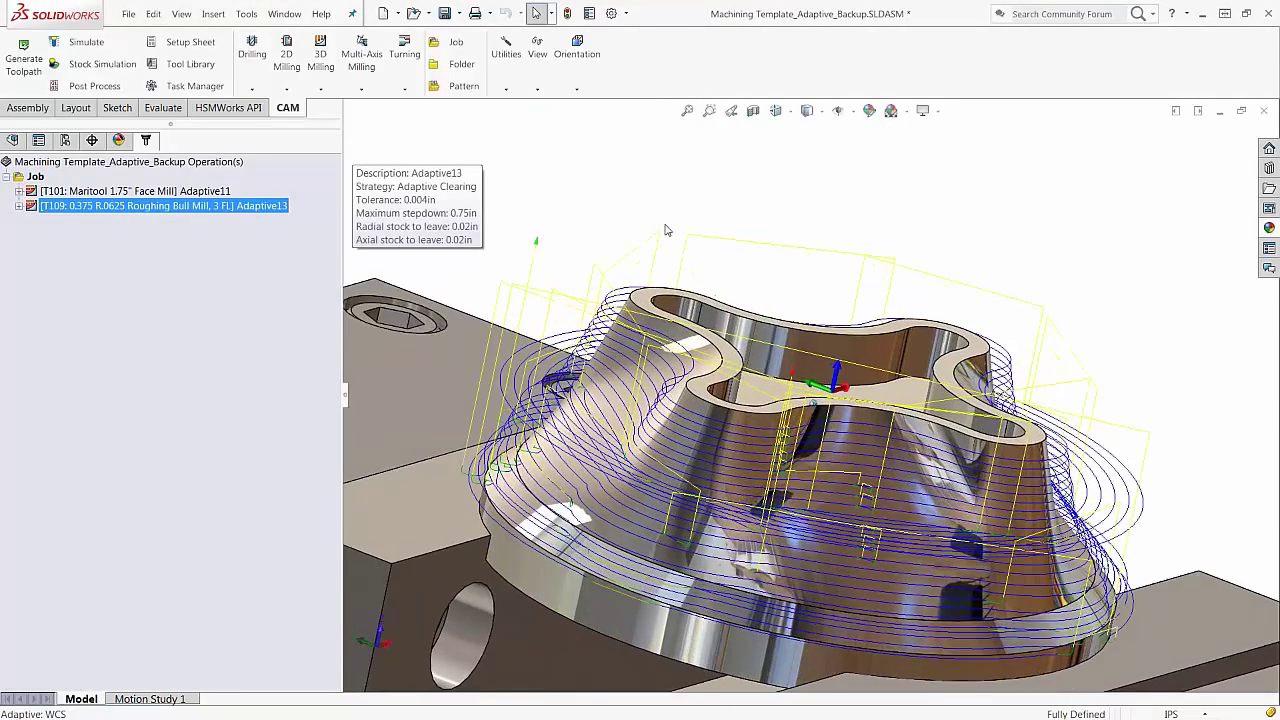
pyautogui.rightClick(70, 206)
pyautogui.click(95, 214)
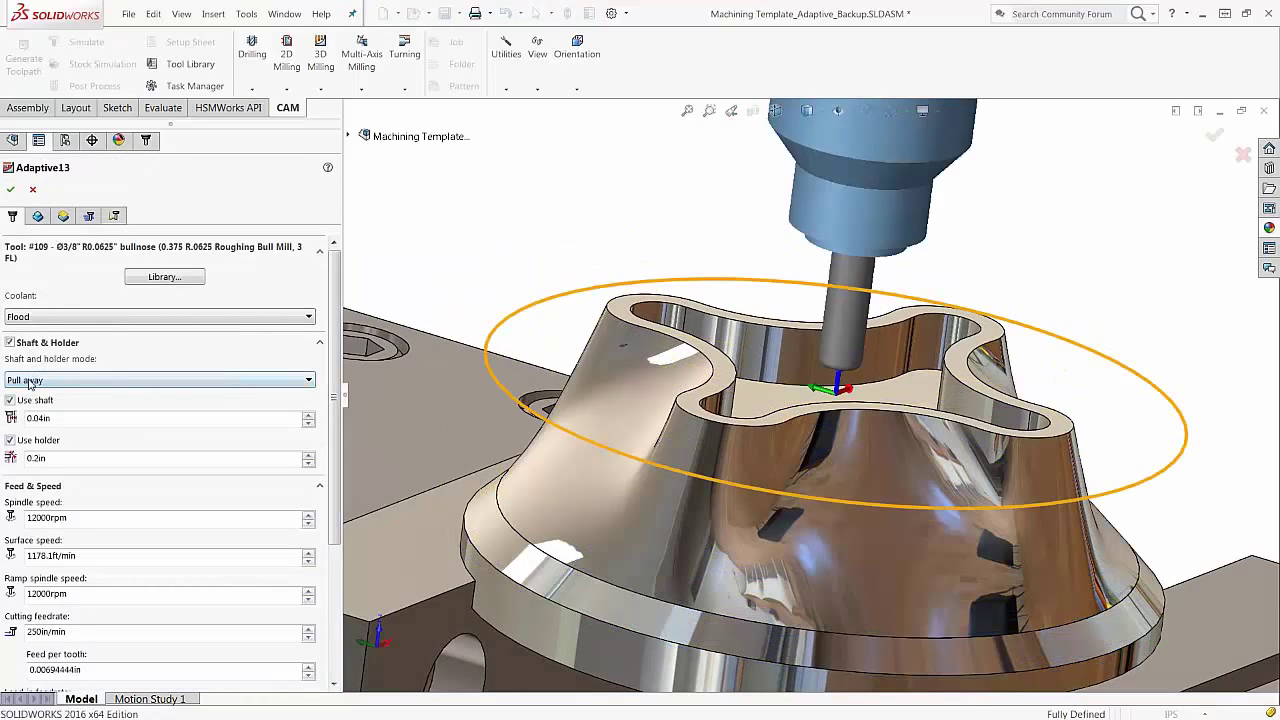
pyautogui.click(30, 379)
pyautogui.click(42, 400)
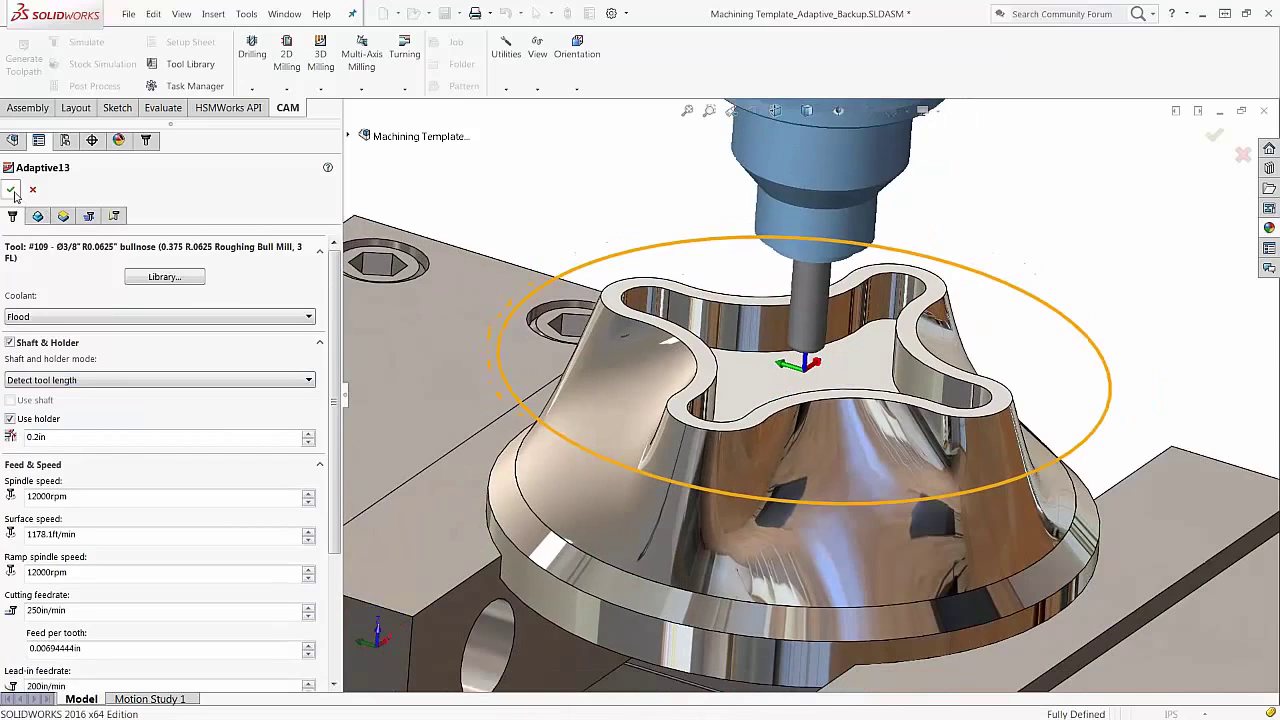
pyautogui.click(12, 191)
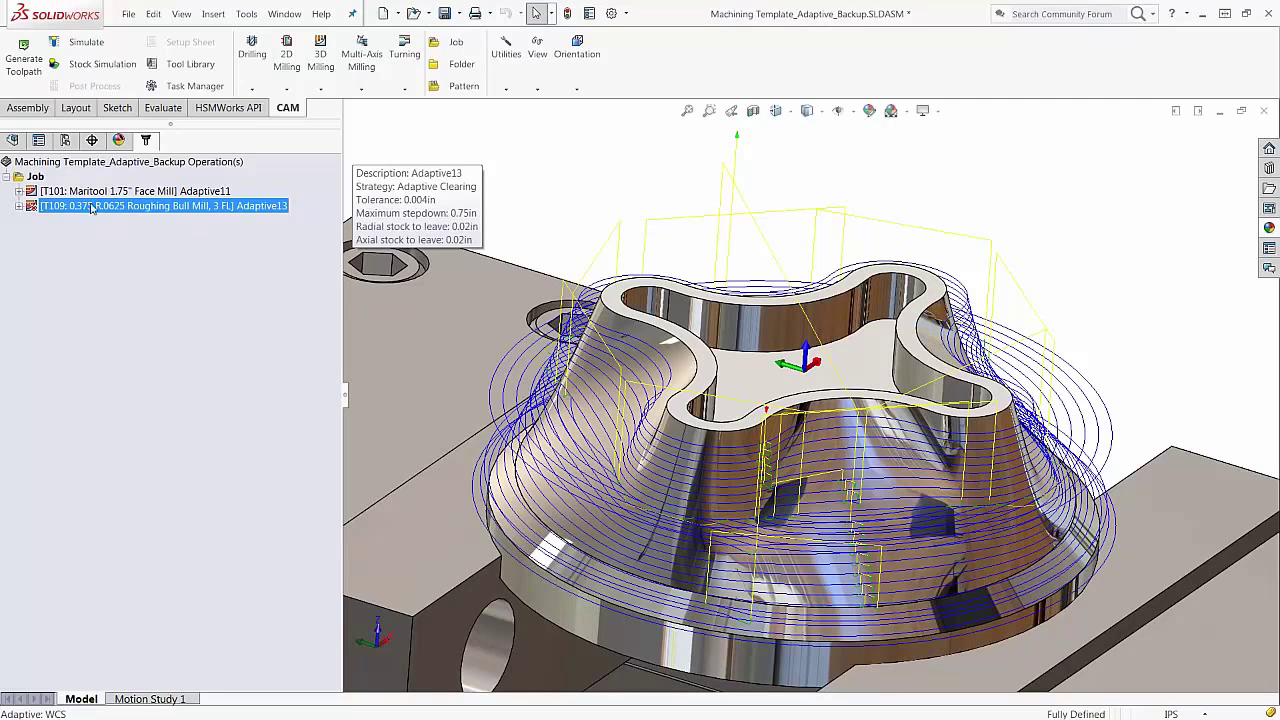
# Show the Adaptive13 operation's log, read its generation messages, and close the log
pyautogui.click(33, 211)
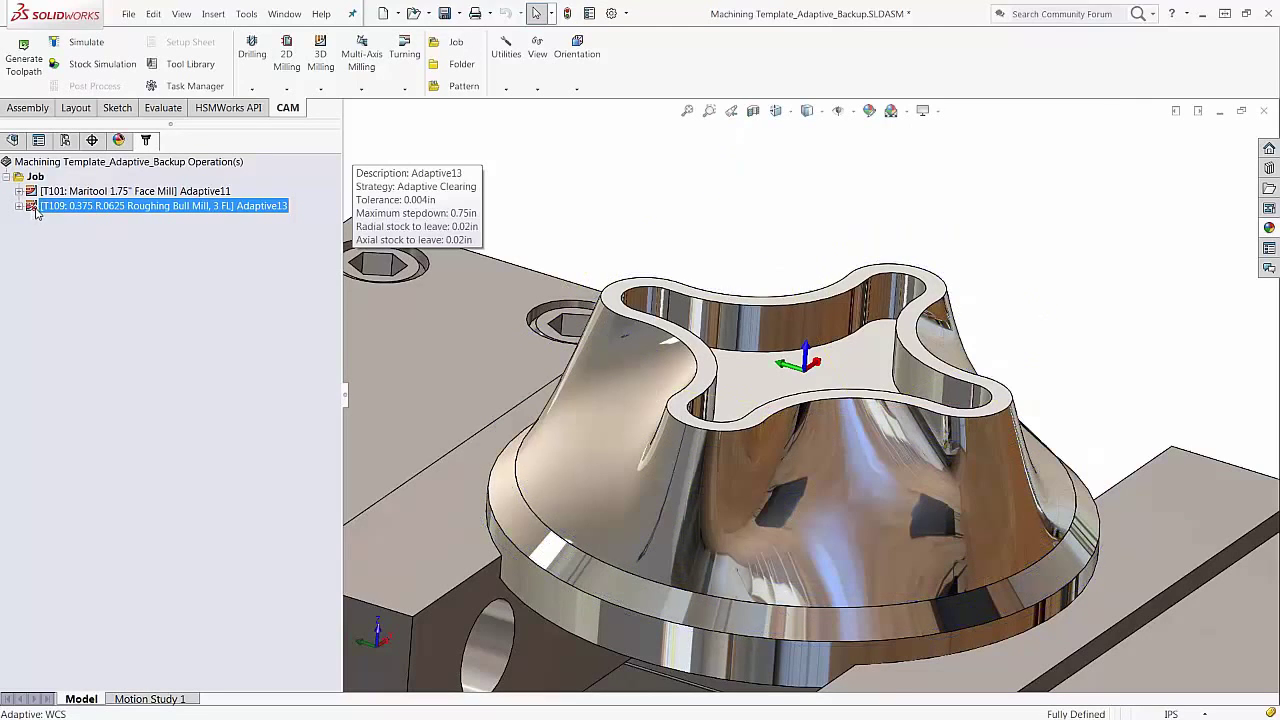
pyautogui.rightClick(180, 210)
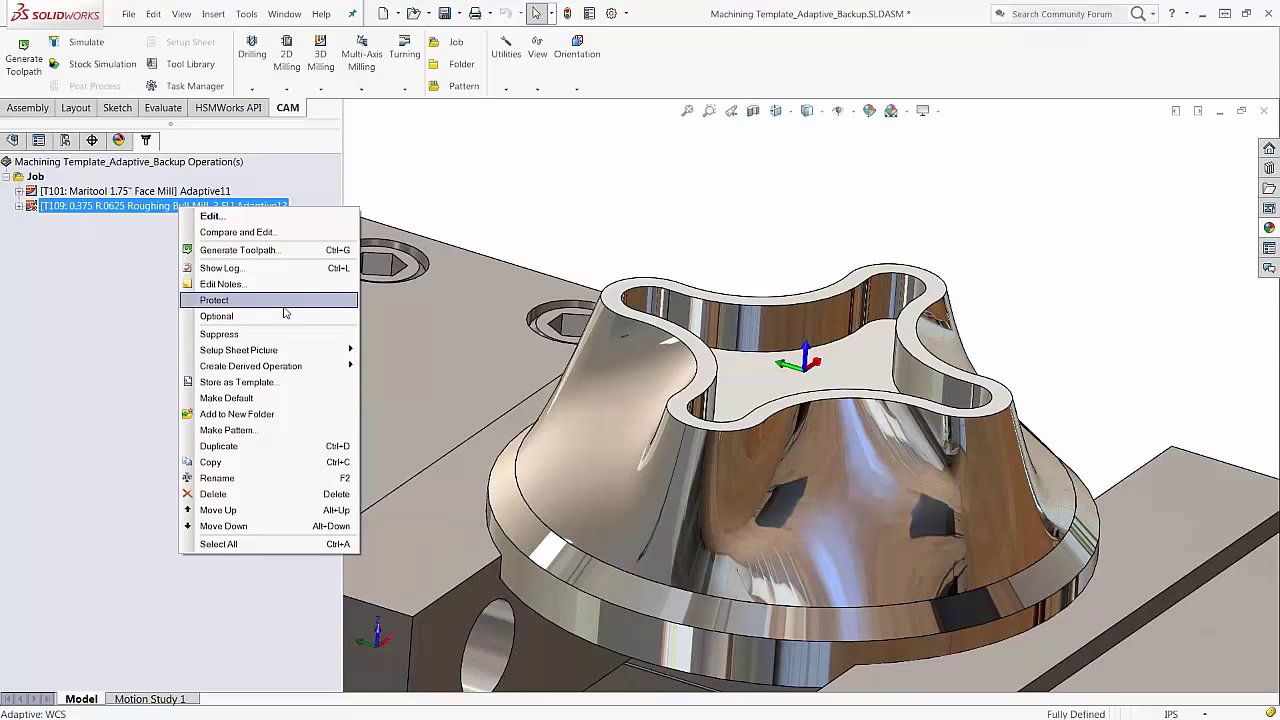
pyautogui.click(254, 274)
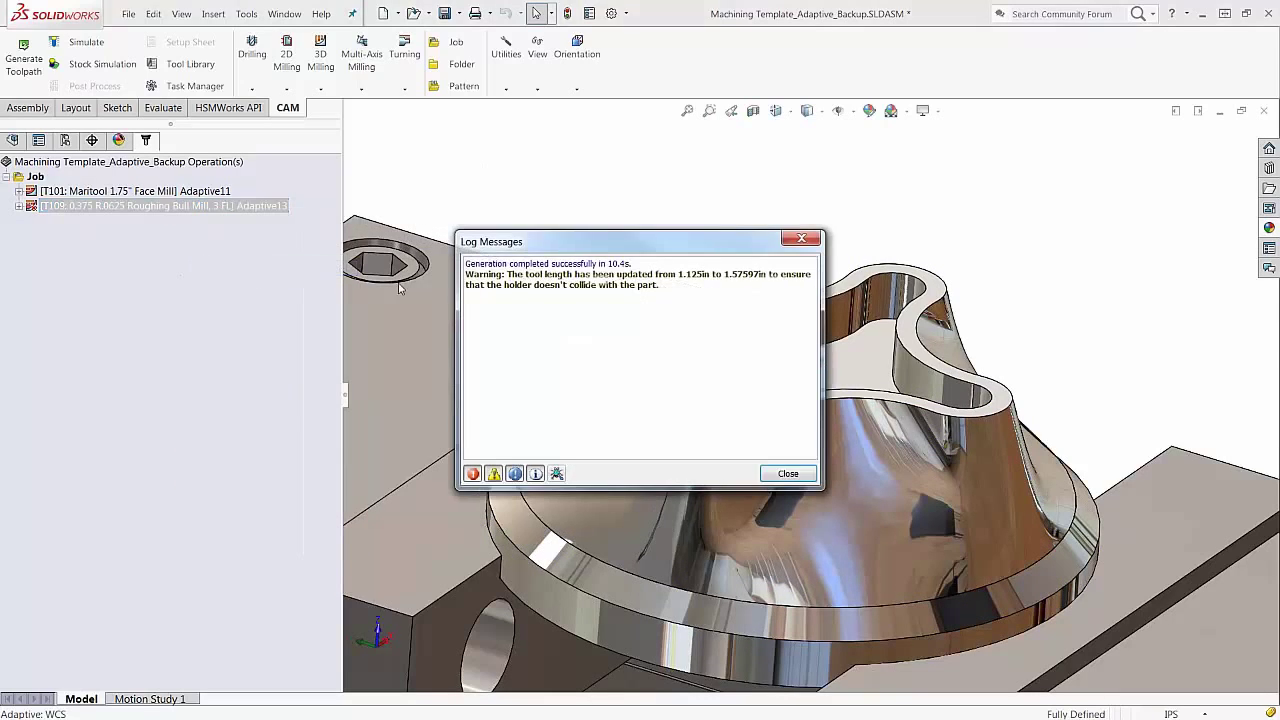
pyautogui.moveTo(598, 169); pyautogui.dragTo(498, 151)
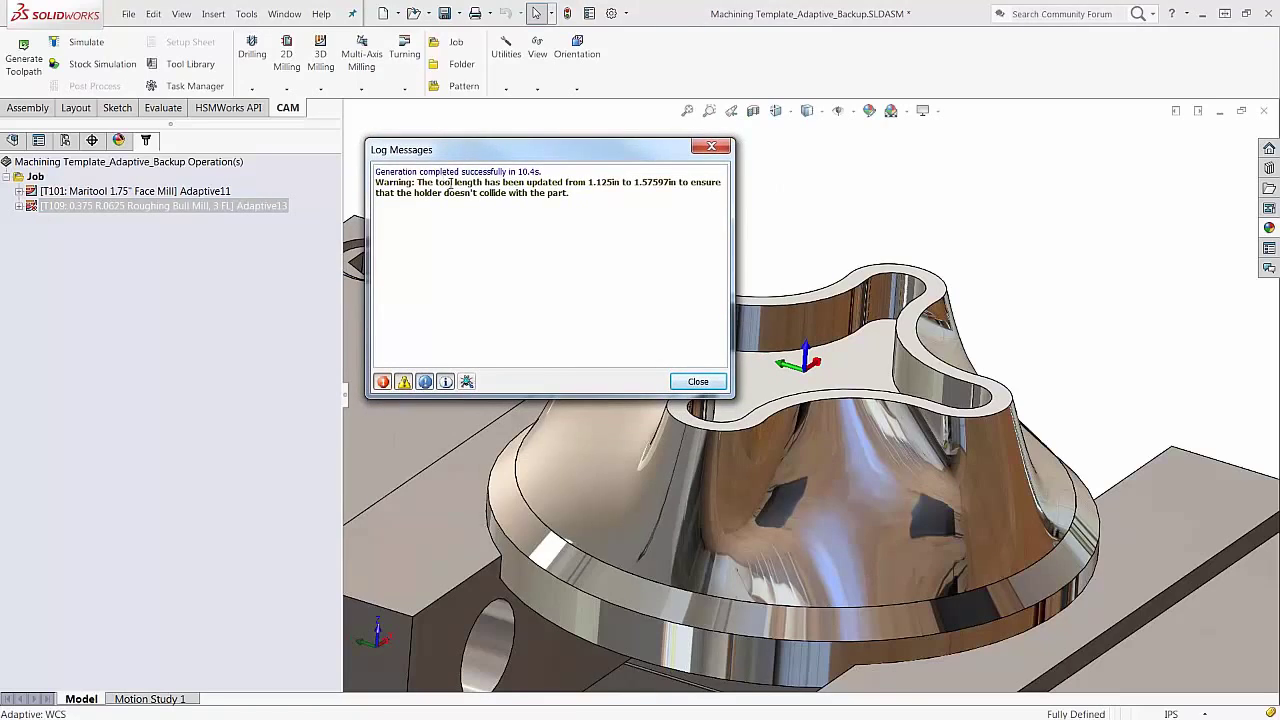
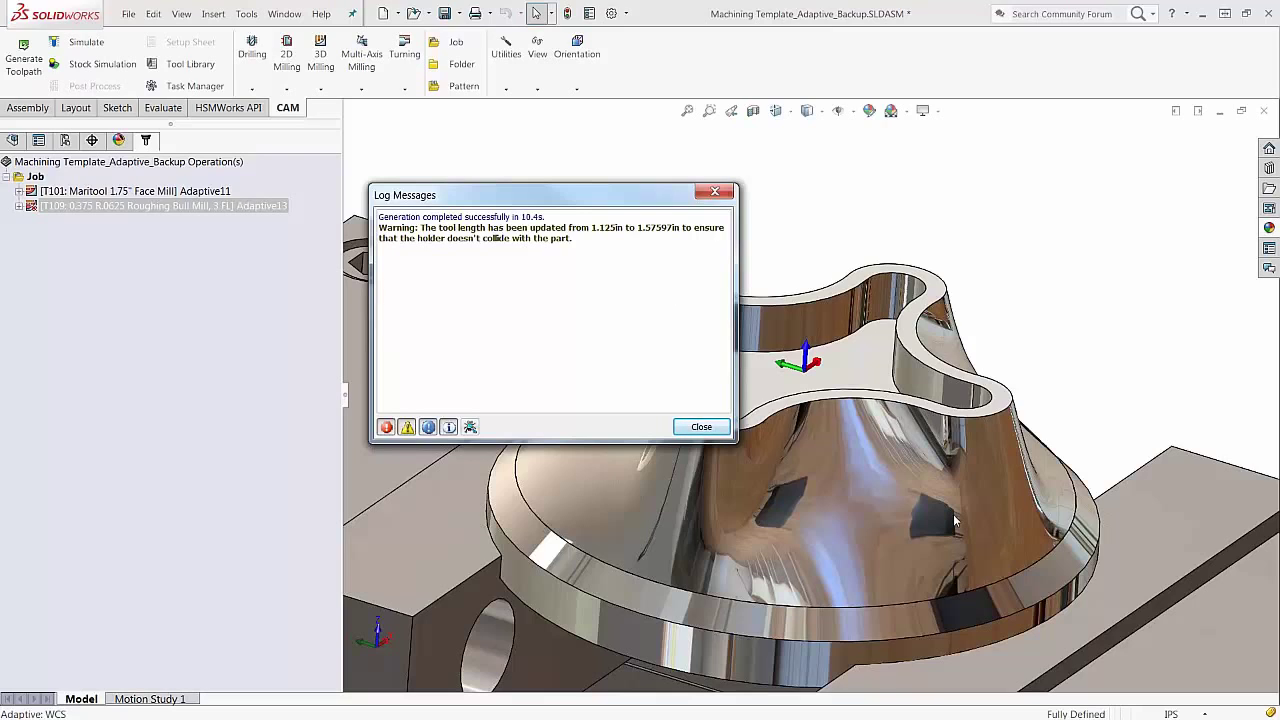
pyautogui.click(701, 426)
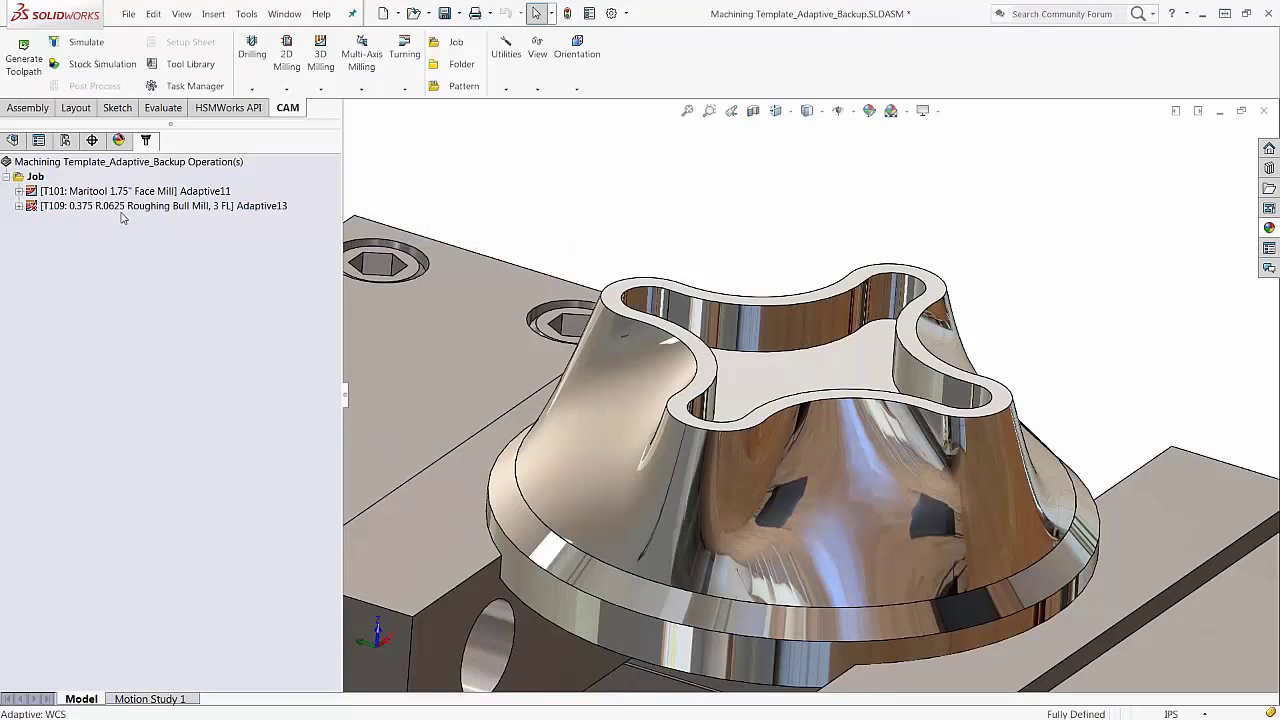
# Regenerate the Adaptive13 toolpath and examine its passes from the side and from above
pyautogui.click(110, 207)
pyautogui.click(15, 54)
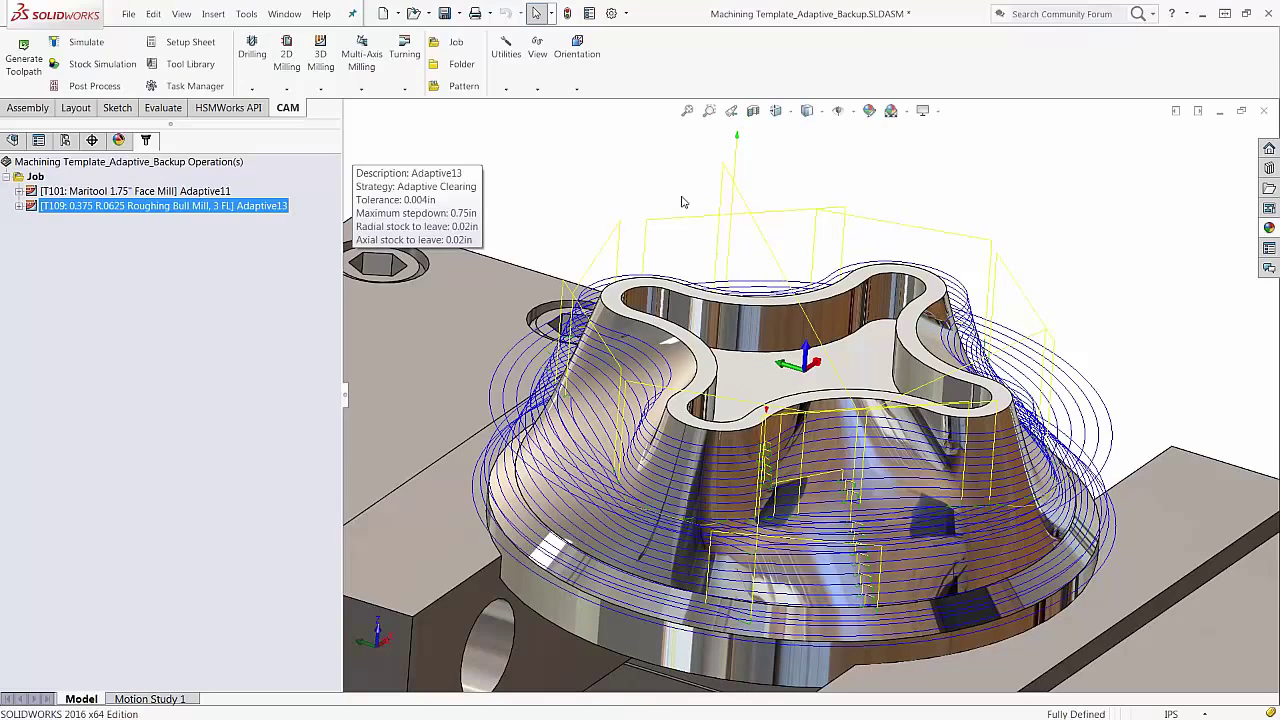
pyautogui.moveTo(560, 232); pyautogui.dragTo(512, 290, button='middle')
pyautogui.press('Up')
pyautogui.press('Up')
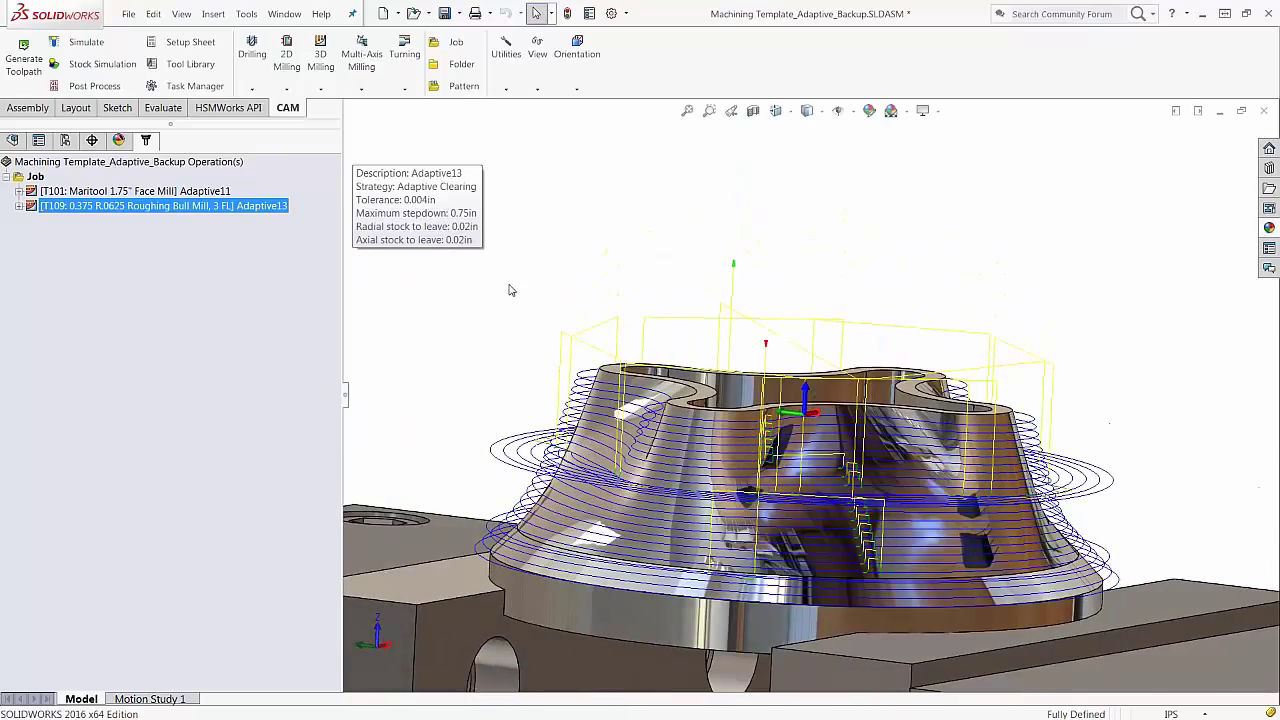
pyautogui.moveTo(512, 290); pyautogui.dragTo(296, 312, button='middle')
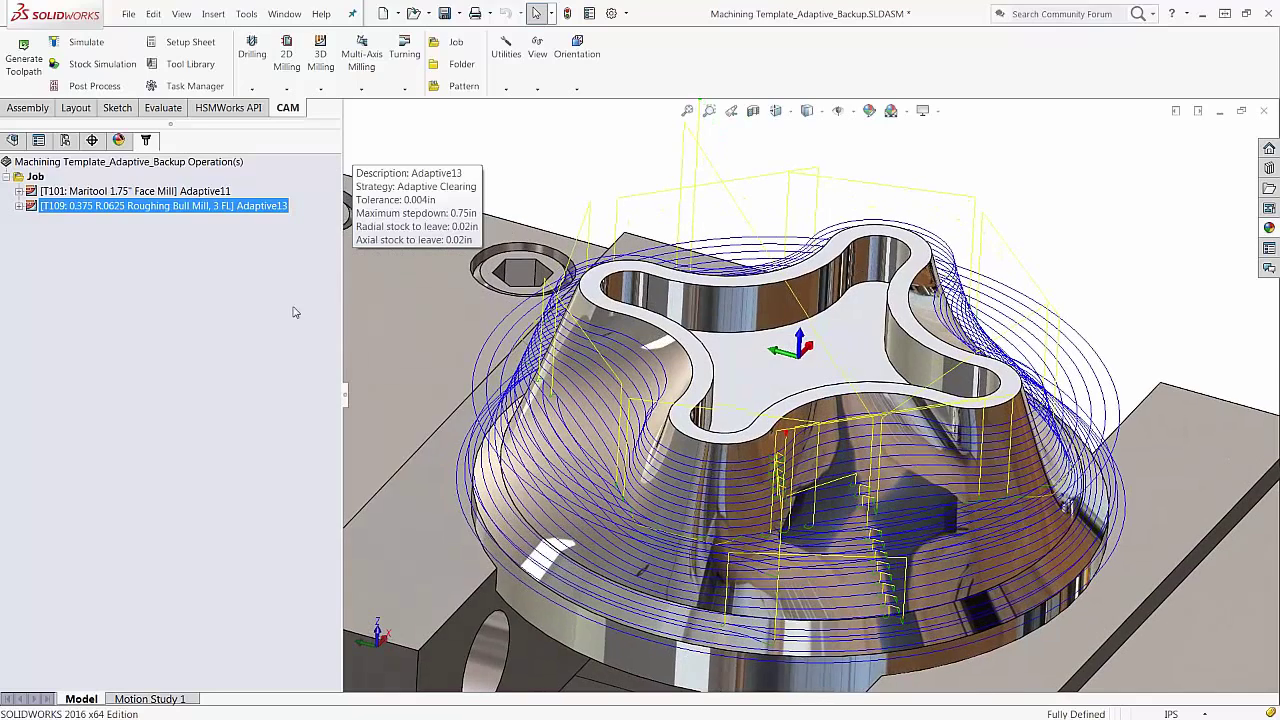
pyautogui.click(204, 301)
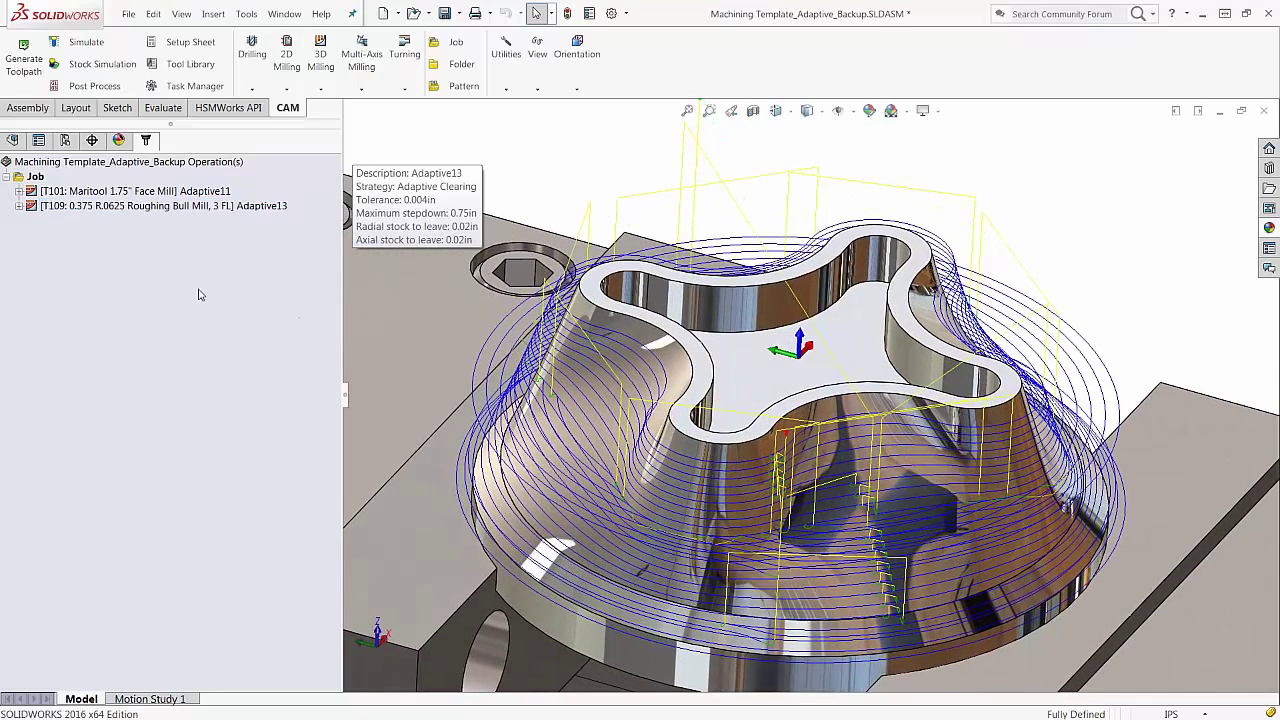
pyautogui.click(101, 211)
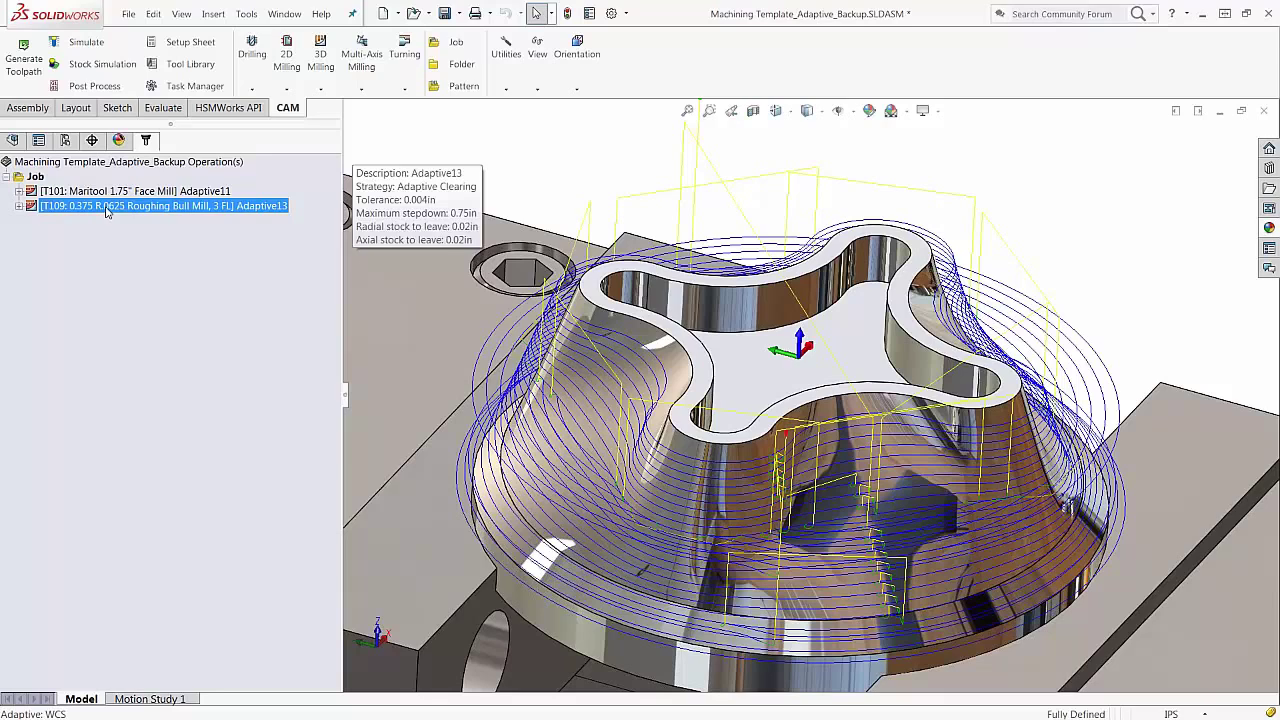
pyautogui.rightClick(106, 210)
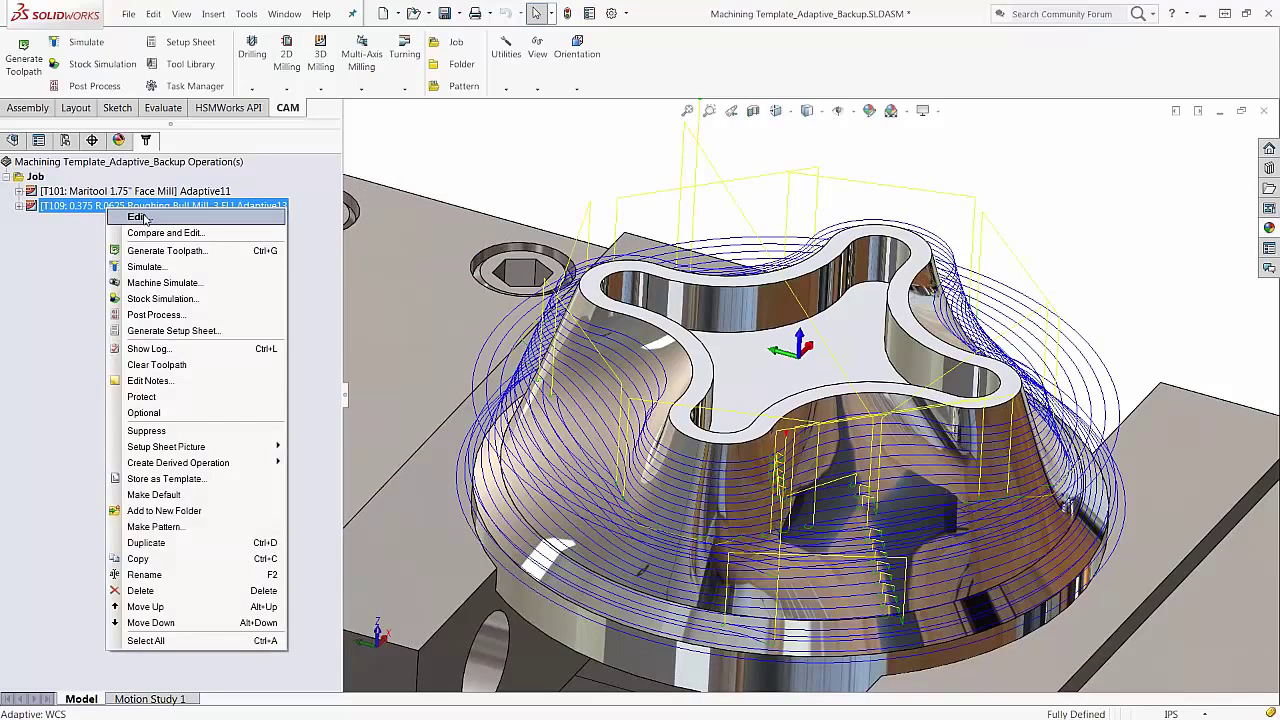
pyautogui.click(72, 285)
pyautogui.moveTo(656, 150)
pyautogui.mouseDown(button='middle')
pyautogui.moveTo(668, 177)
pyautogui.moveTo(598, 200)
pyautogui.mouseUp(button='middle')
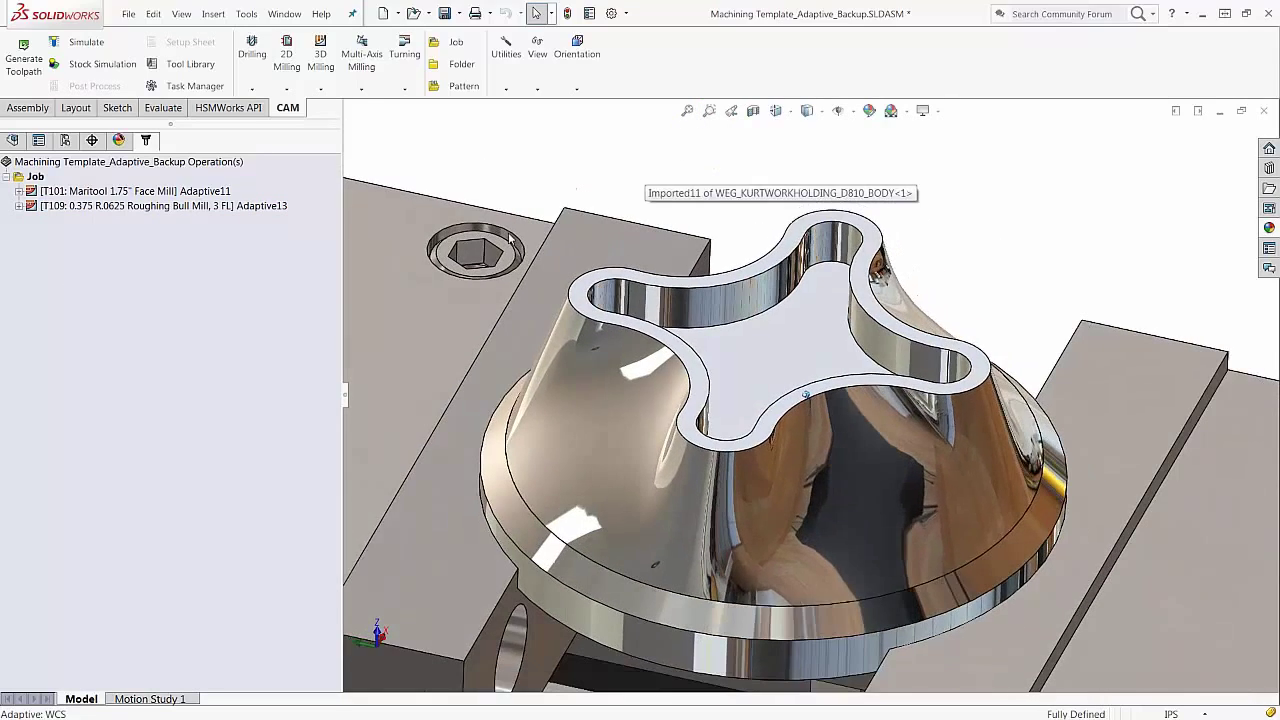
pyautogui.click(130, 207)
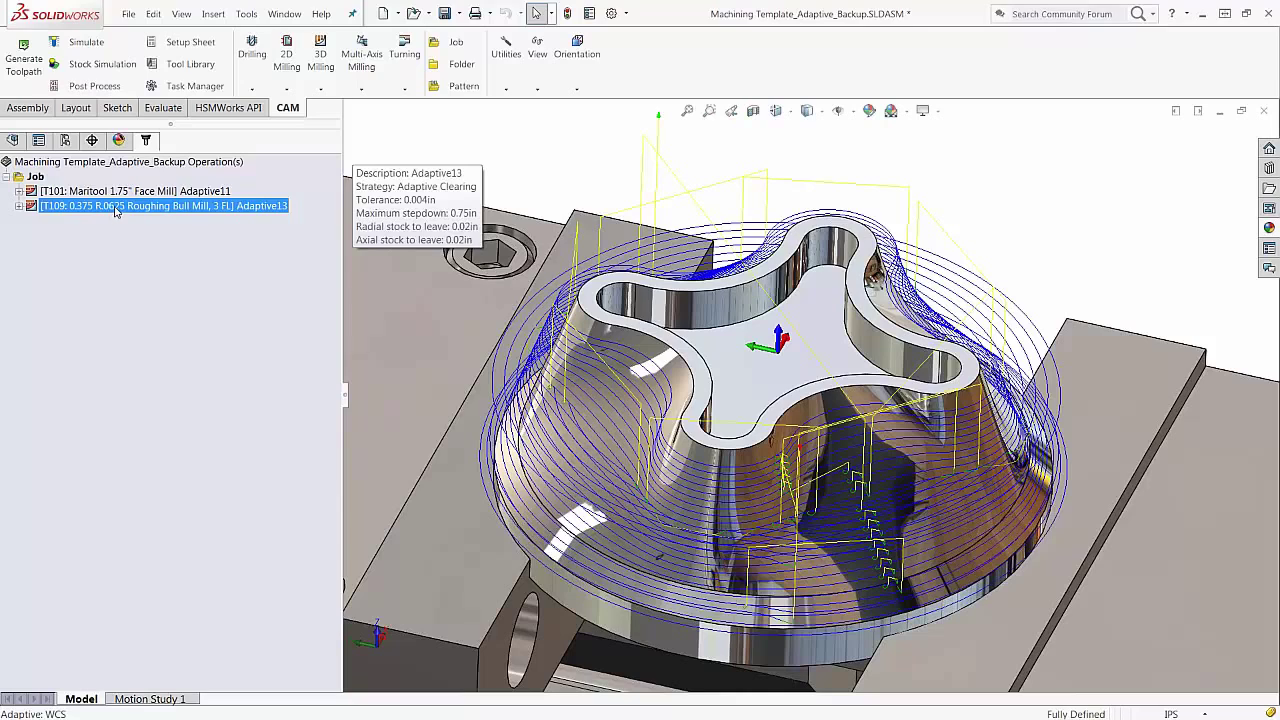
# Open the 3/8" bull-nose mill used by Adaptive13, examine its cutter dimensions, and close the tool definition unchanged
pyautogui.rightClick(114, 207)
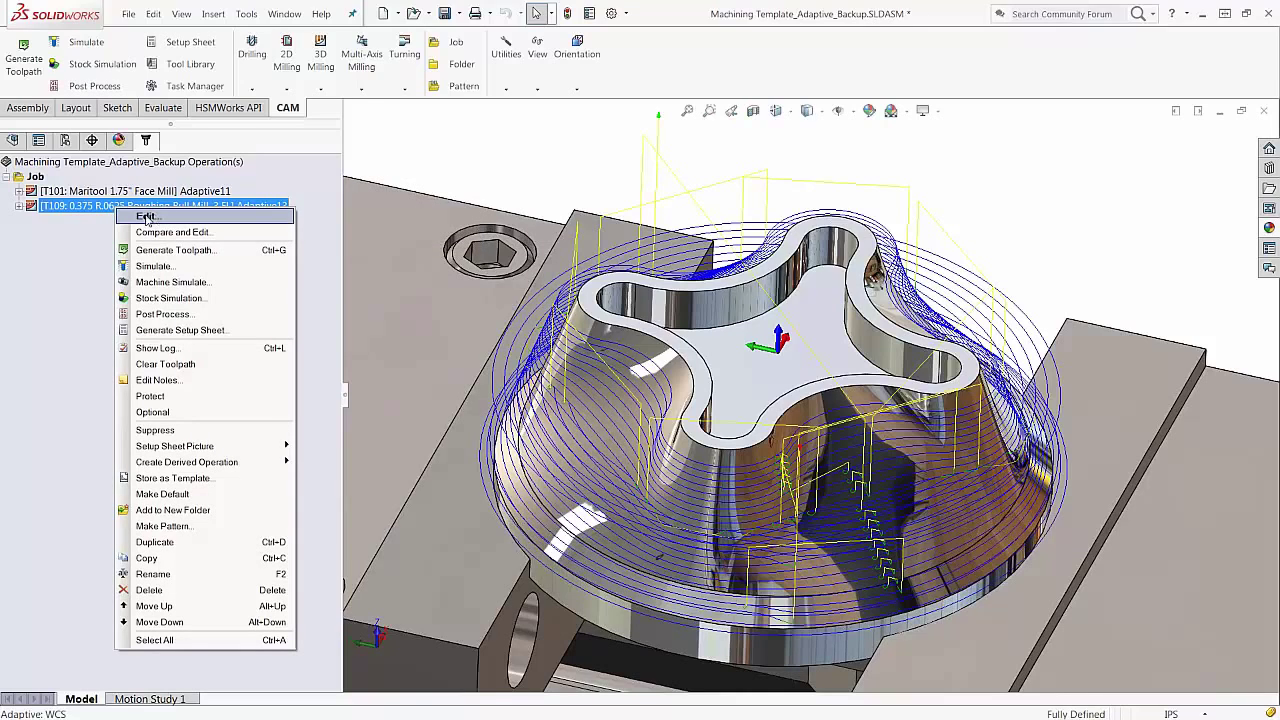
pyautogui.click(72, 236)
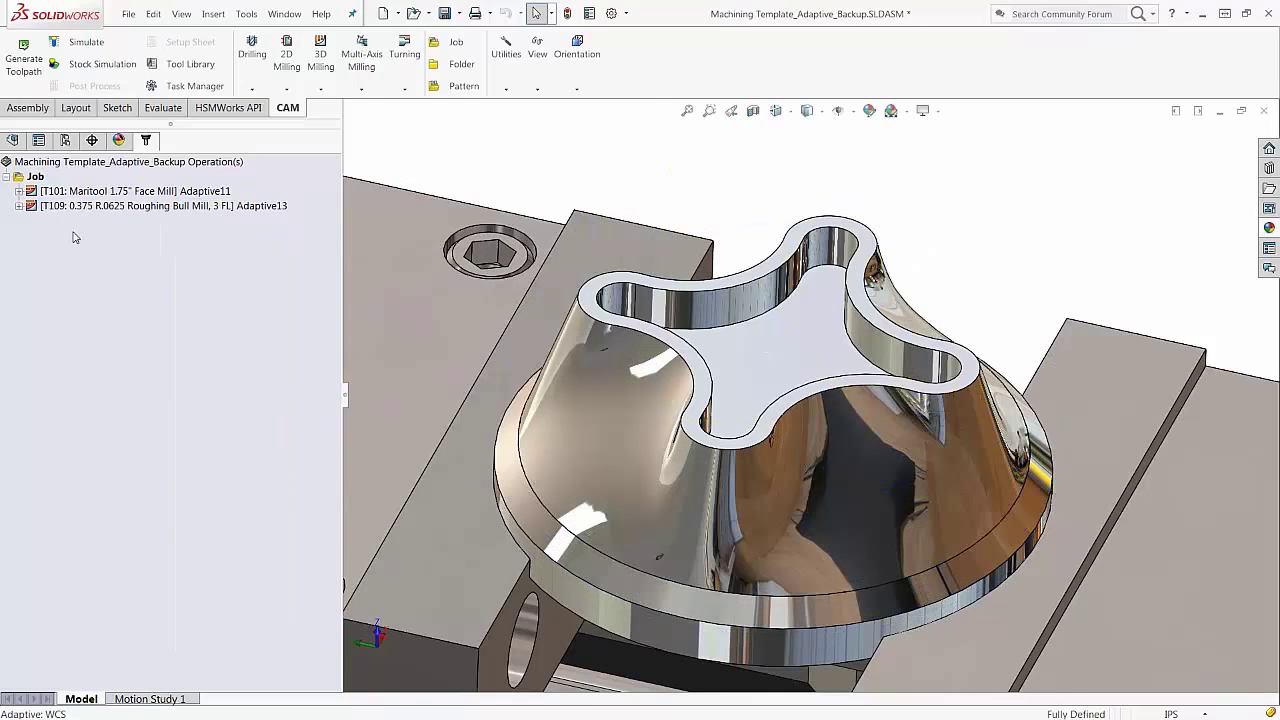
pyautogui.rightClick(163, 210)
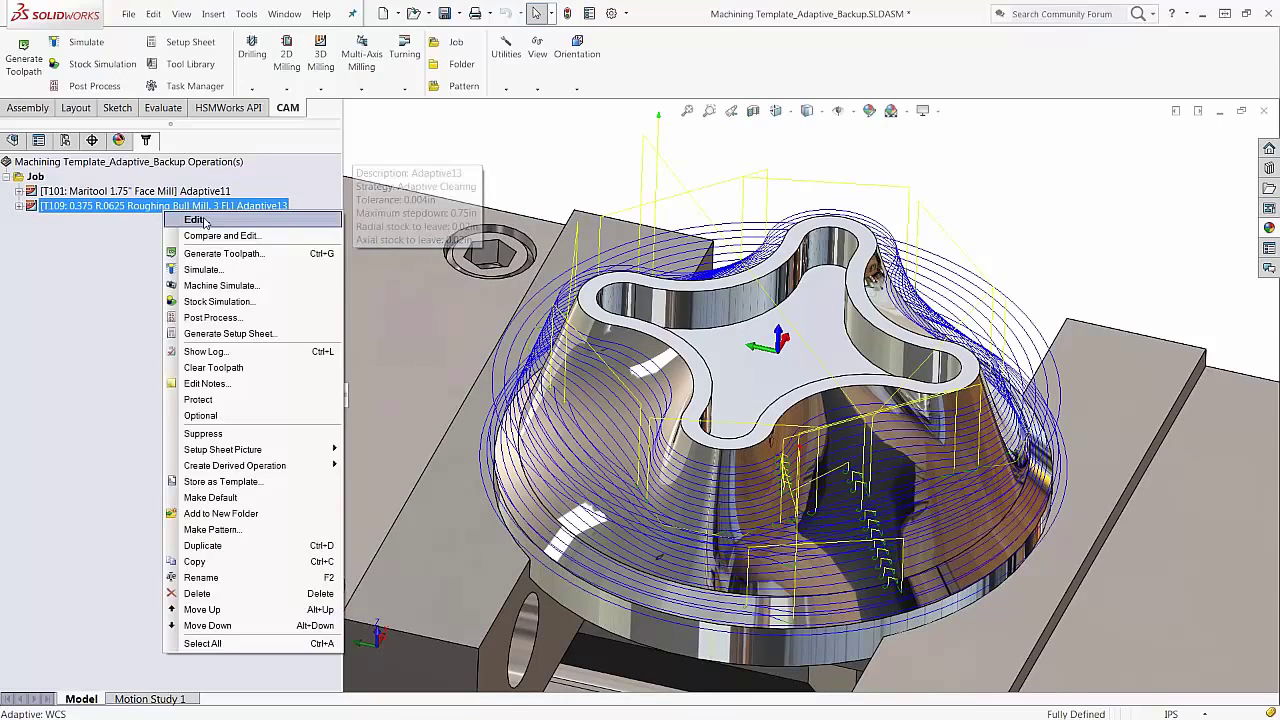
pyautogui.click(196, 220)
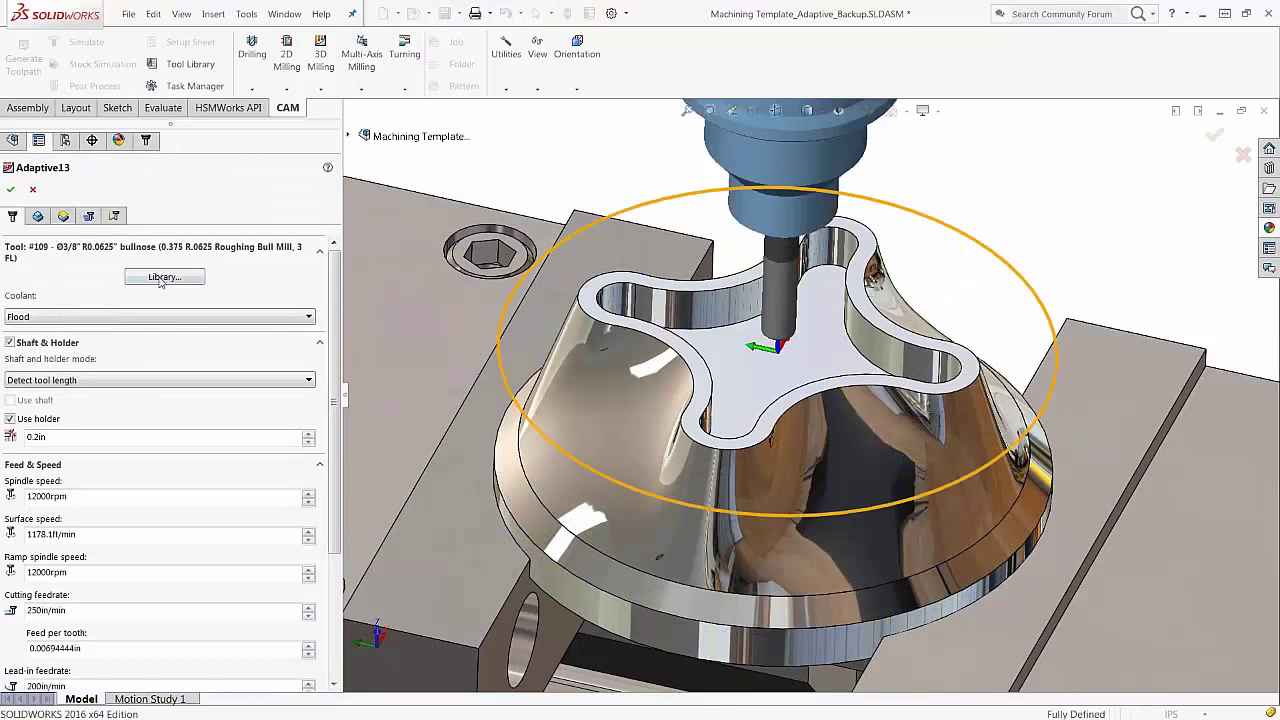
pyautogui.click(164, 276)
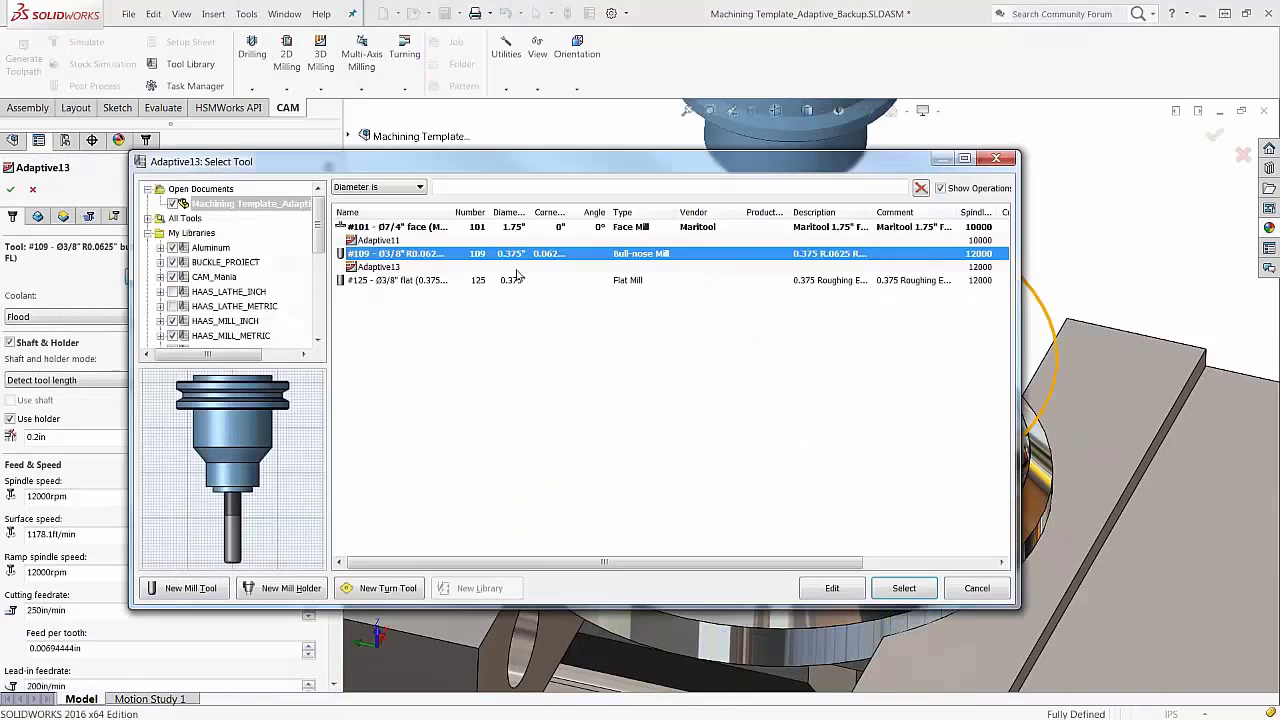
pyautogui.rightClick(426, 259)
pyautogui.click(440, 262)
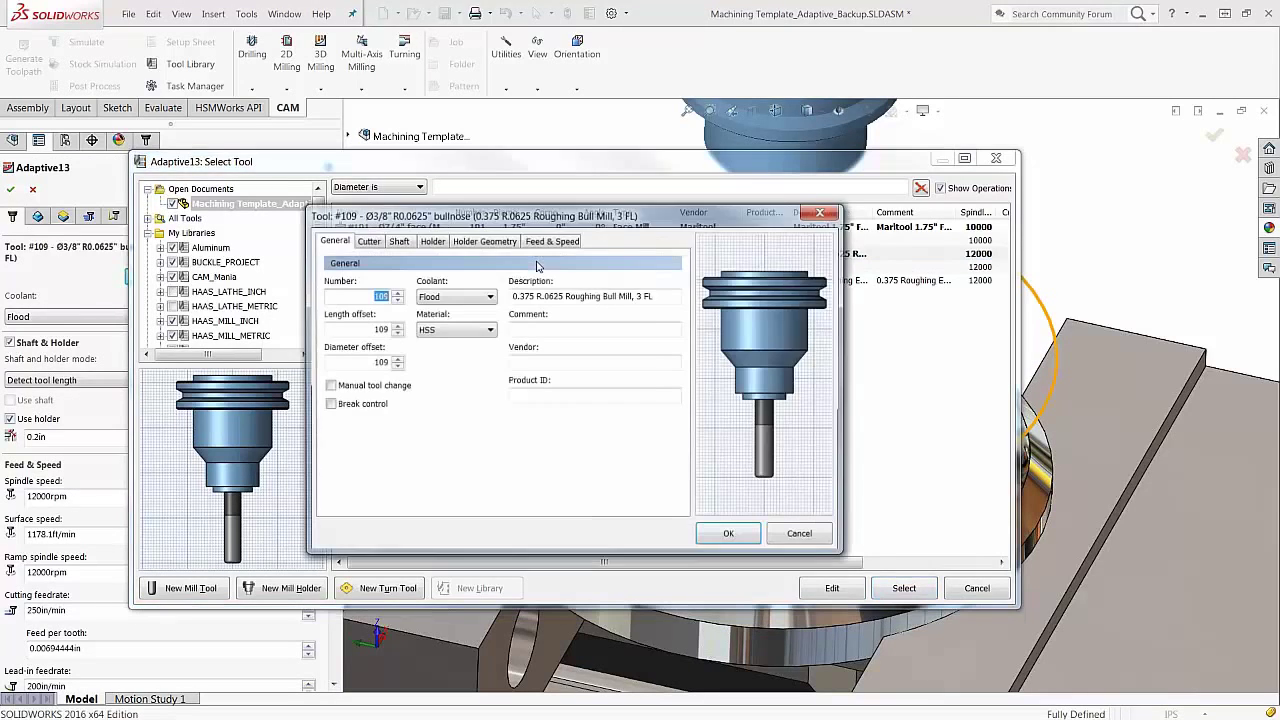
pyautogui.click(367, 240)
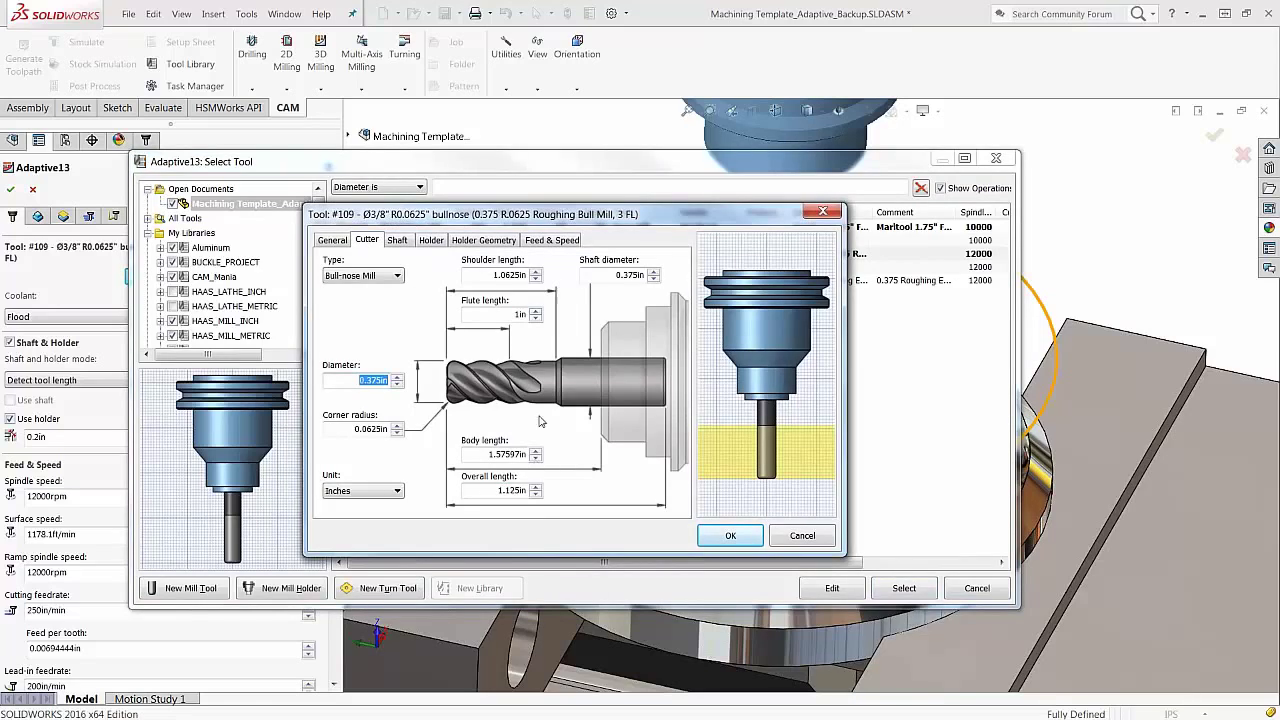
pyautogui.moveTo(591, 220); pyautogui.dragTo(550, 213)
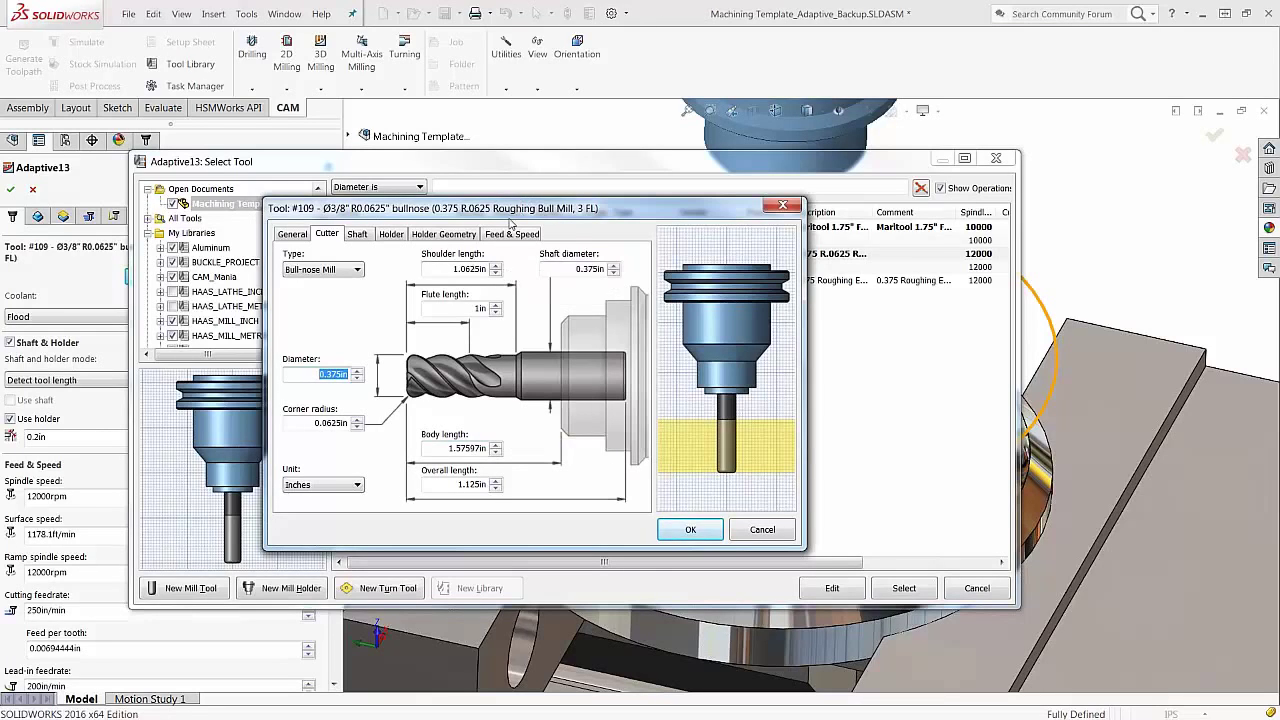
pyautogui.moveTo(522, 207); pyautogui.dragTo(508, 215)
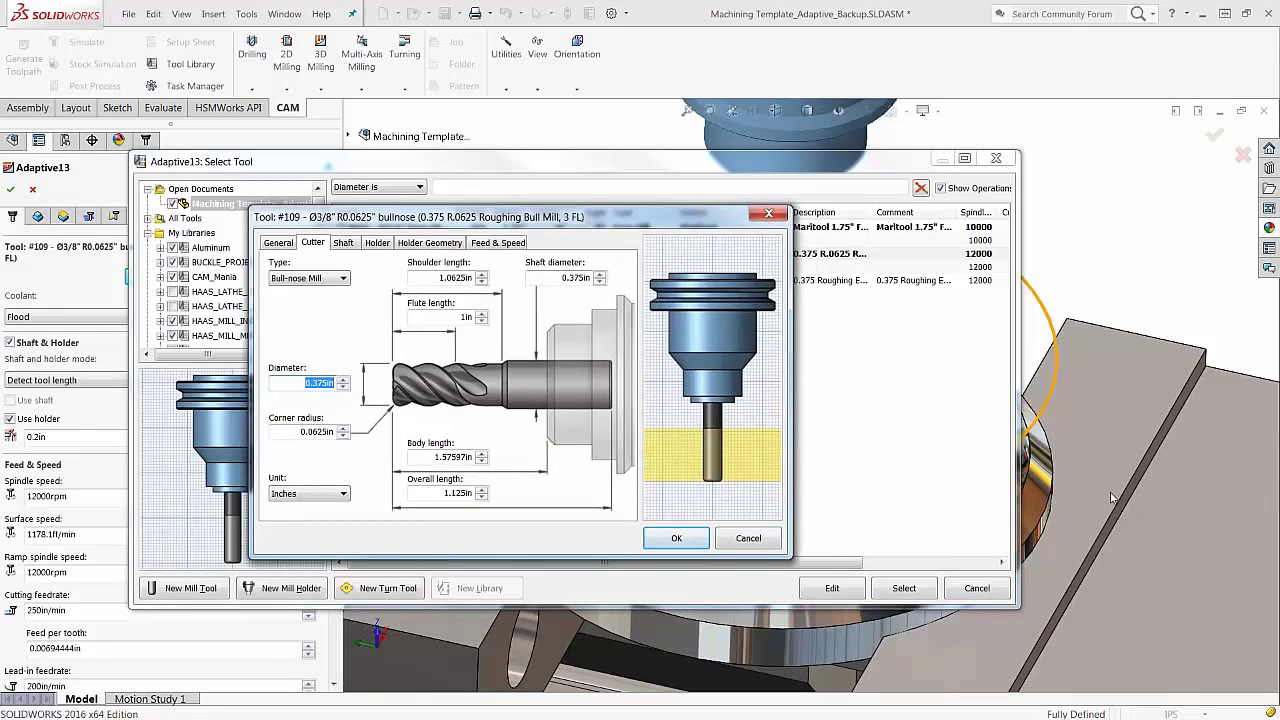
pyautogui.click(748, 538)
# Close the tool selection without changing the tool and accept the Adaptive13 operation
pyautogui.moveTo(460, 161); pyautogui.dragTo(427, 140)
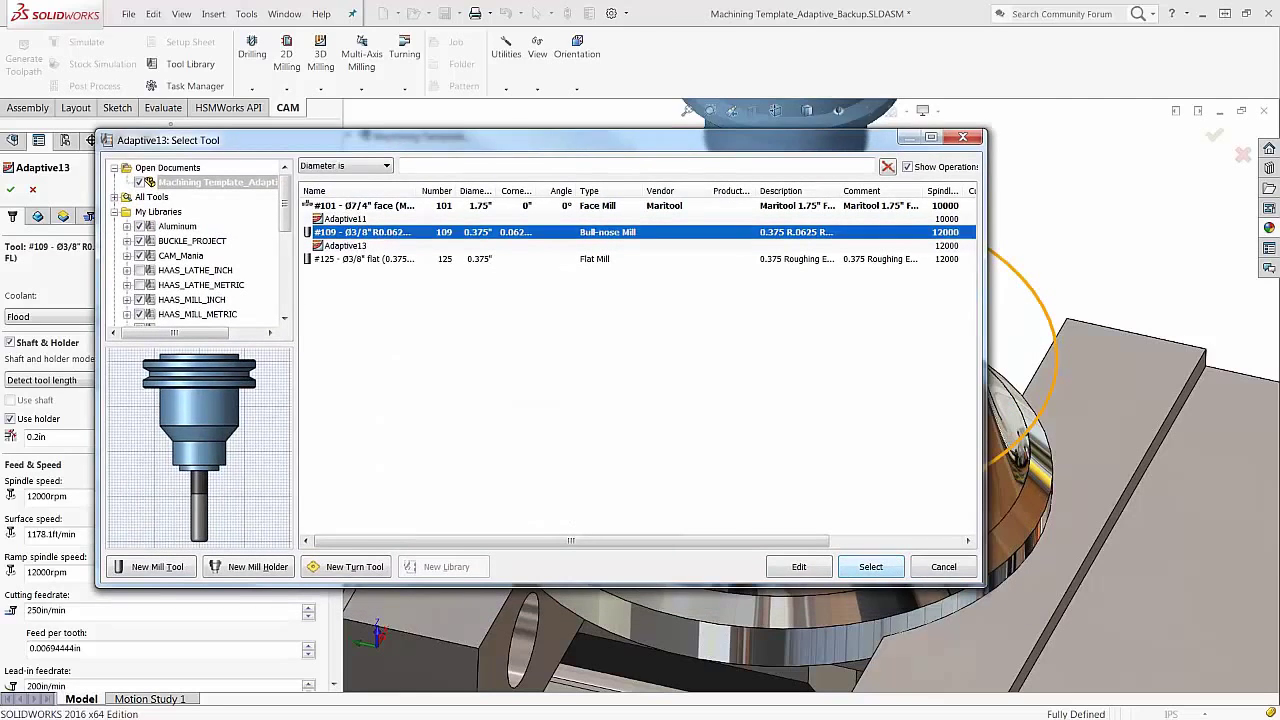
pyautogui.moveTo(450, 140); pyautogui.dragTo(447, 132)
pyautogui.click(950, 562)
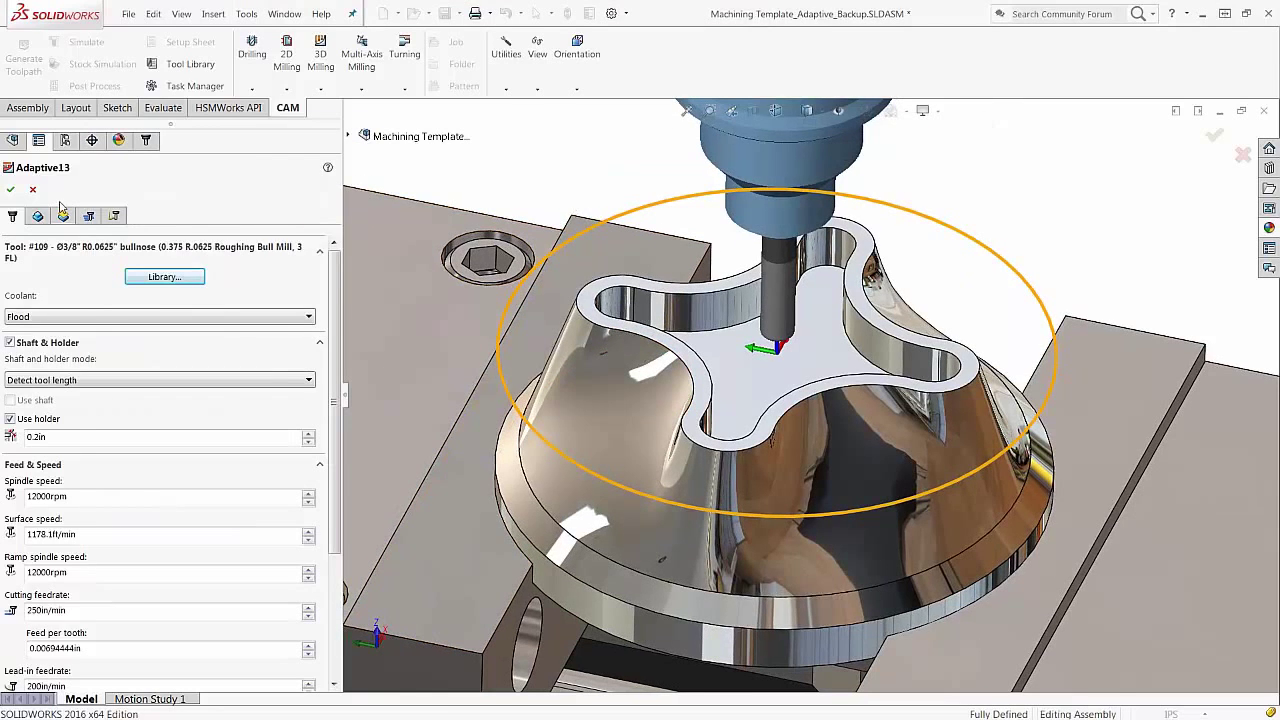
pyautogui.click(88, 216)
pyautogui.click(11, 190)
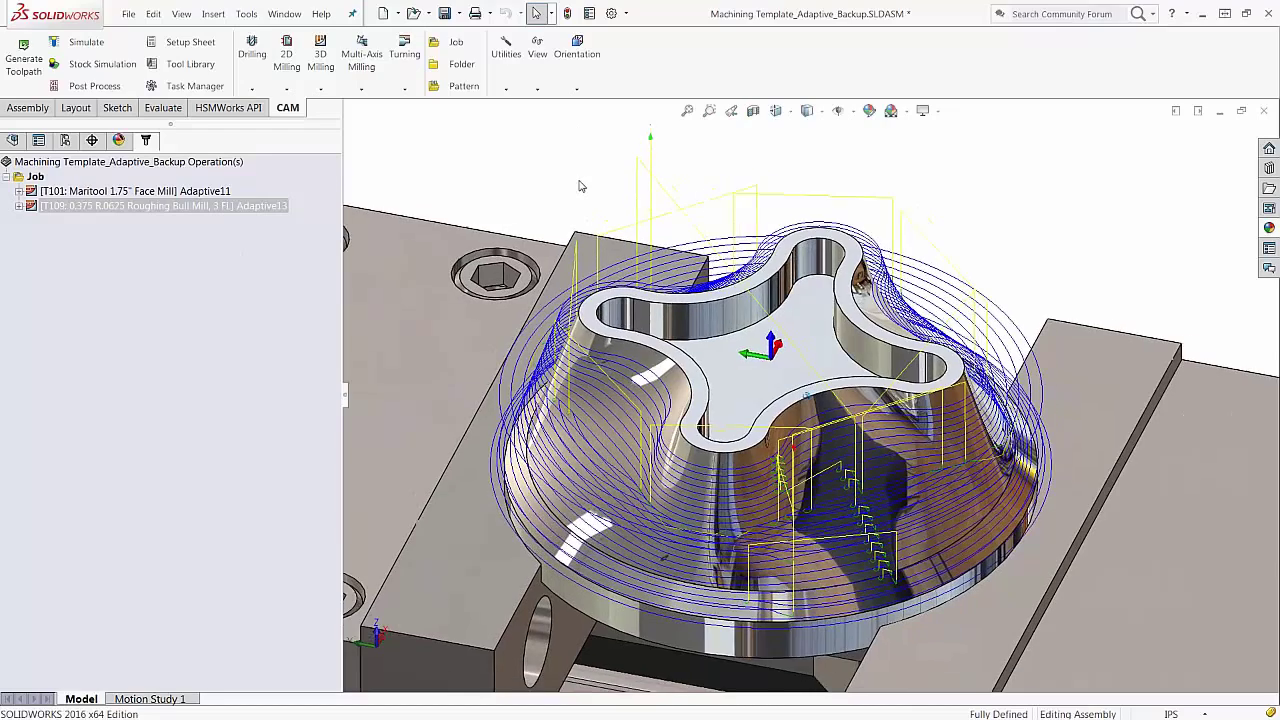
pyautogui.click(293, 221)
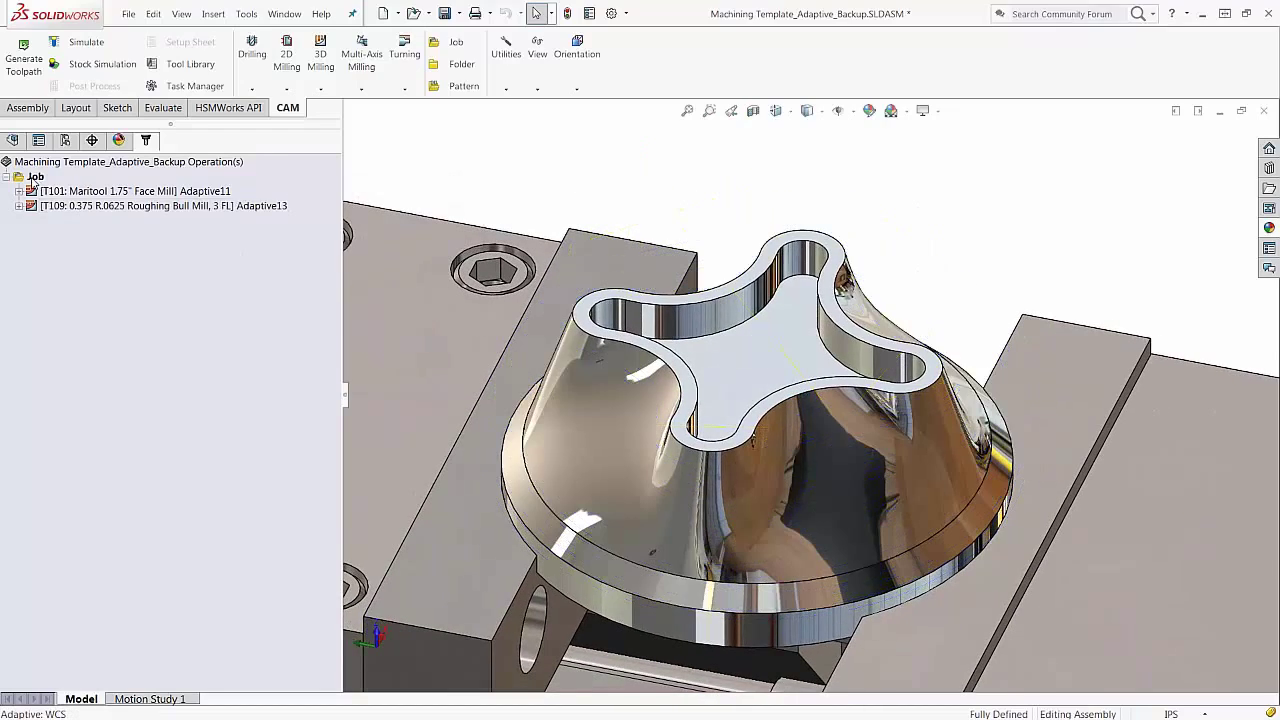
pyautogui.click(100, 207)
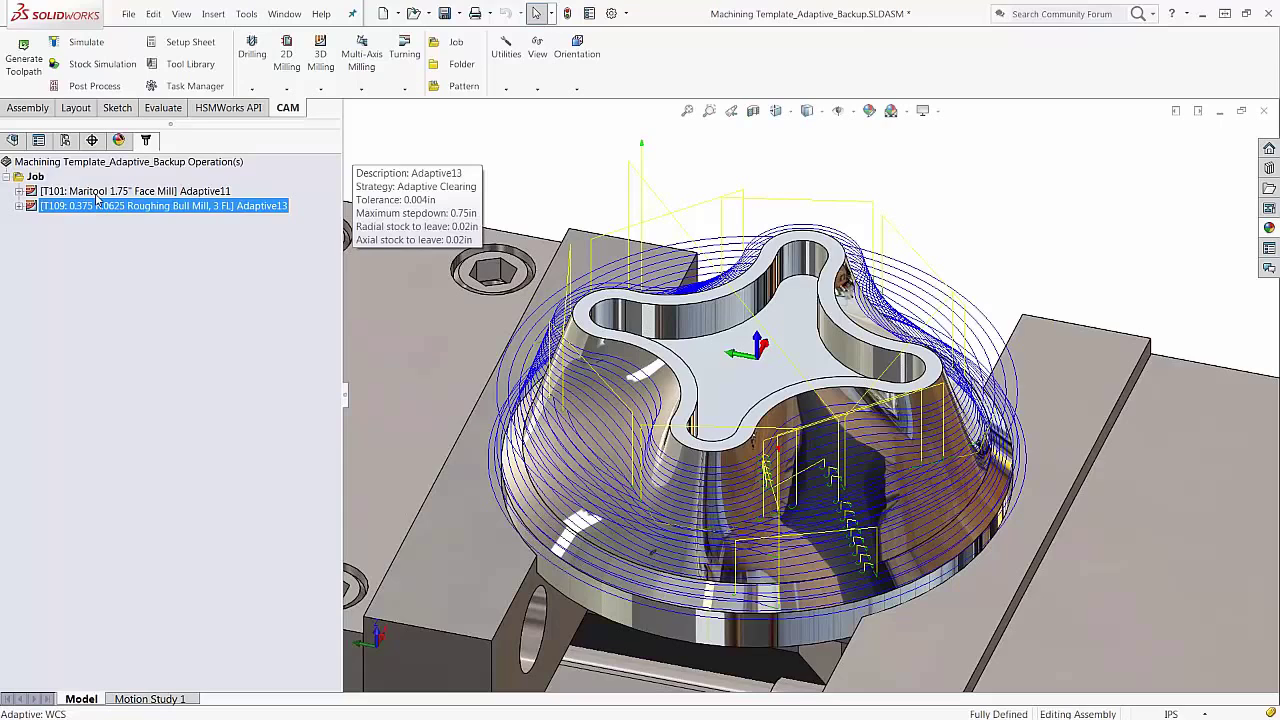
pyautogui.click(97, 193)
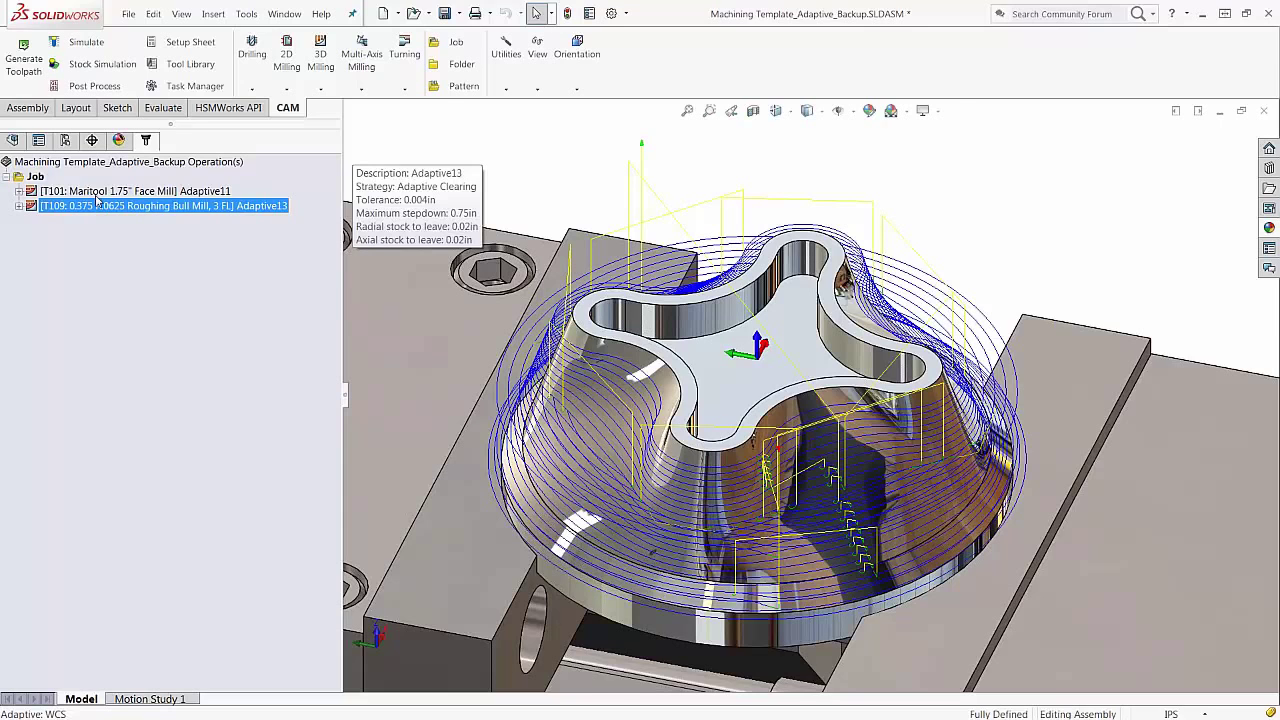
pyautogui.click(220, 209)
pyautogui.scroll(1, 520, 197)
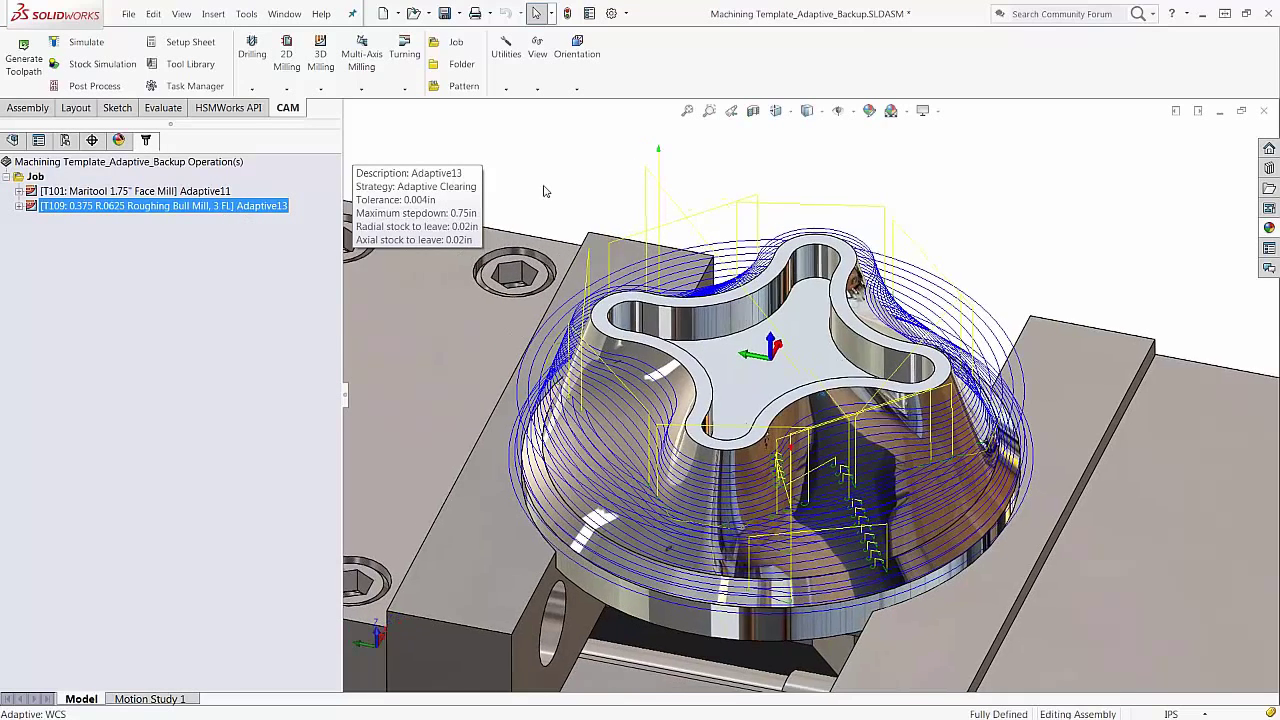
pyautogui.scroll(2, 543, 191)
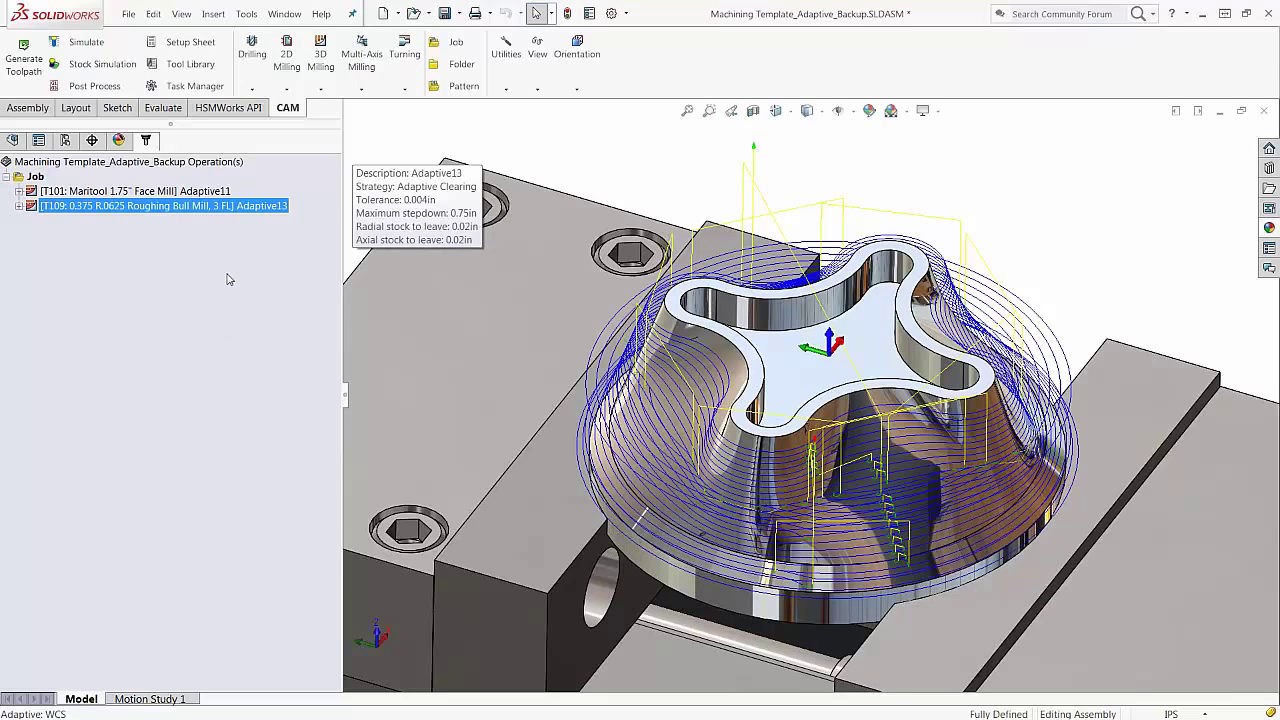
# Reopen the Adaptive13 operation for editing and bring up its tool selection
pyautogui.rightClick(214, 210)
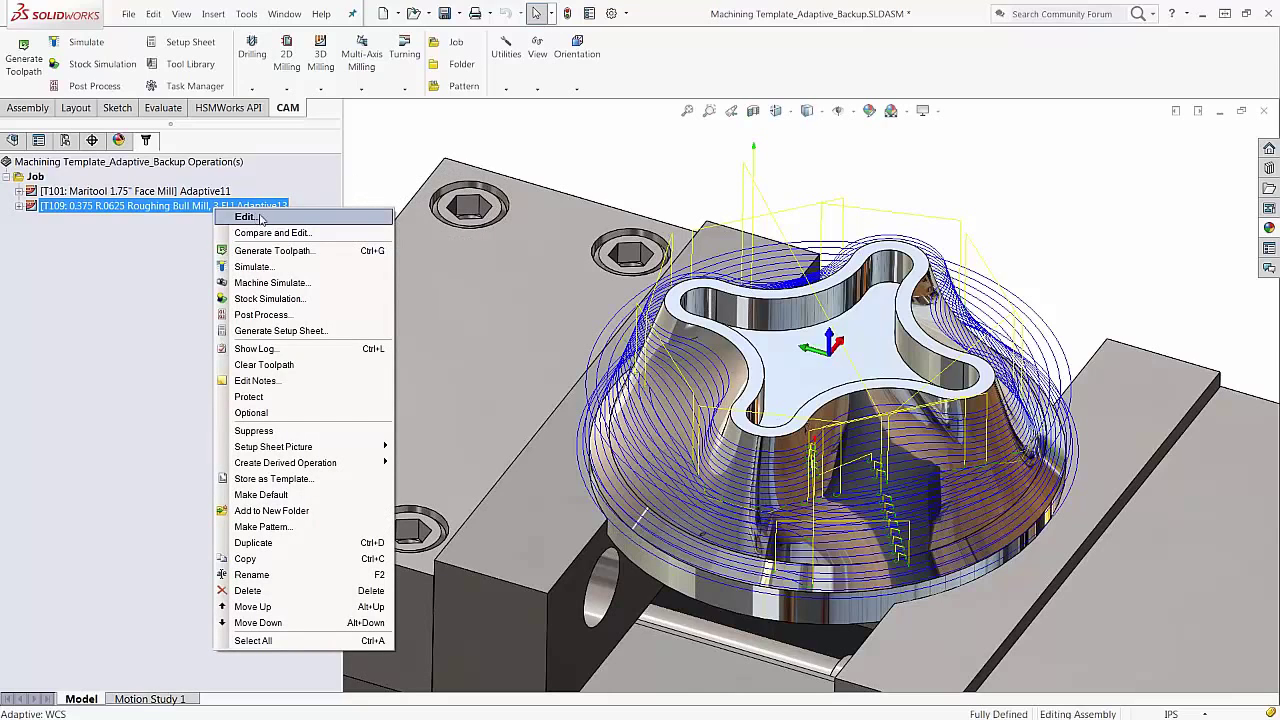
pyautogui.click(200, 223)
pyautogui.click(115, 206)
pyautogui.rightClick(113, 206)
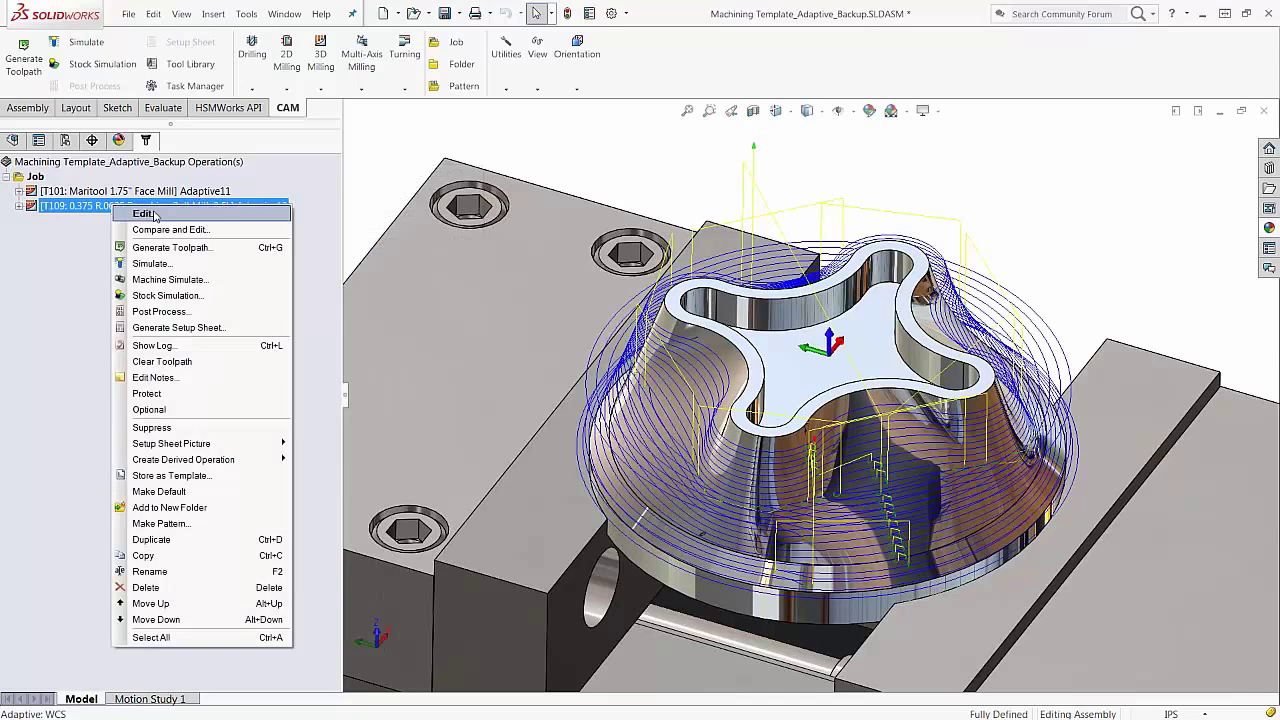
pyautogui.click(144, 214)
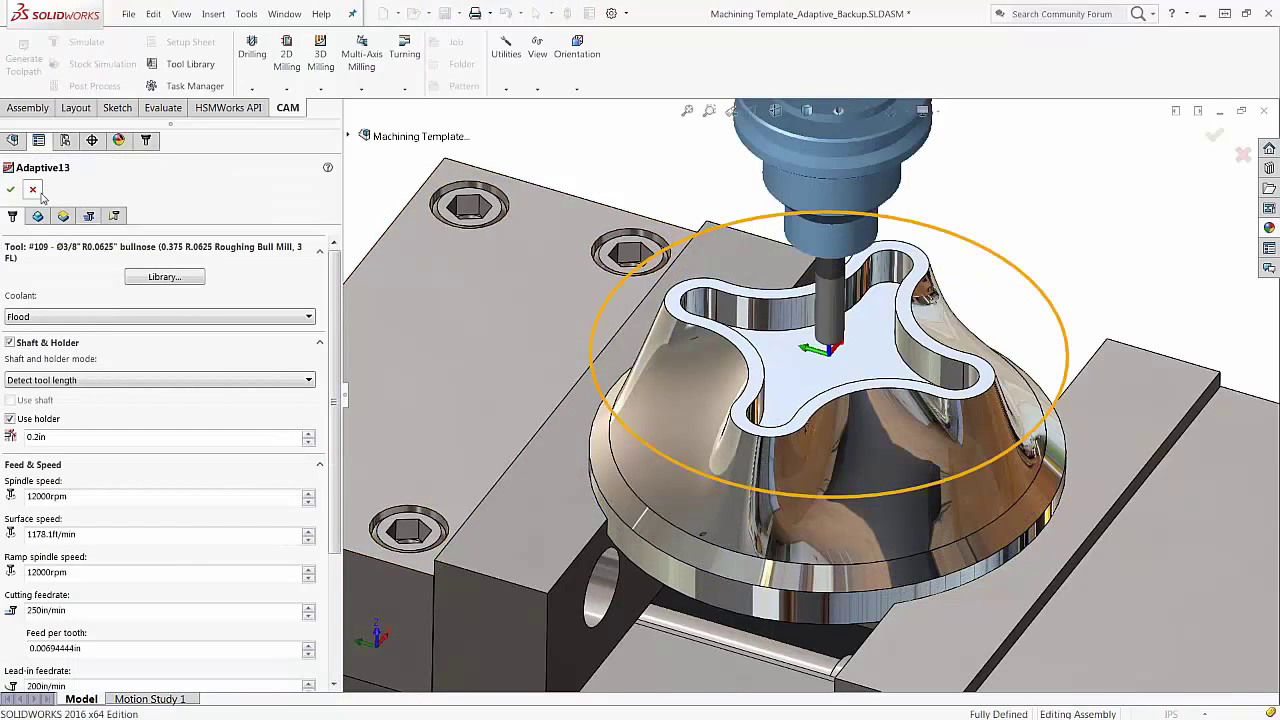
pyautogui.click(166, 279)
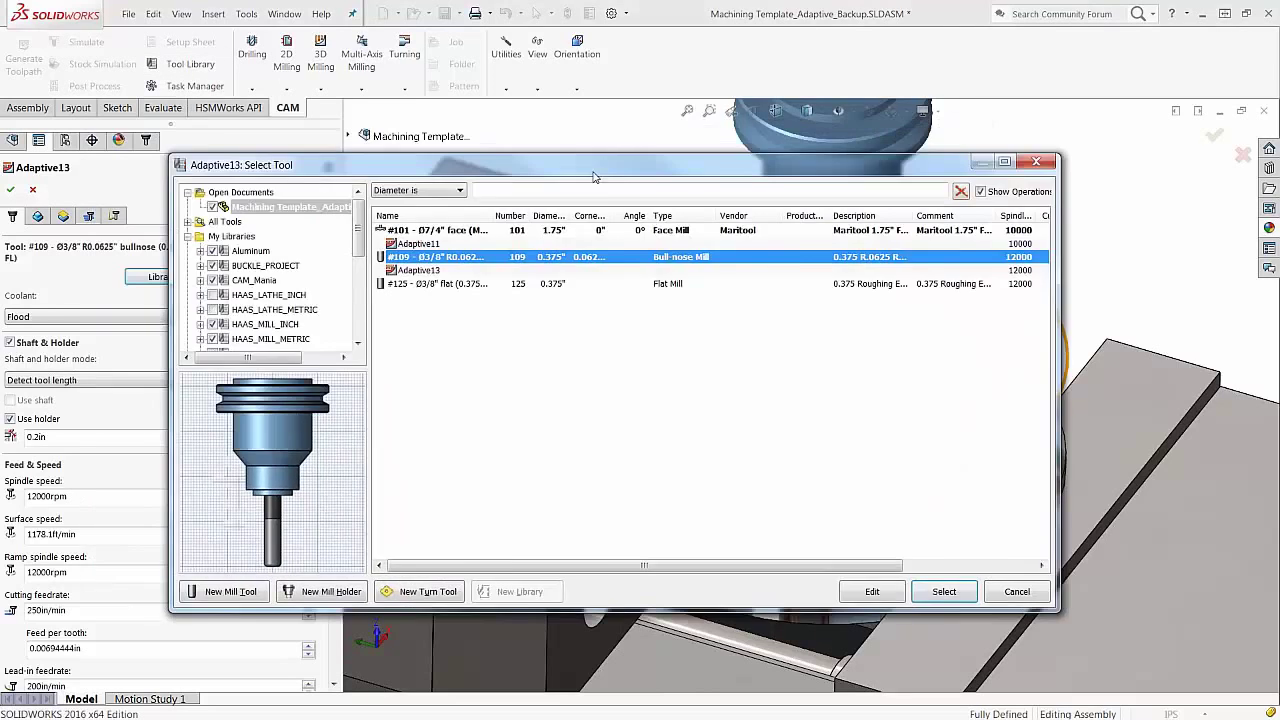
pyautogui.moveTo(593, 172); pyautogui.dragTo(723, 193)
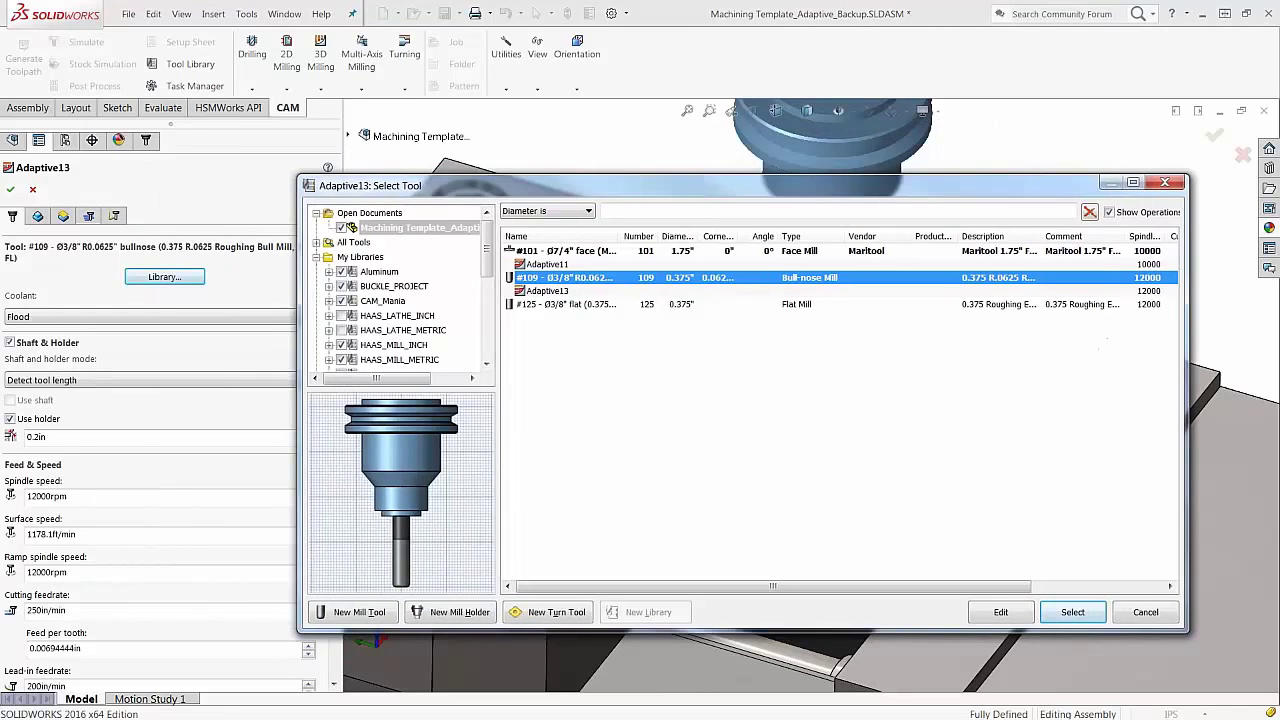
pyautogui.moveTo(430, 189); pyautogui.dragTo(379, 166)
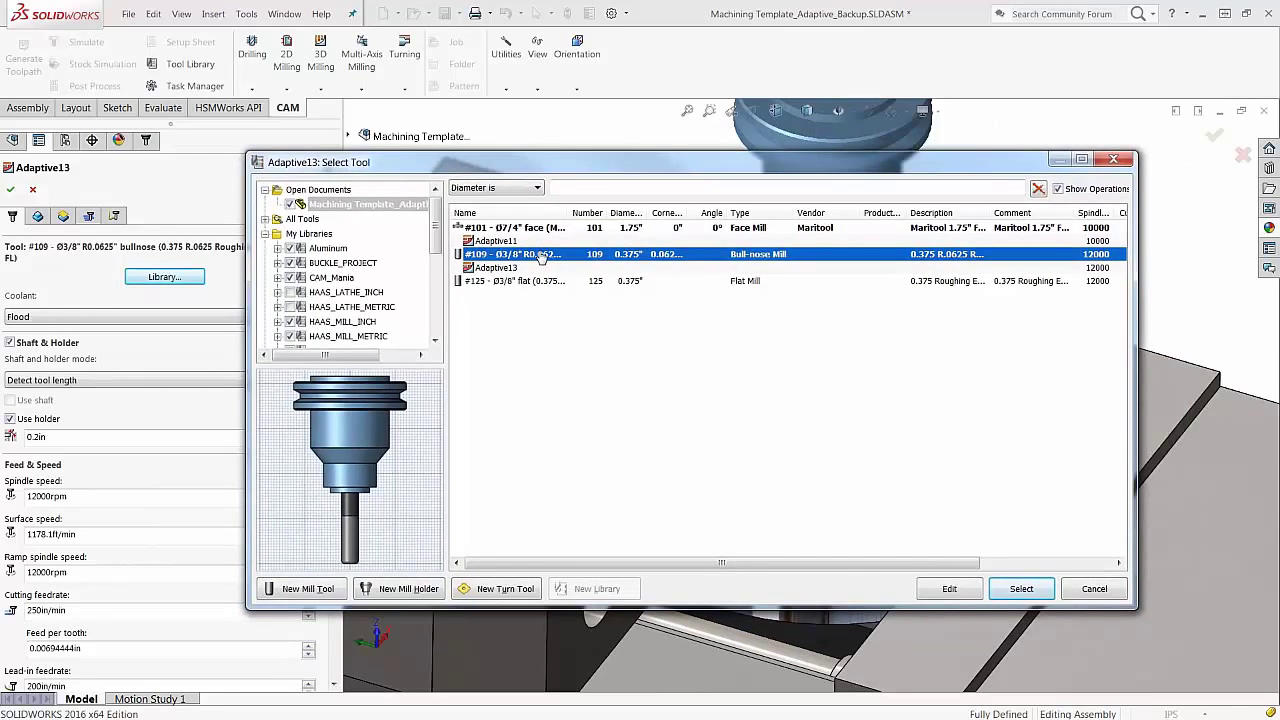
# Change the tool number of the 3/8" R0.0625" bull-nose mill to 2 and confirm the tool definition
pyautogui.rightClick(541, 257)
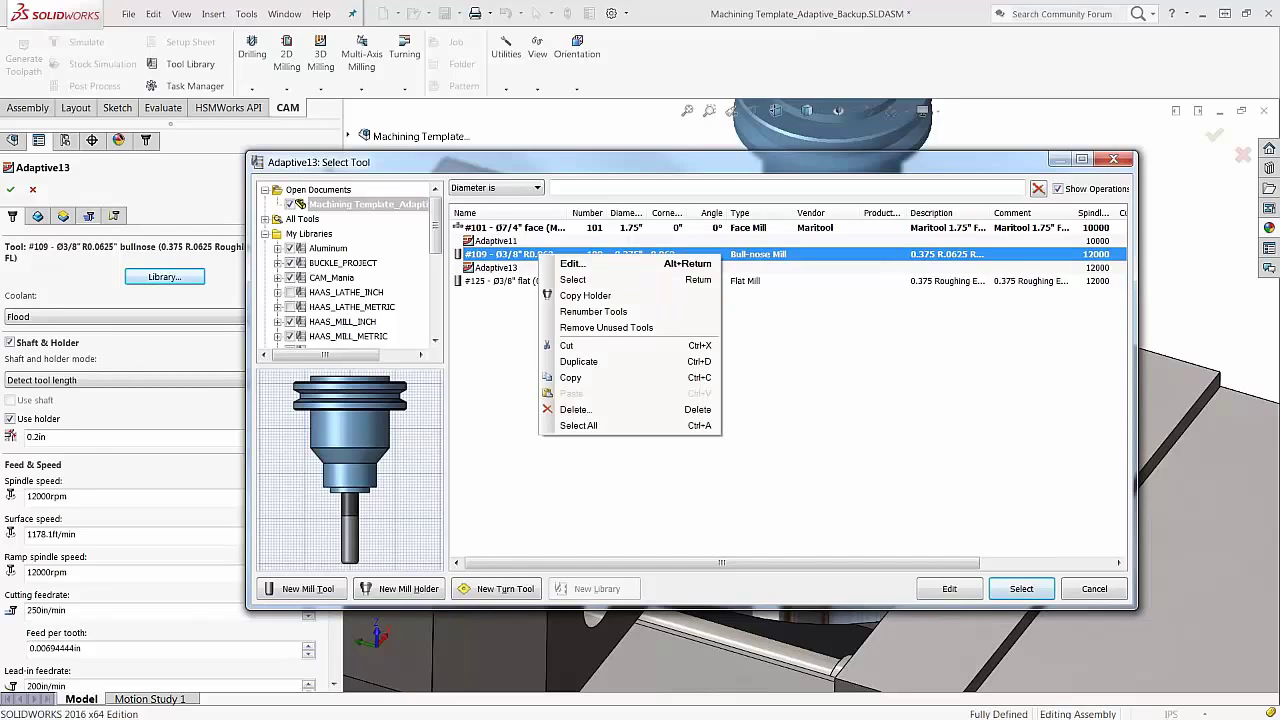
pyautogui.click(600, 266)
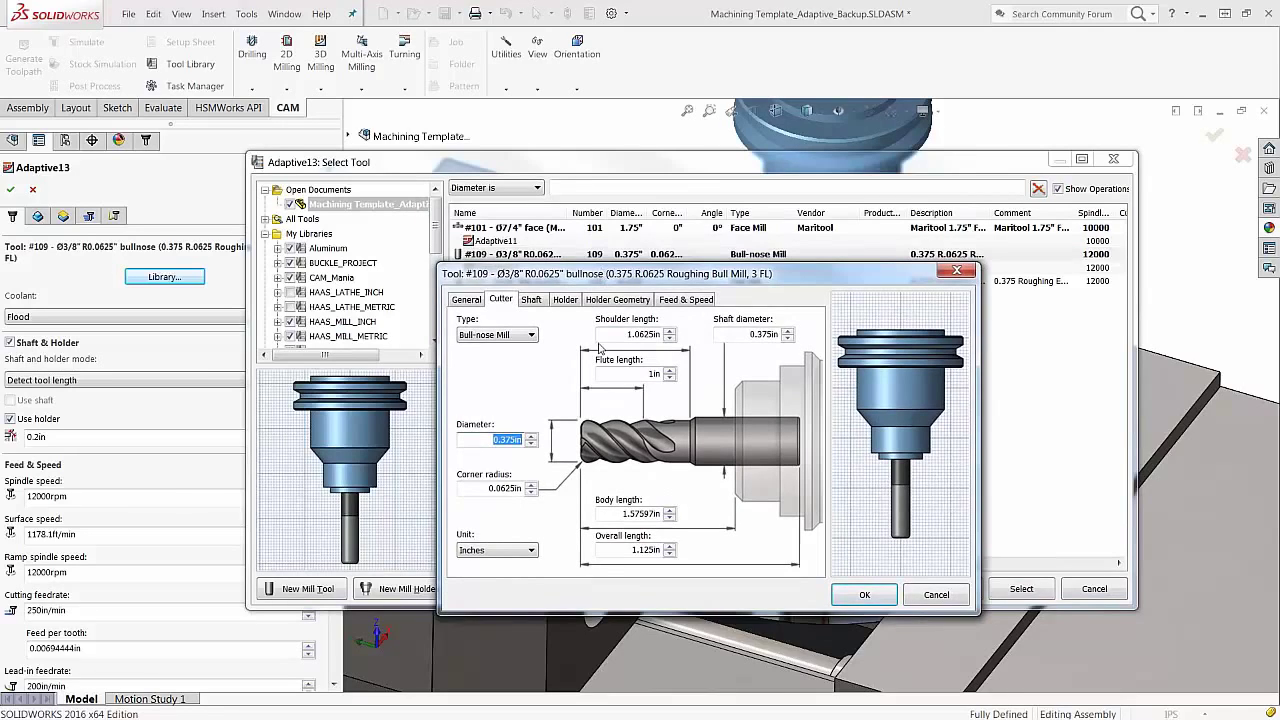
pyautogui.click(467, 300)
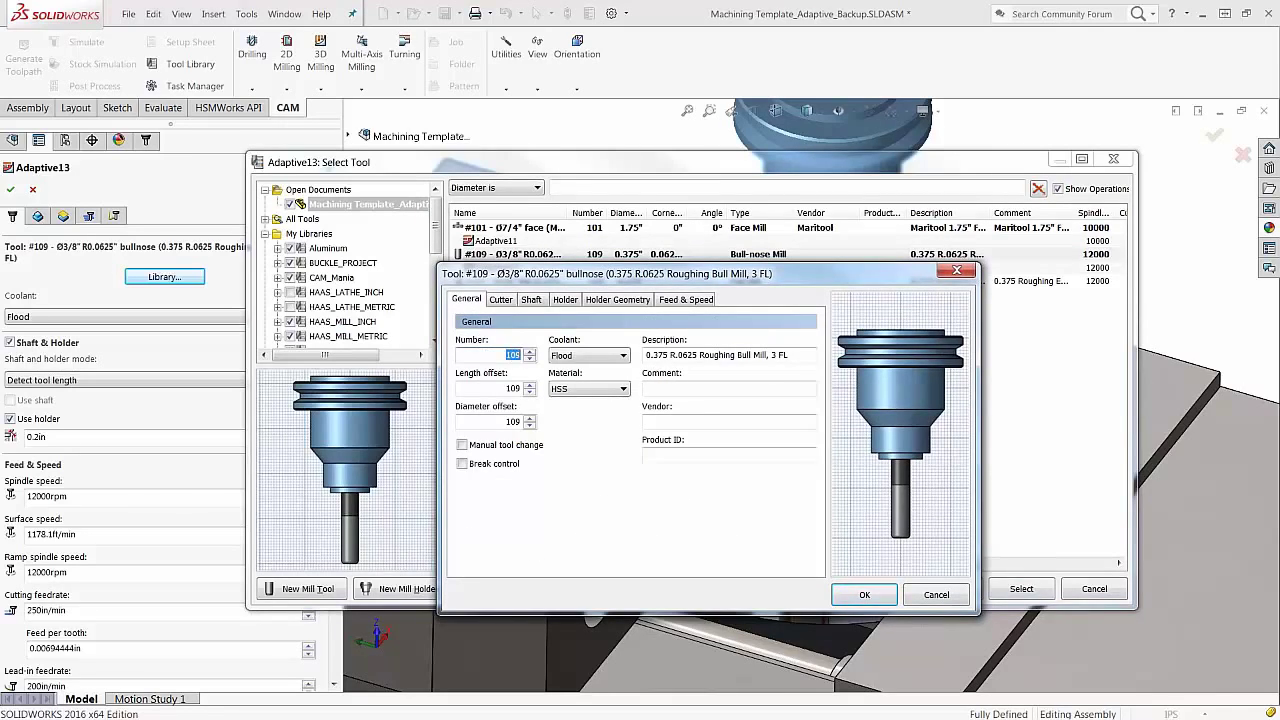
pyautogui.write('2')
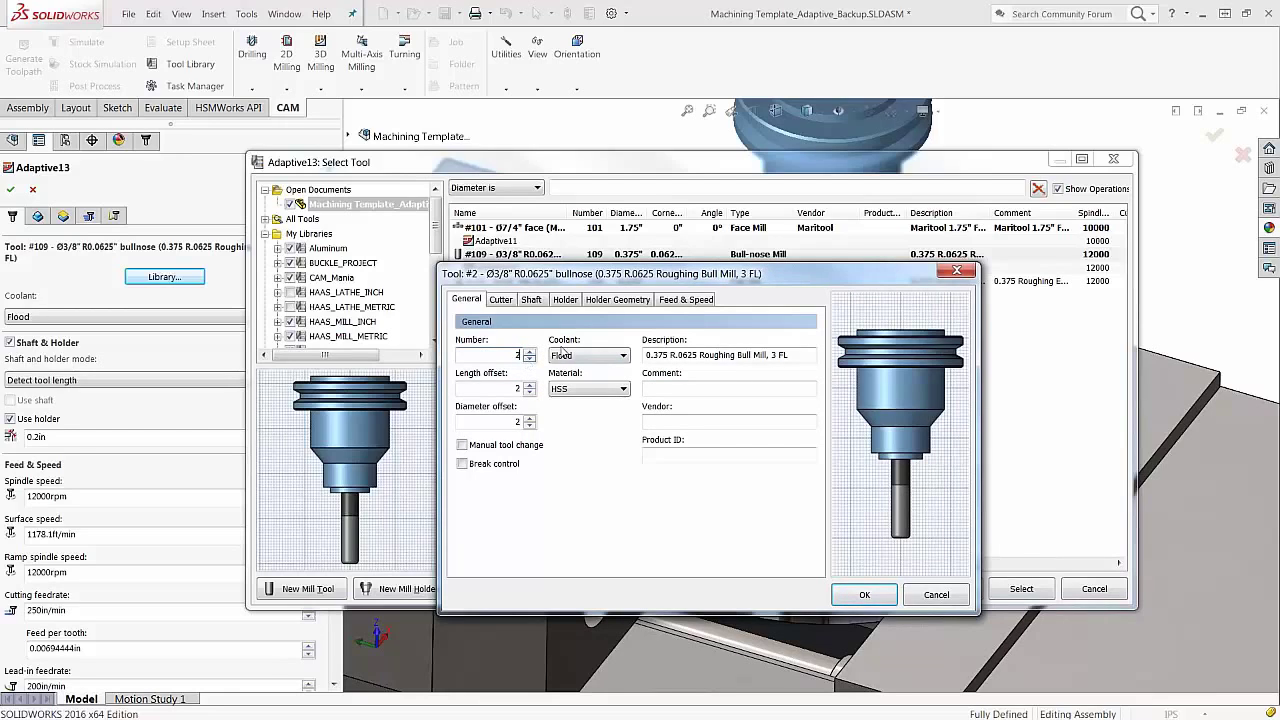
pyautogui.click(864, 594)
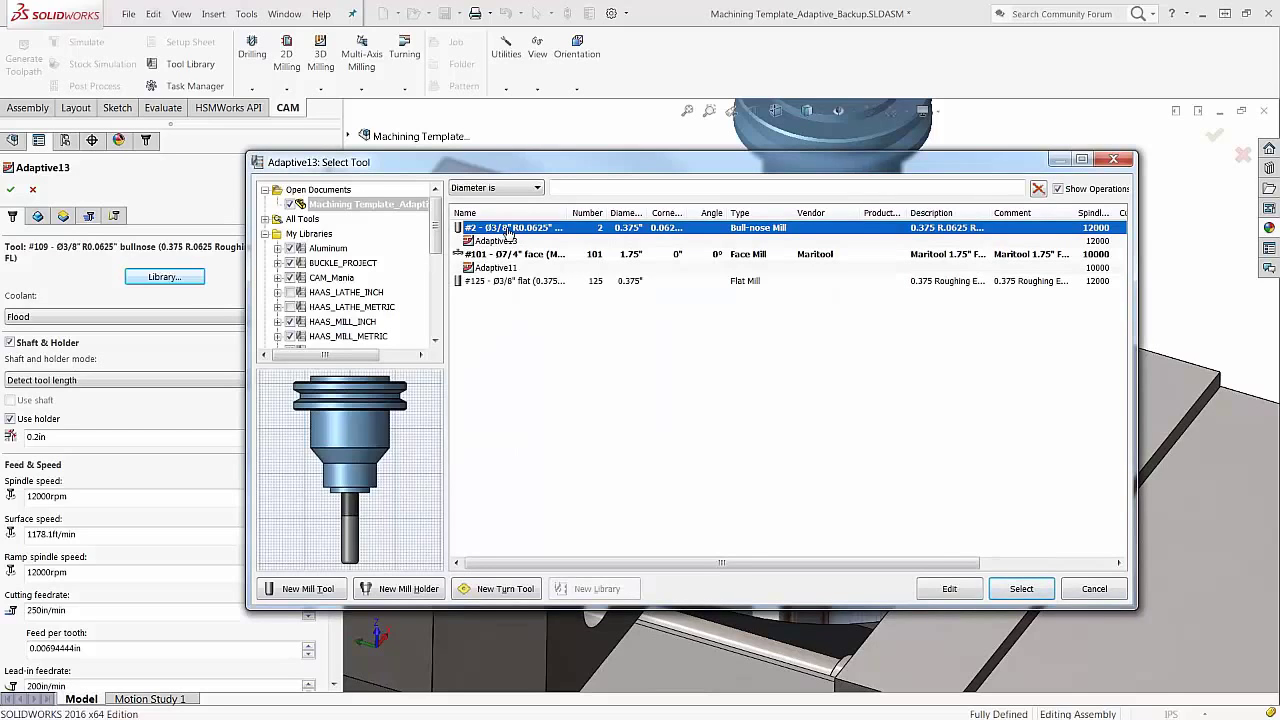
# Copy bull-nose mill #2 from the open document and paste it into the HAAS_MILL_INCH tool library
pyautogui.rightClick(511, 232)
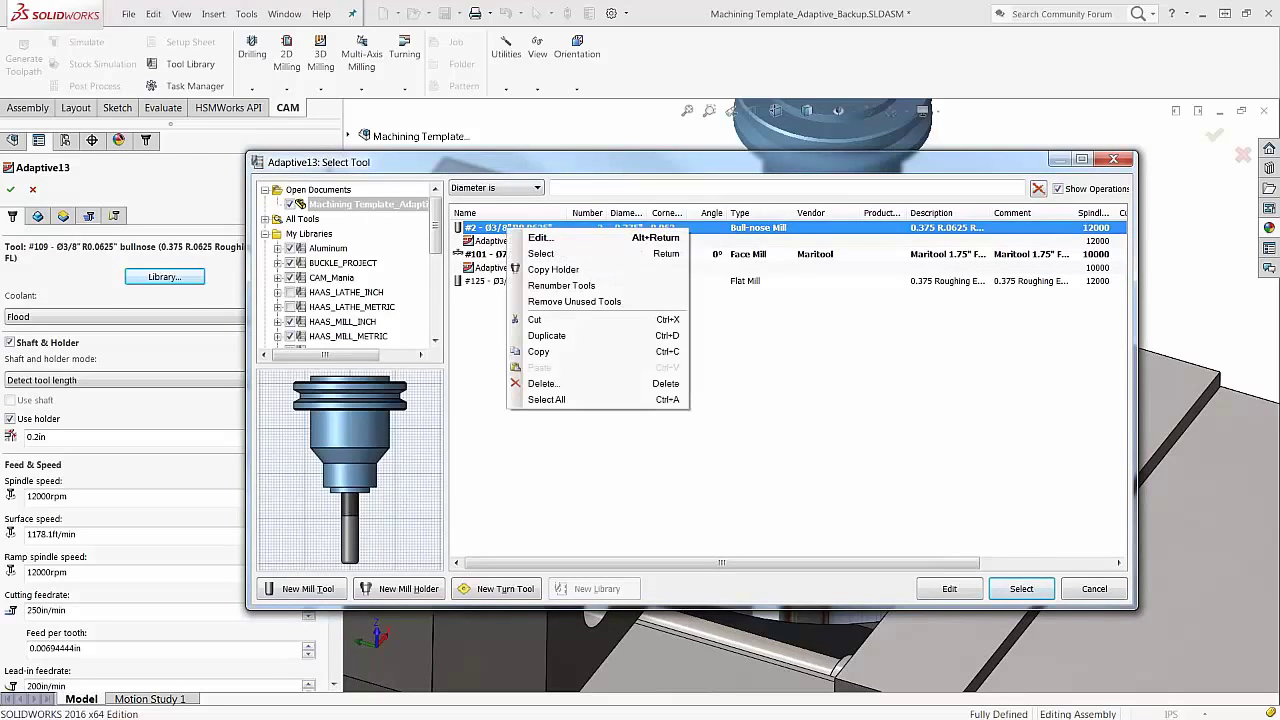
pyautogui.click(538, 351)
pyautogui.moveTo(437, 232); pyautogui.dragTo(448, 265)
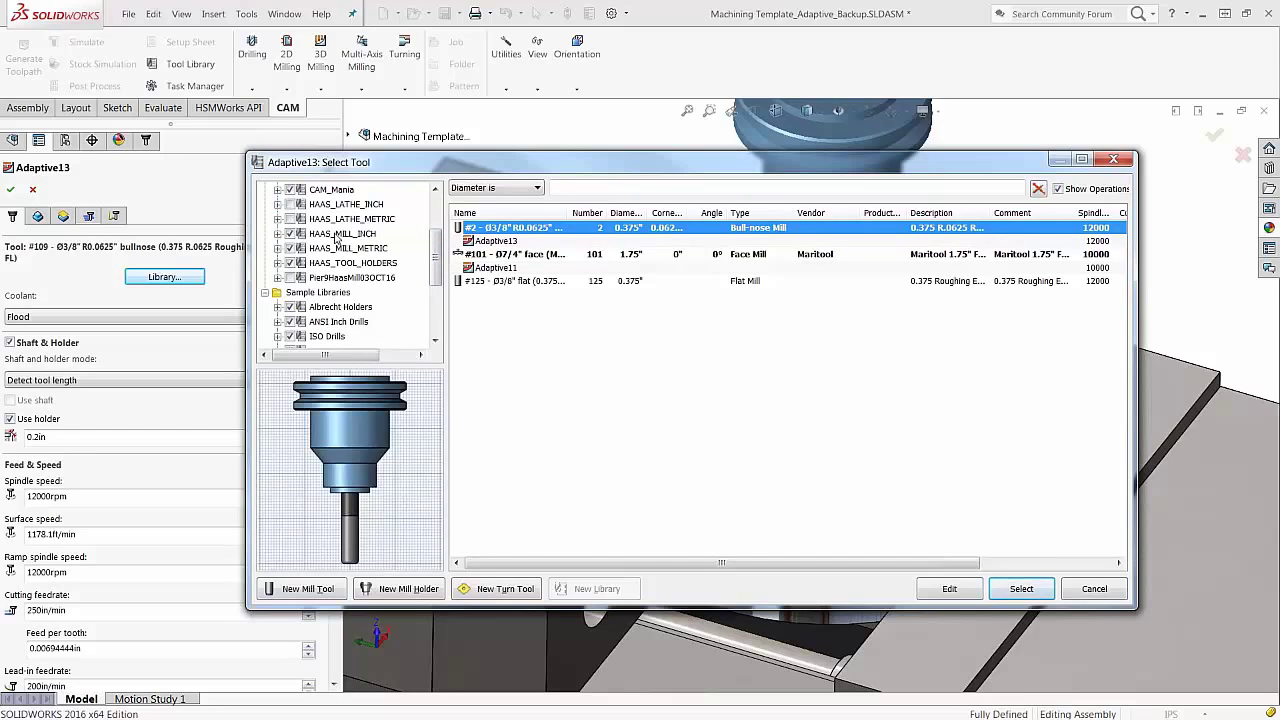
pyautogui.click(337, 234)
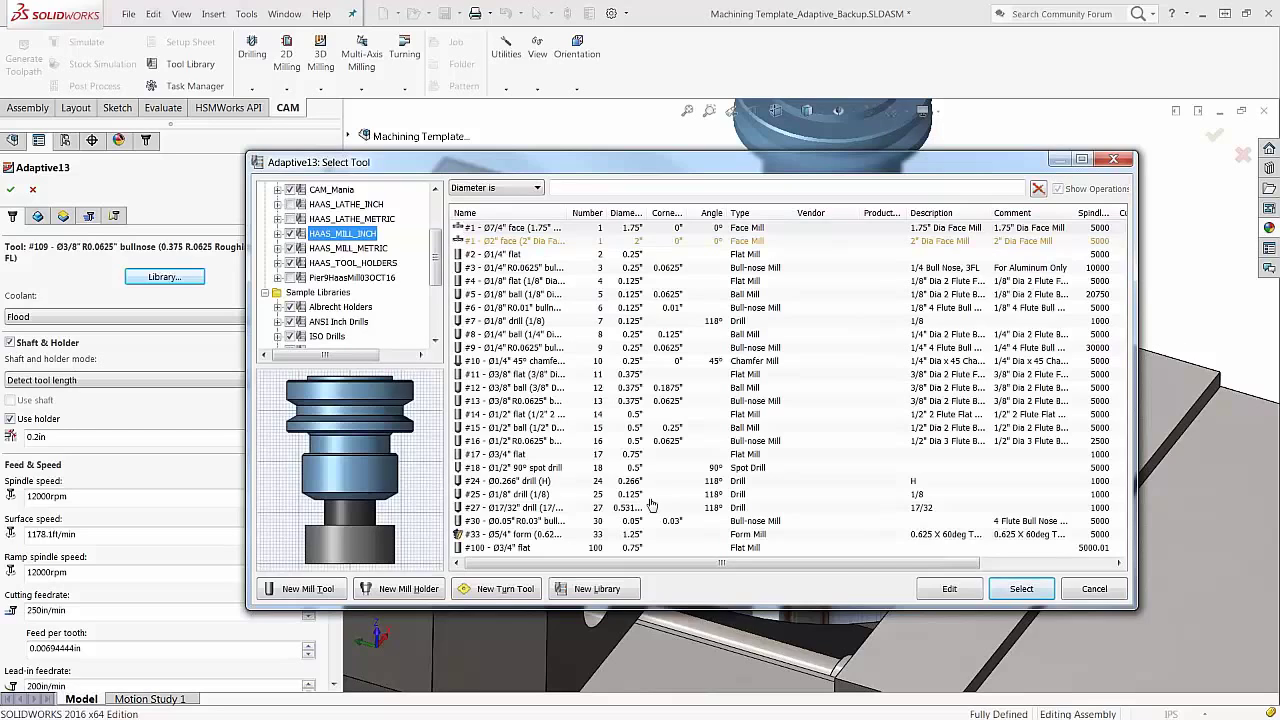
pyautogui.click(692, 468)
pyautogui.rightClick(692, 469)
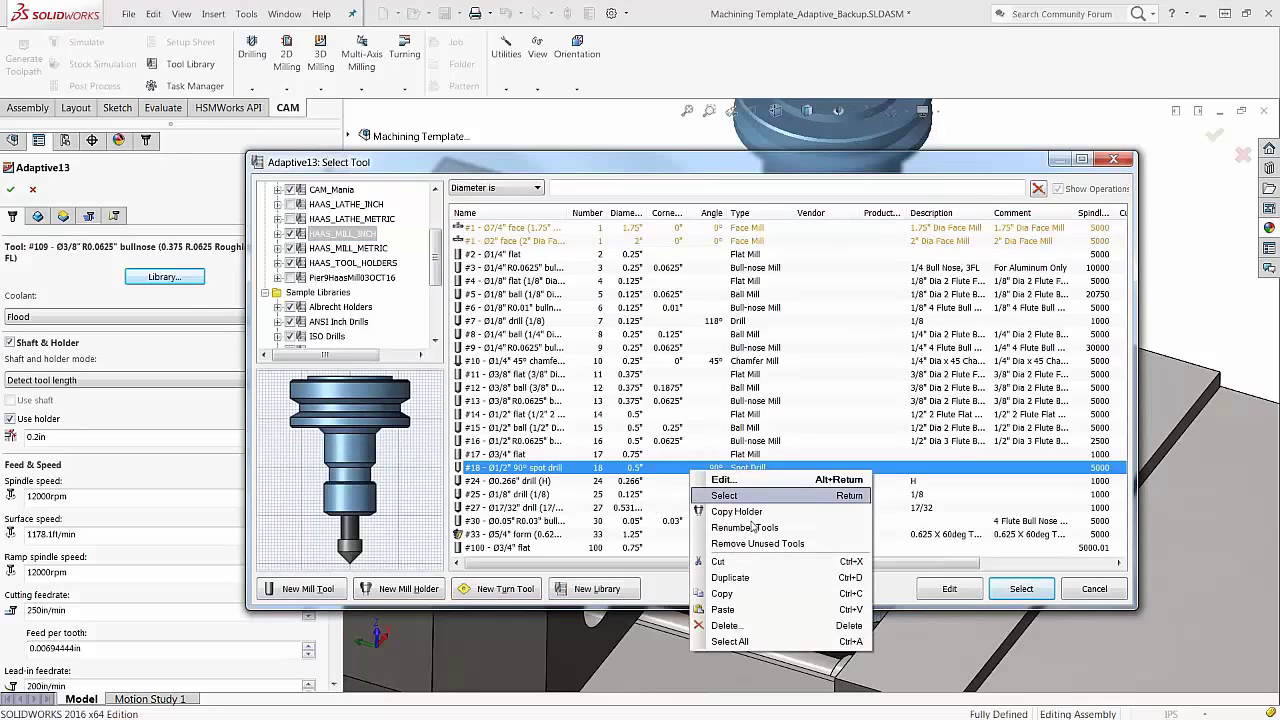
pyautogui.click(750, 596)
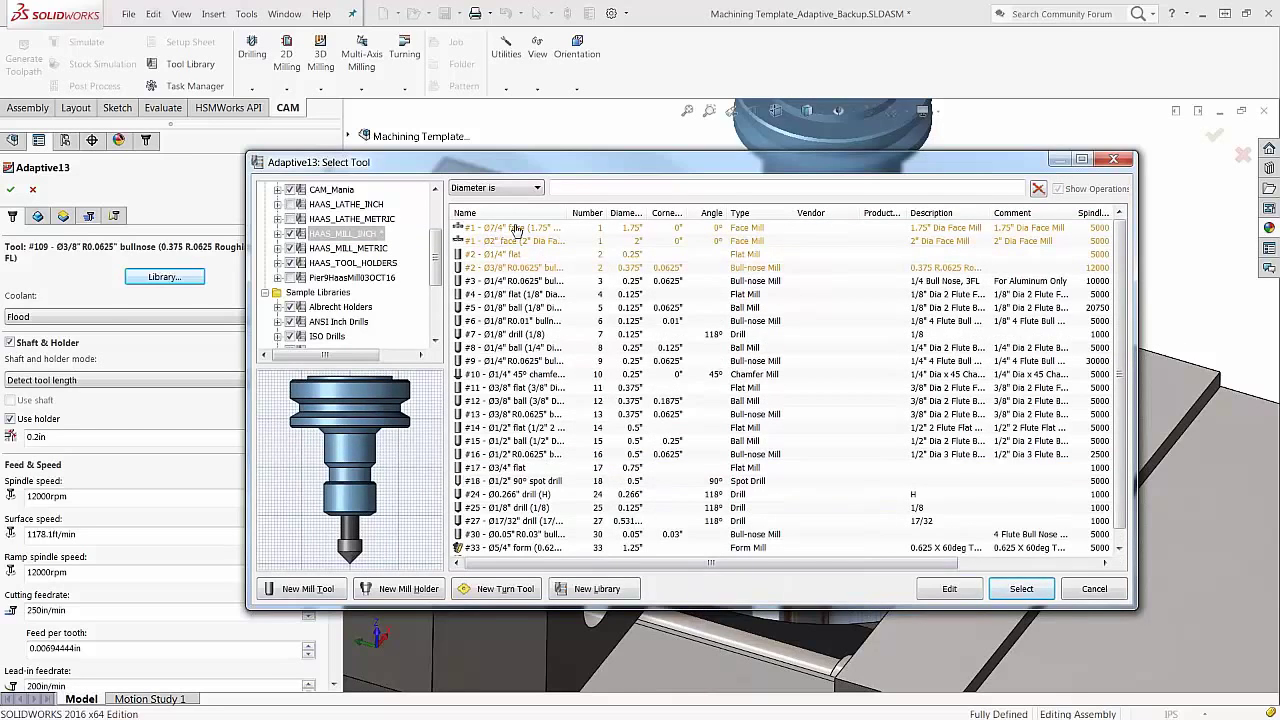
# Renumber the open document's tools with first tool number 5 and an increment of 1
pyautogui.moveTo(437, 257); pyautogui.dragTo(440, 205)
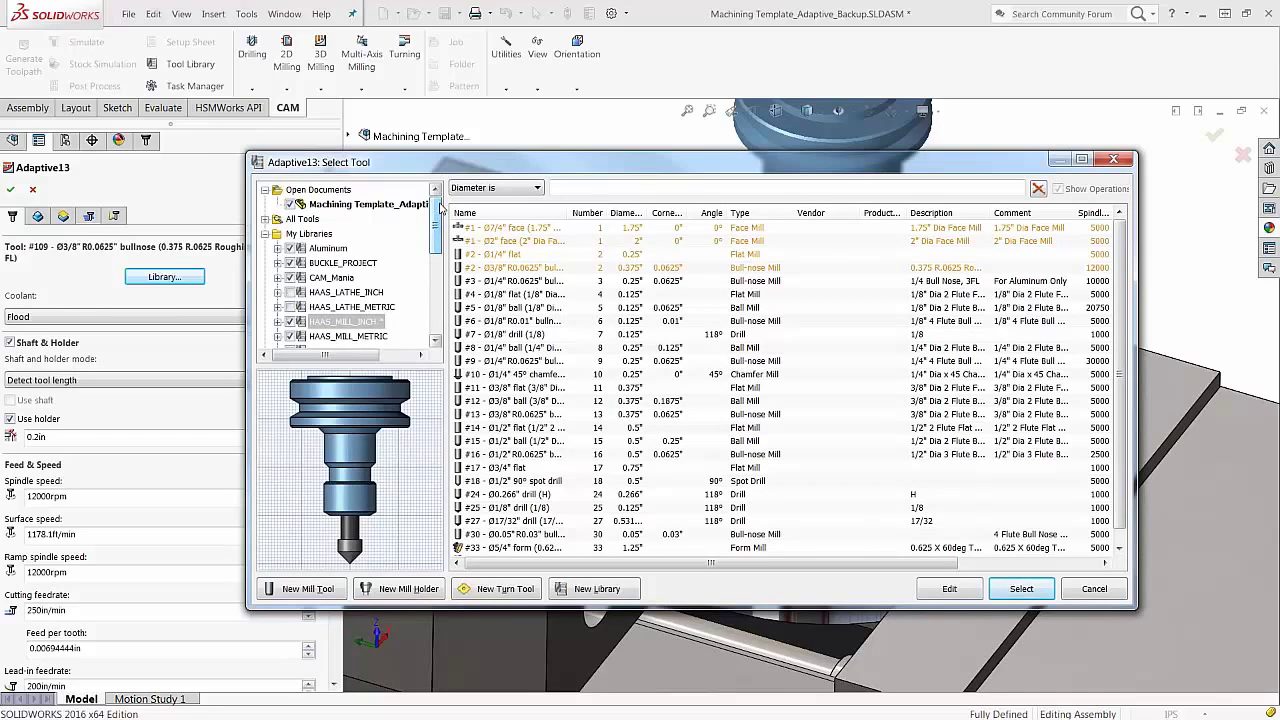
pyautogui.click(331, 205)
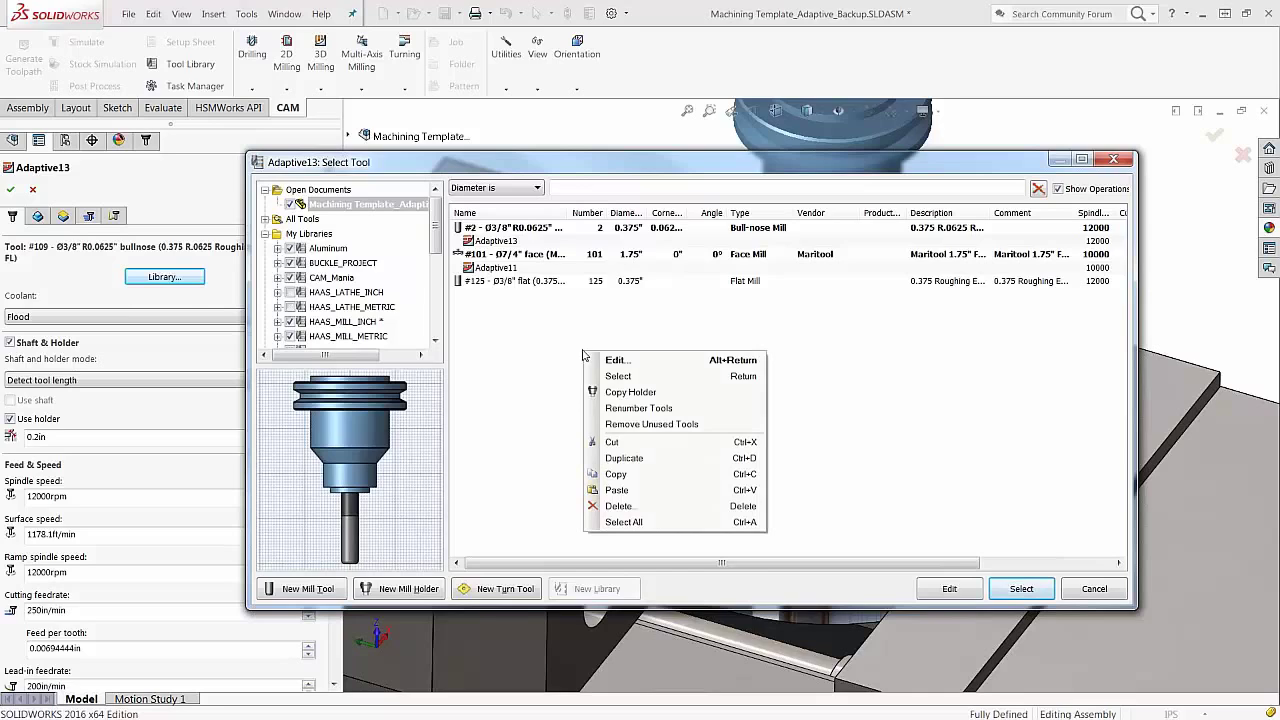
pyautogui.click(686, 409)
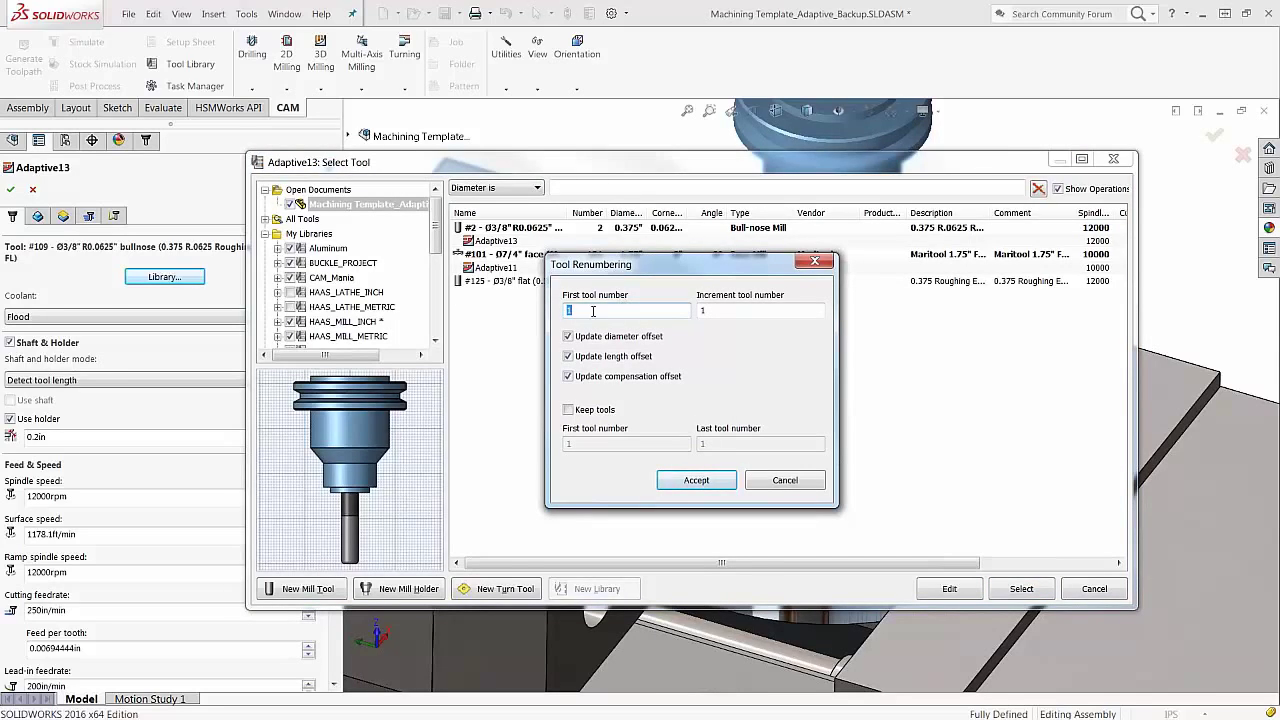
pyautogui.press('Tab')
pyautogui.moveTo(585, 310); pyautogui.dragTo(559, 310)
pyautogui.doubleClick(724, 310)
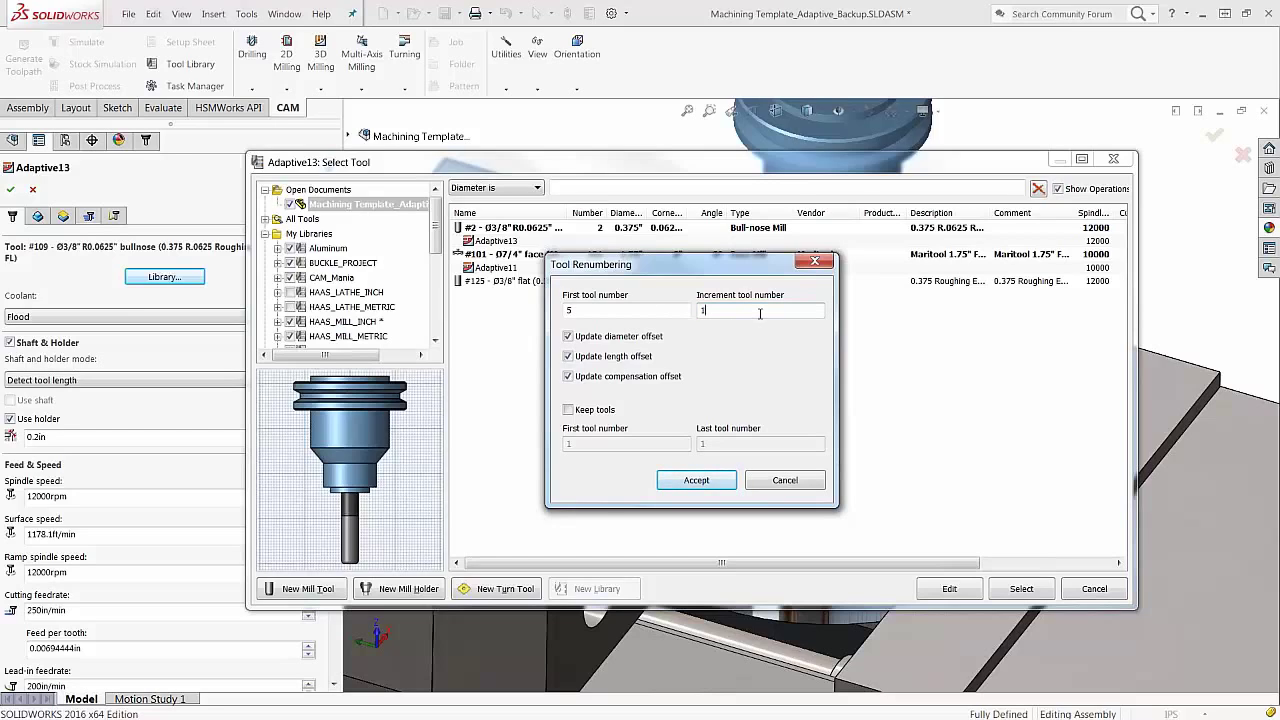
pyautogui.click(694, 481)
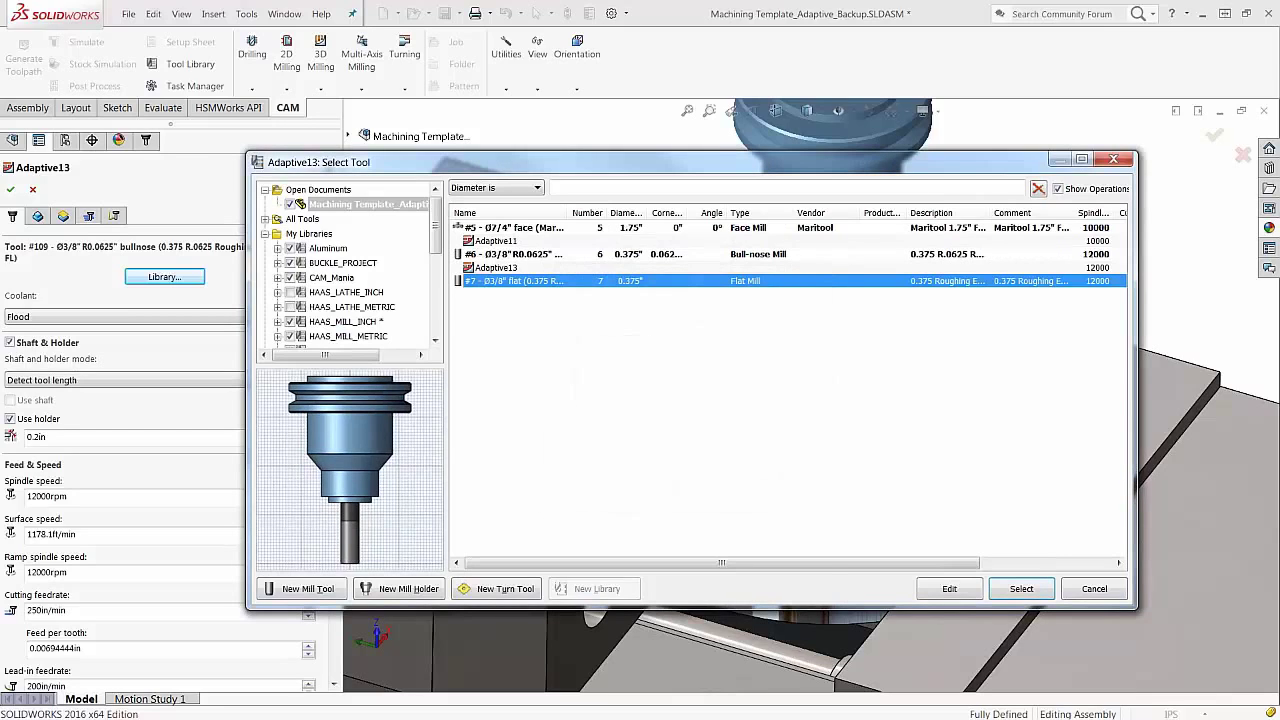
pyautogui.click(509, 349)
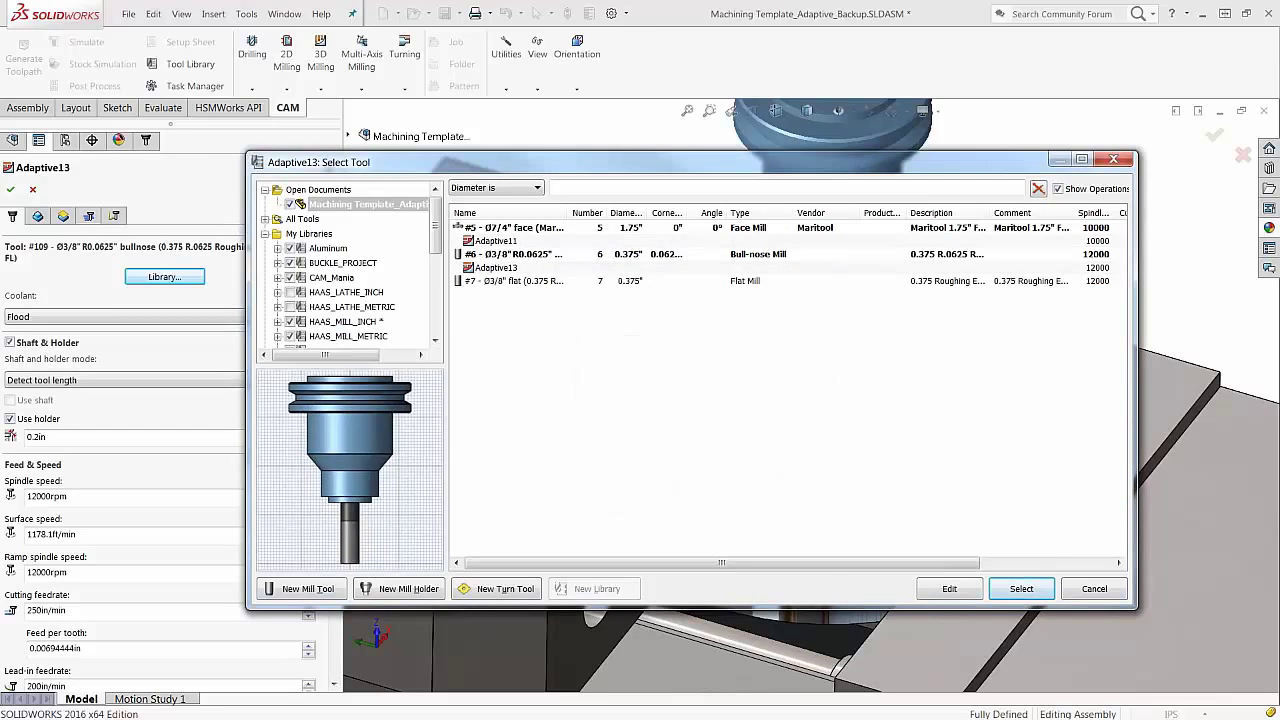
# Renumber the open document's tools with first tool number 1 and an increment of 0, and widen the Name column
pyautogui.rightClick(577, 322)
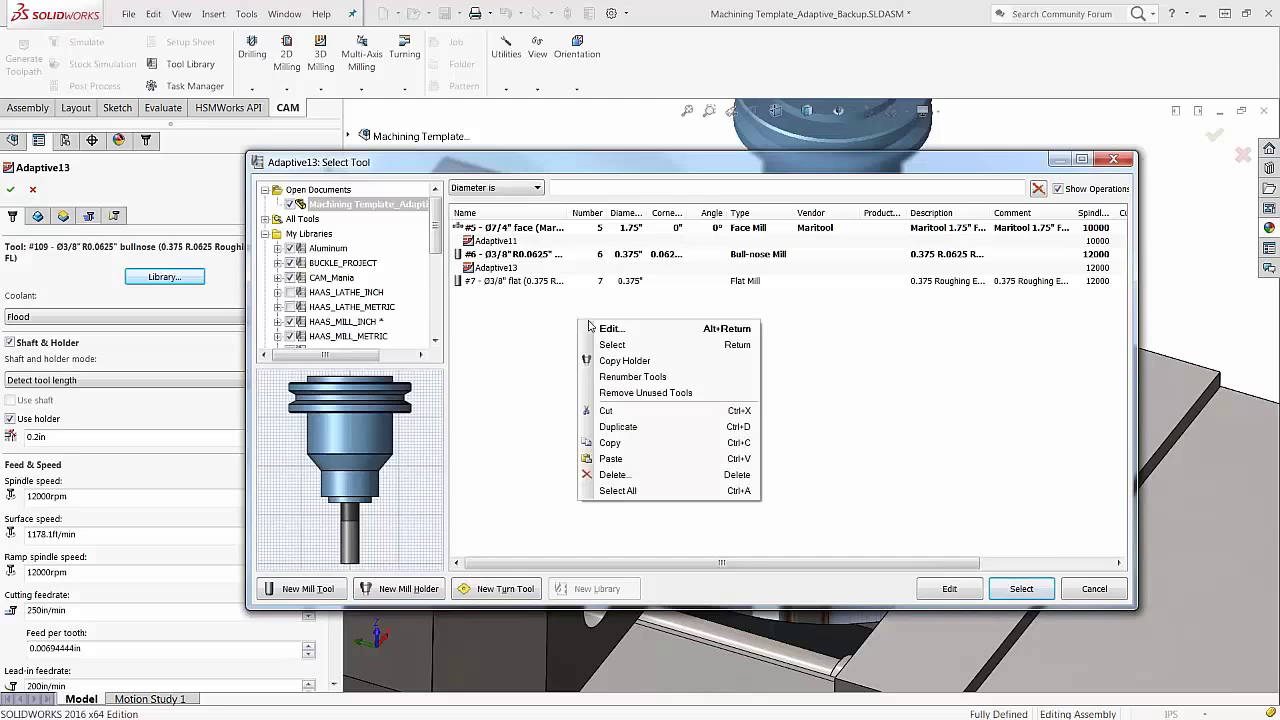
pyautogui.click(633, 376)
pyautogui.press('Tab')
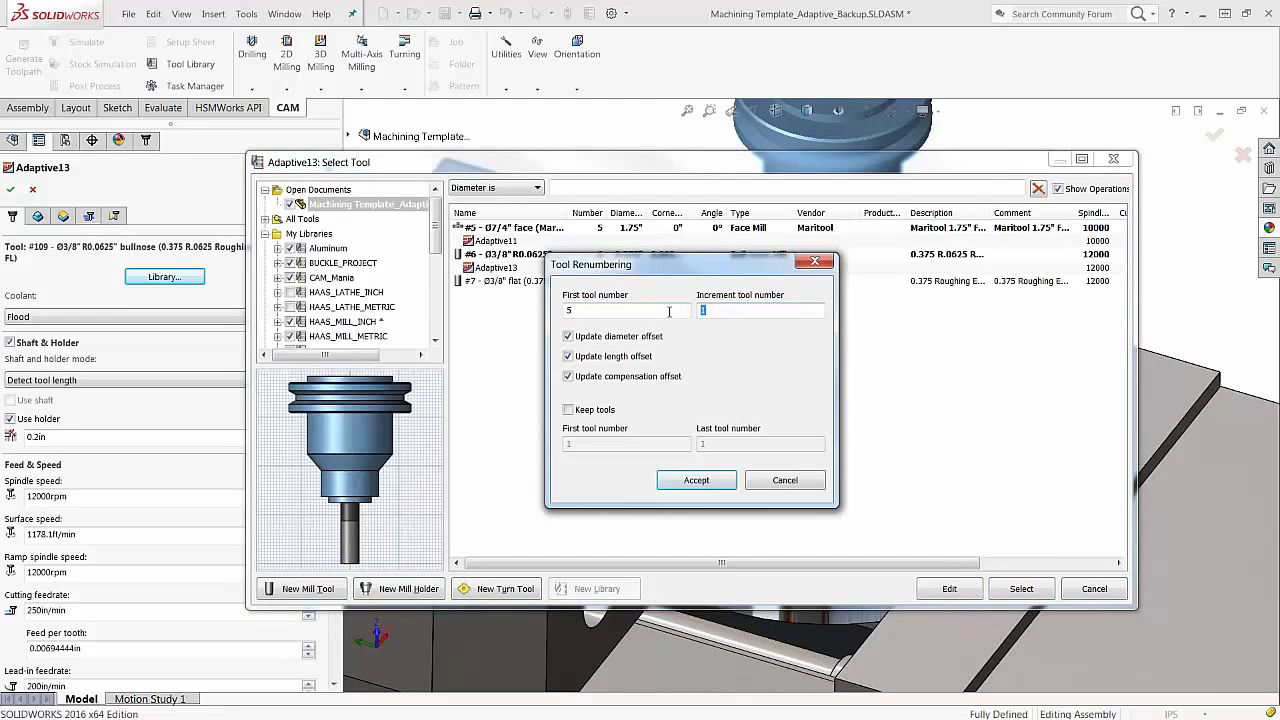
pyautogui.moveTo(605, 266); pyautogui.dragTo(629, 304)
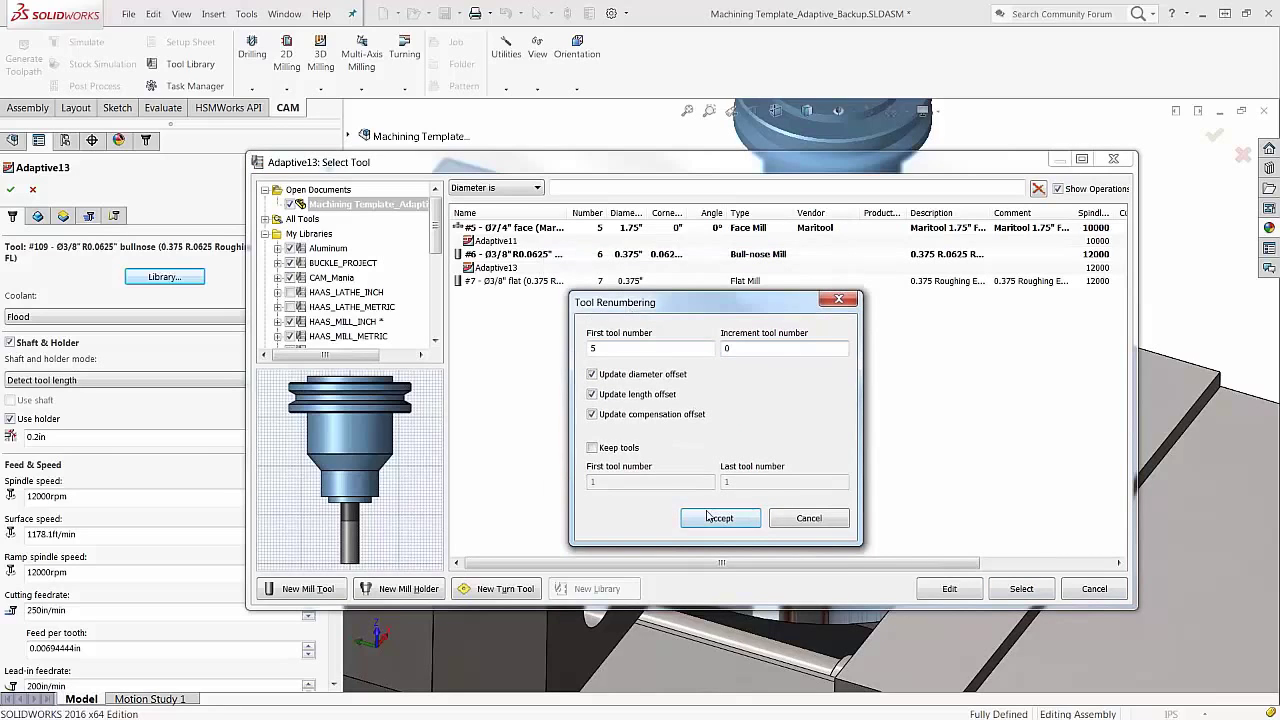
pyautogui.doubleClick(593, 348)
pyautogui.click(727, 520)
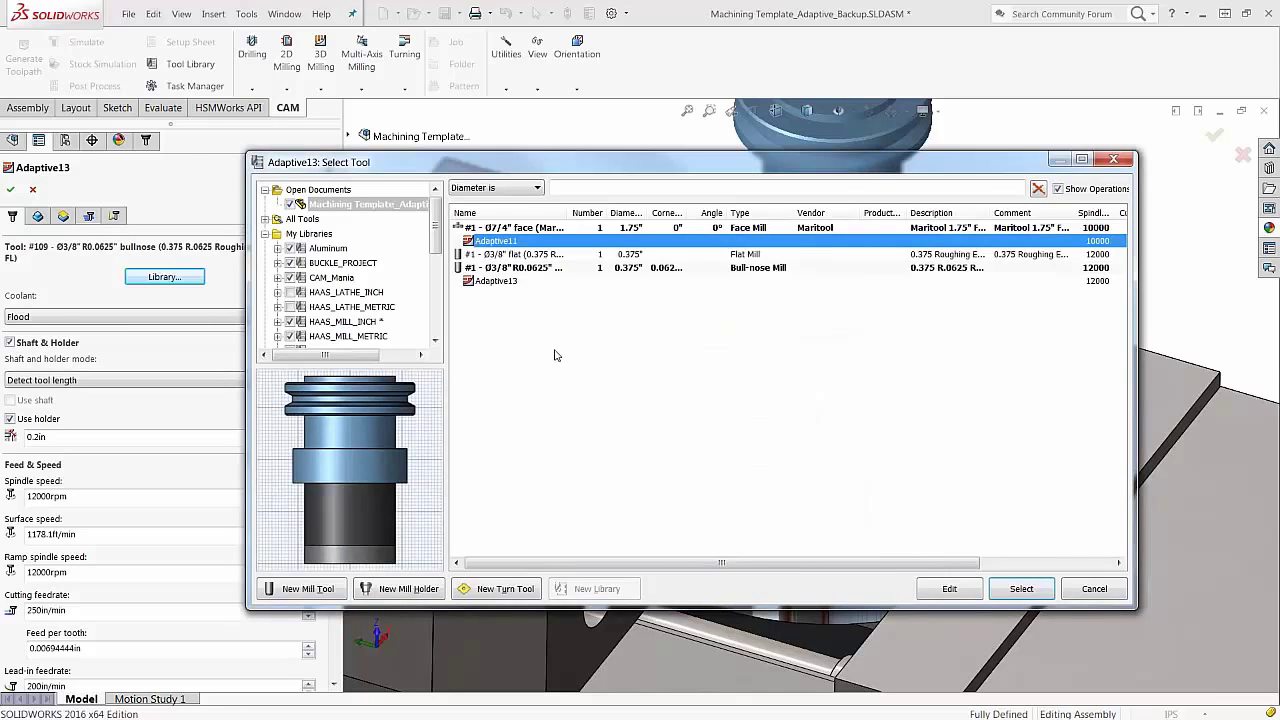
pyautogui.click(557, 355)
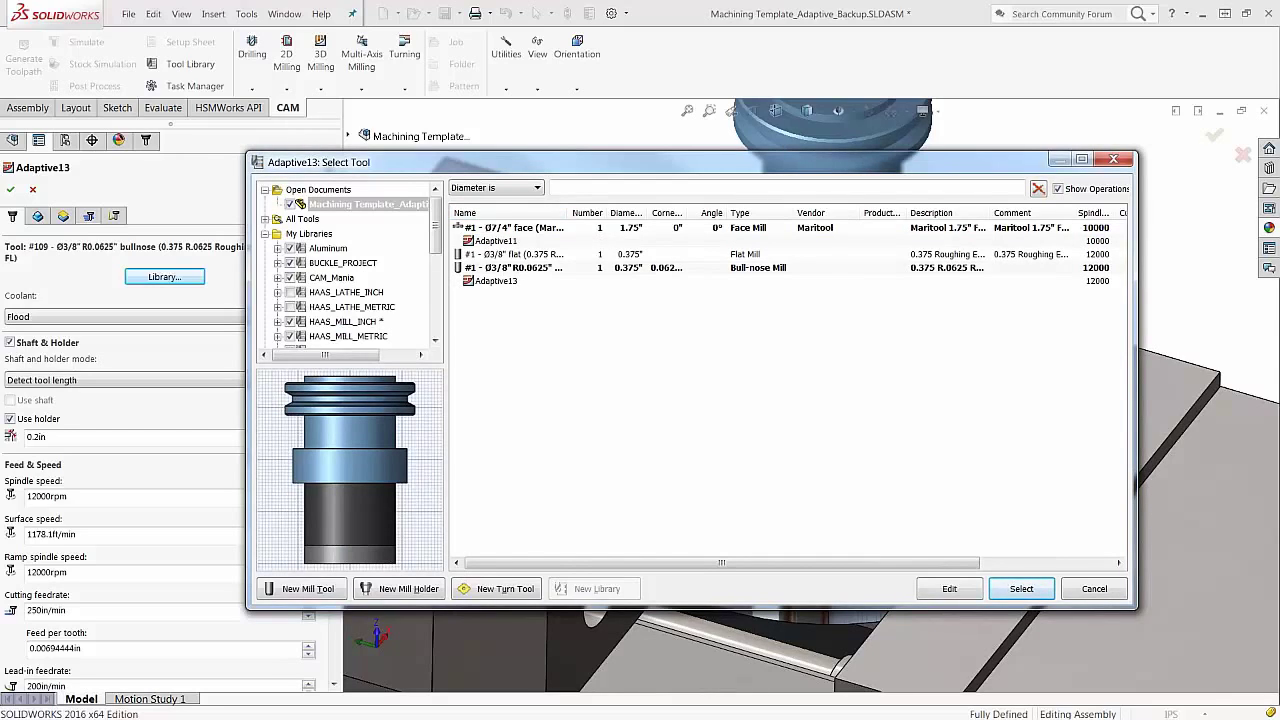
pyautogui.moveTo(568, 212); pyautogui.dragTo(670, 212)
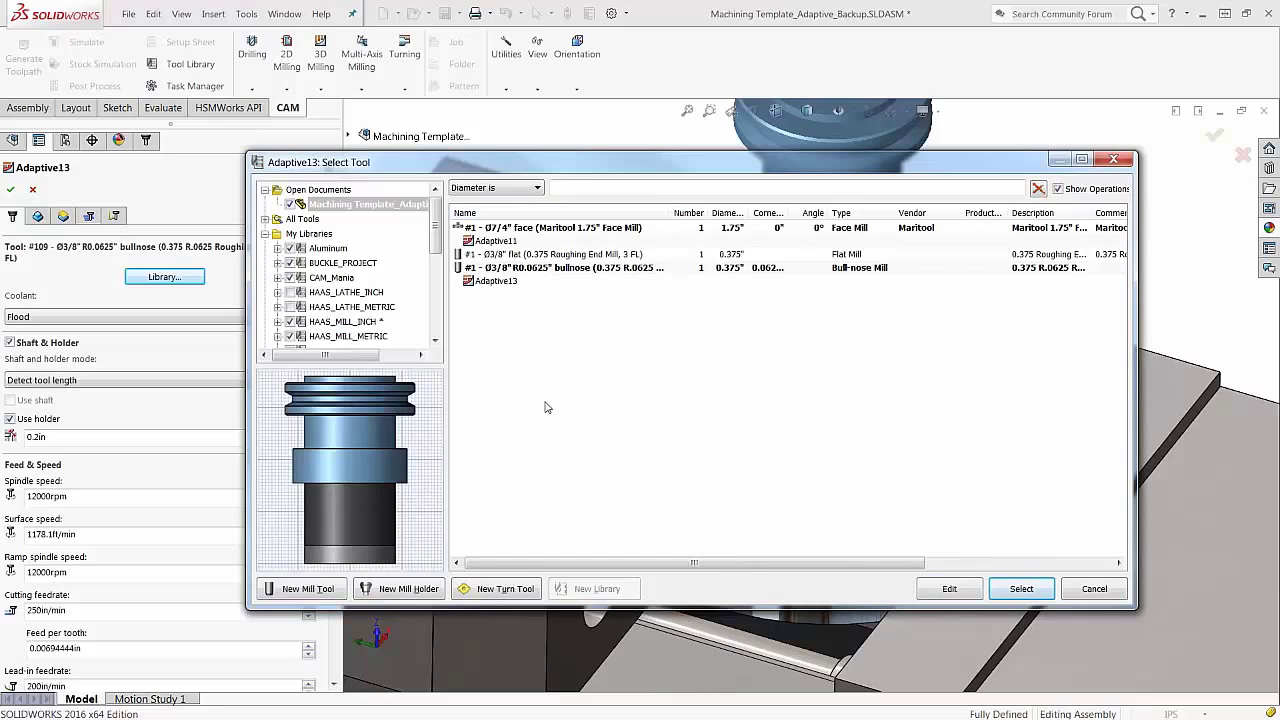
pyautogui.rightClick(567, 342)
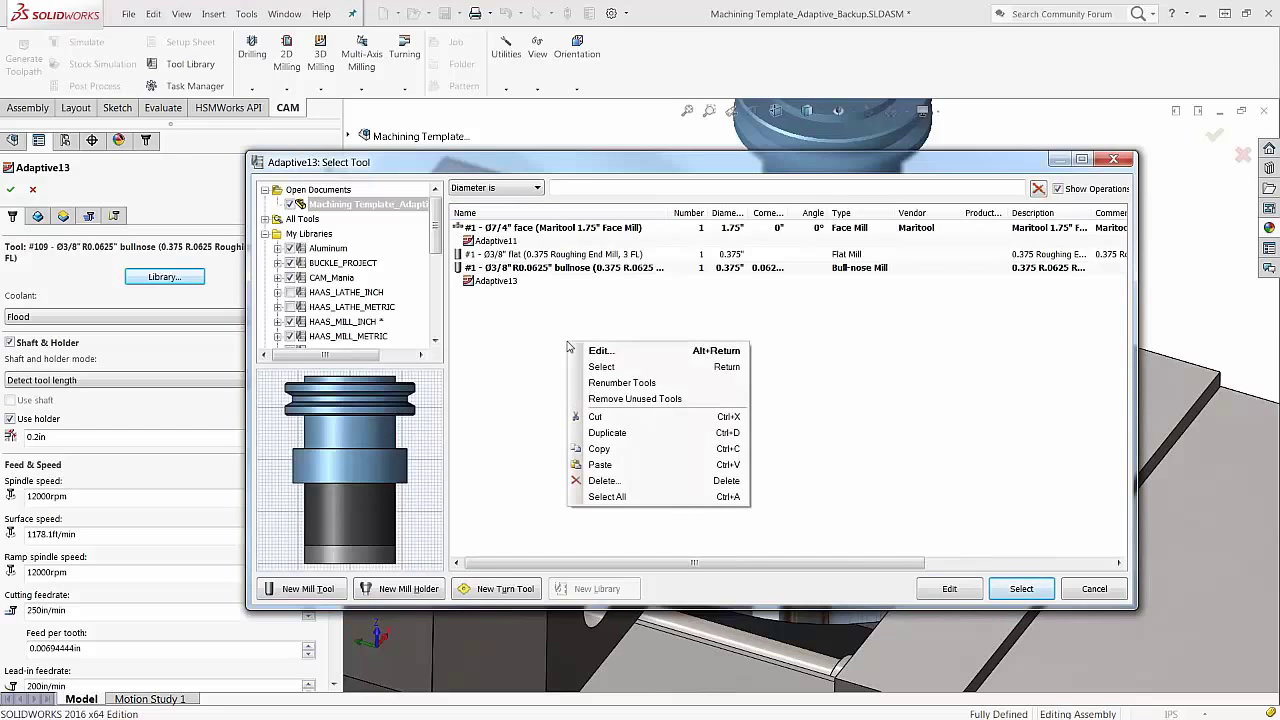
pyautogui.click(632, 383)
pyautogui.click(787, 477)
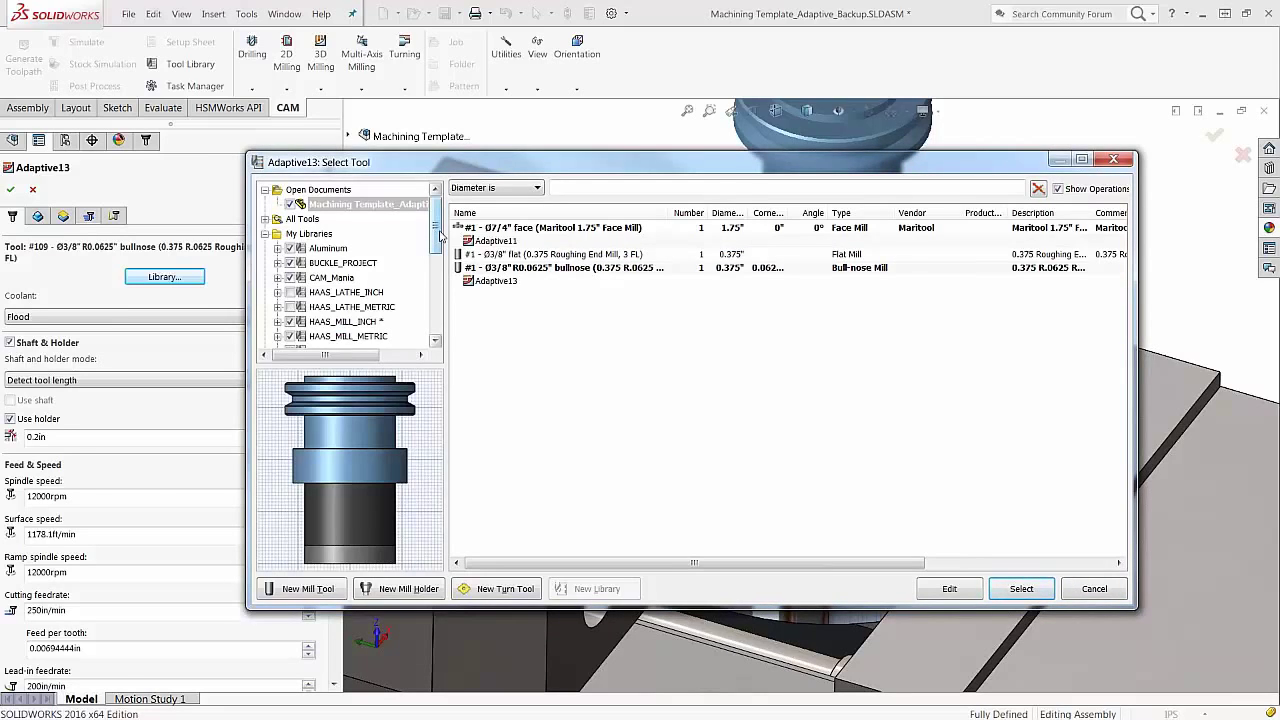
# Close the tool selection without saving the HAAS_MILL_INCH library changes and cancel editing the Adaptive13 operation
pyautogui.click(1094, 588)
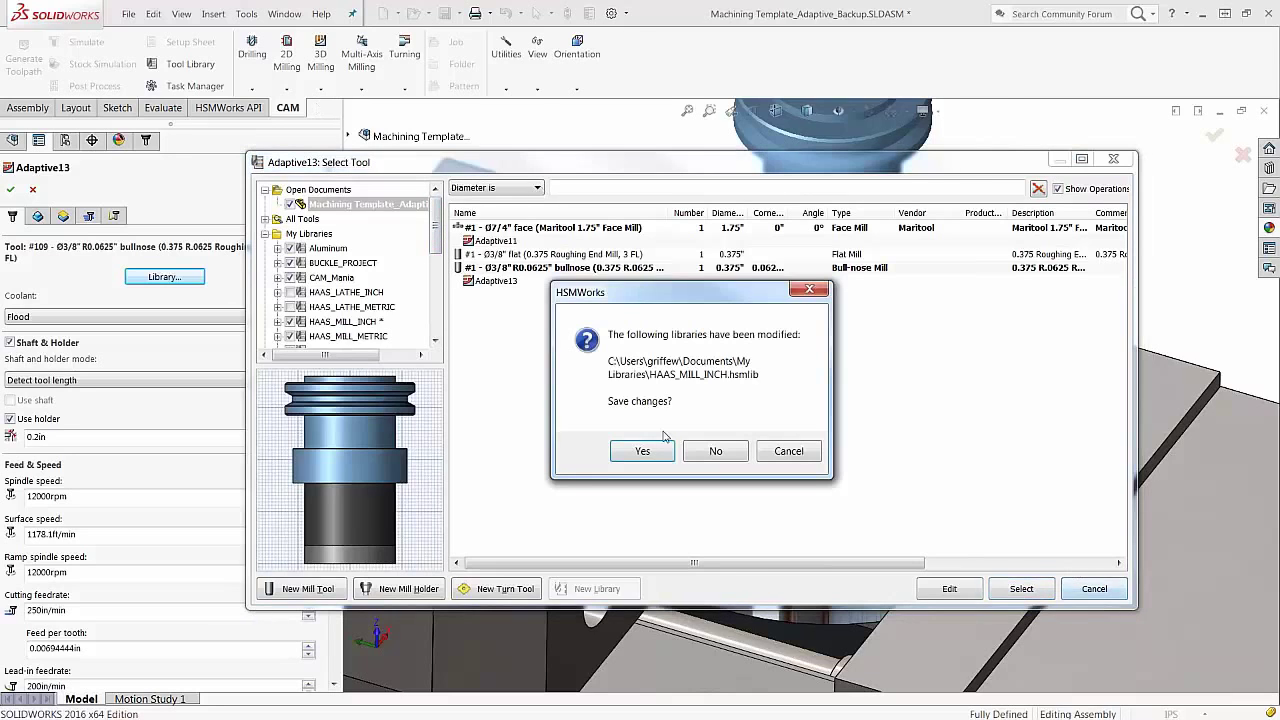
pyautogui.click(715, 451)
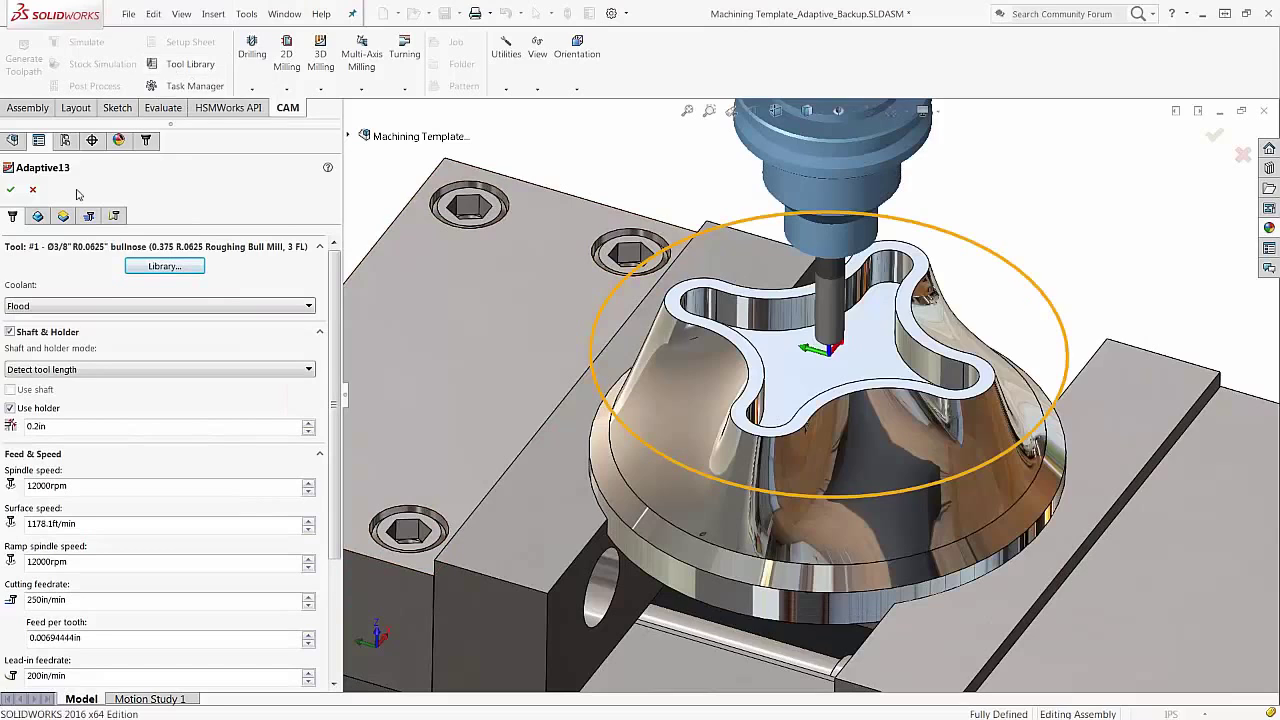
pyautogui.click(32, 189)
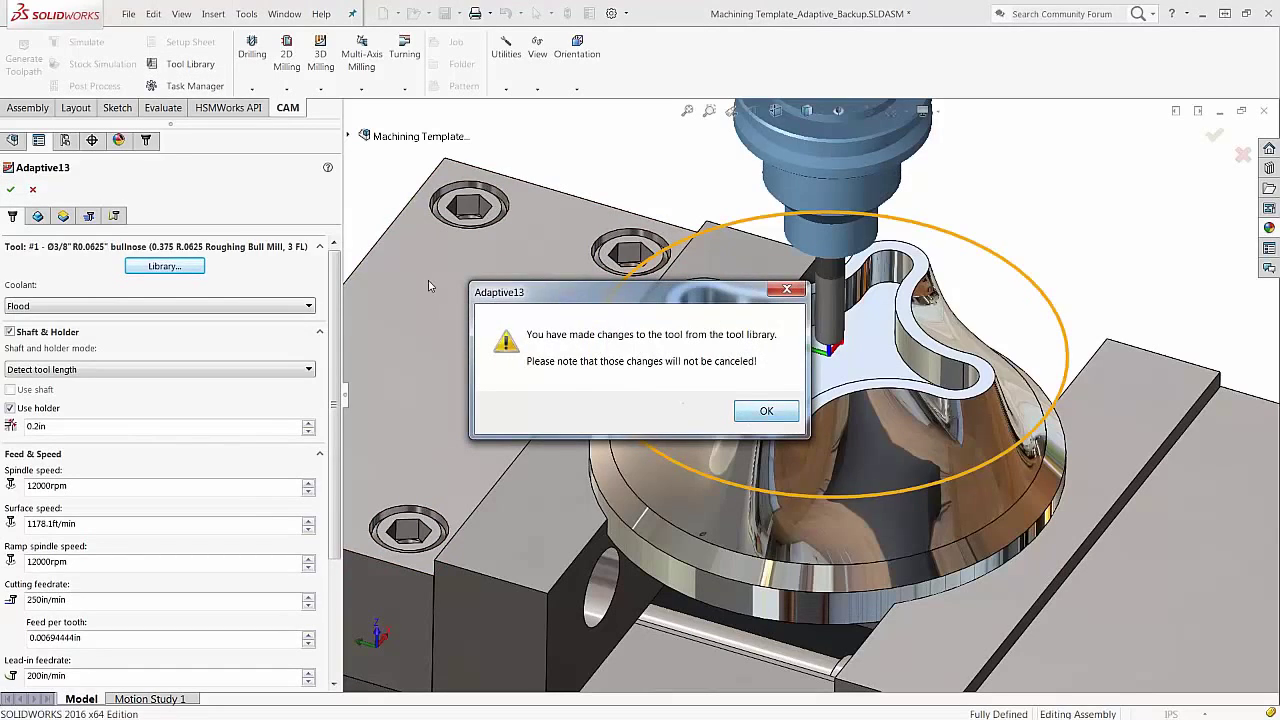
pyautogui.press('Return')
# Examine the tools of the CAM_Mania library in the tool library and close it without changes
pyautogui.click(172, 63)
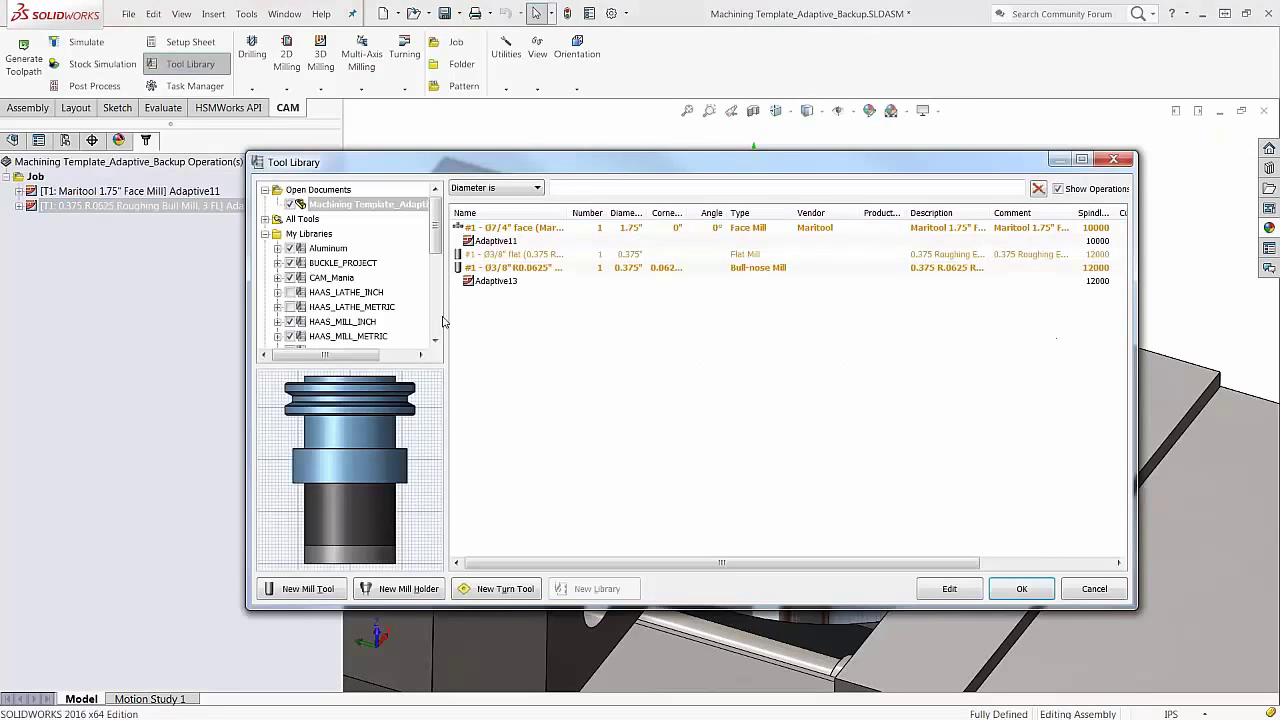
pyautogui.click(331, 277)
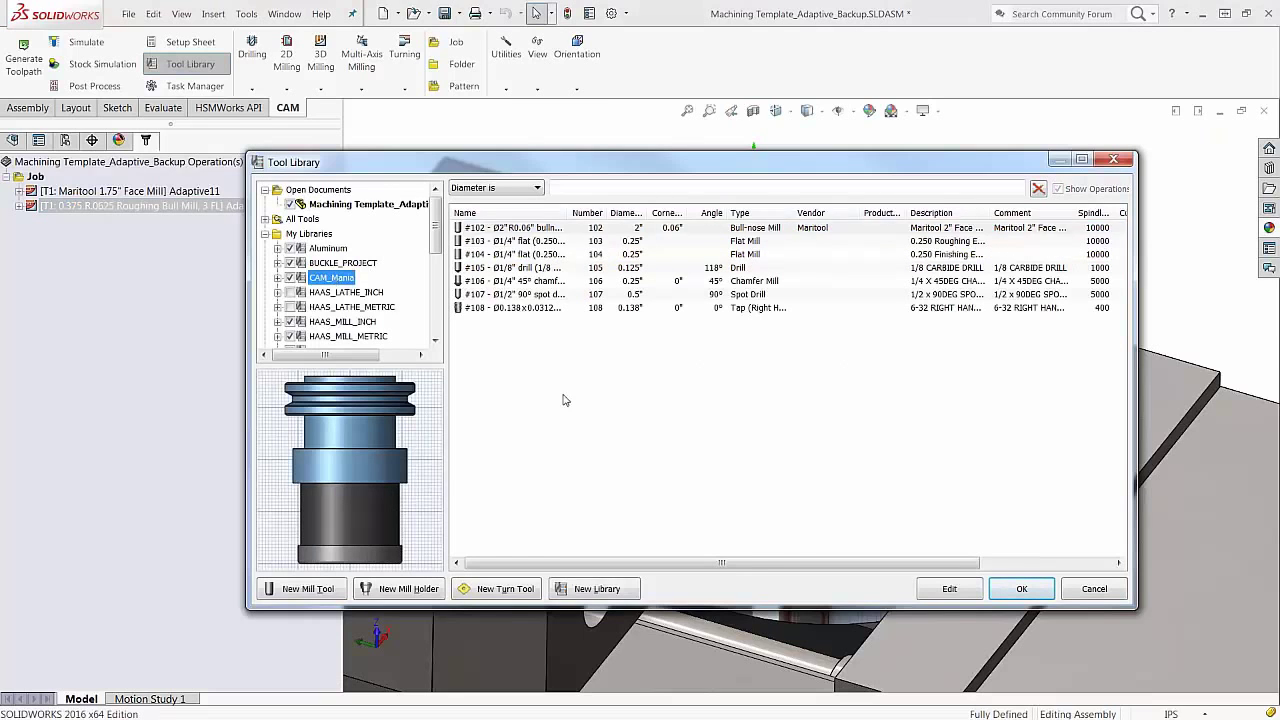
pyautogui.rightClick(565, 400)
pyautogui.click(607, 380)
pyautogui.click(1095, 584)
pyautogui.click(95, 260)
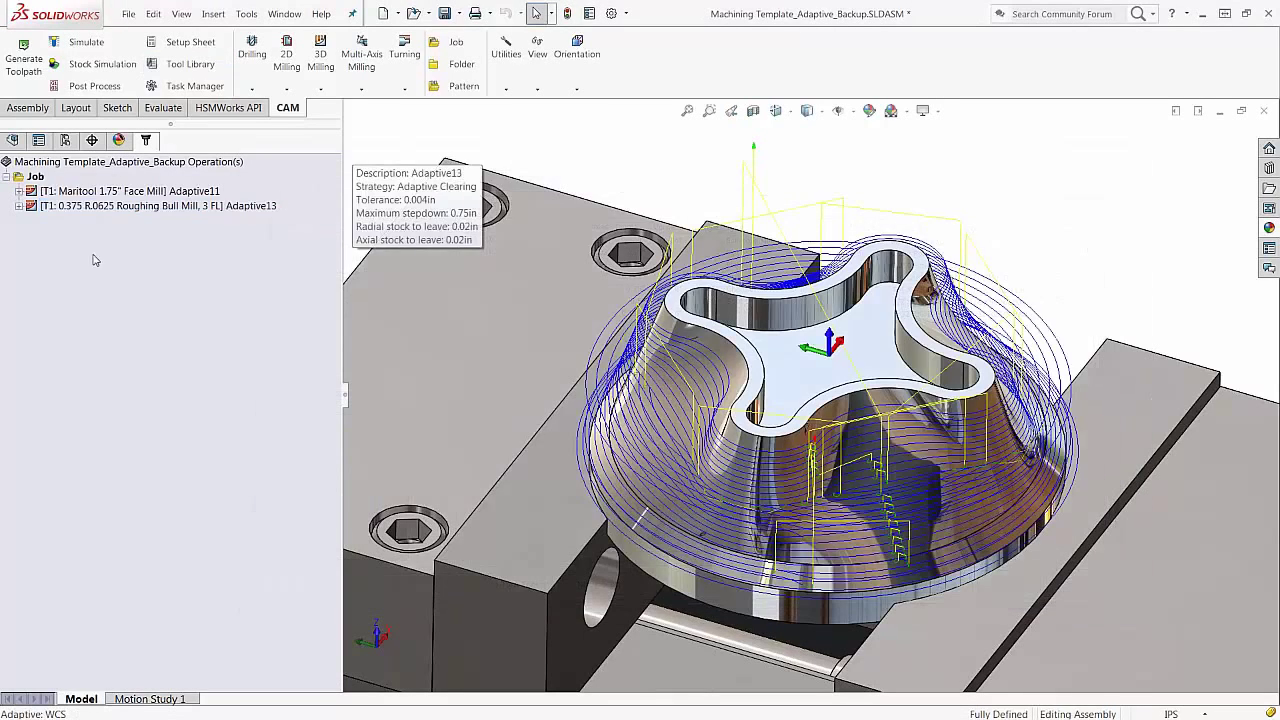
# Reopen the Adaptive13 operation for editing and bring up its height settings
pyautogui.rightClick(87, 205)
pyautogui.click(117, 213)
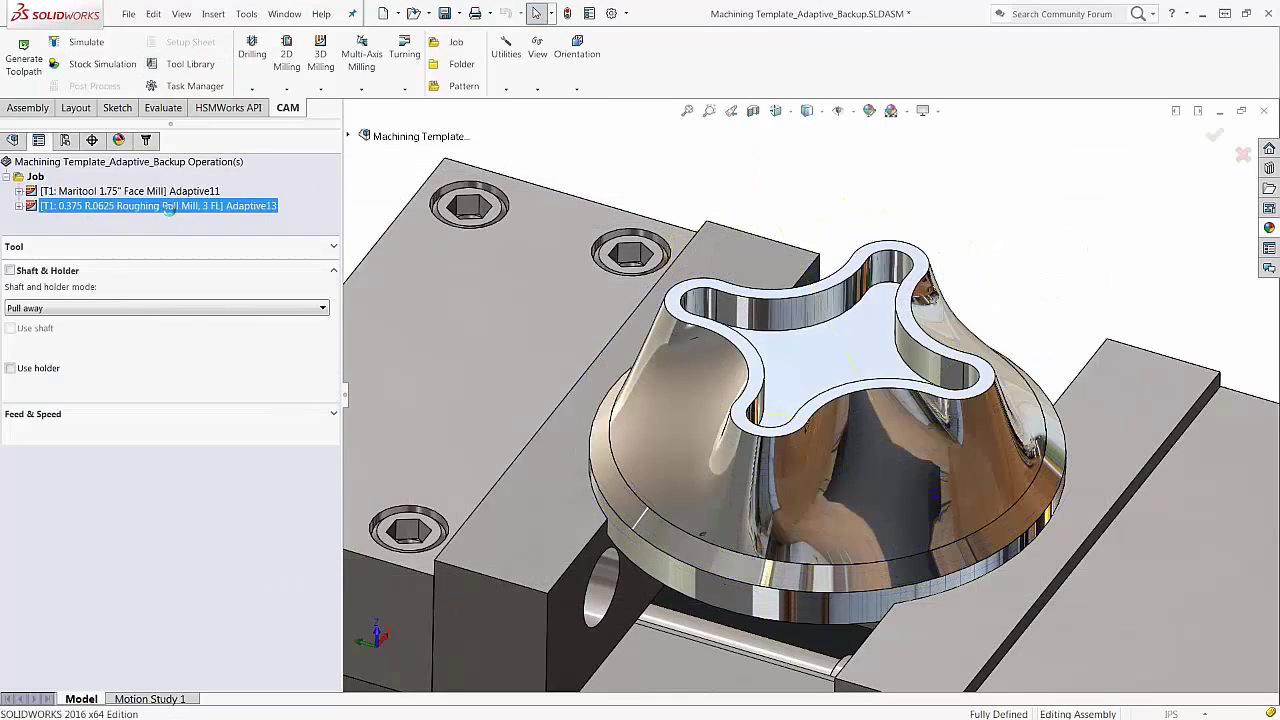
pyautogui.click(63, 215)
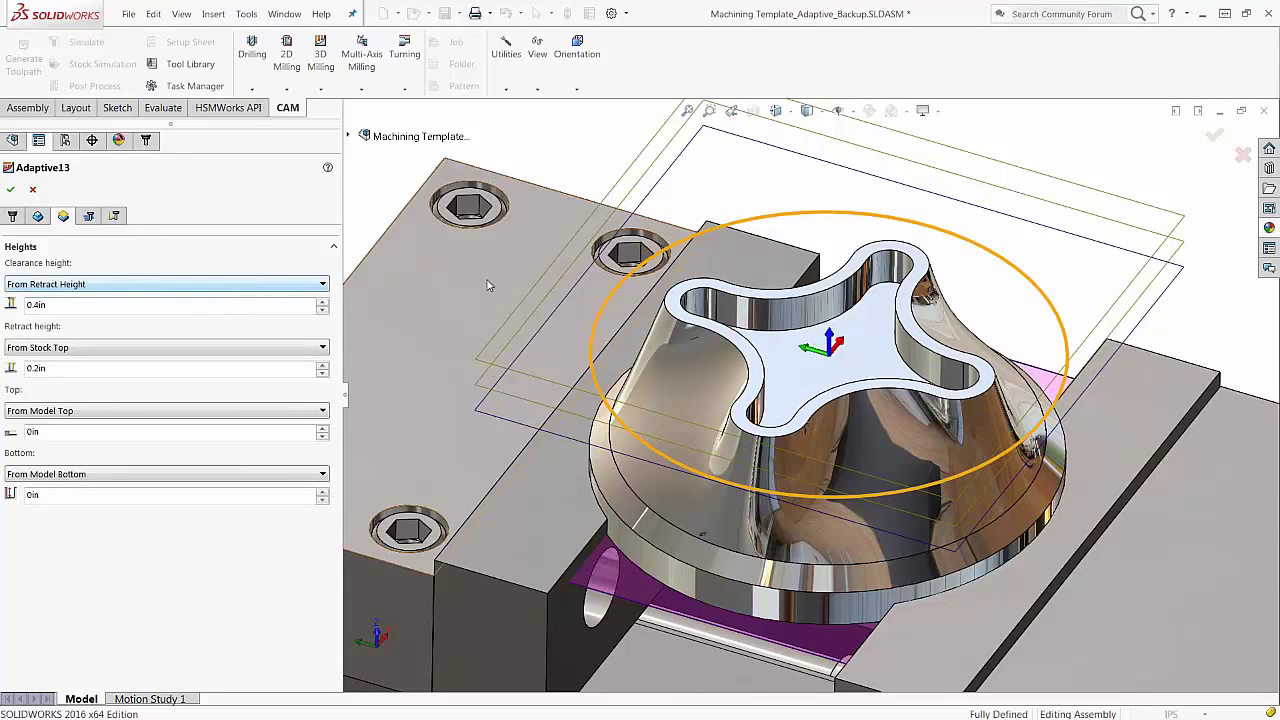
# Examine the height planes around the part and the reference options for the bottom and clearance heights
pyautogui.moveTo(488, 287); pyautogui.dragTo(540, 262, button='middle')
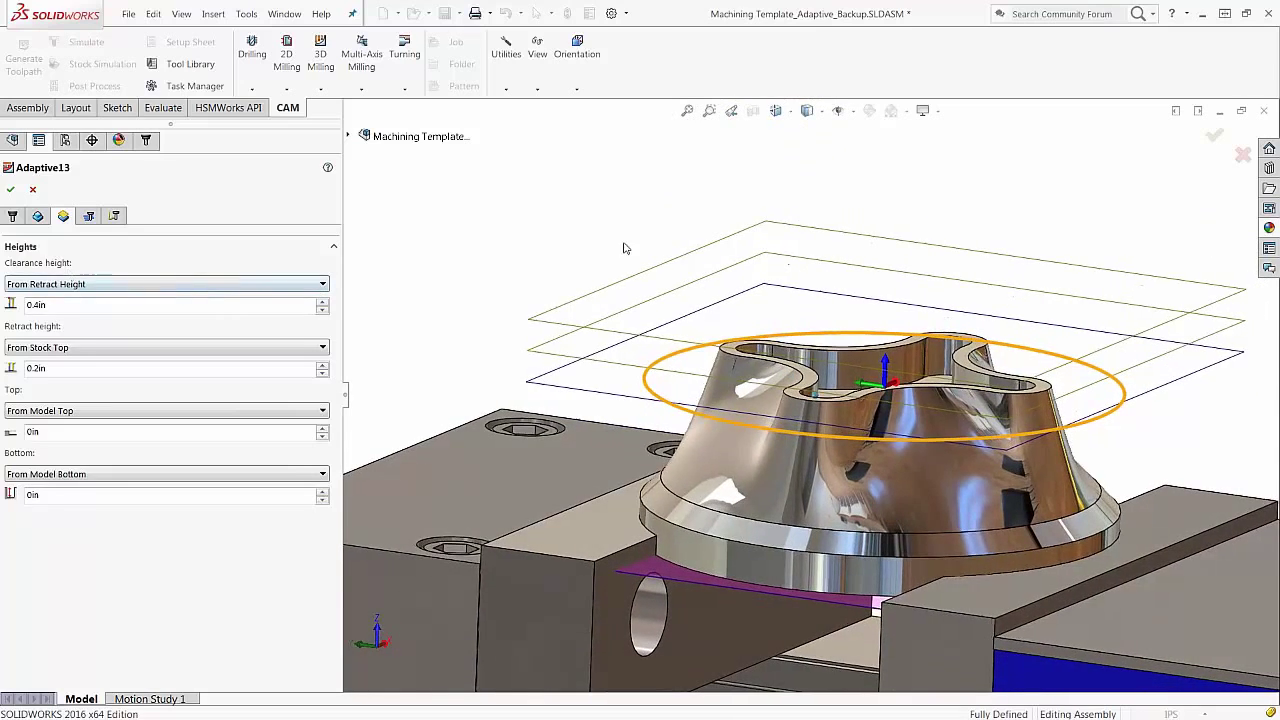
pyautogui.scroll(-1, 654, 257)
pyautogui.moveTo(655, 257); pyautogui.dragTo(594, 251, button='middle')
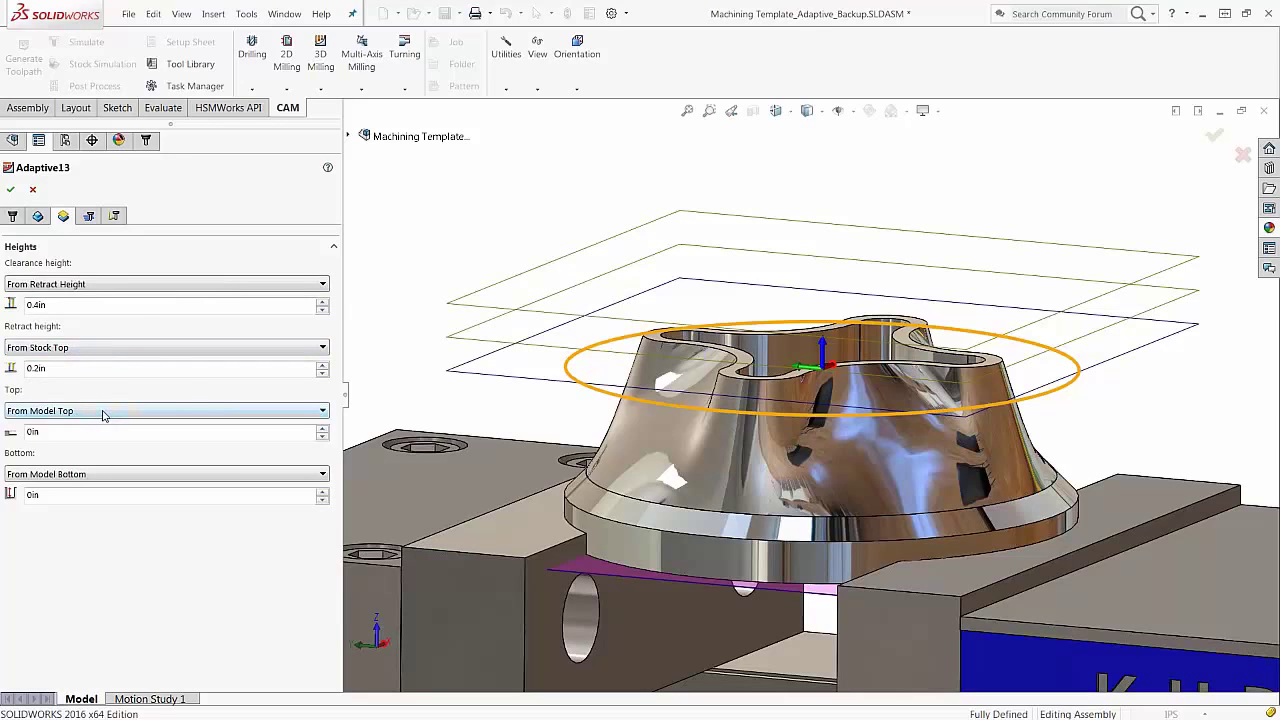
pyautogui.scroll(-1, 567, 243)
pyautogui.scroll(-1, 567, 243)
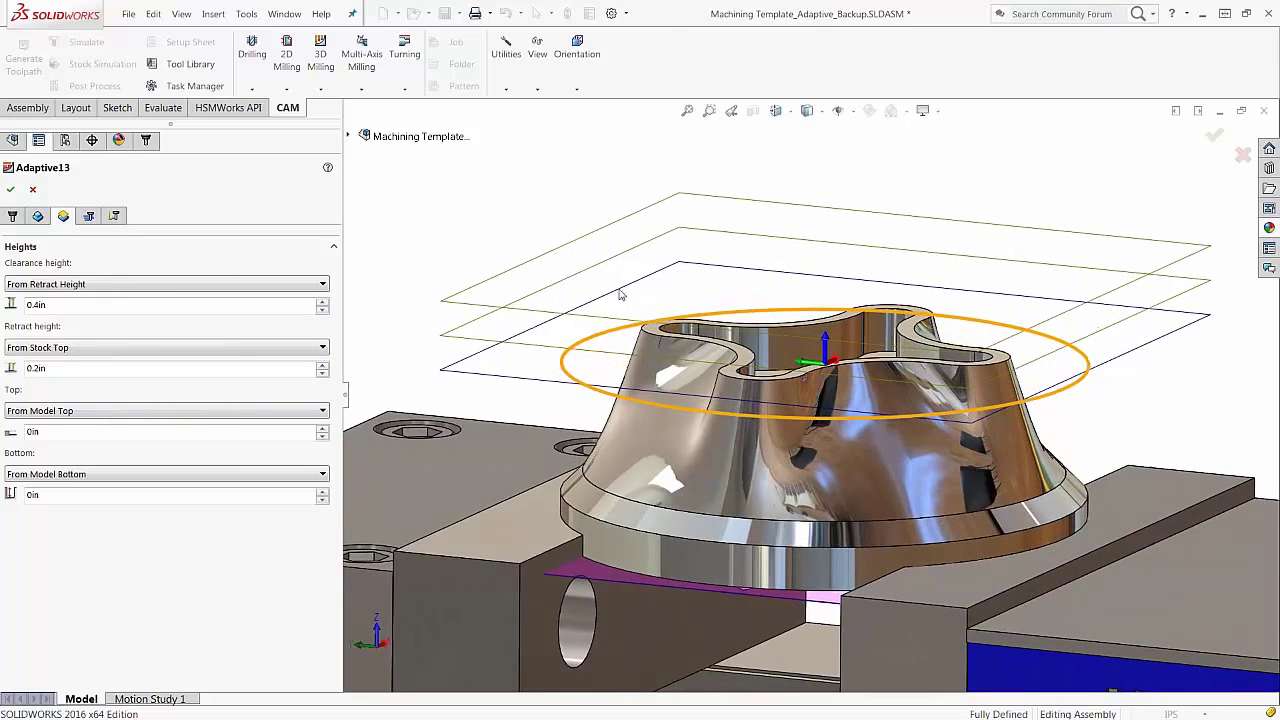
pyautogui.scroll(-1, 660, 315)
pyautogui.scroll(-2, 684, 316)
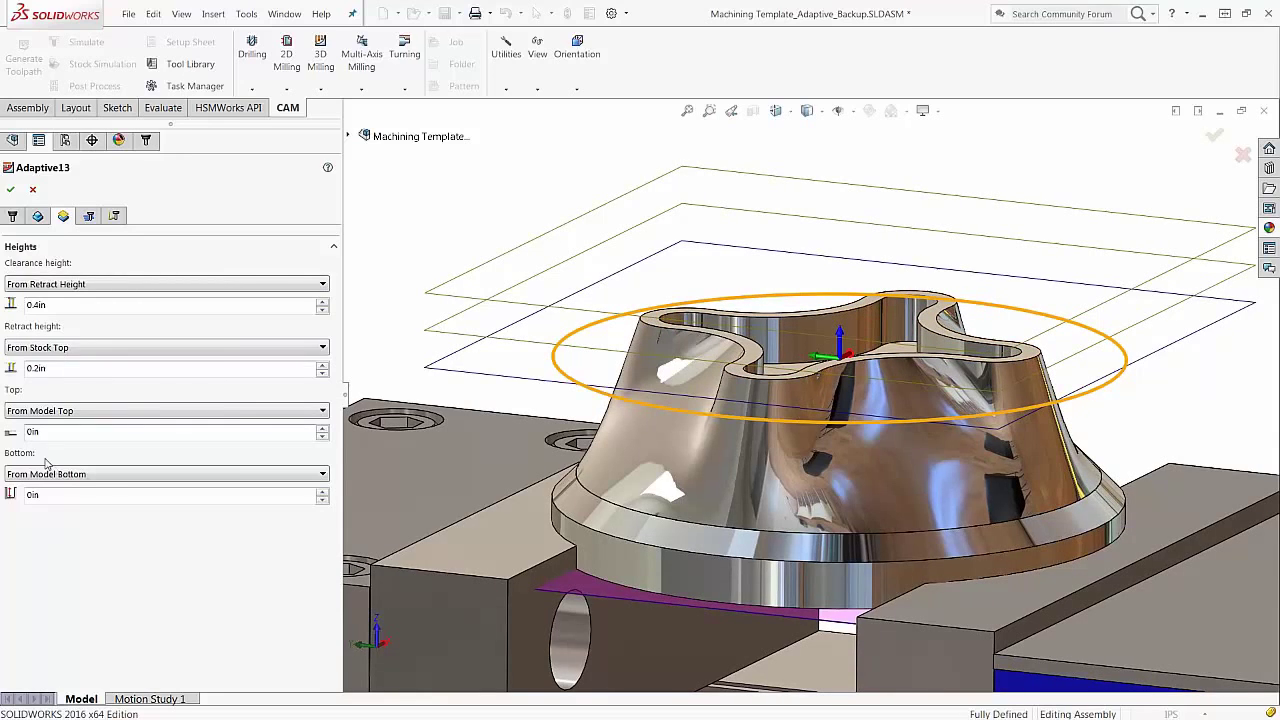
pyautogui.moveTo(812, 297); pyautogui.dragTo(796, 335, button='middle')
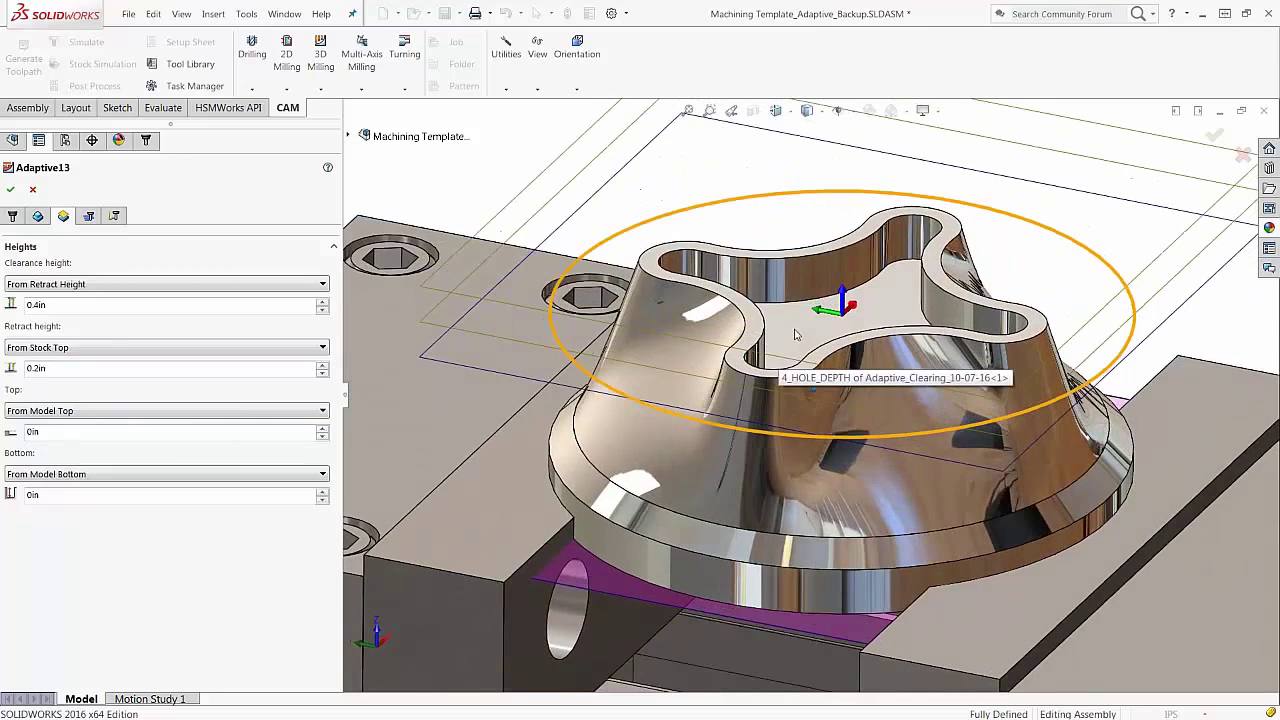
pyautogui.click(128, 474)
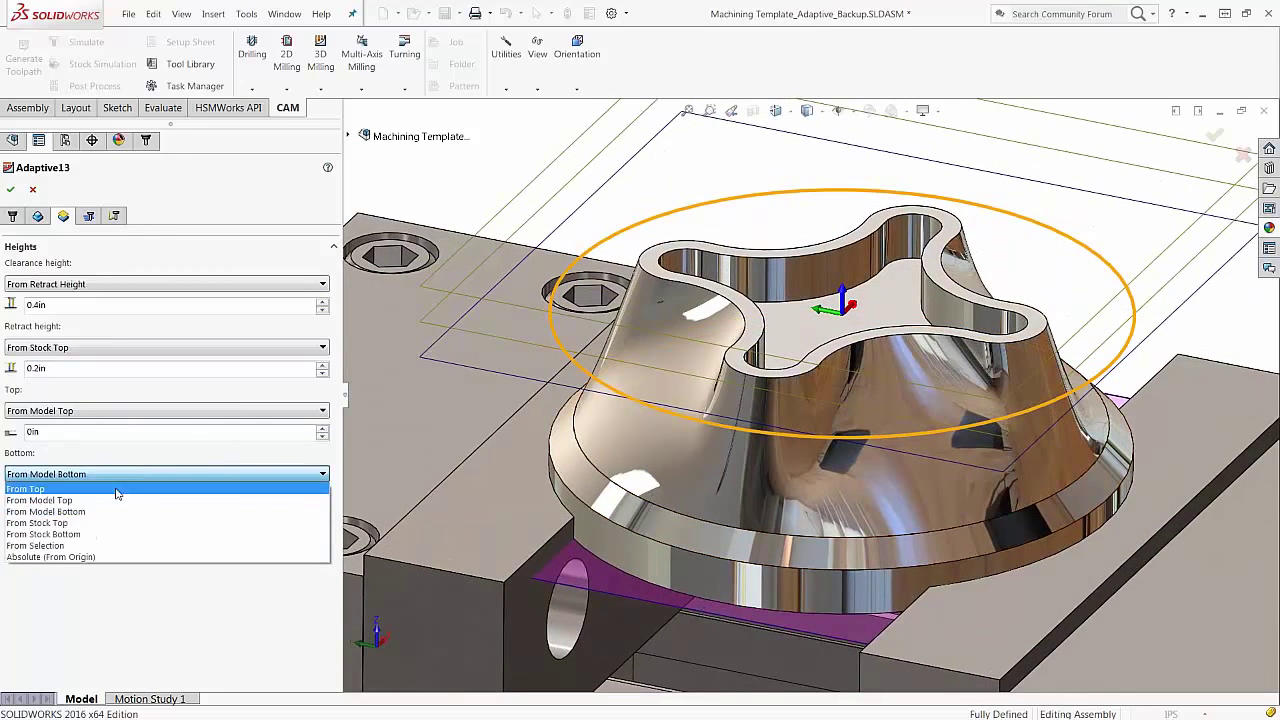
pyautogui.click(50, 474)
pyautogui.click(65, 286)
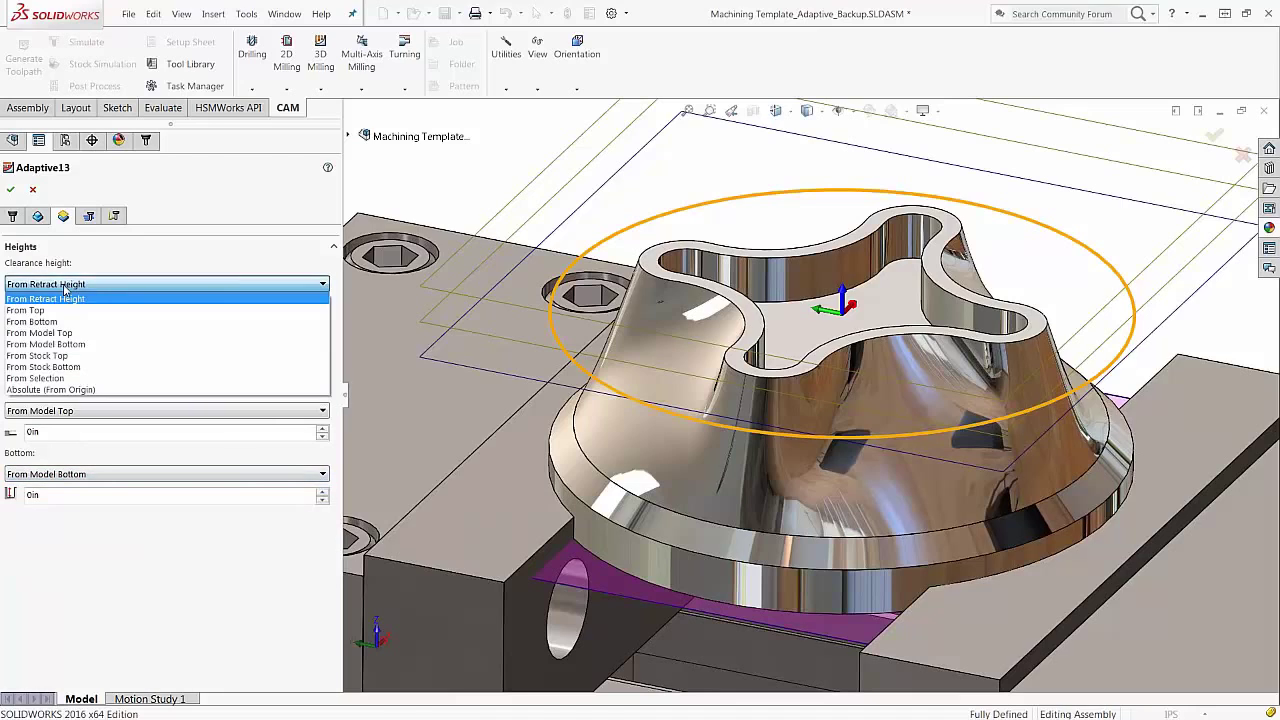
pyautogui.click(65, 287)
# Set Adaptive13's bottom height to From Selection and pick the floor edge of the part's inner pocket
pyautogui.click(72, 474)
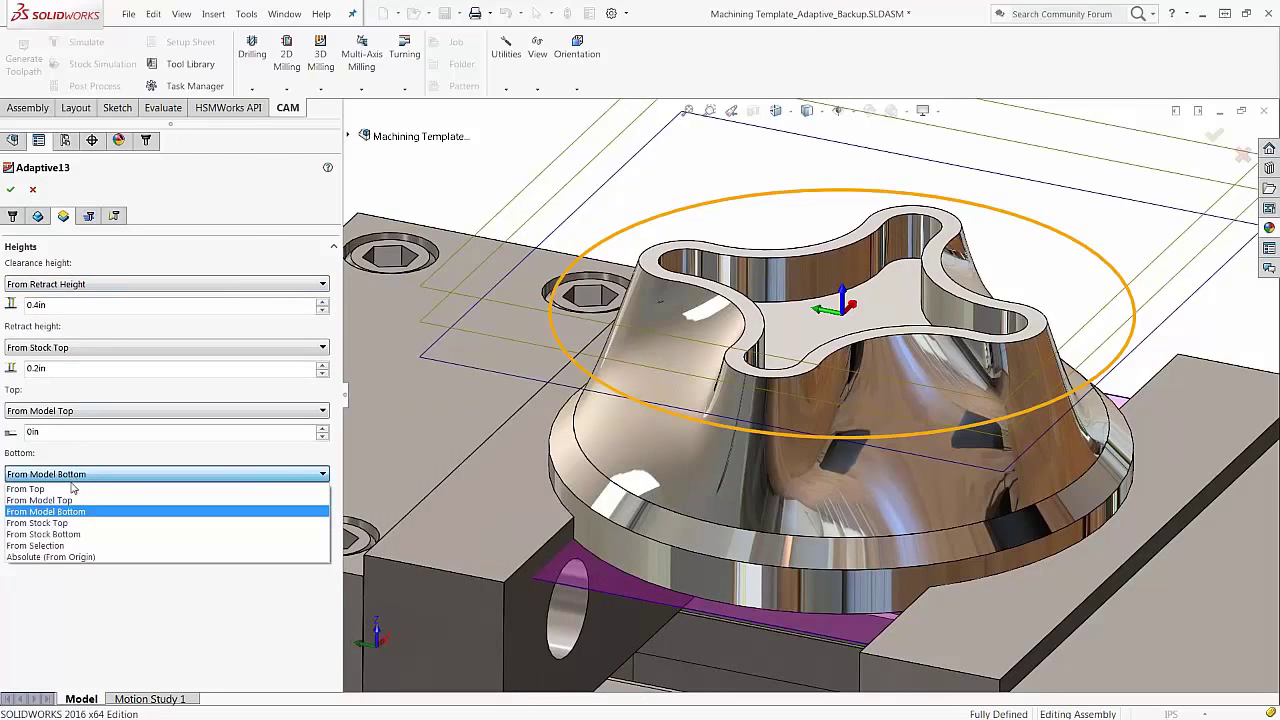
pyautogui.moveTo(72, 481)
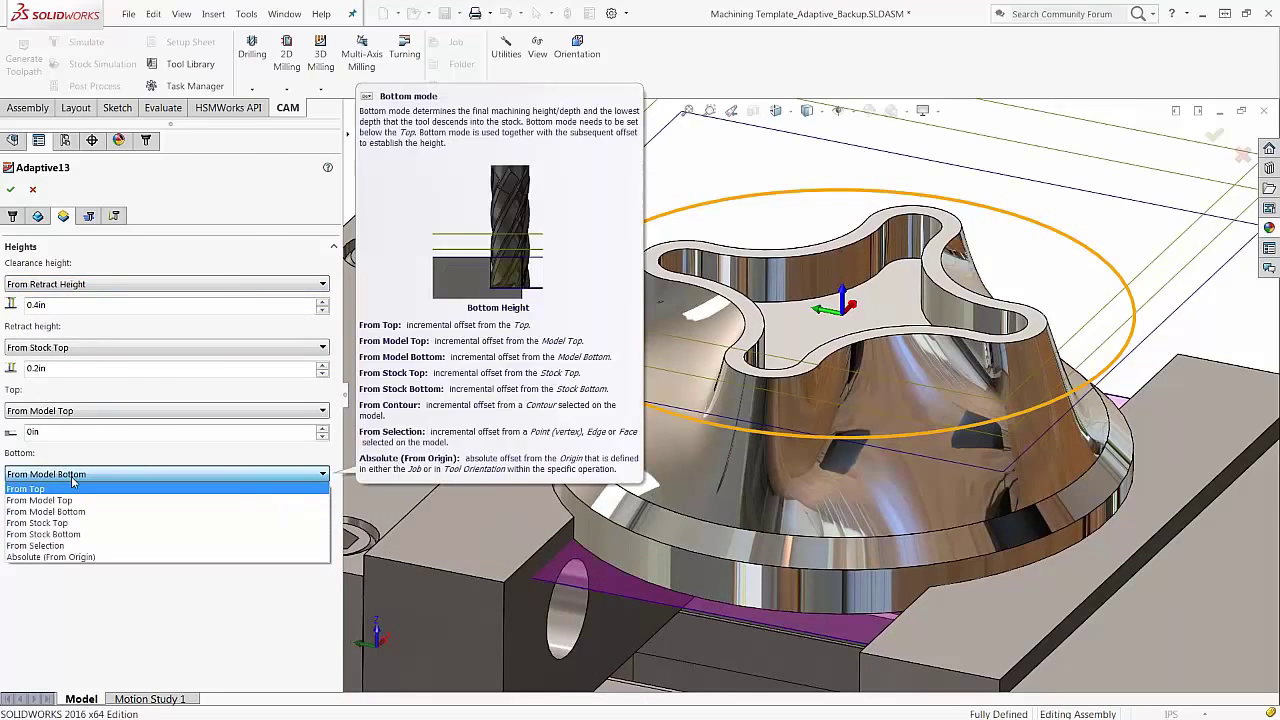
pyautogui.click(52, 546)
pyautogui.scroll(-5, 808, 257)
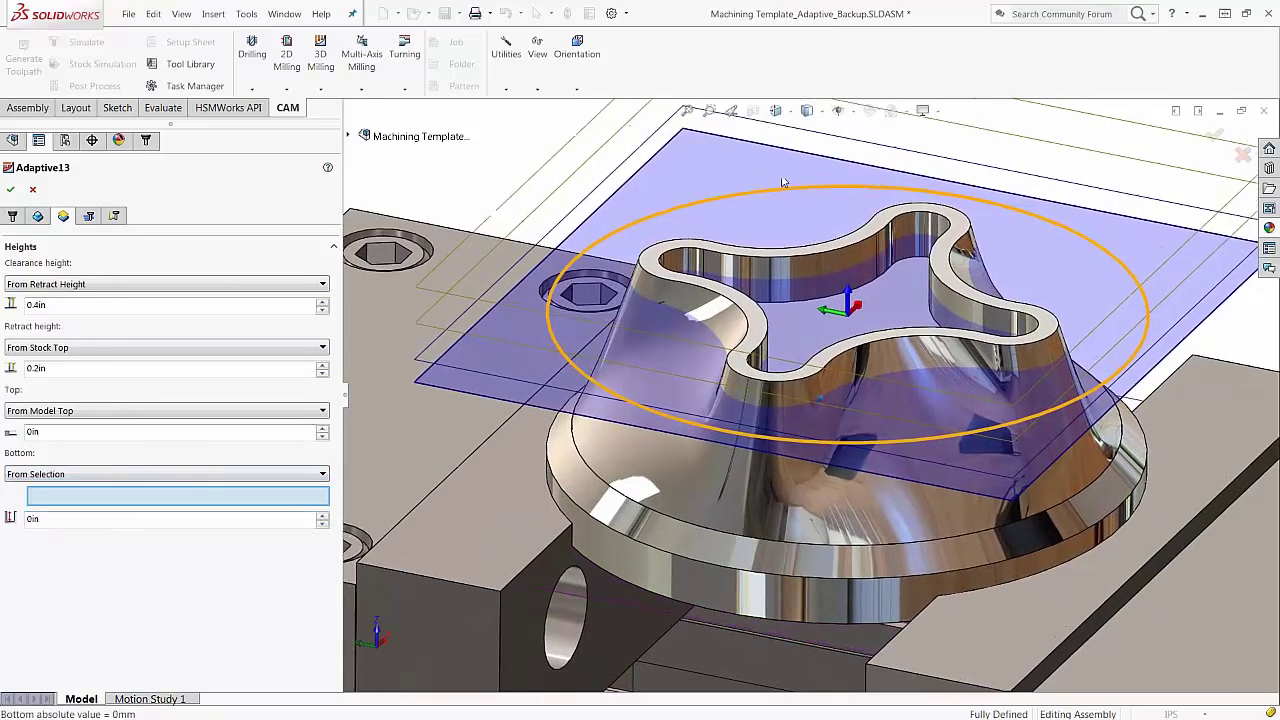
pyautogui.scroll(-3, 815, 289)
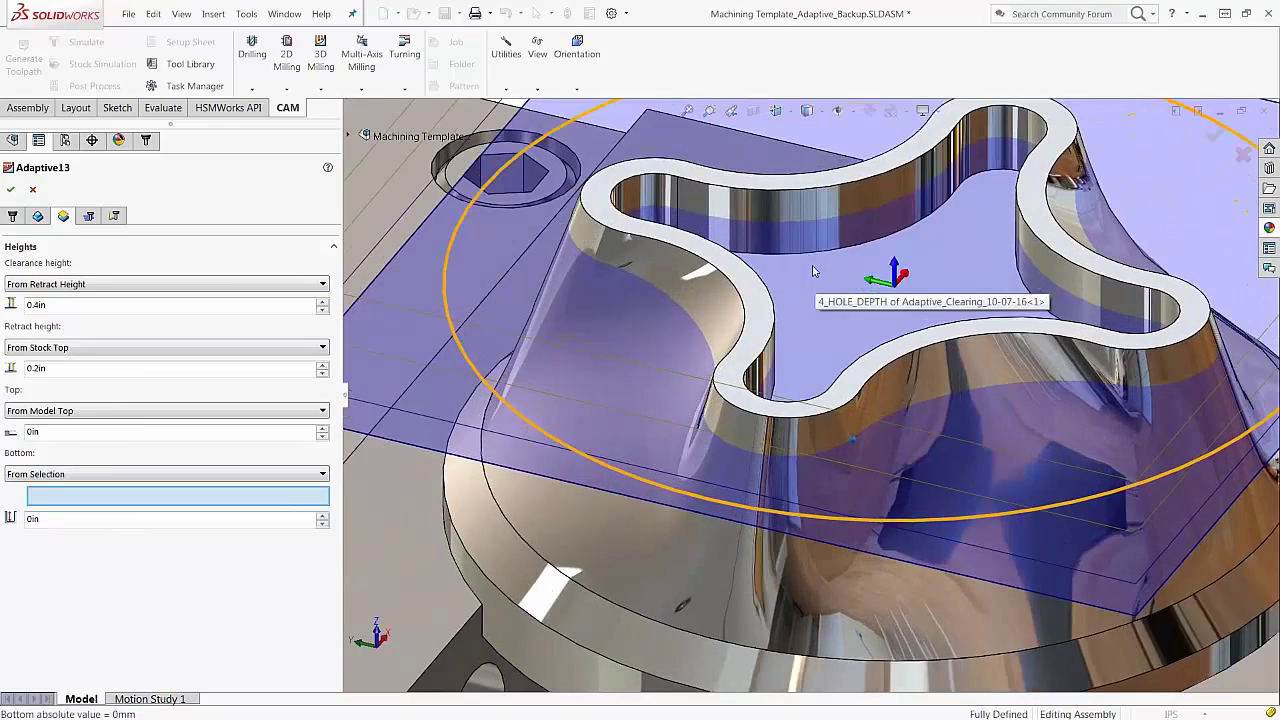
pyautogui.click(825, 253)
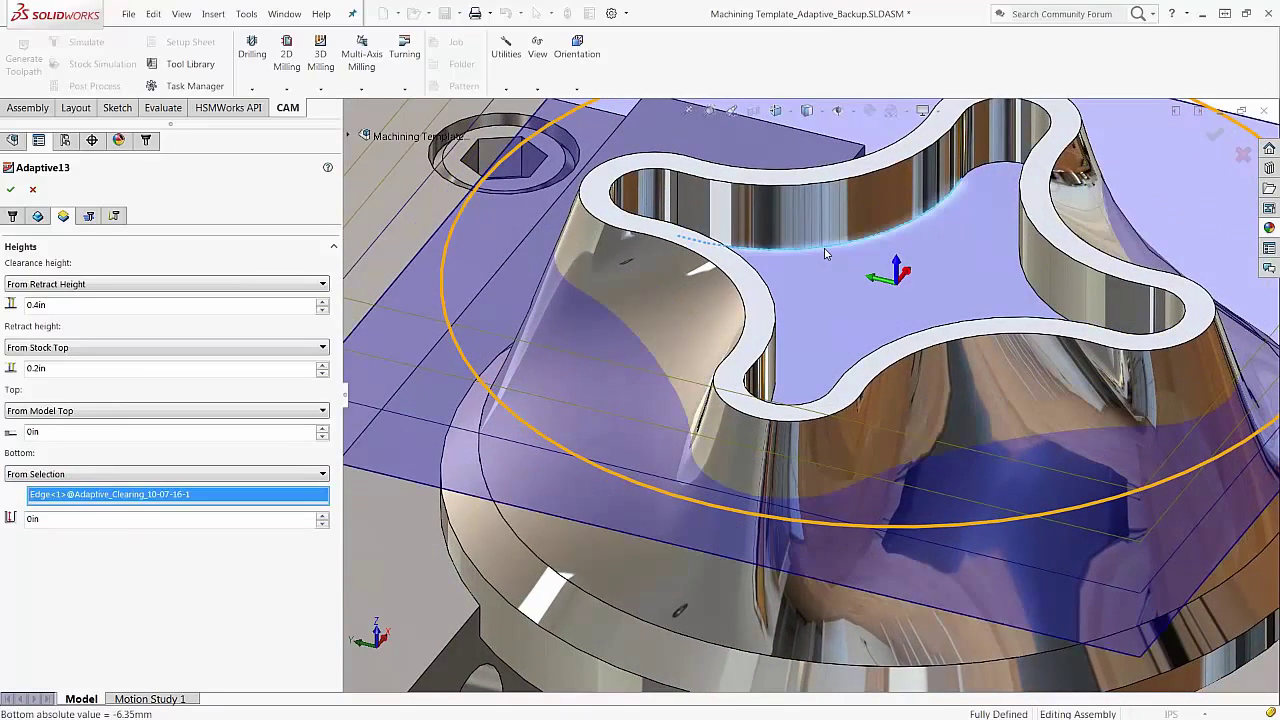
pyautogui.moveTo(824, 248); pyautogui.dragTo(786, 315, button='middle')
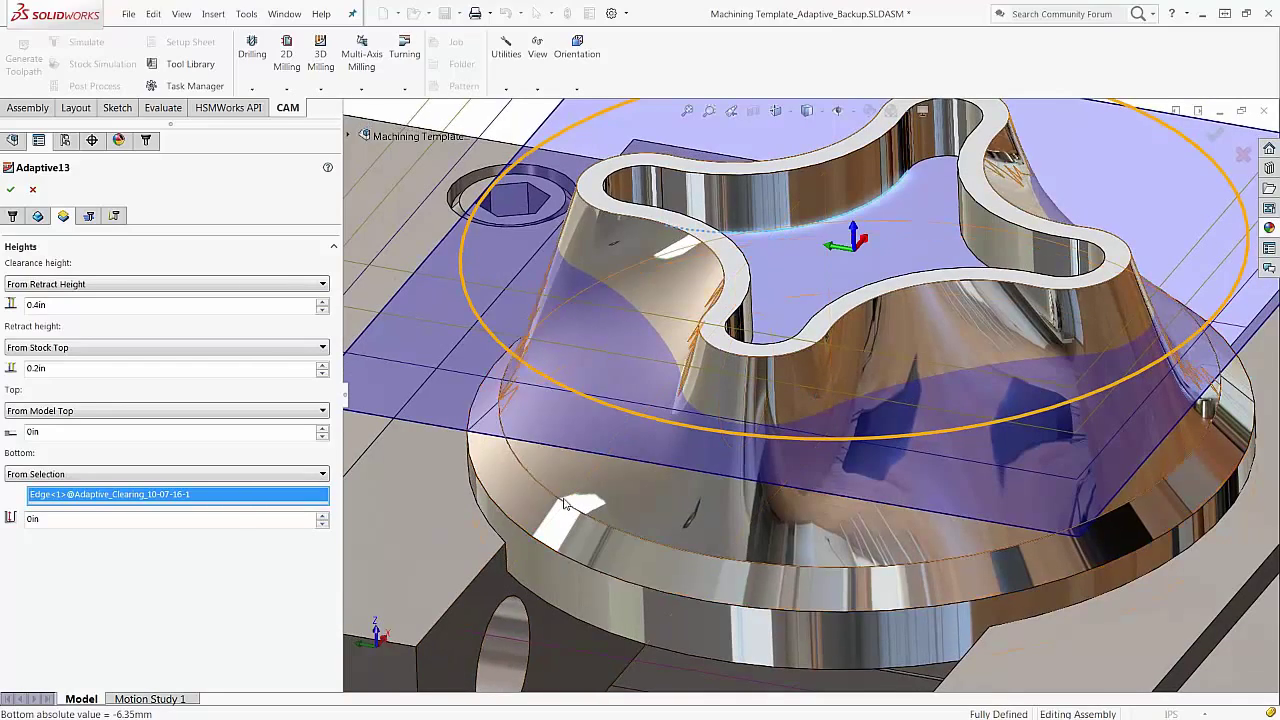
# Examine the bottom height plane around the pocket and reselect From Model Top as Adaptive13's top height
pyautogui.moveTo(693, 228); pyautogui.dragTo(790, 293, button='middle')
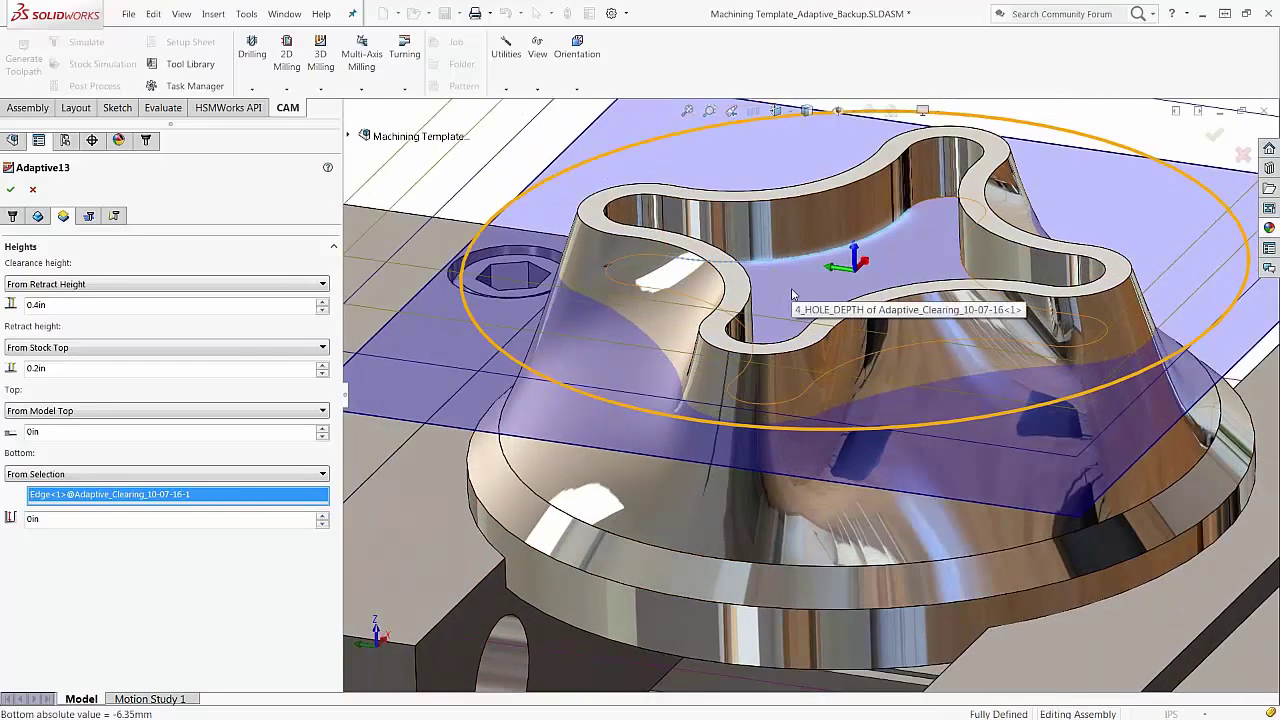
pyautogui.scroll(3, 791, 293)
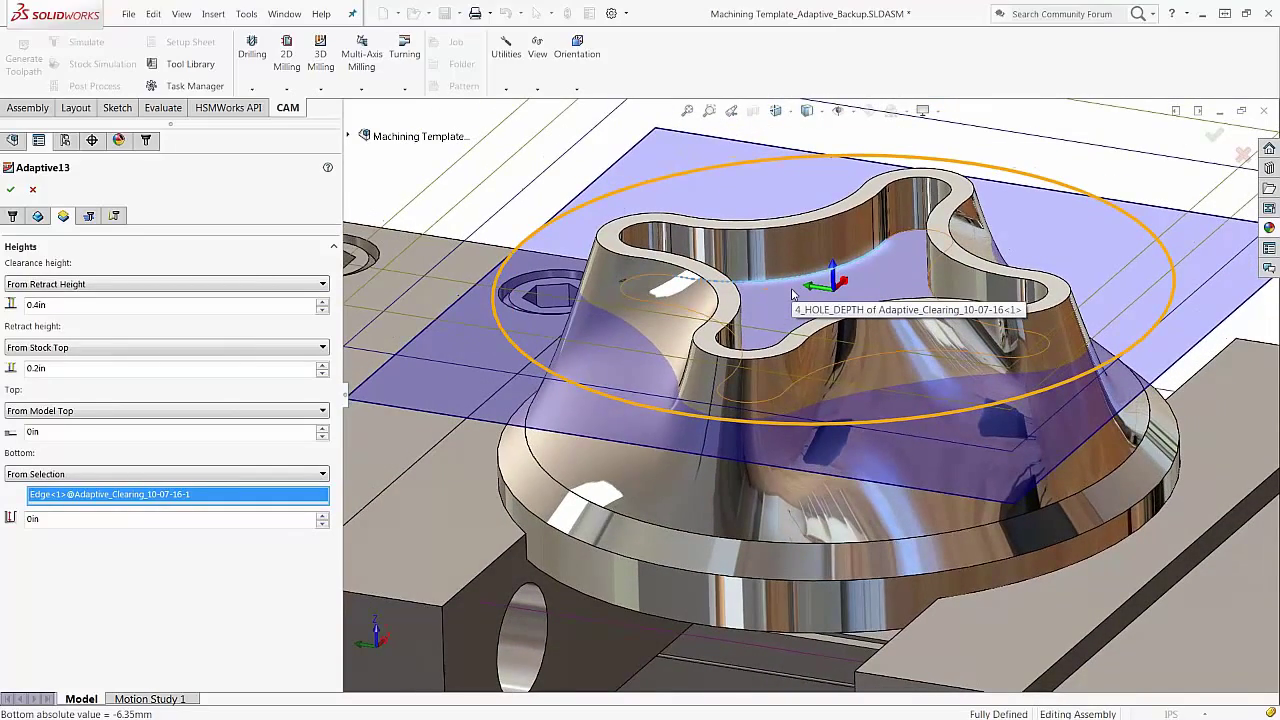
pyautogui.moveTo(791, 293); pyautogui.dragTo(792, 294, button='middle')
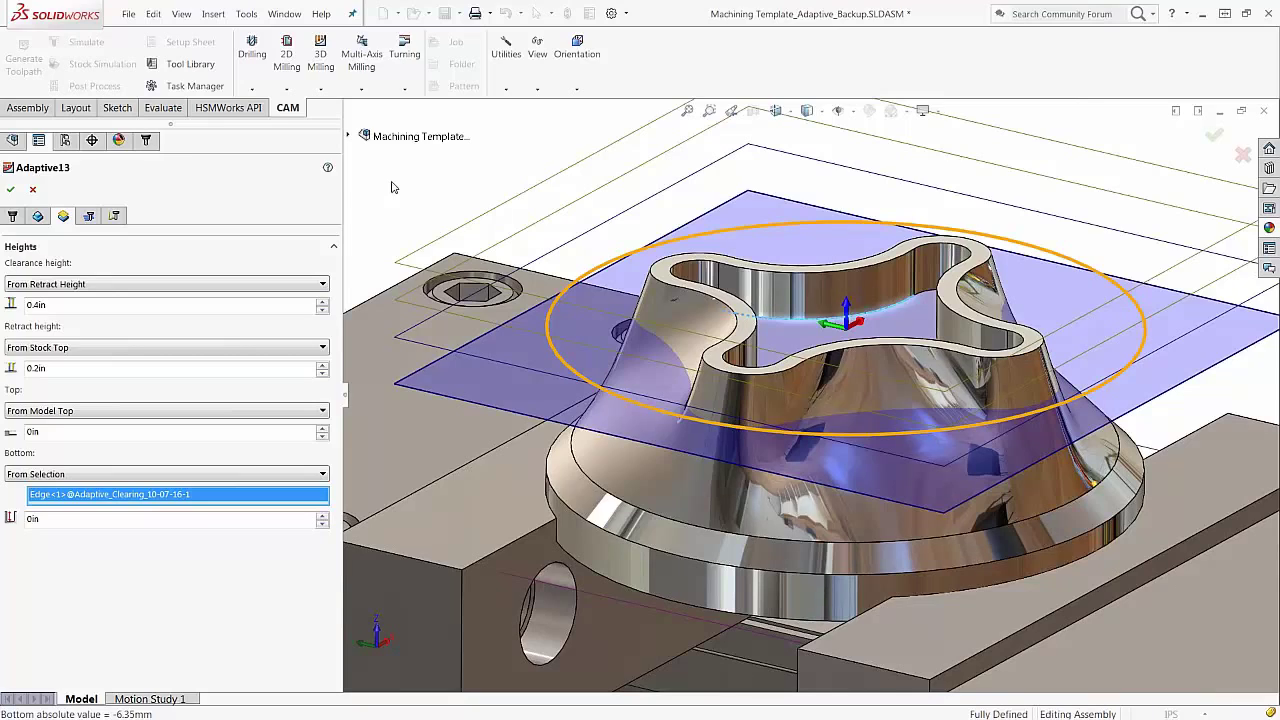
pyautogui.click(49, 416)
pyautogui.click(76, 414)
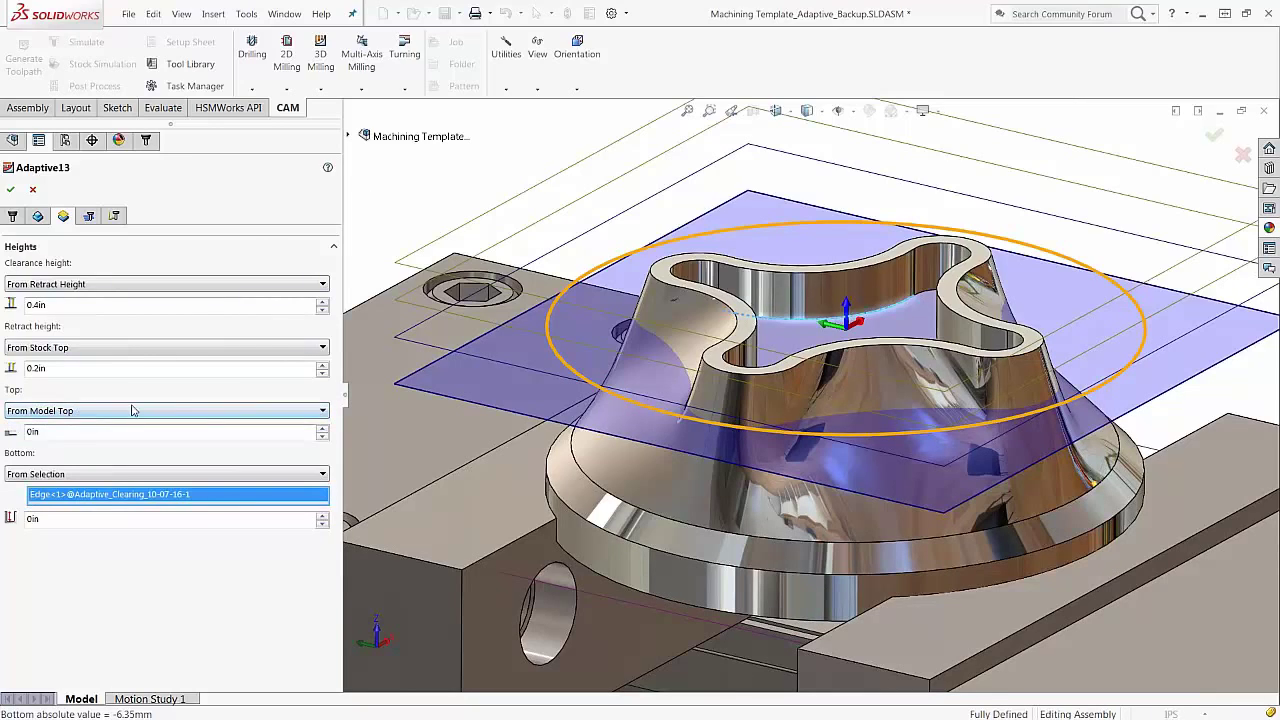
pyautogui.moveTo(212, 414)
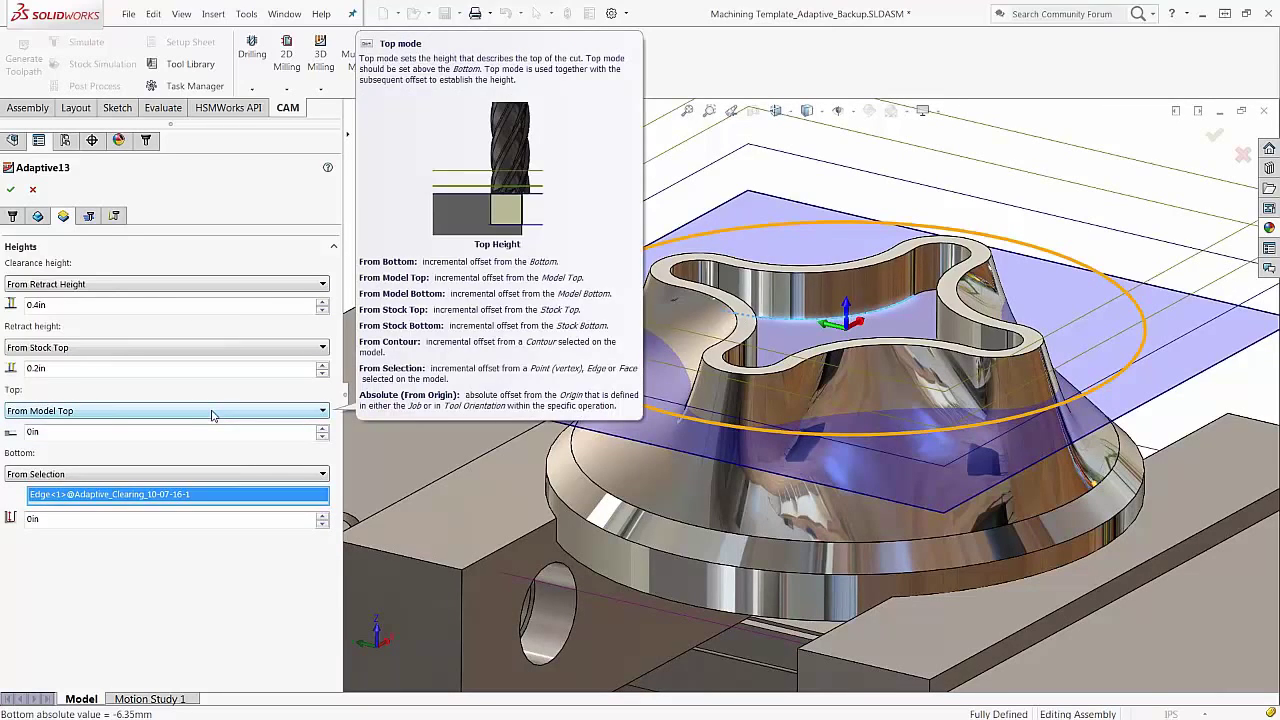
pyautogui.scroll(-4, 818, 300)
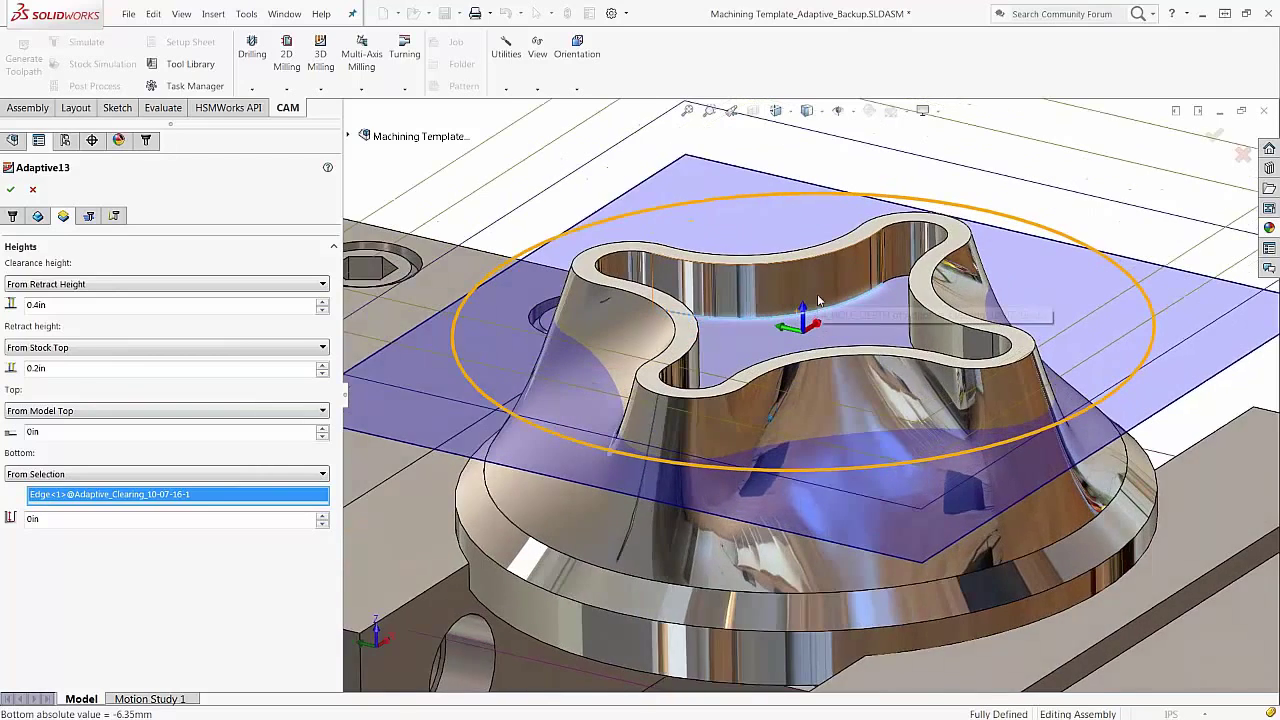
pyautogui.scroll(-1, 818, 300)
pyautogui.click(76, 414)
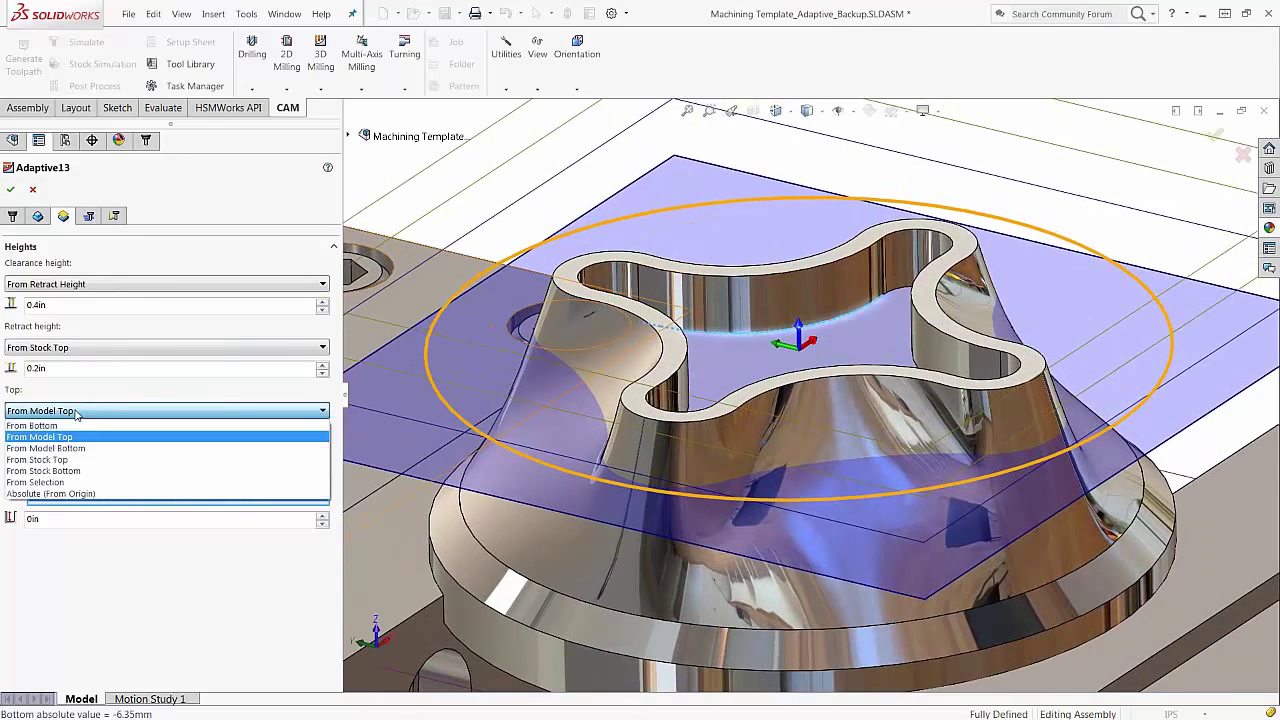
pyautogui.click(76, 437)
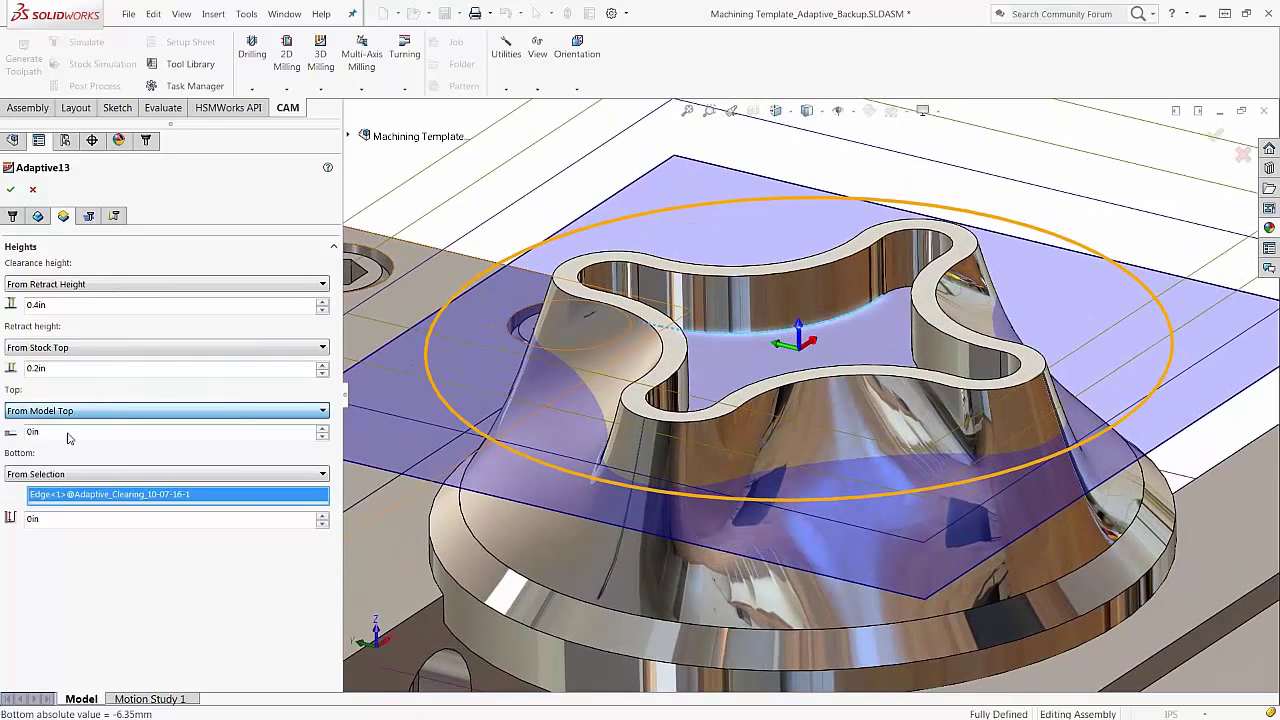
# Review the ramp clearance height among Adaptive13's ramping settings and return to the height settings
pyautogui.click(114, 217)
pyautogui.scroll(-2, 173, 632)
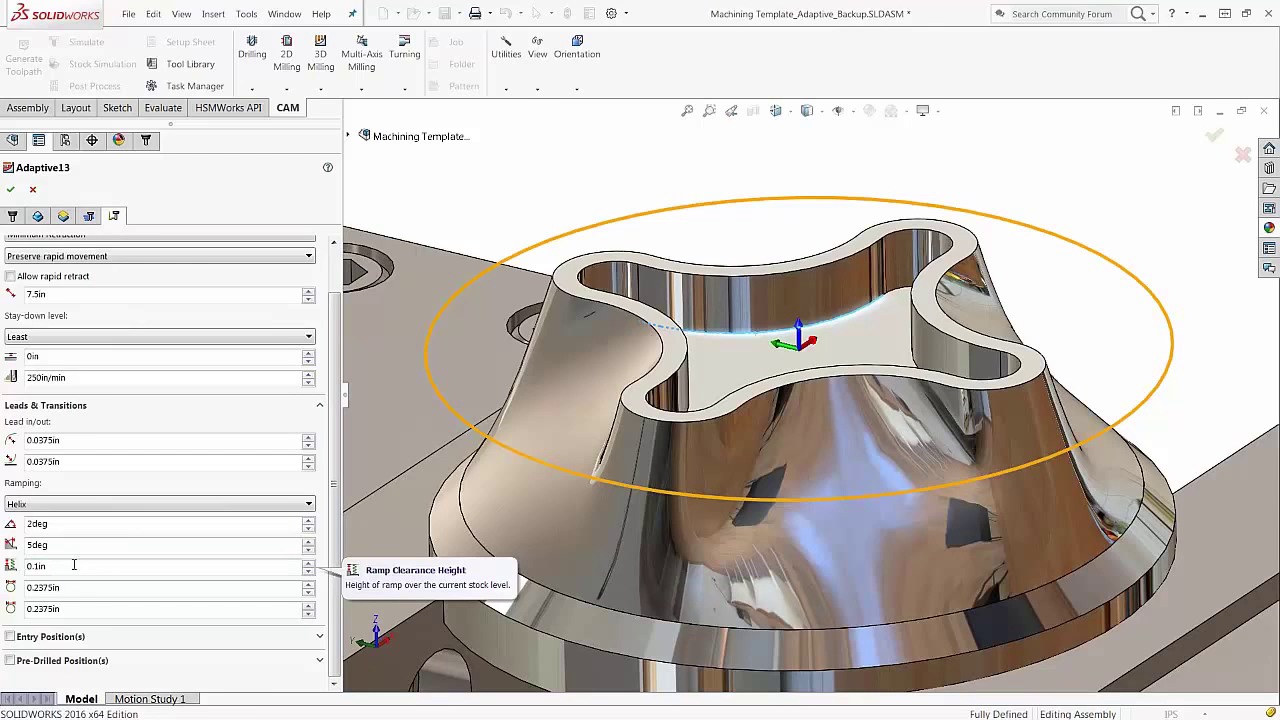
pyautogui.click(63, 216)
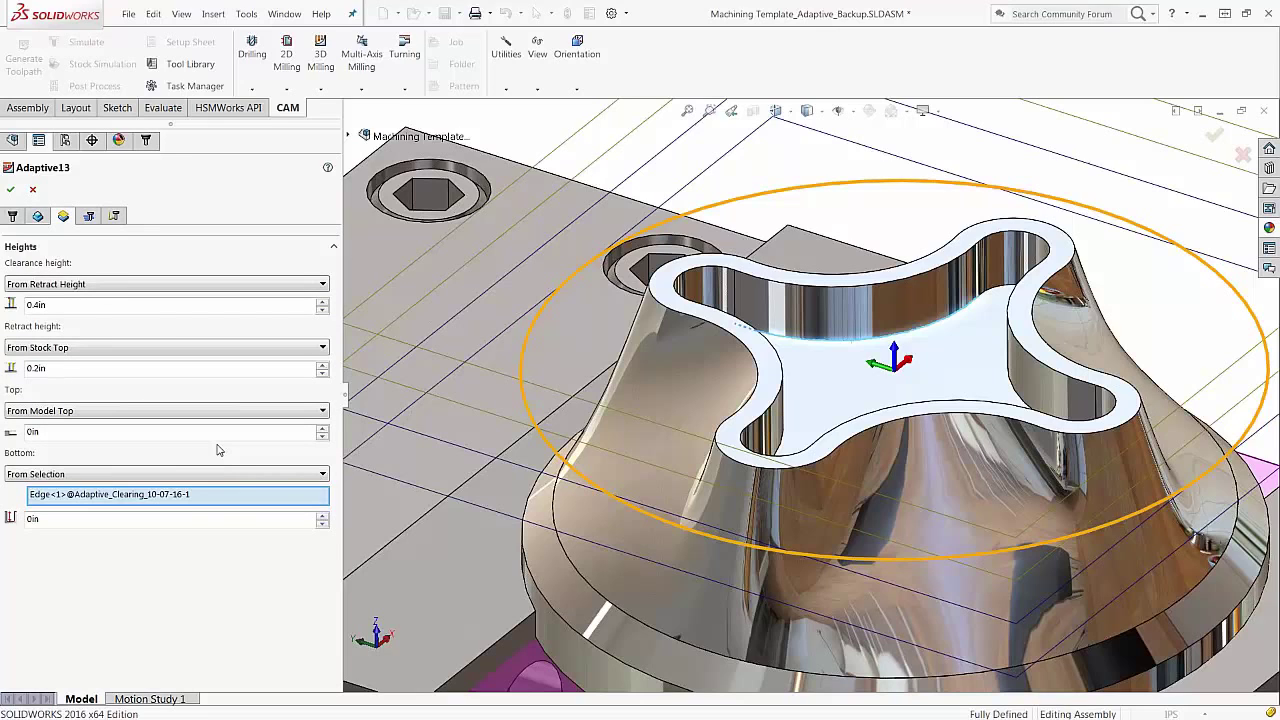
# Accept Adaptive13 with its current height settings and inspect the recalculated toolpath around the part
pyautogui.scroll(3, 574, 206)
pyautogui.moveTo(574, 206); pyautogui.dragTo(772, 317, button='middle')
pyautogui.scroll(-5, 793, 337)
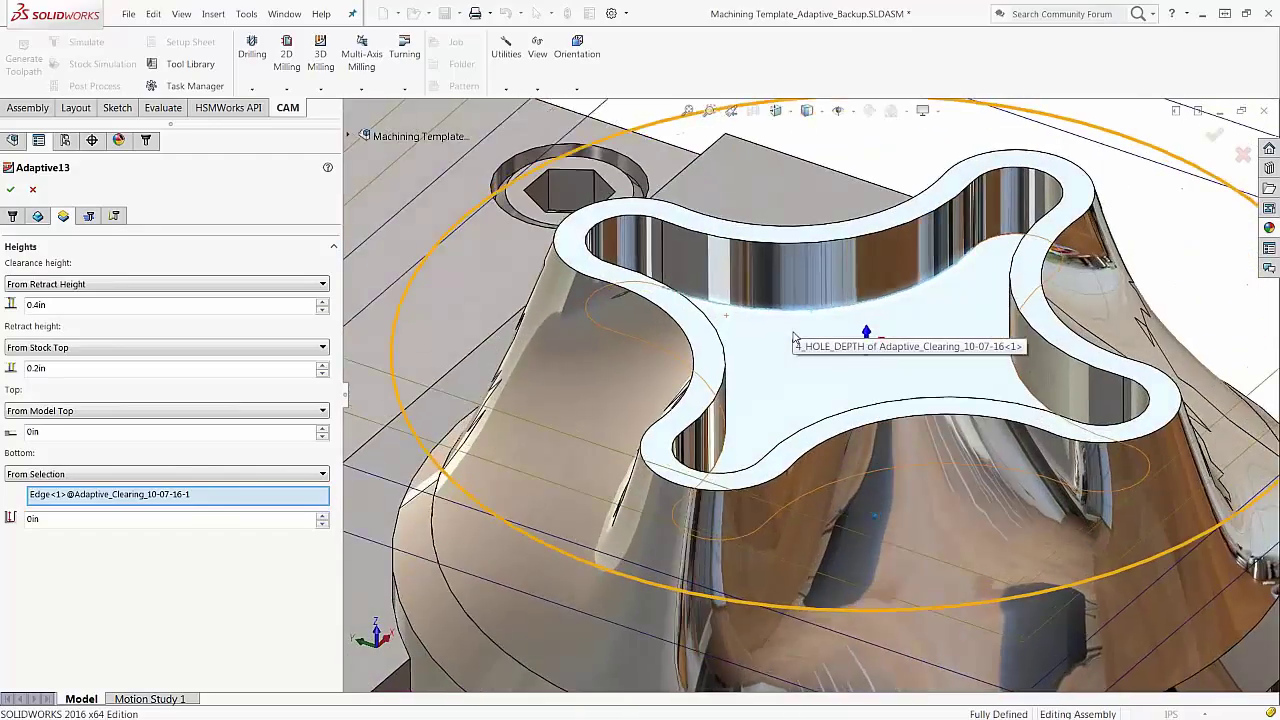
pyautogui.scroll(3, 793, 337)
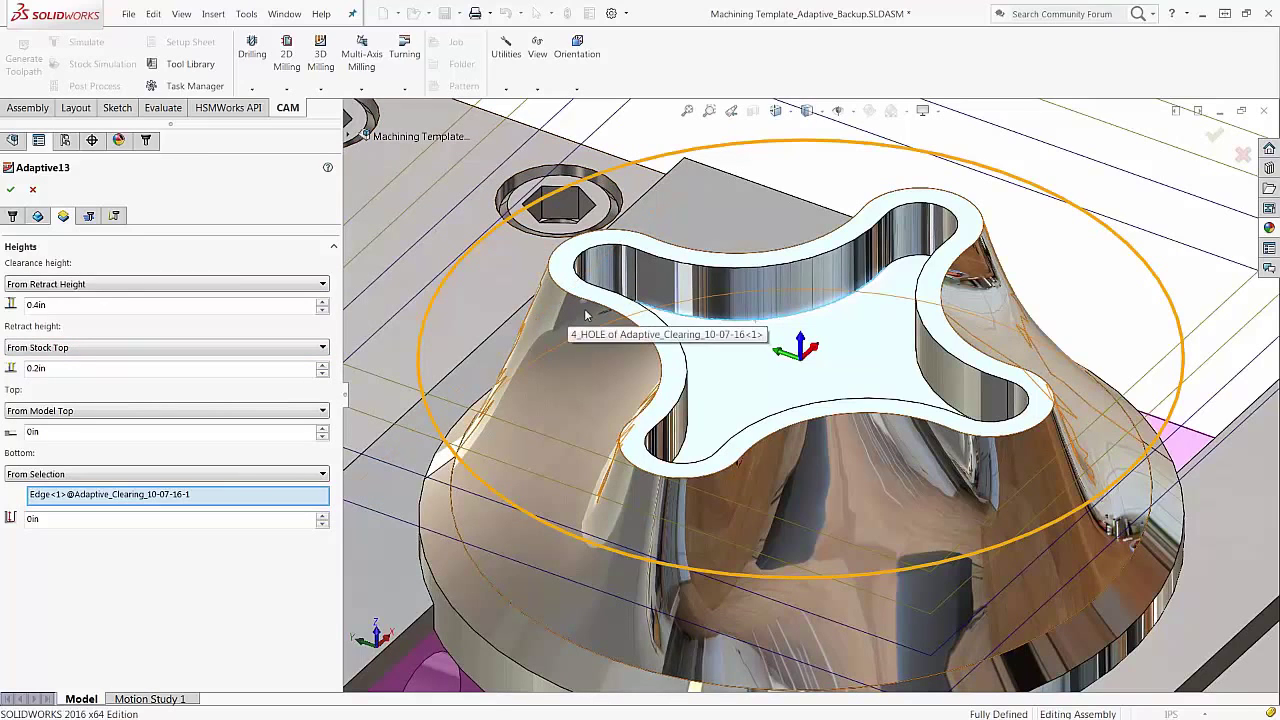
pyautogui.scroll(5, 407, 253)
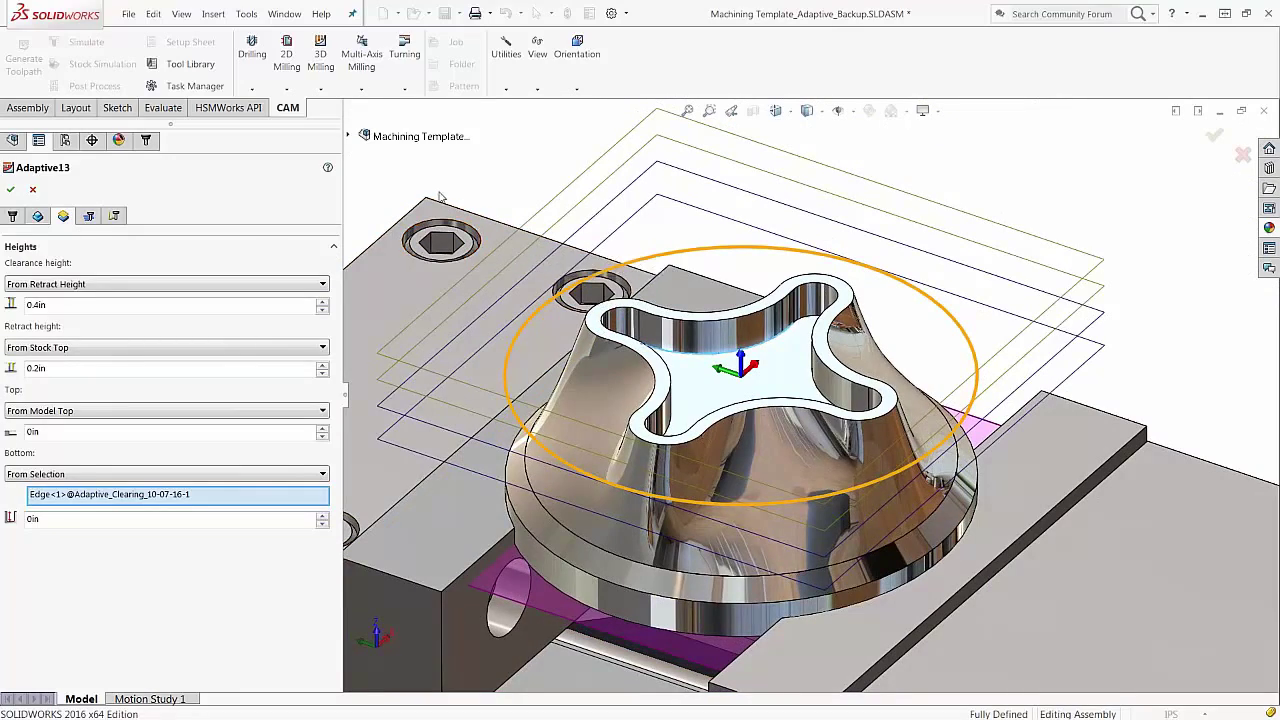
pyautogui.moveTo(483, 183); pyautogui.dragTo(486, 212, button='middle')
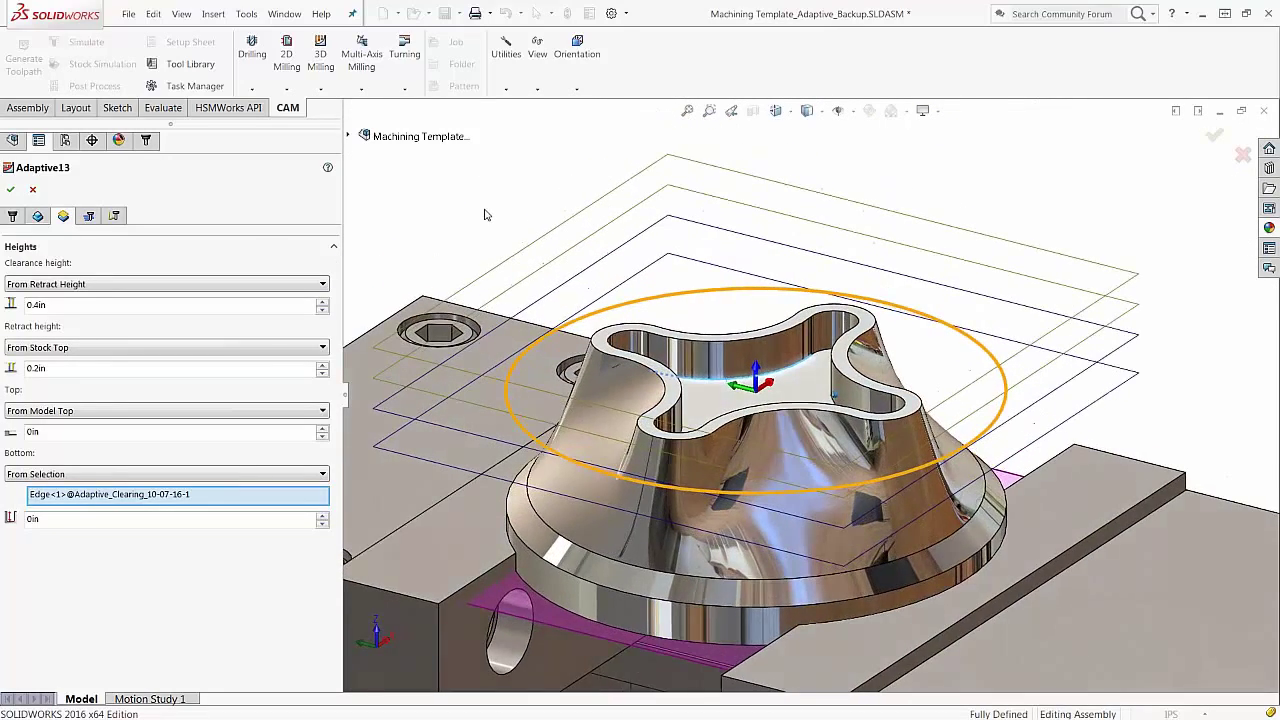
pyautogui.scroll(-2, 481, 214)
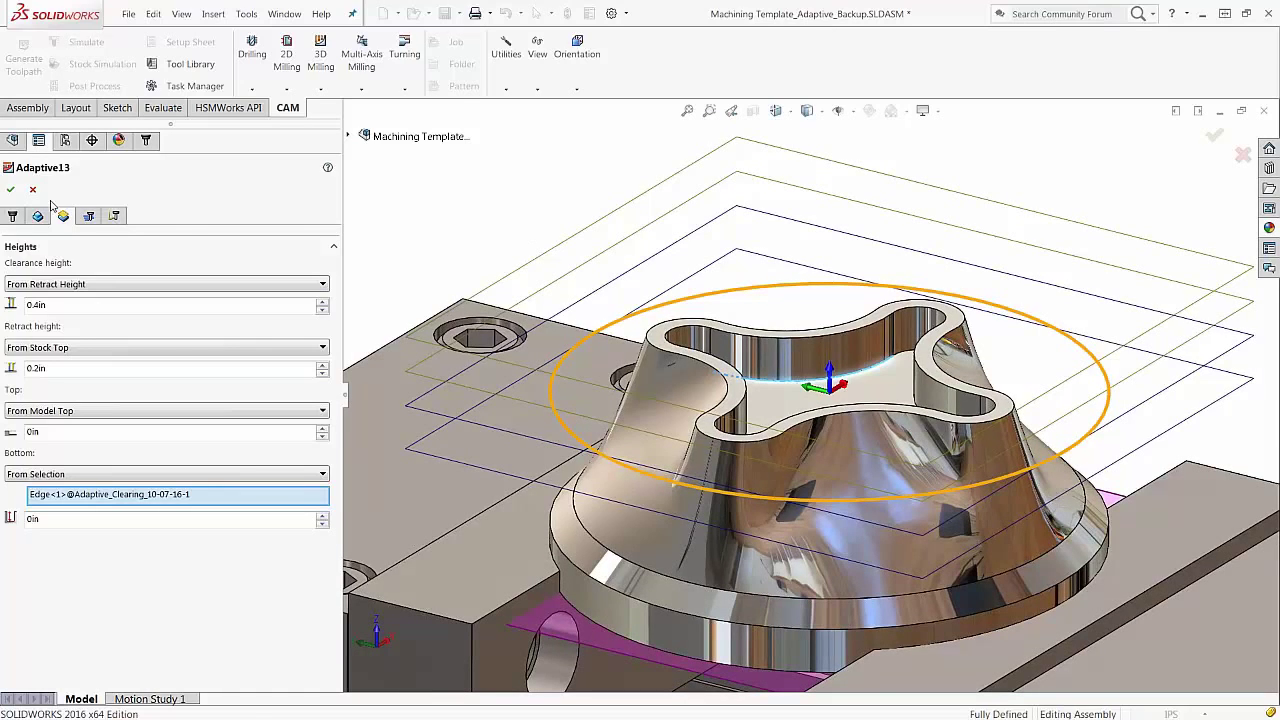
pyautogui.click(10, 189)
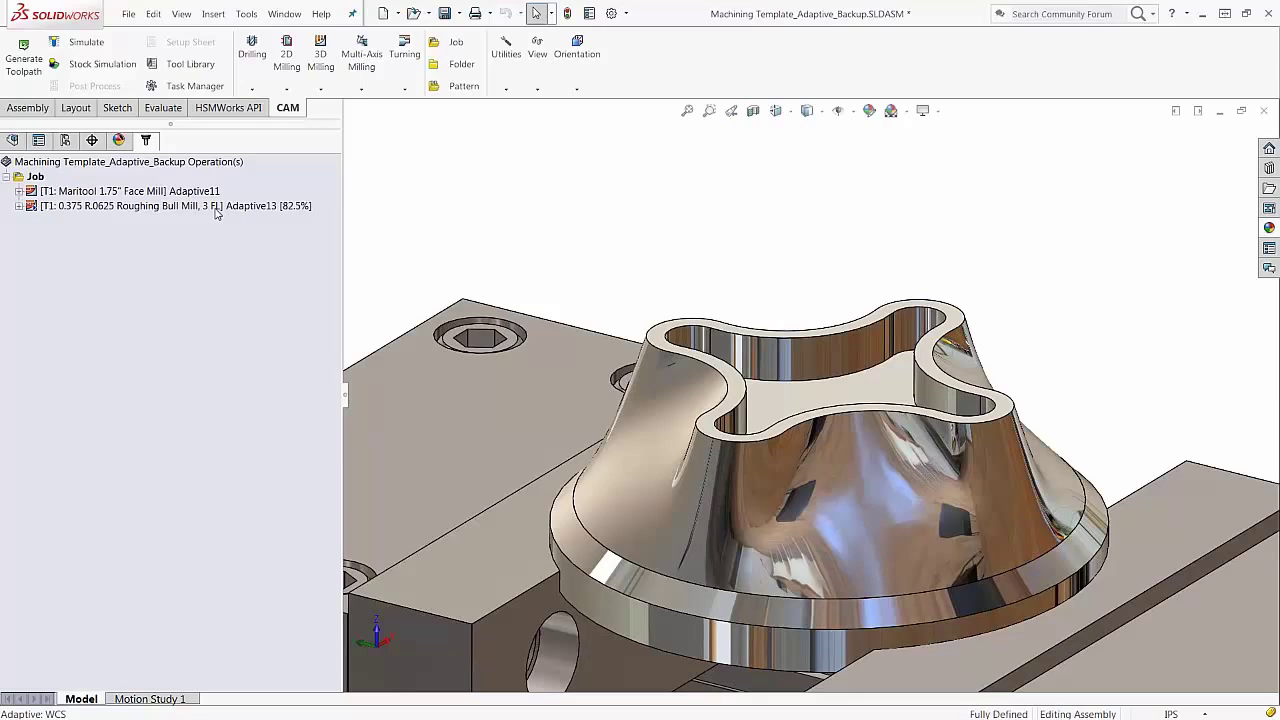
pyautogui.click(216, 206)
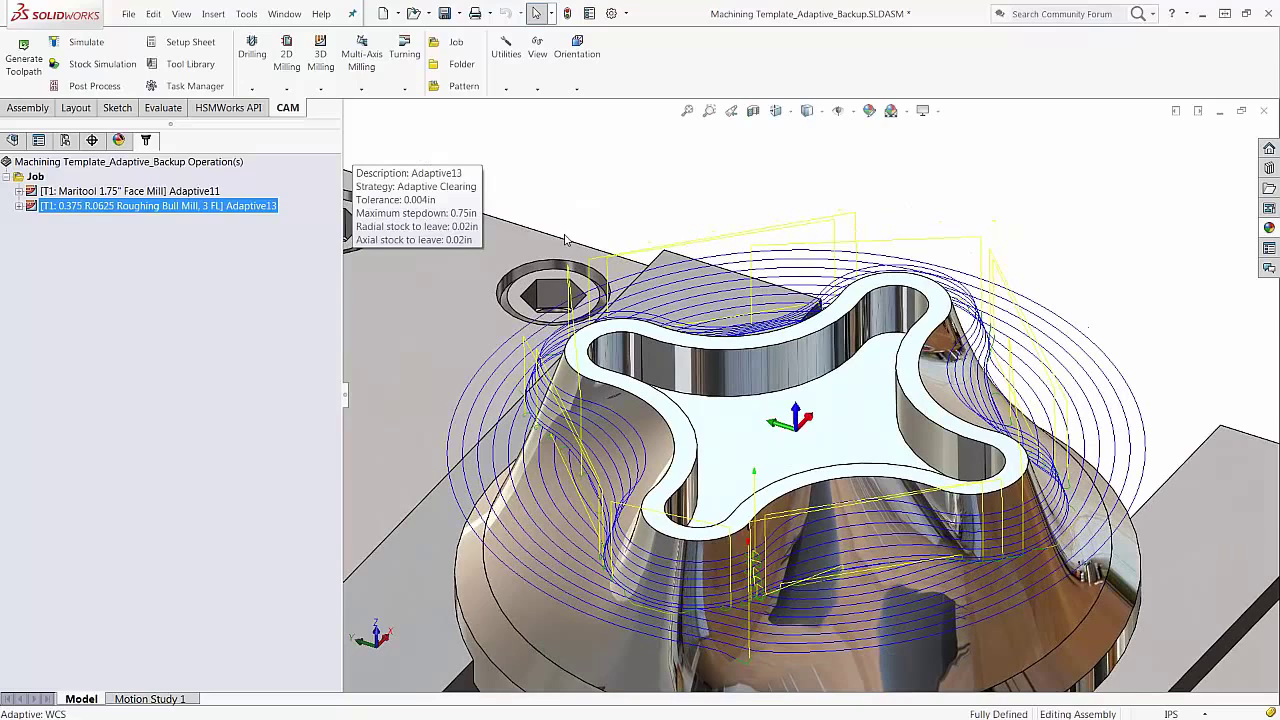
pyautogui.click(146, 228)
# Reopen Adaptive13 for editing, enable Machine cavities in its passes settings and accept the operation
pyautogui.click(129, 209)
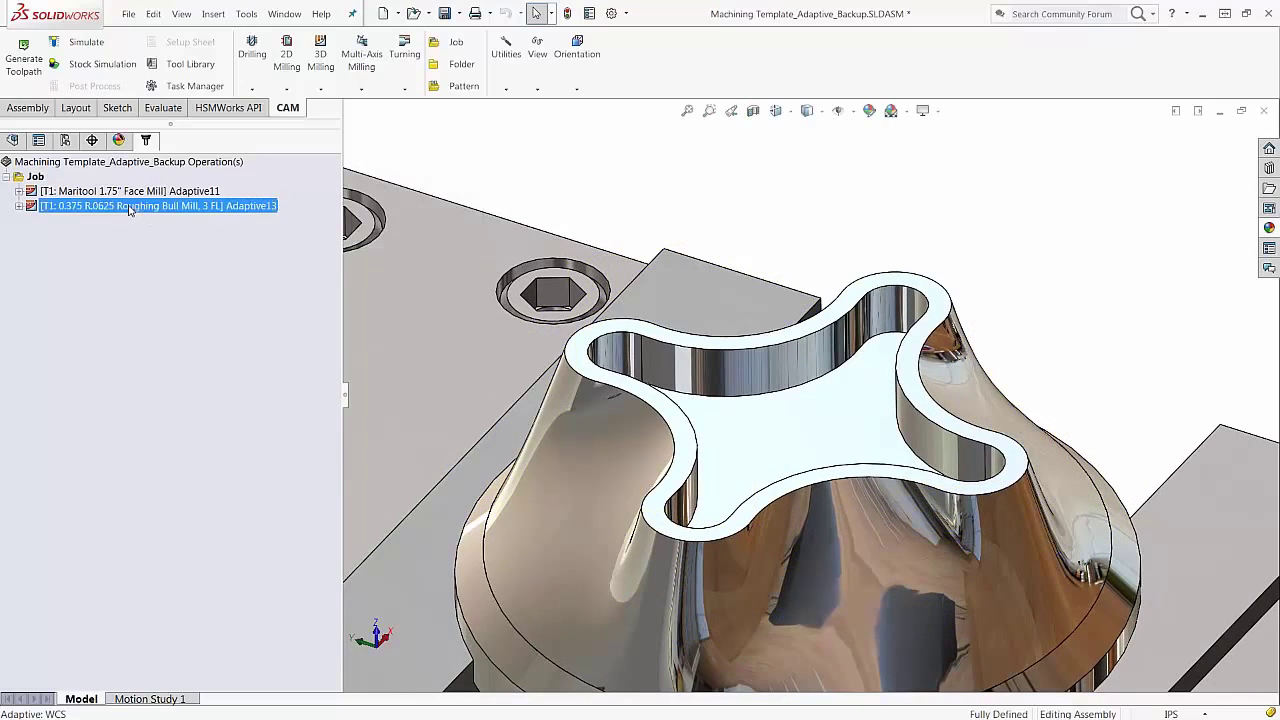
pyautogui.rightClick(129, 209)
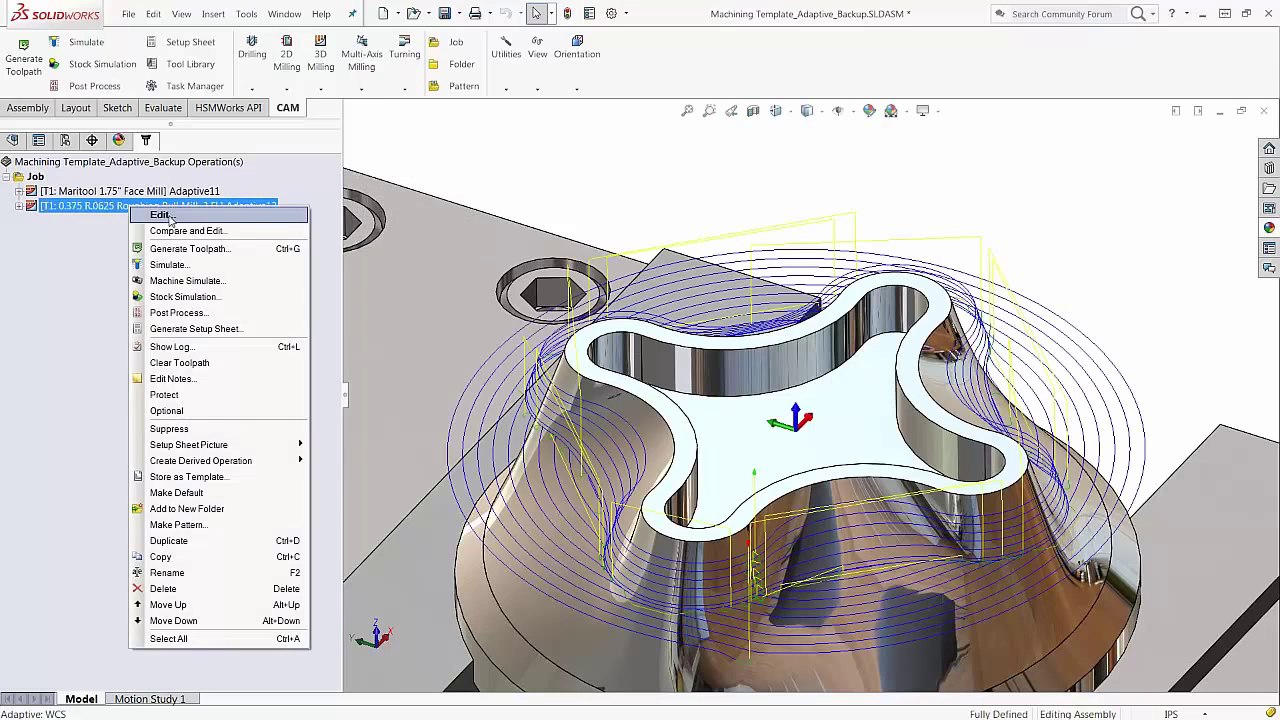
pyautogui.click(170, 219)
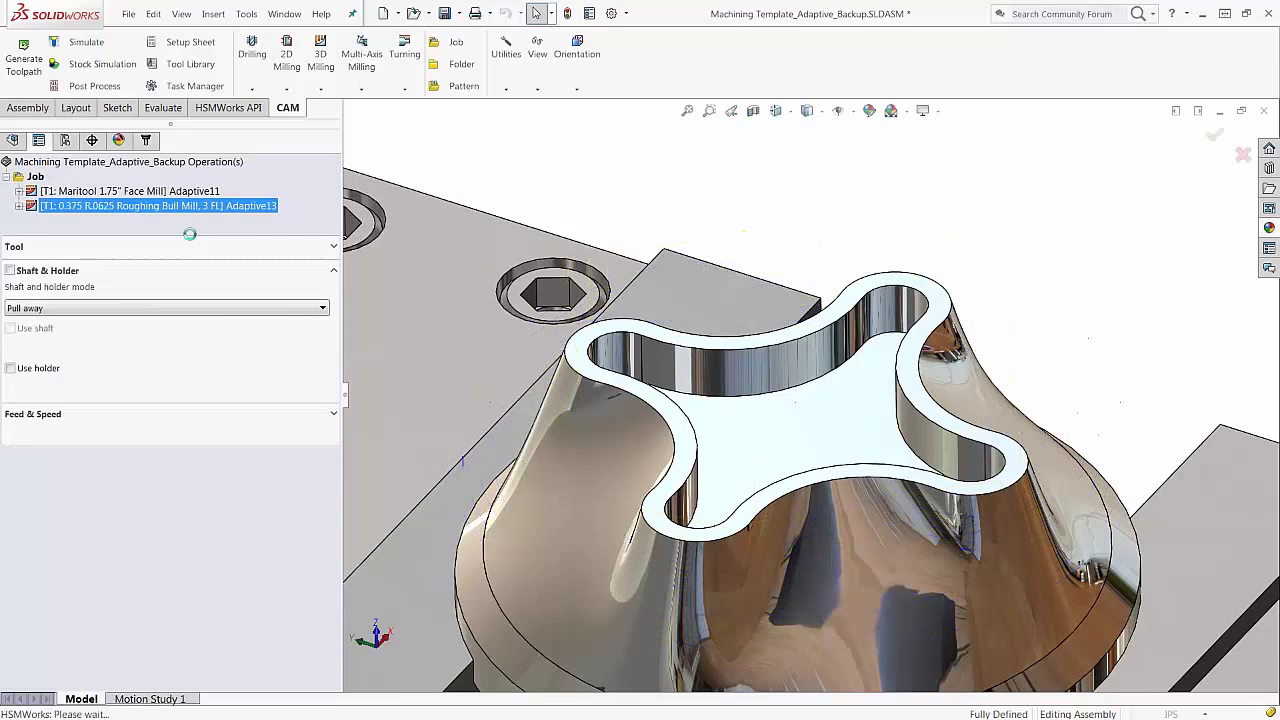
pyautogui.click(88, 217)
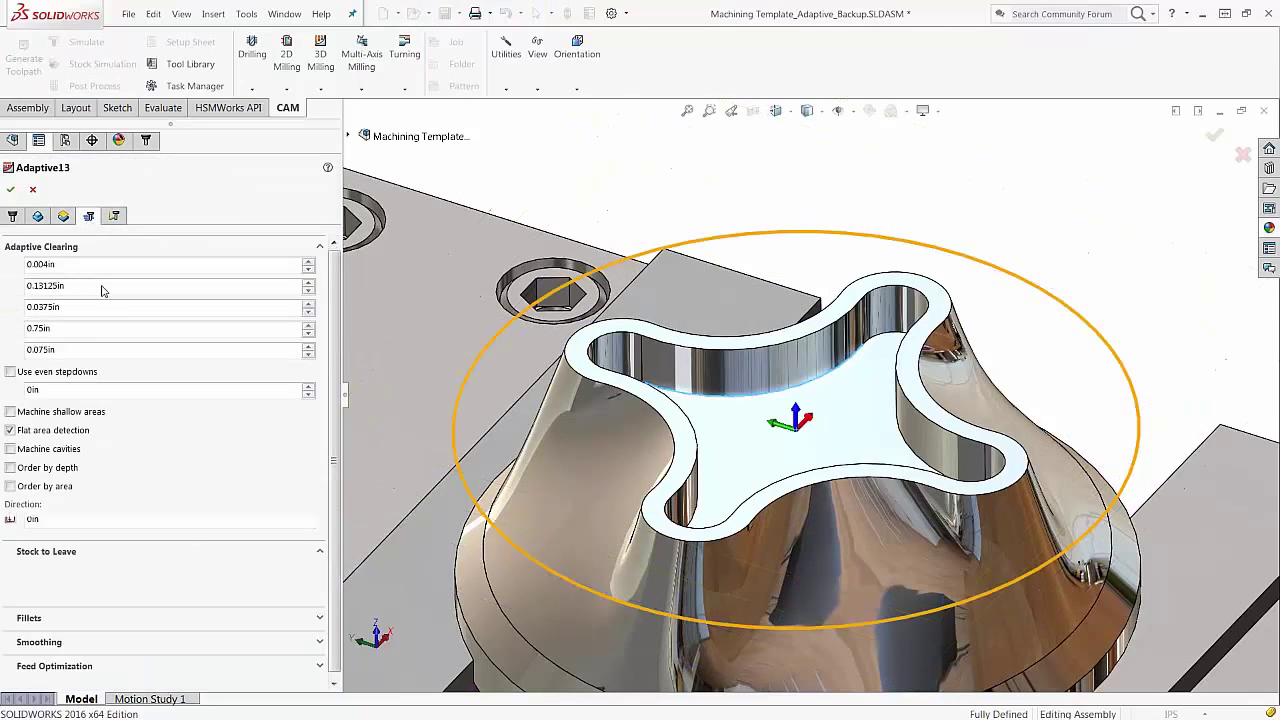
pyautogui.click(10, 189)
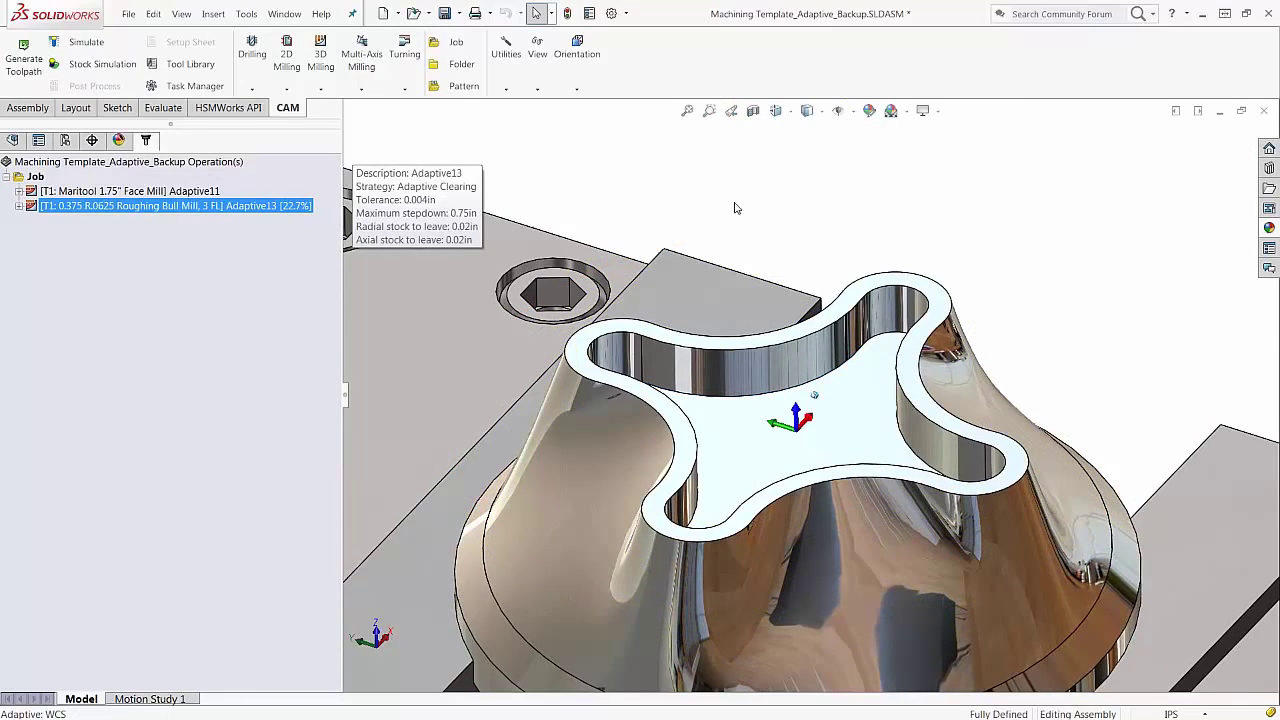
# Examine Adaptive13's toolpath inside the pocket, including the helical entry and the clearing passes
pyautogui.scroll(-5, 790, 240)
pyautogui.scroll(-6, 876, 340)
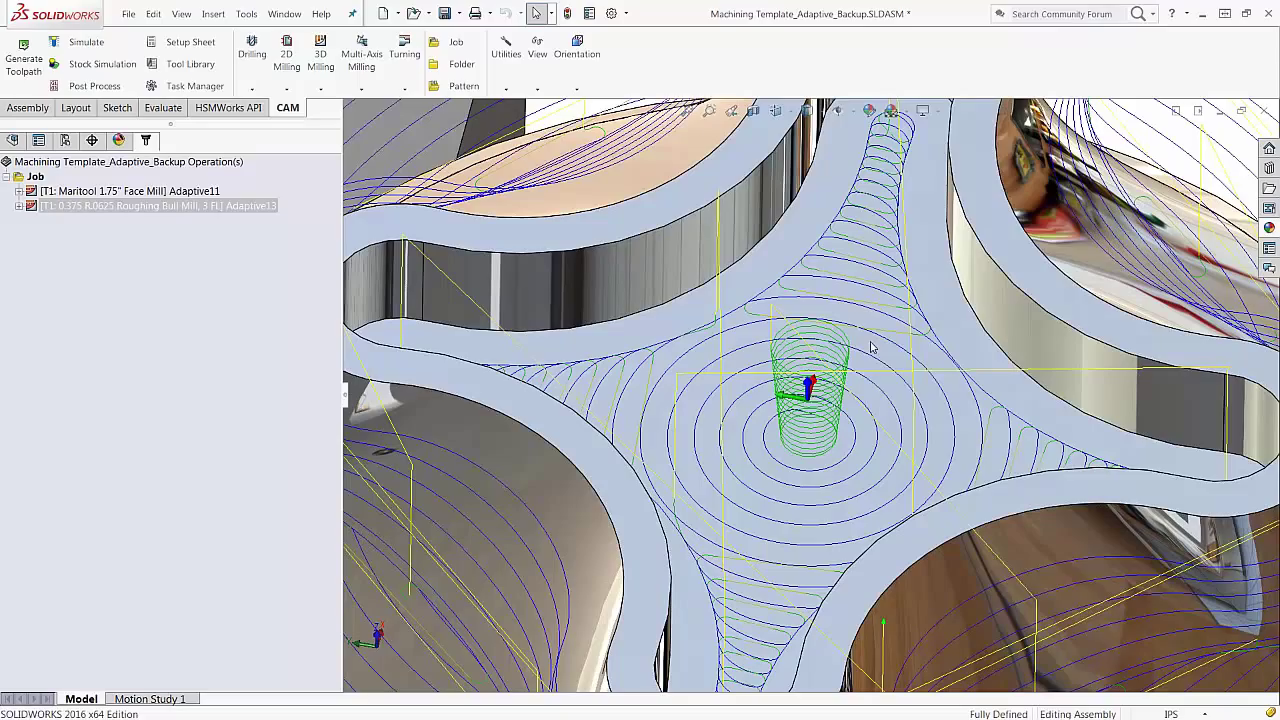
pyautogui.scroll(5, 870, 347)
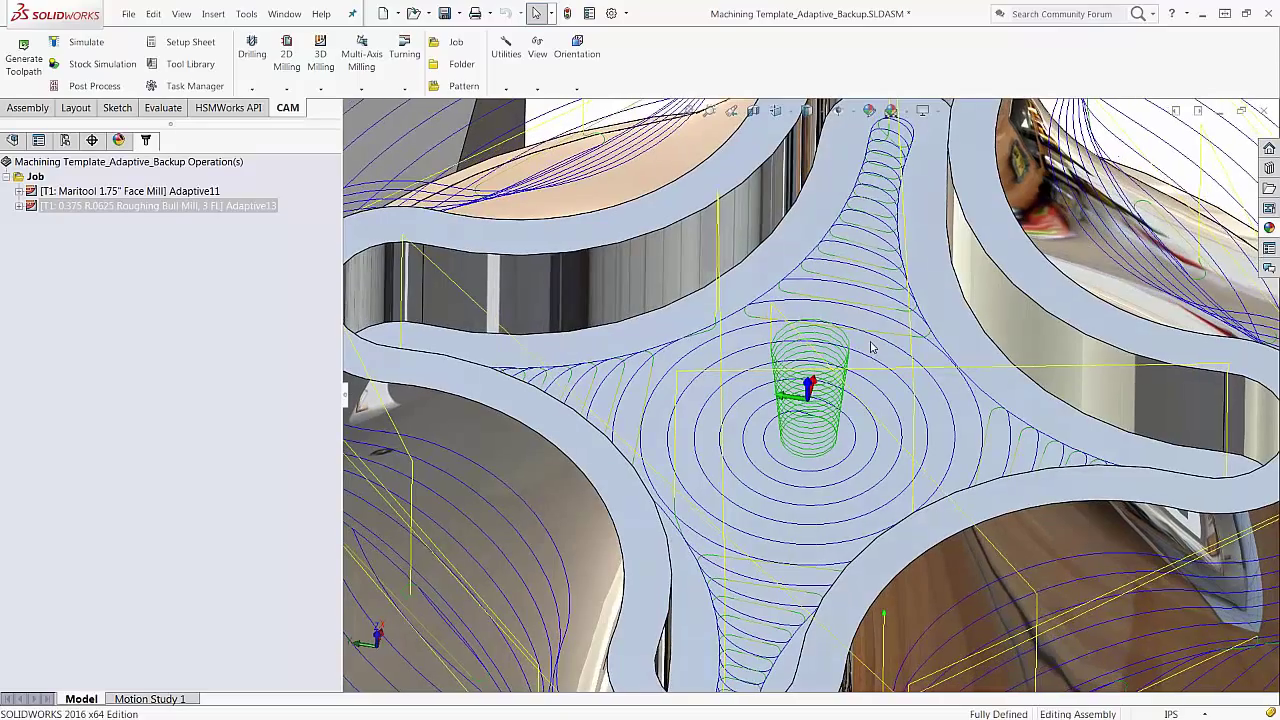
pyautogui.scroll(5, 870, 347)
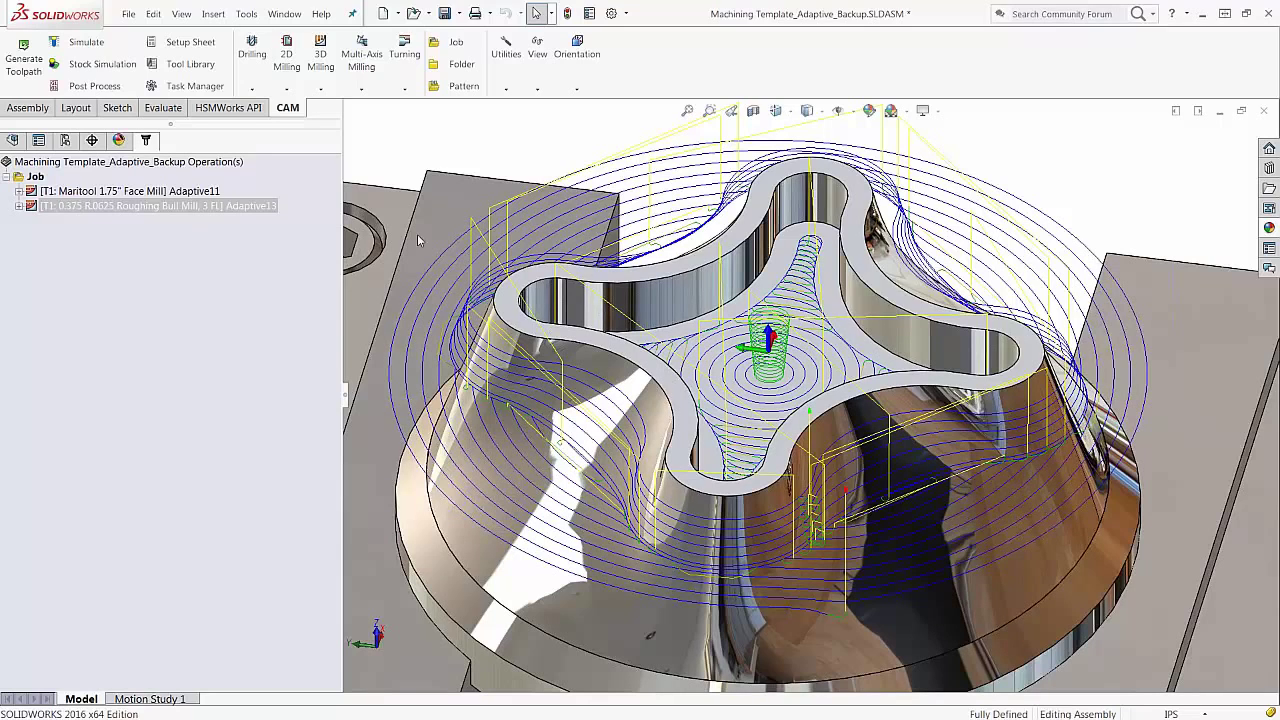
pyautogui.click(183, 299)
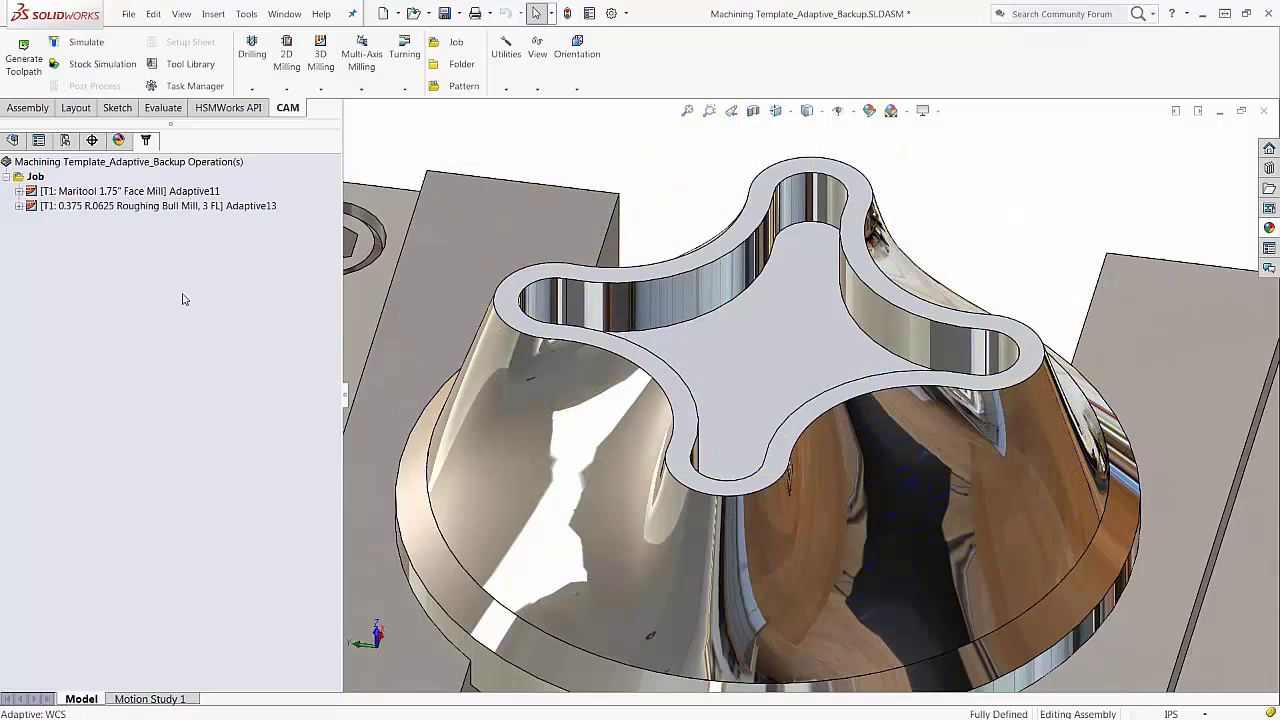
pyautogui.click(111, 208)
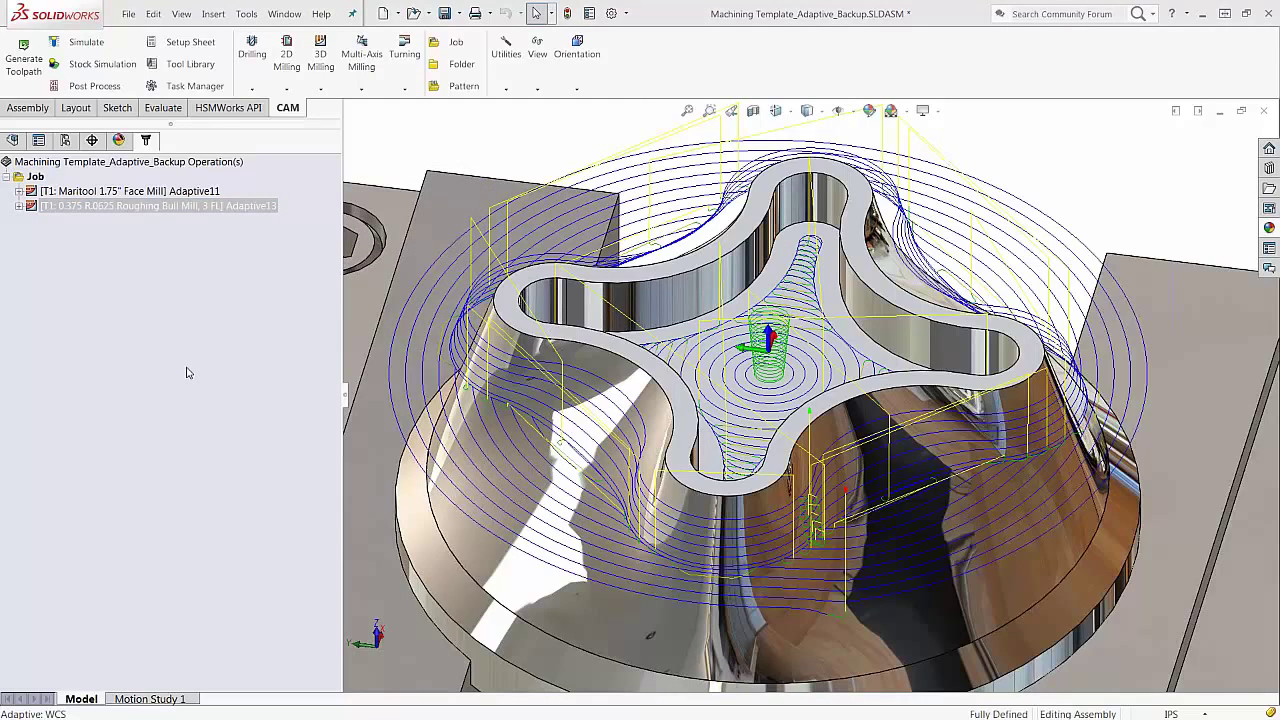
# Reopen Adaptive13 for editing and examine the optimal load and stepdown values in its passes settings
pyautogui.rightClick(162, 207)
pyautogui.click(198, 212)
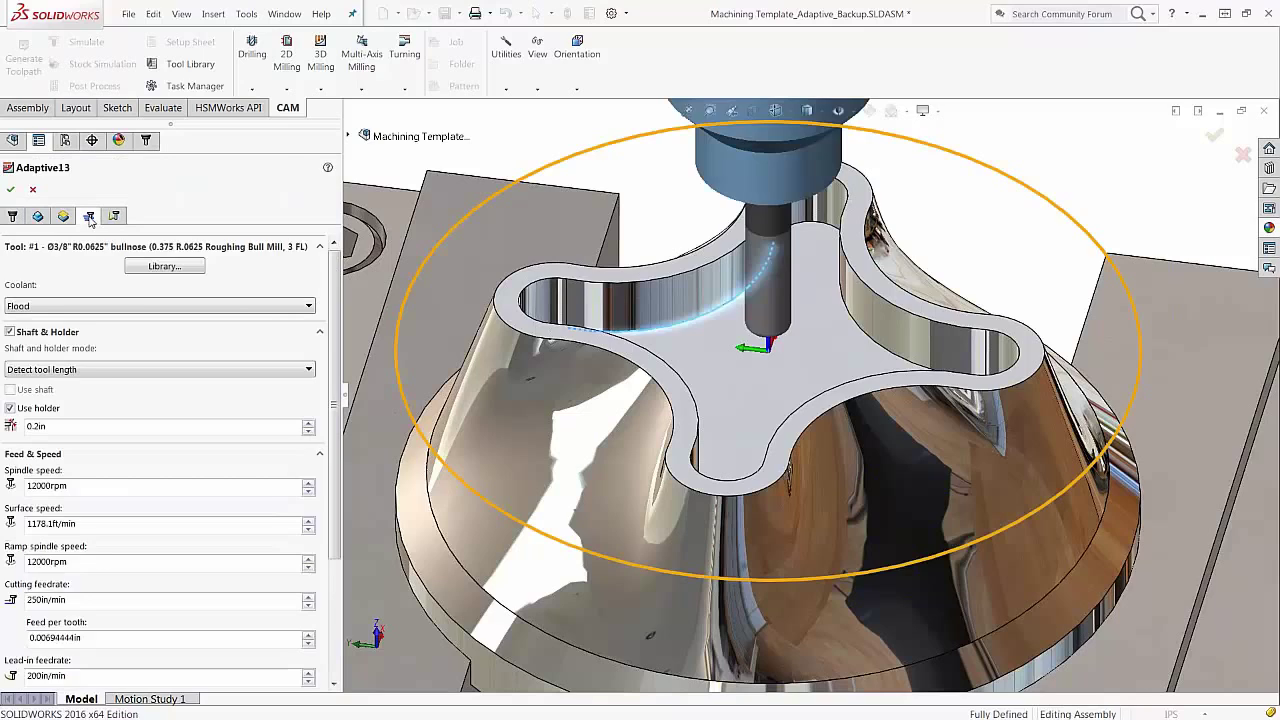
pyautogui.click(89, 217)
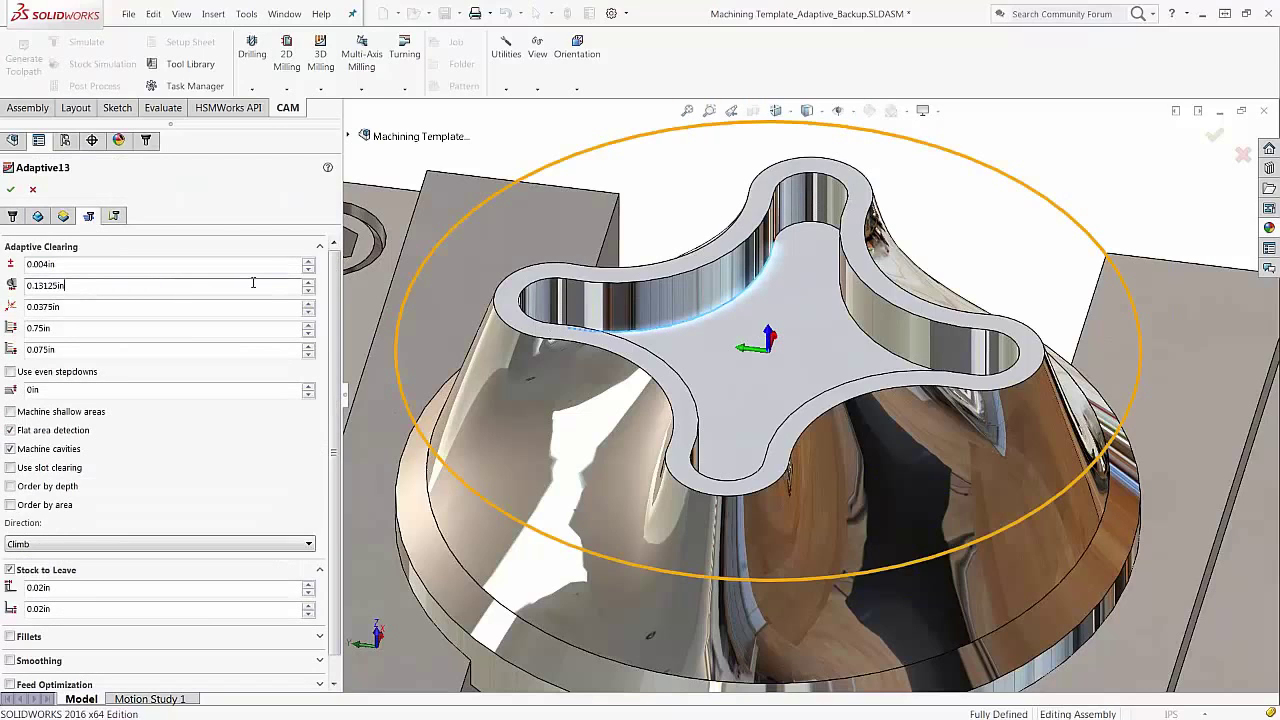
pyautogui.moveTo(290, 286)
pyautogui.moveTo(282, 333)
# Switch to the browser to view the YouTube page "Adaptive Clearing at Pier 9", return to SOLIDWORKS and accept Adaptive13
pyautogui.hotkey('alt', 'Tab')
pyautogui.moveTo(793, 60); pyautogui.dragTo(900, 53)
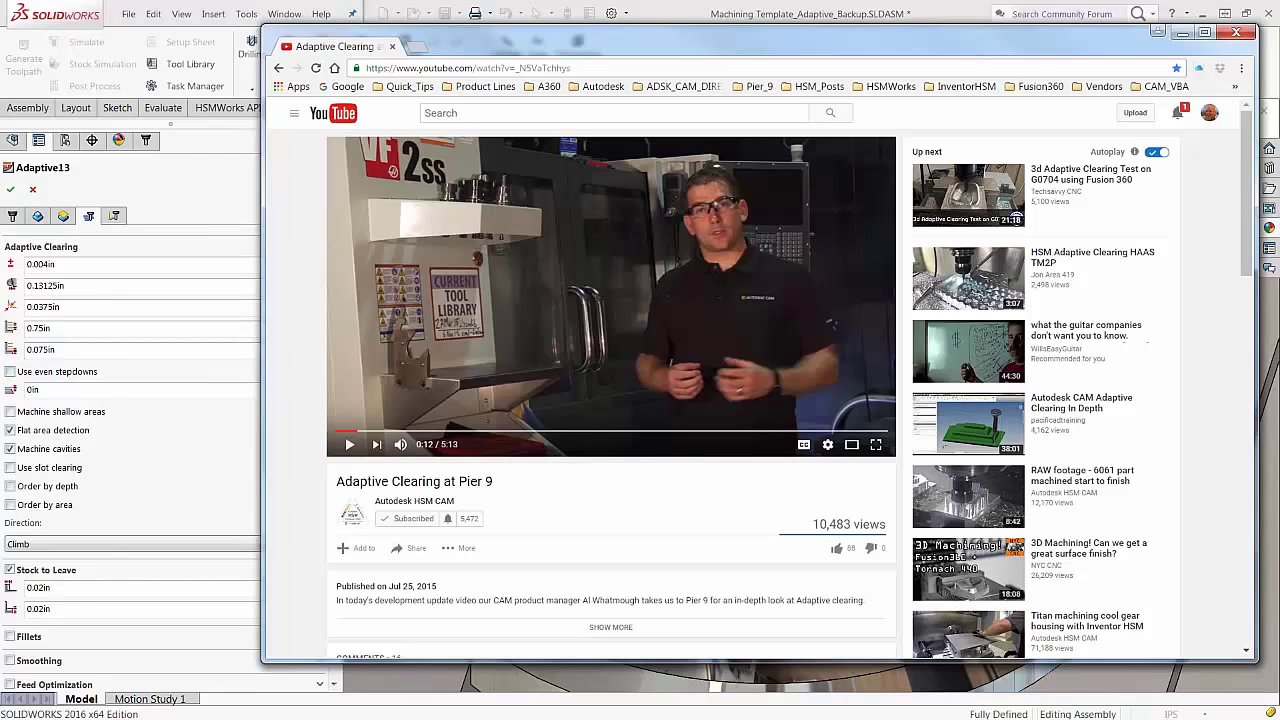
pyautogui.click(1183, 32)
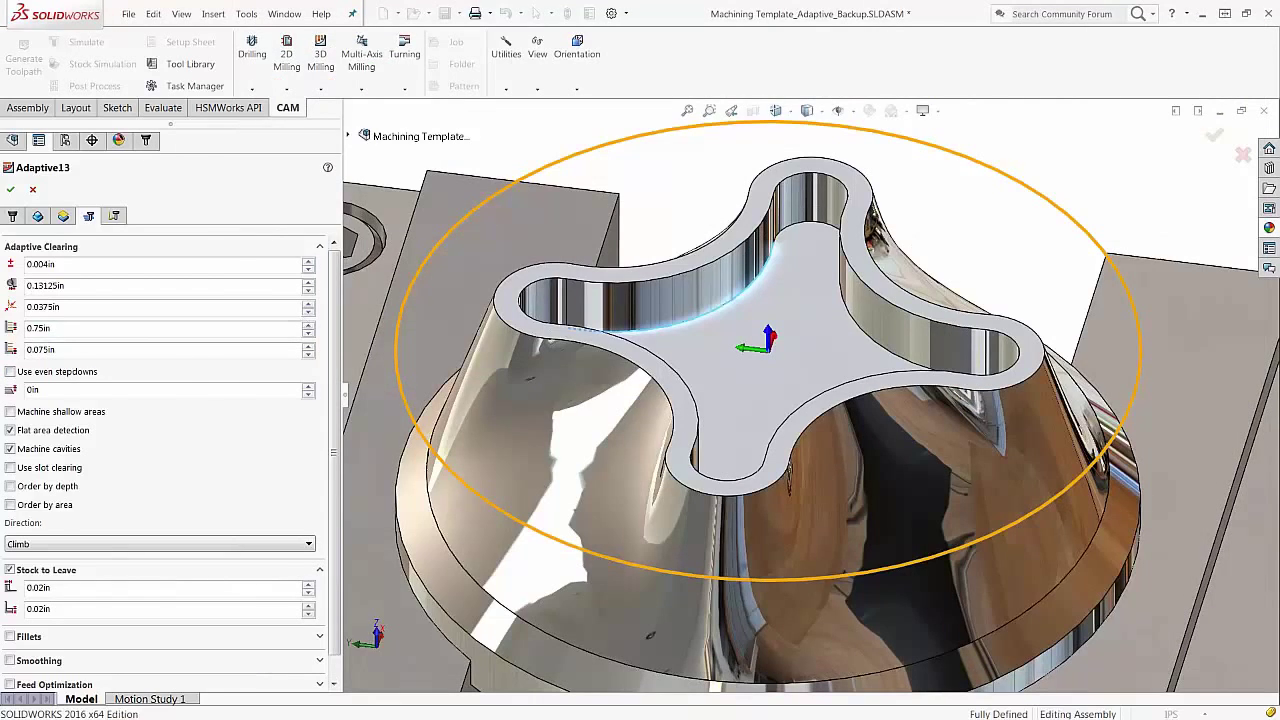
pyautogui.click(10, 189)
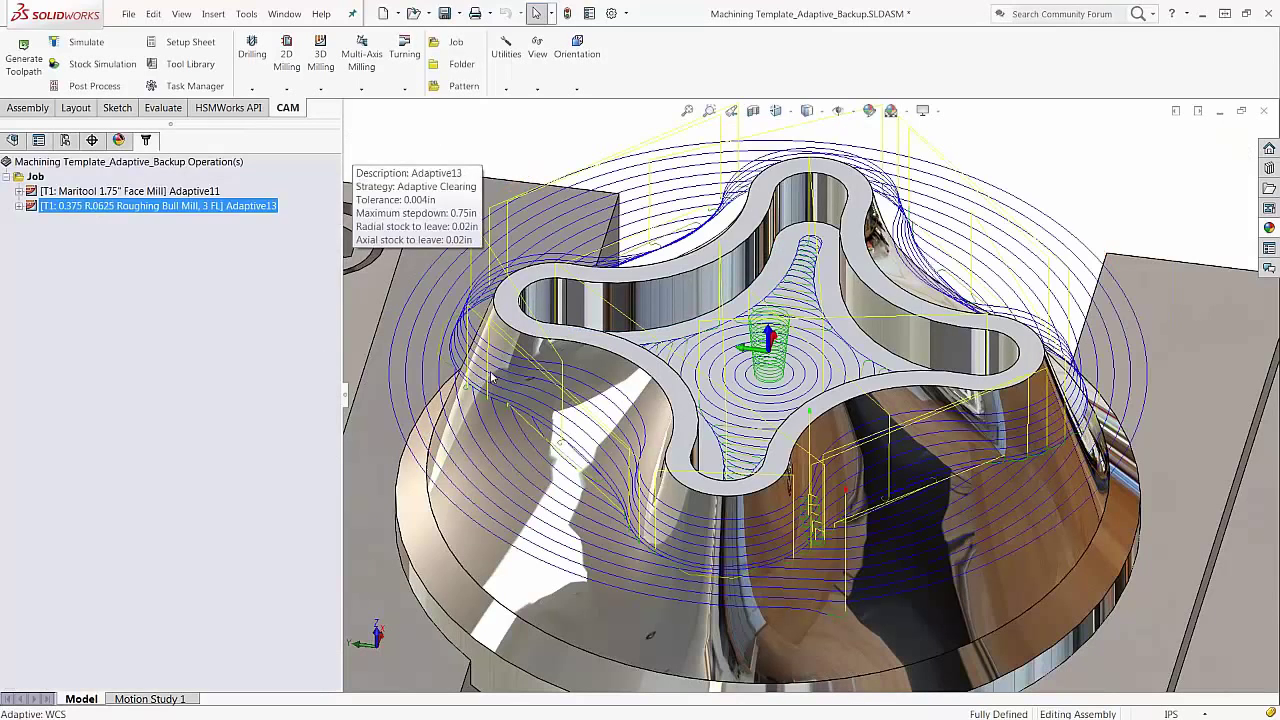
# Reopen Adaptive13 for editing, set its bottom height to From Model Bottom and accept the operation
pyautogui.rightClick(115, 208)
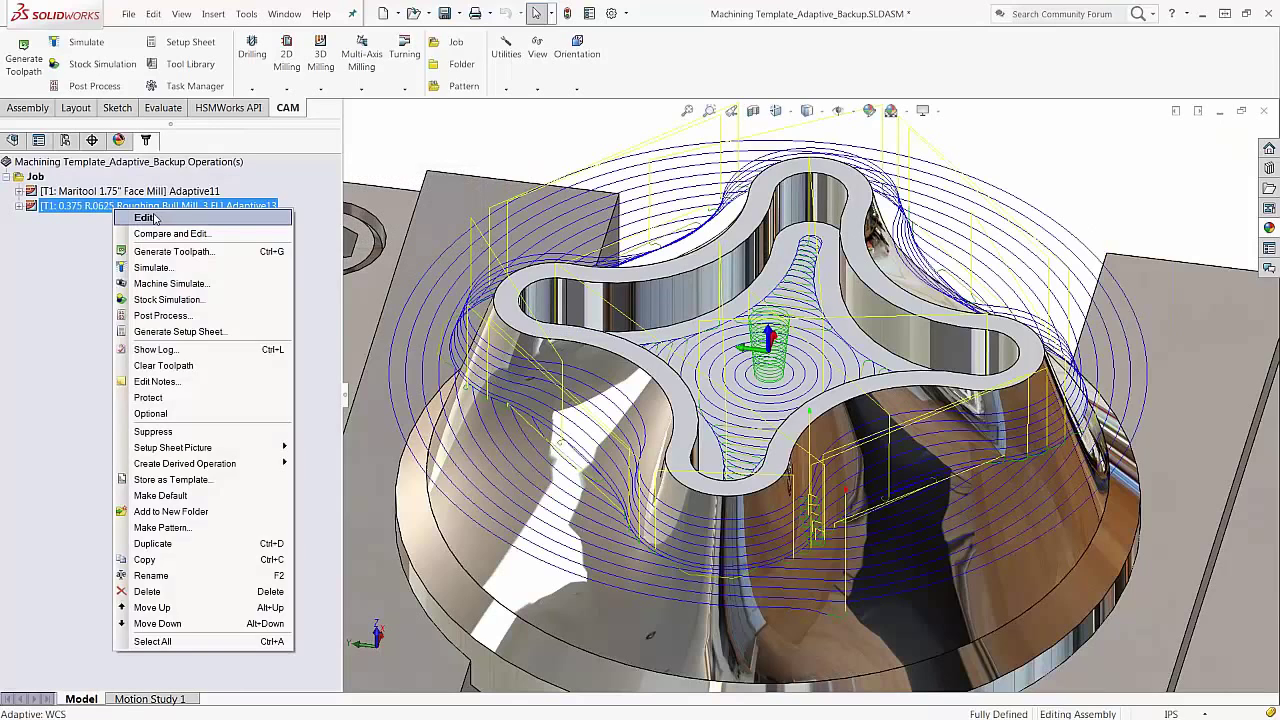
pyautogui.click(154, 218)
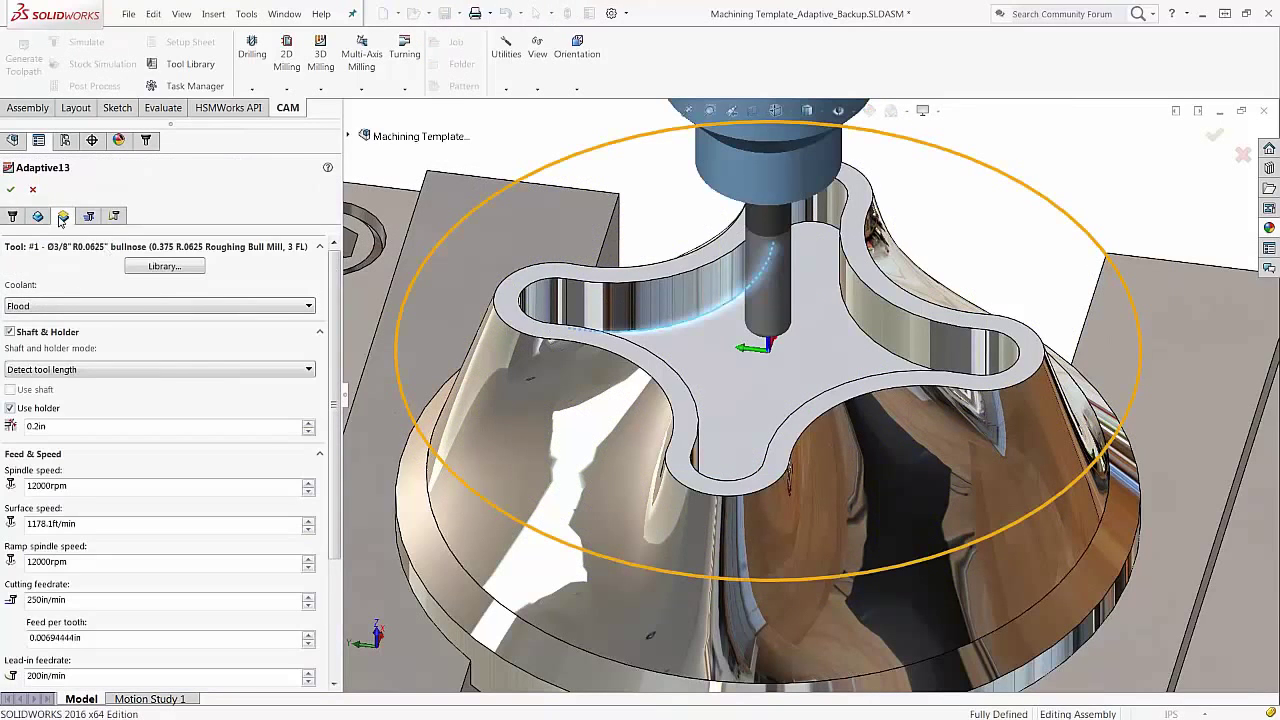
pyautogui.click(62, 217)
pyautogui.click(30, 474)
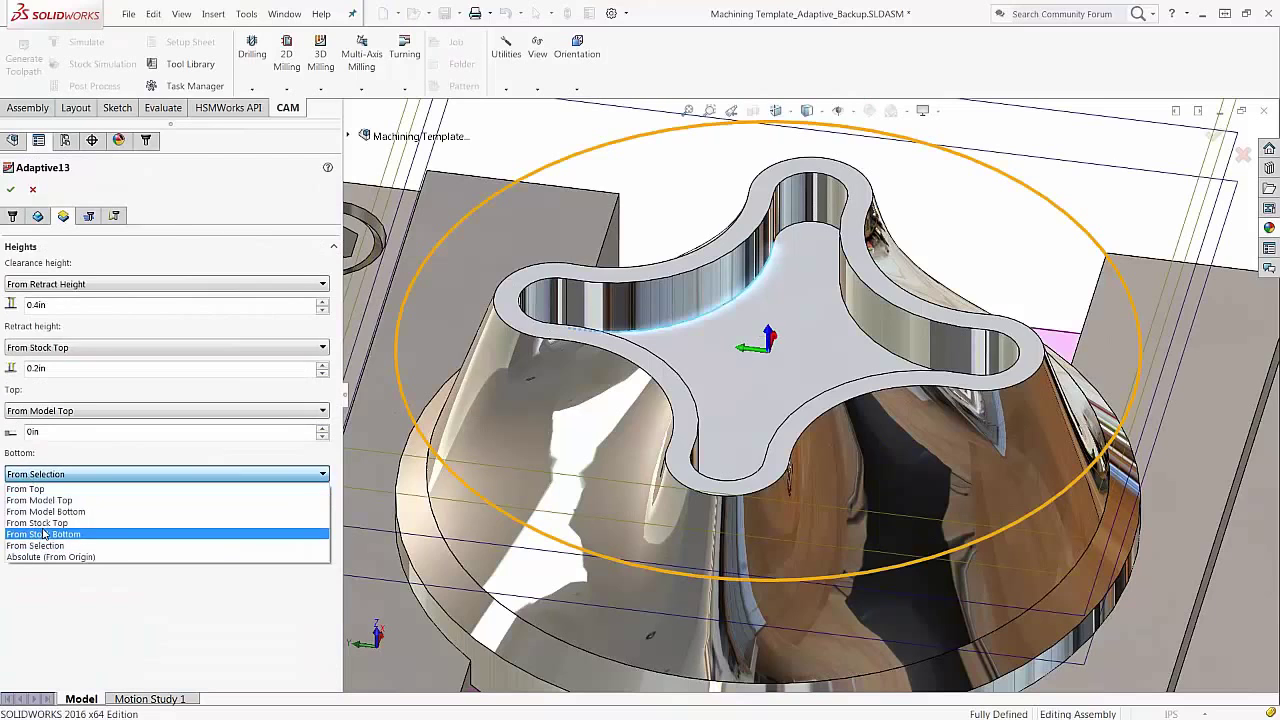
pyautogui.click(46, 512)
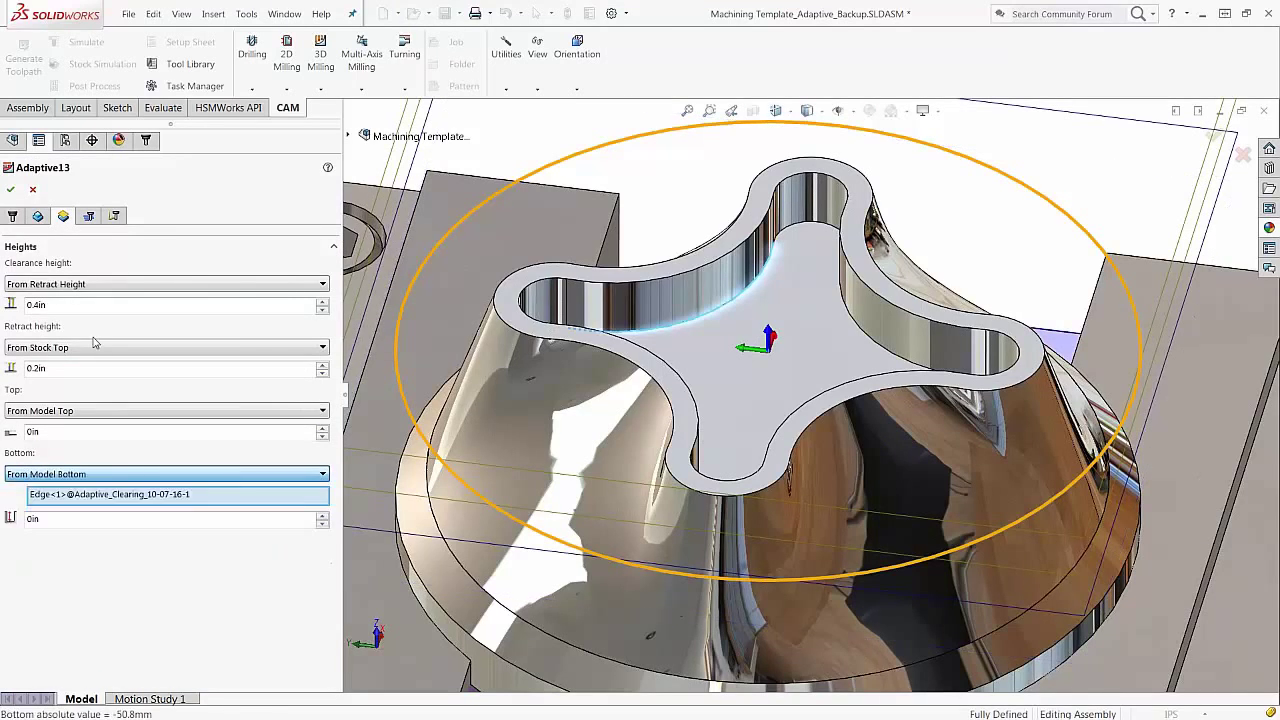
pyautogui.click(10, 189)
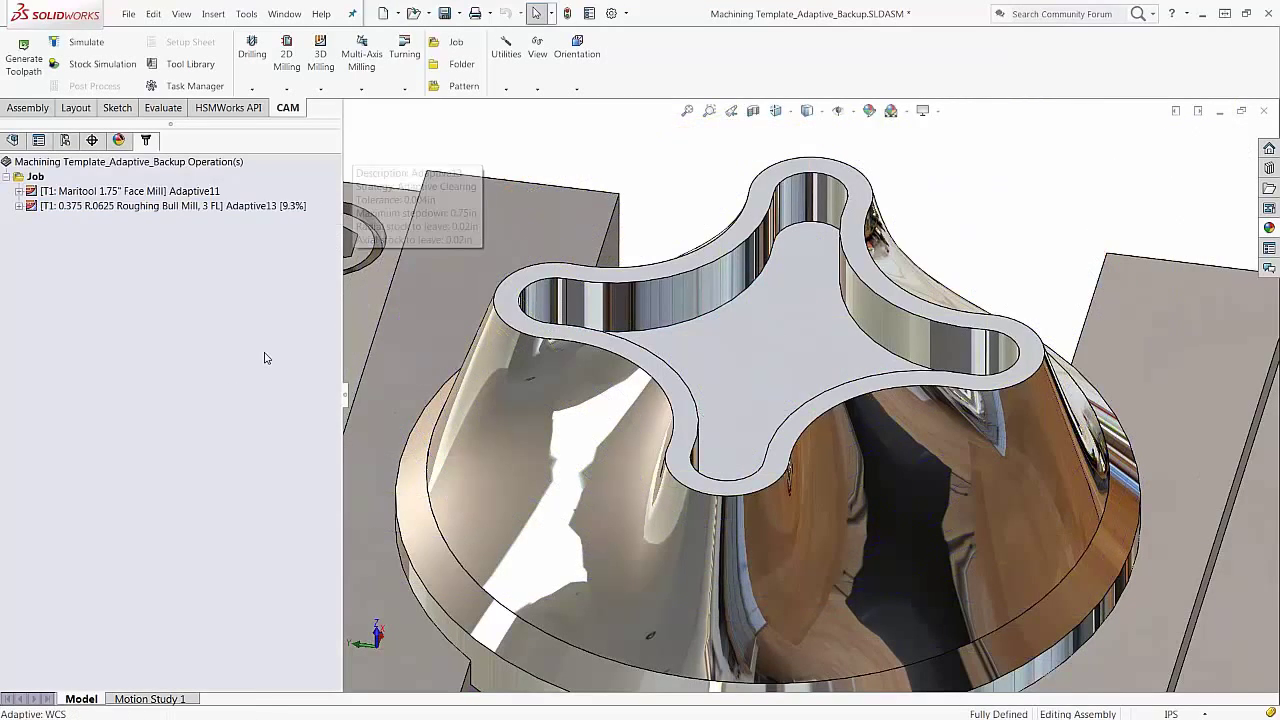
# Display the Job's stock around the part and examine how it encloses the model
pyautogui.scroll(1, 623, 233)
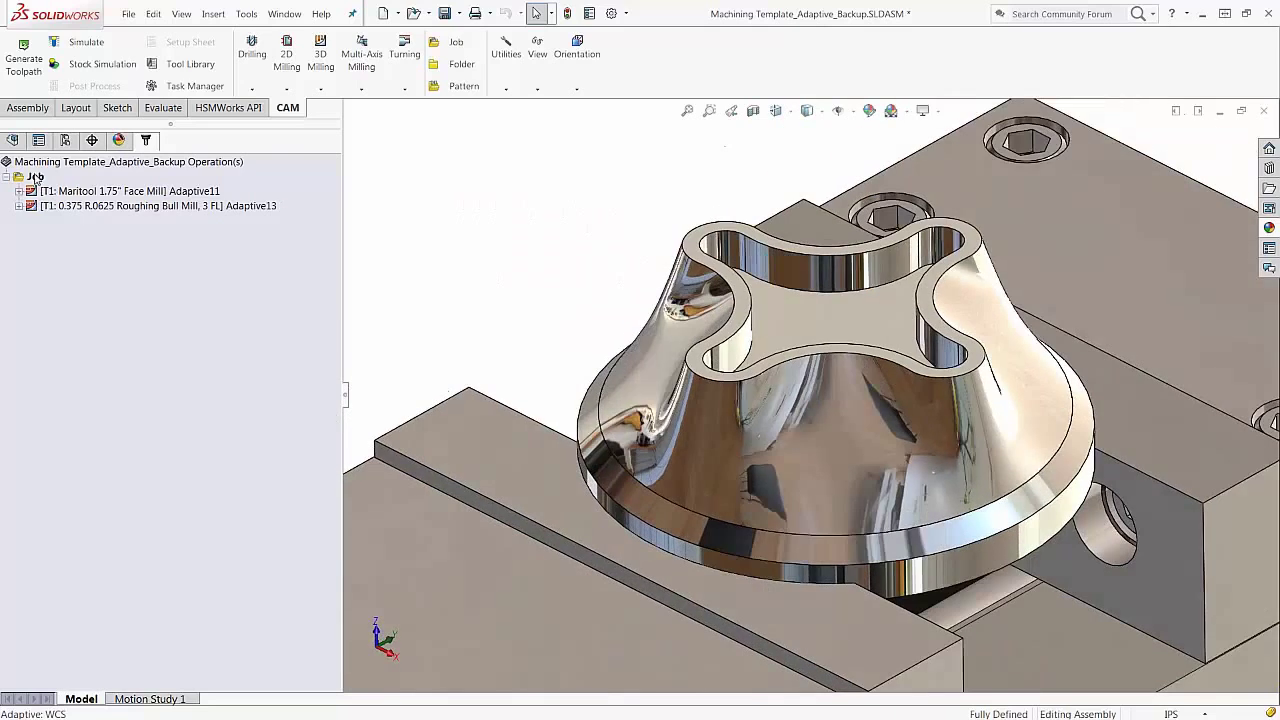
pyautogui.click(35, 177)
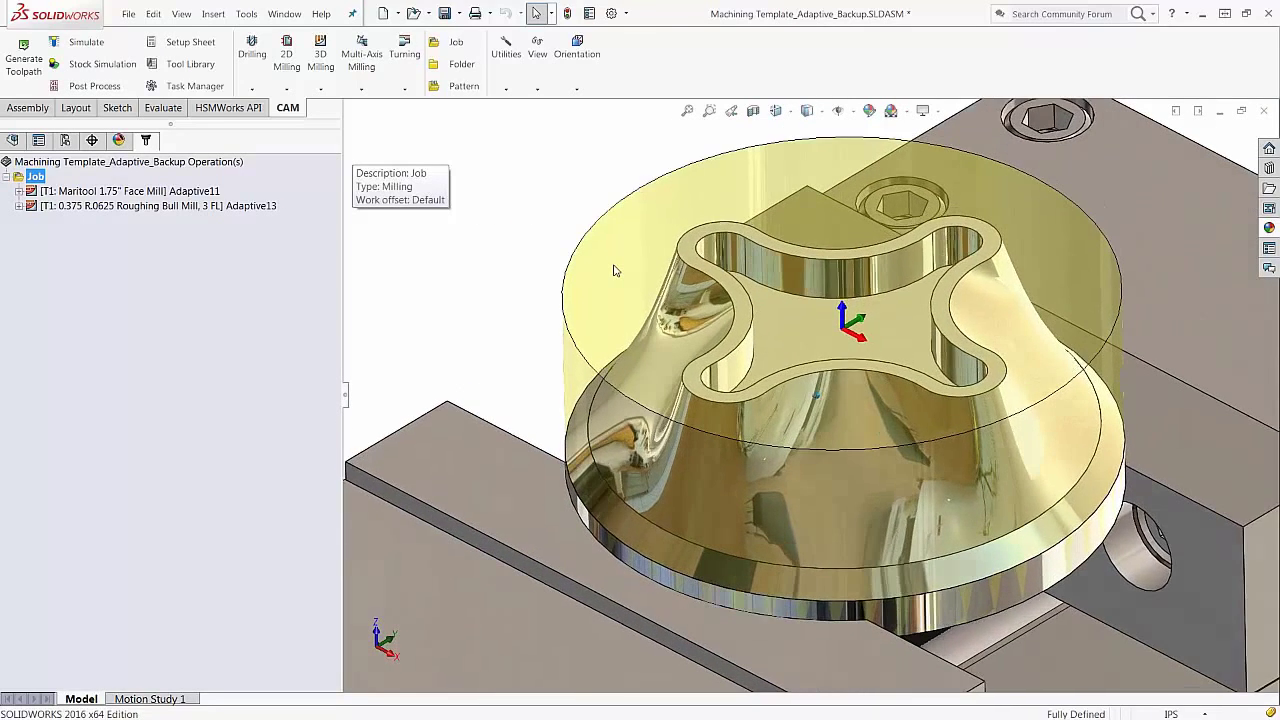
pyautogui.rightClick(35, 177)
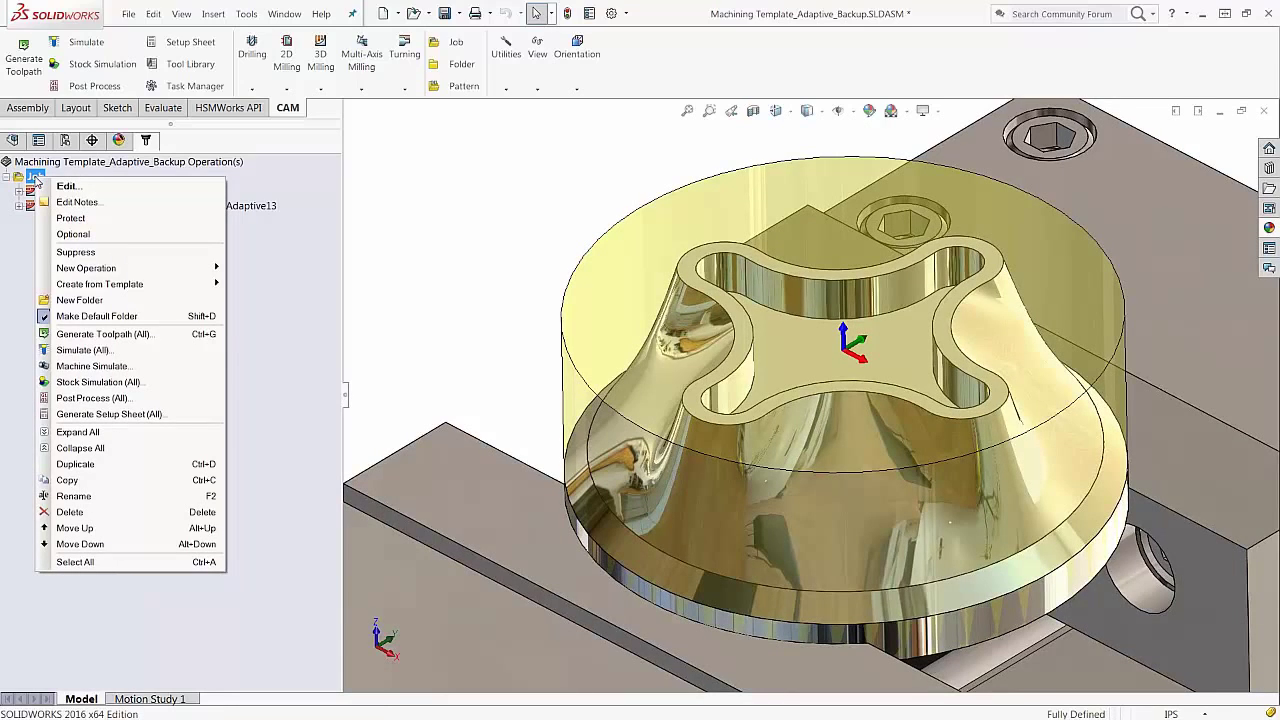
pyautogui.click(24, 228)
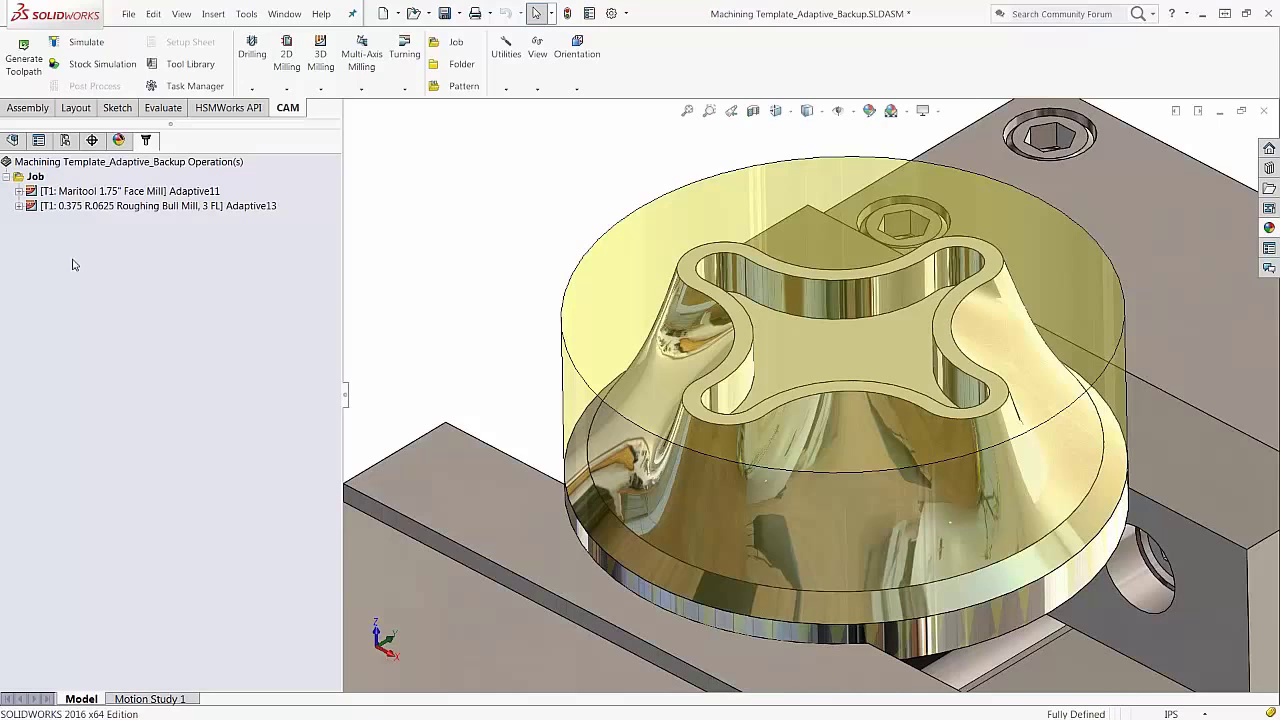
# Reopen Adaptive13 for editing, enable the Model option in its geometry settings without selecting anything and accept the operation
pyautogui.click(181, 208)
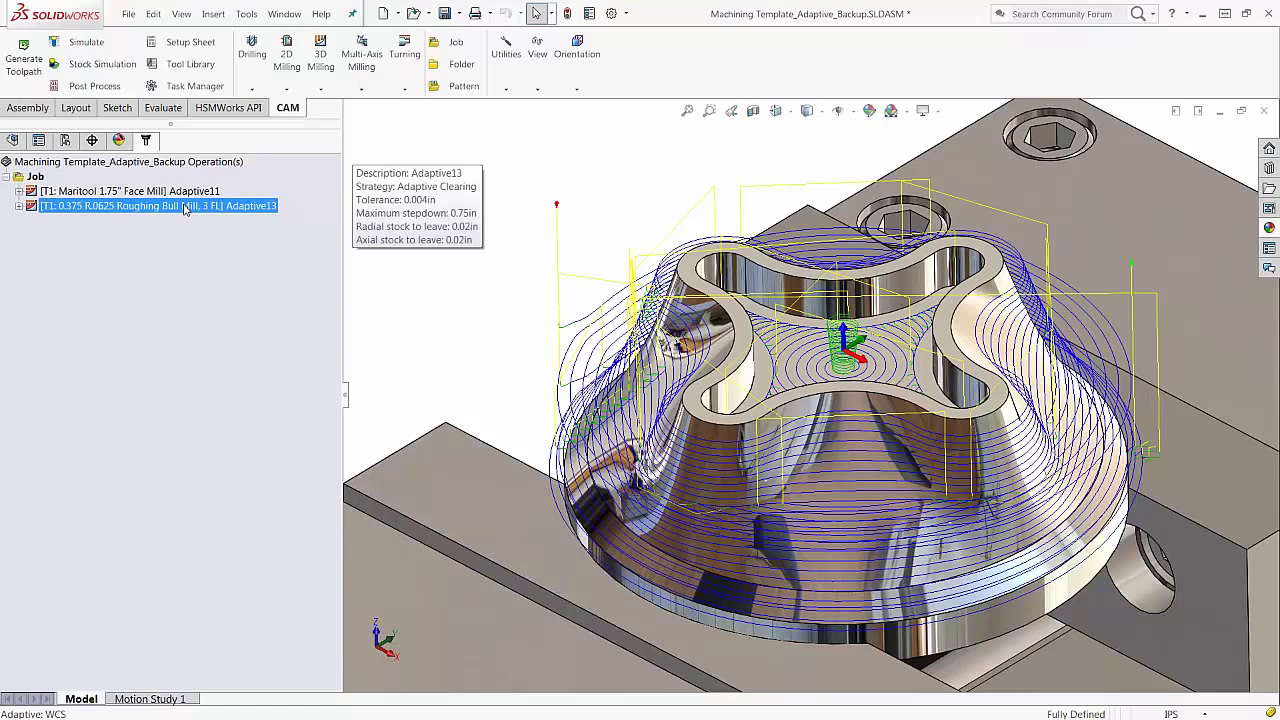
pyautogui.rightClick(184, 207)
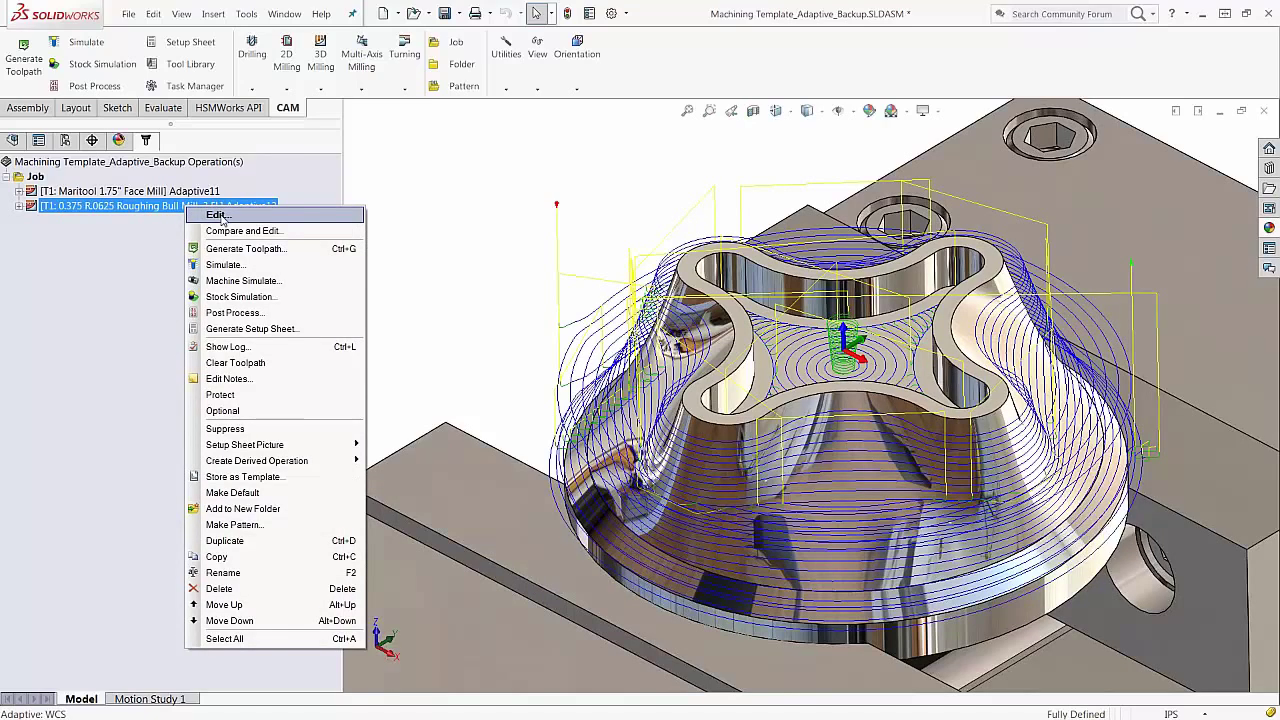
pyautogui.click(218, 215)
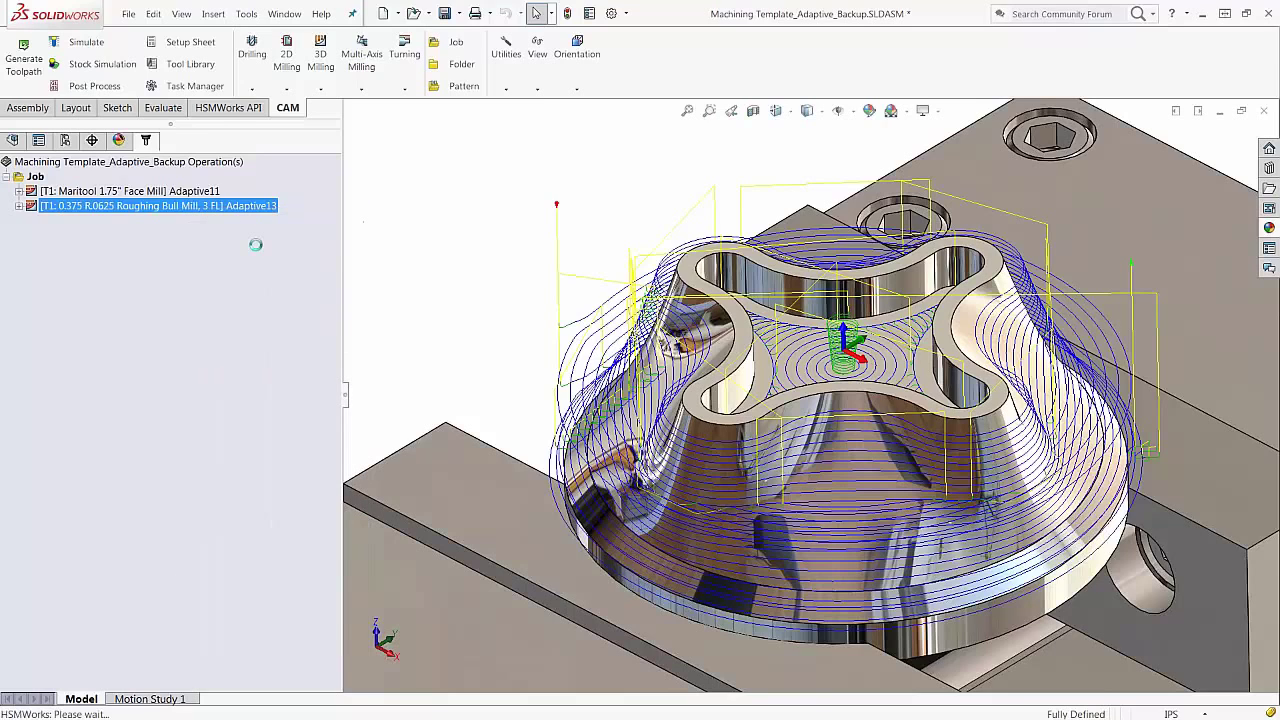
pyautogui.click(39, 217)
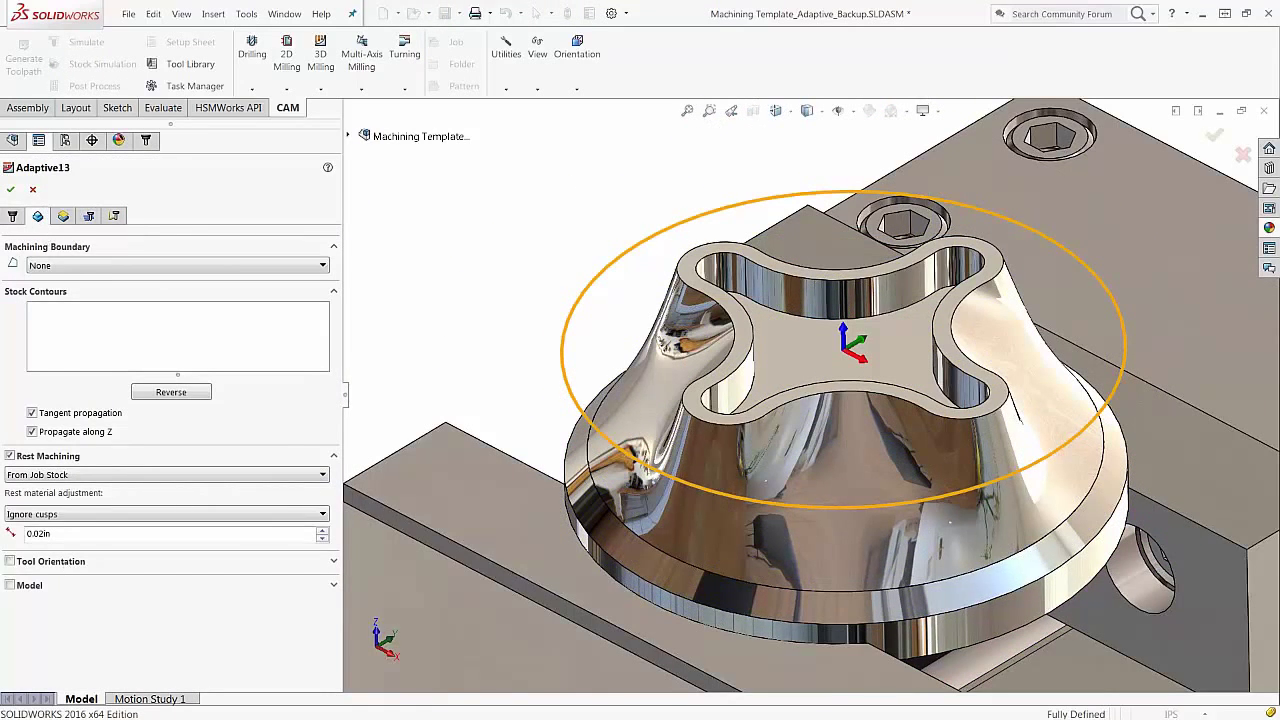
pyautogui.click(10, 585)
pyautogui.moveTo(336, 470); pyautogui.dragTo(335, 496)
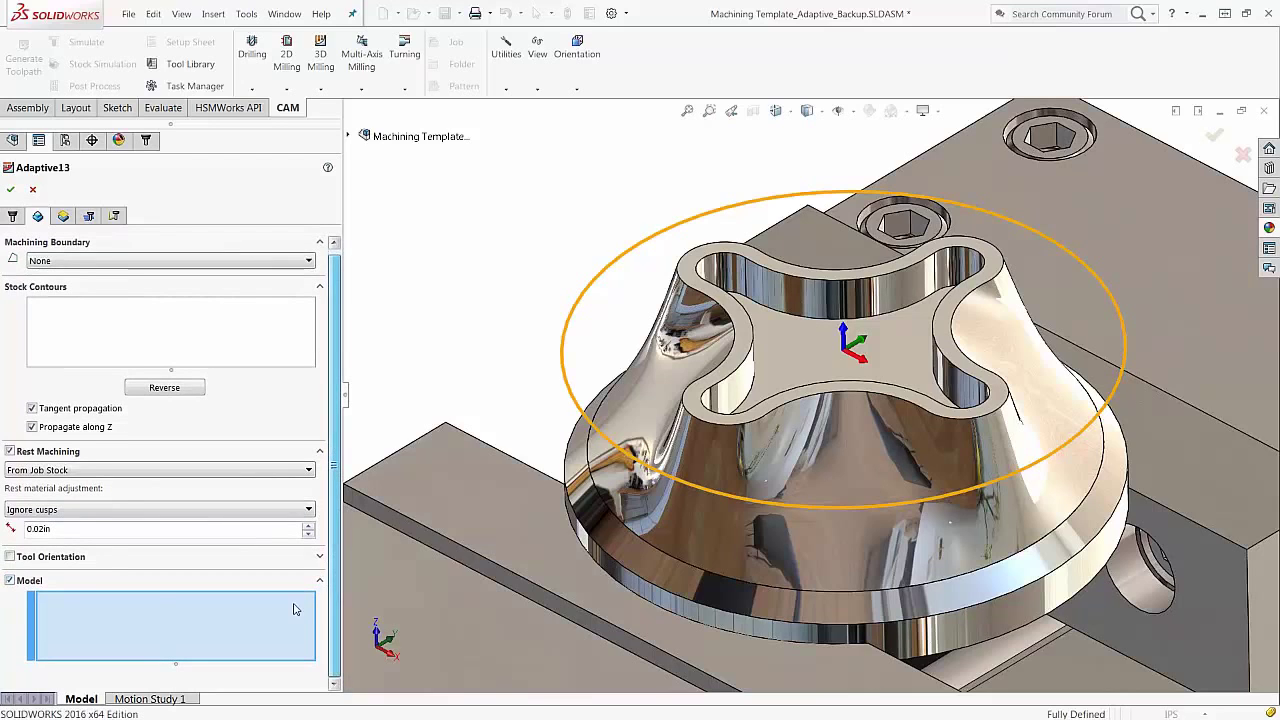
pyautogui.click(9, 580)
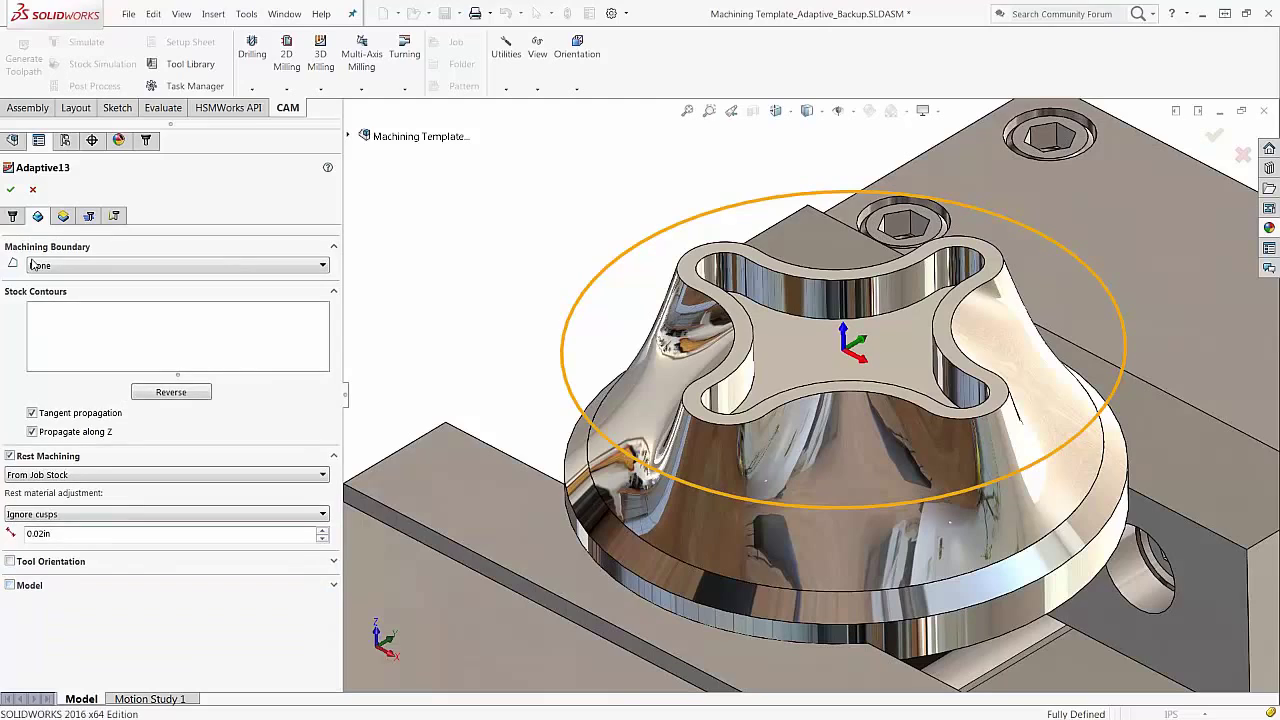
pyautogui.click(9, 586)
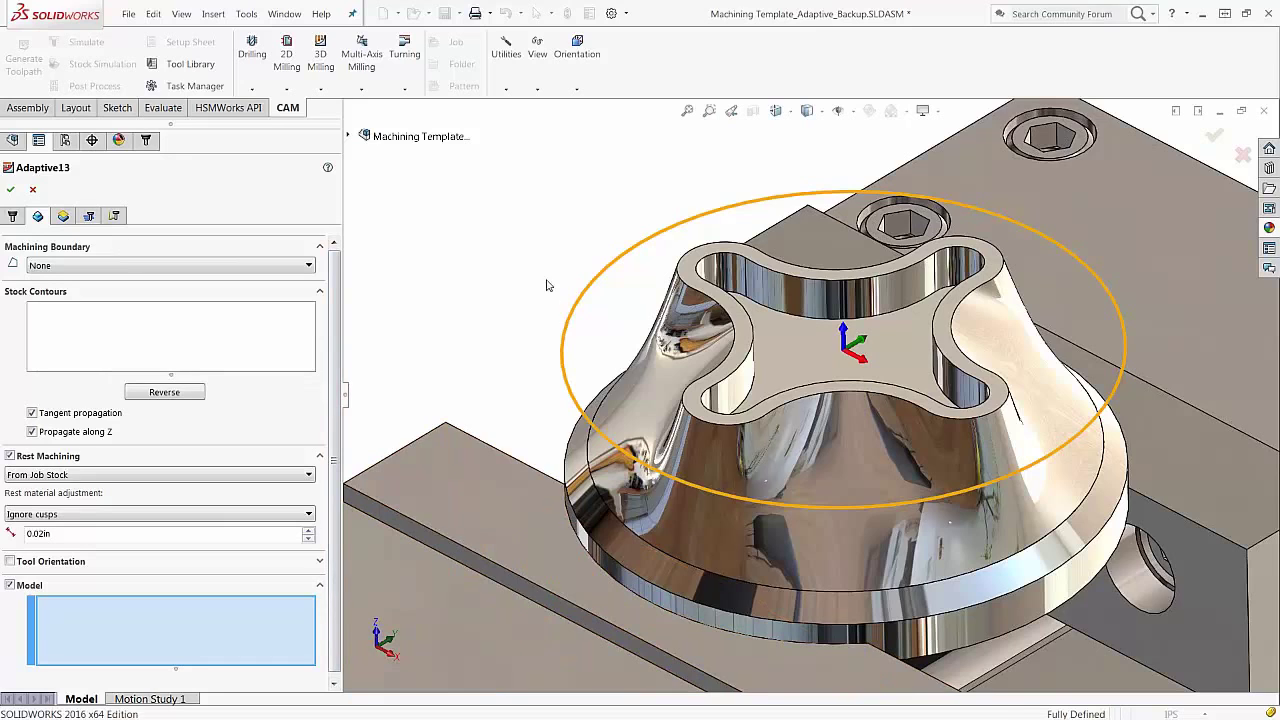
pyautogui.click(10, 189)
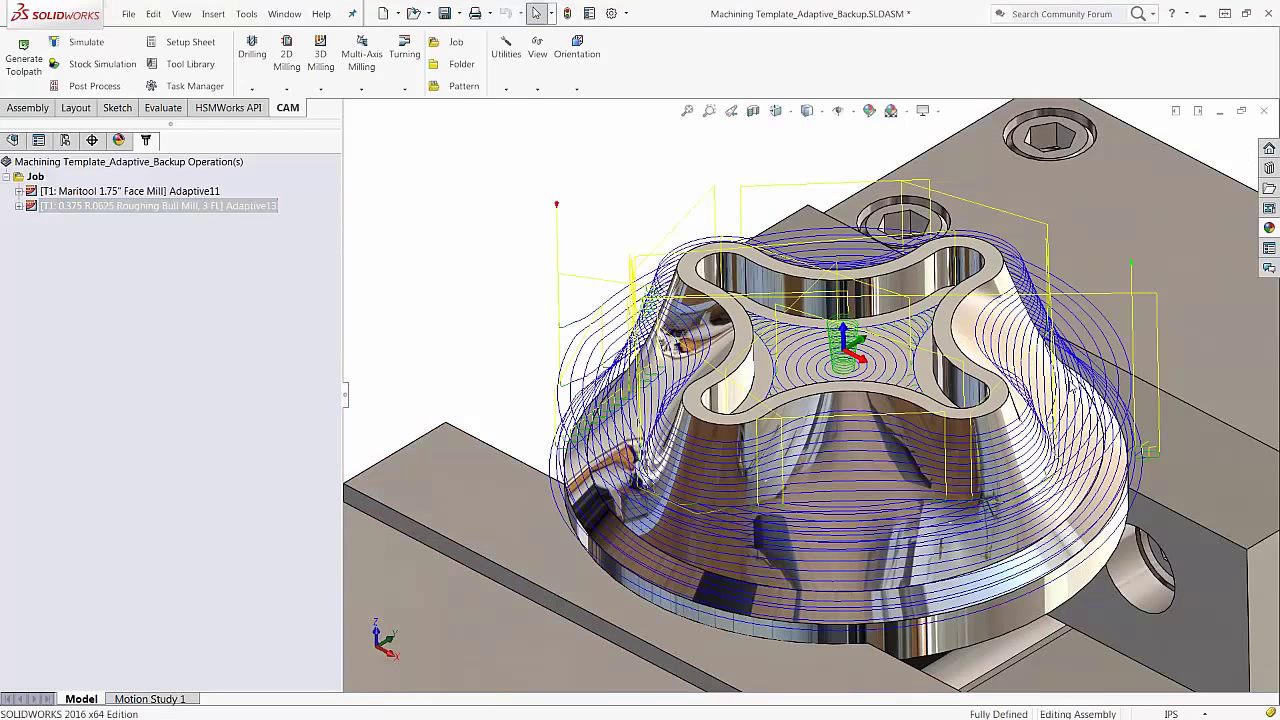
# Switch the machined part to its 4_HOLE_FLANGE configuration and clear the operation selection
pyautogui.click(1134, 283)
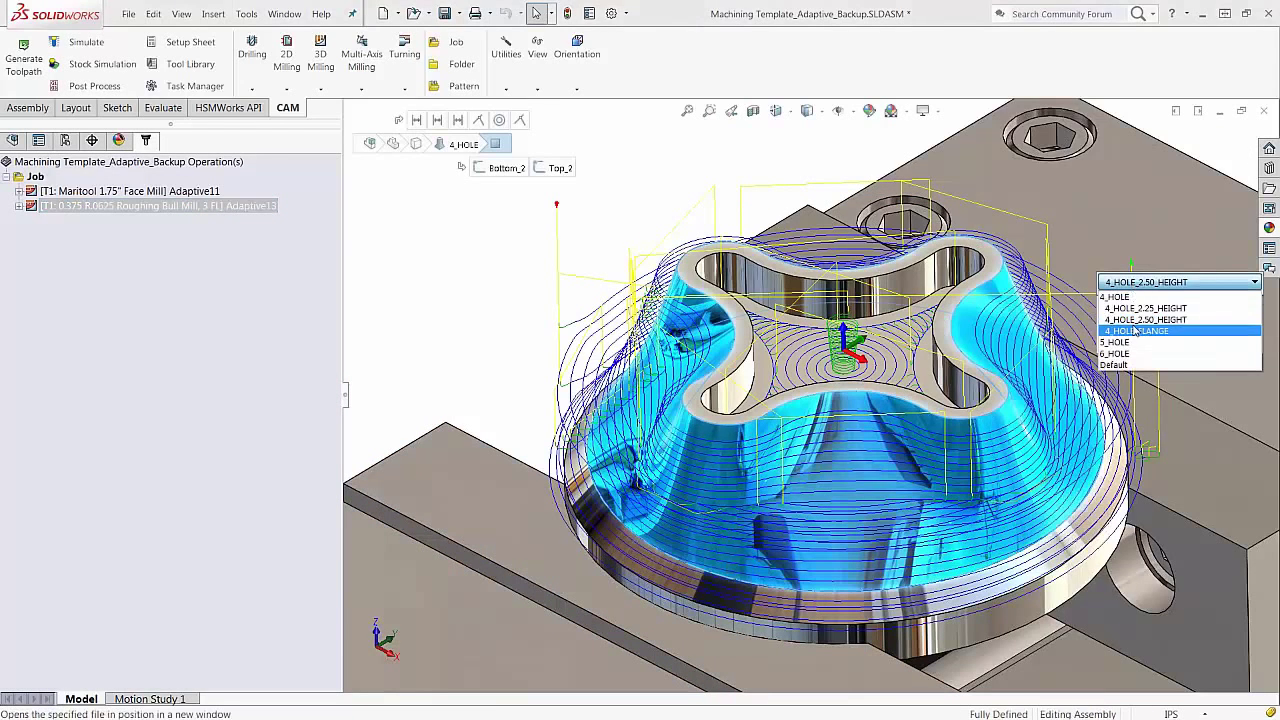
pyautogui.click(1137, 328)
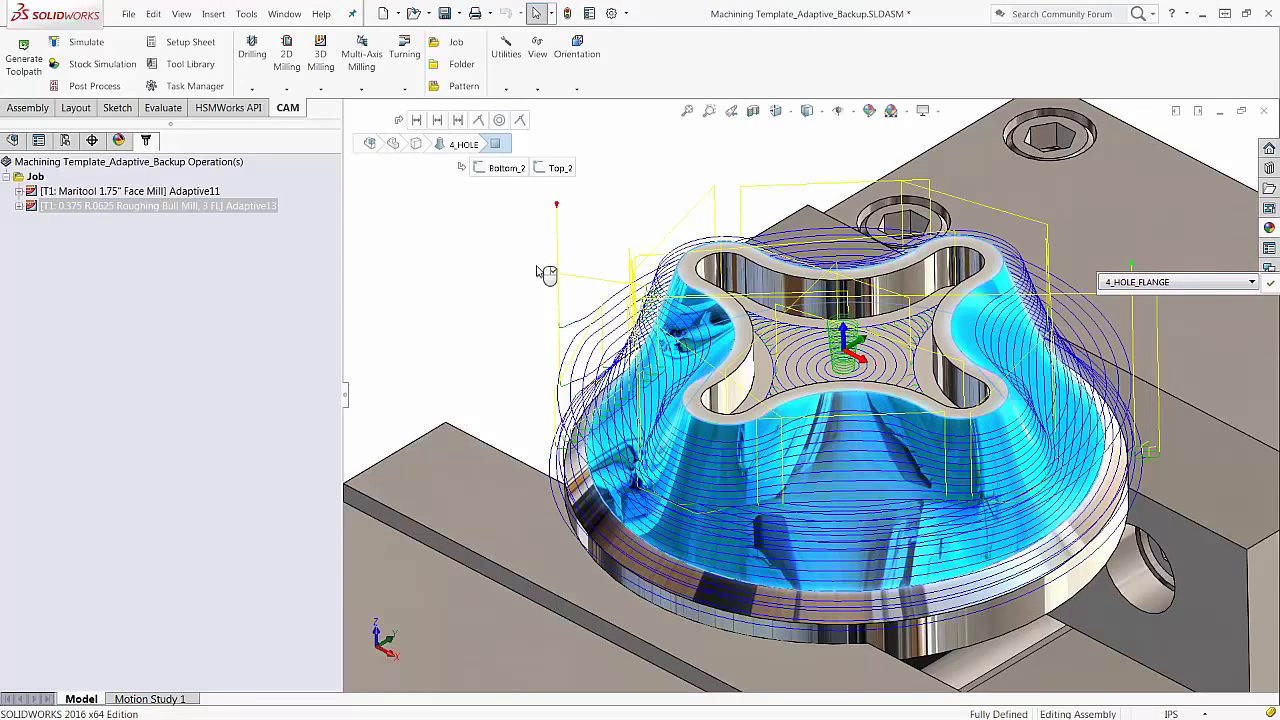
pyautogui.click(1269, 283)
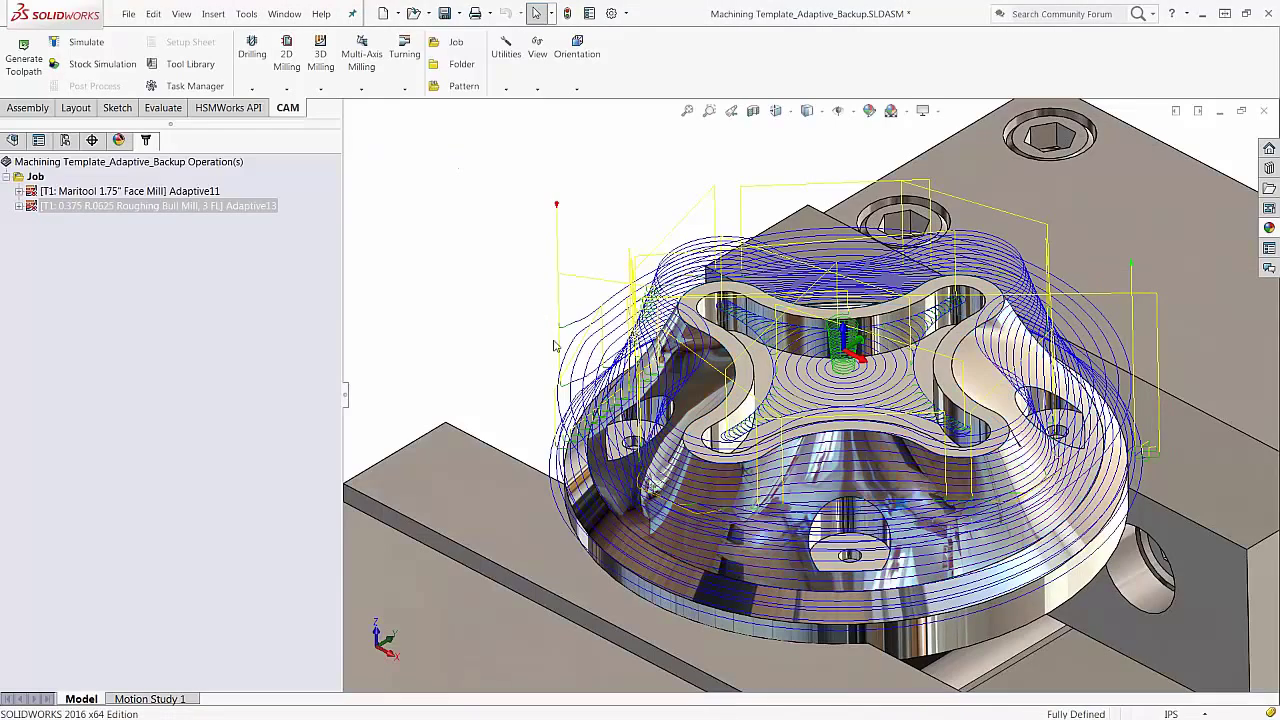
pyautogui.scroll(-1, 948, 588)
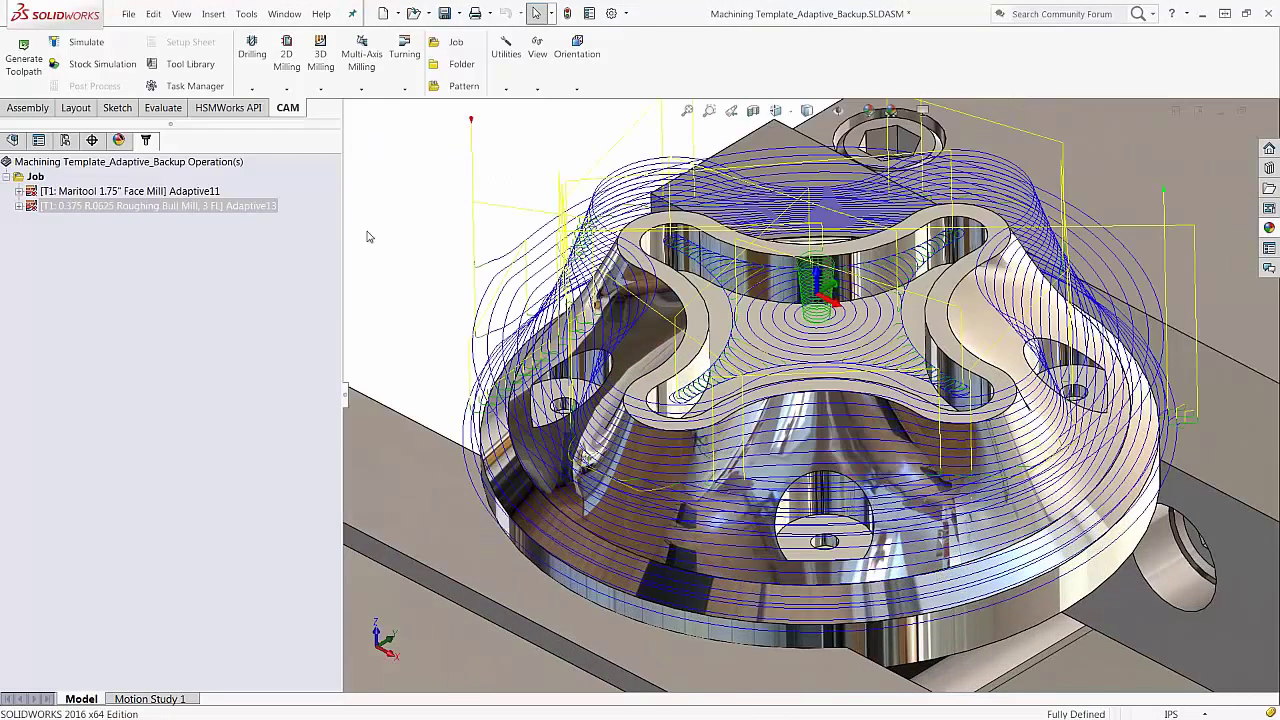
pyautogui.click(218, 257)
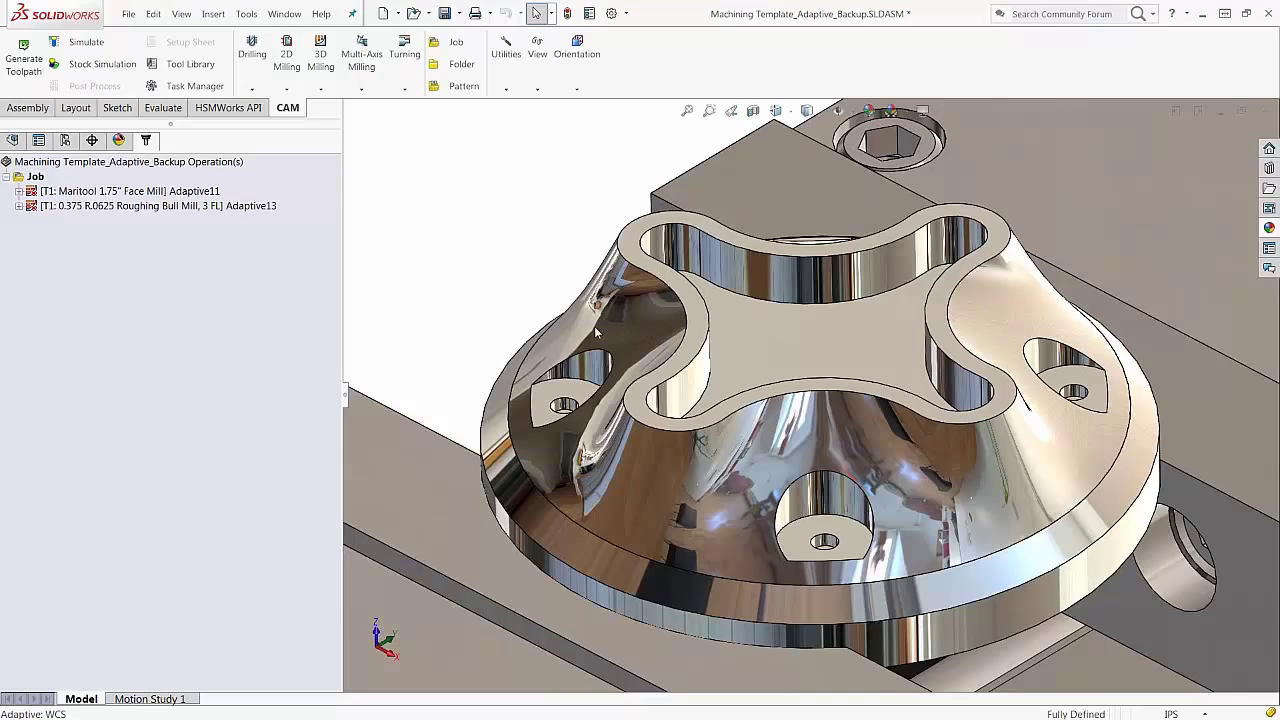
# Change the part's configuration to 4_HOLE, which leaves out the flange holes
pyautogui.click(999, 318)
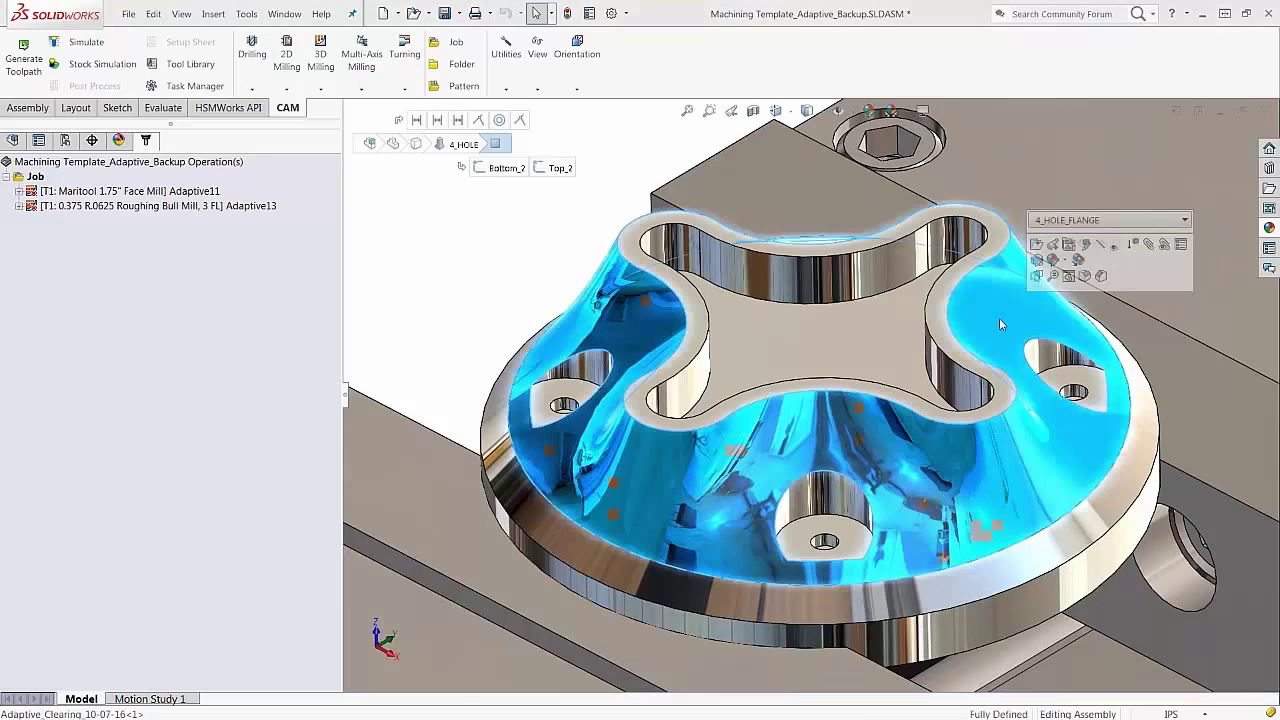
pyautogui.click(1072, 220)
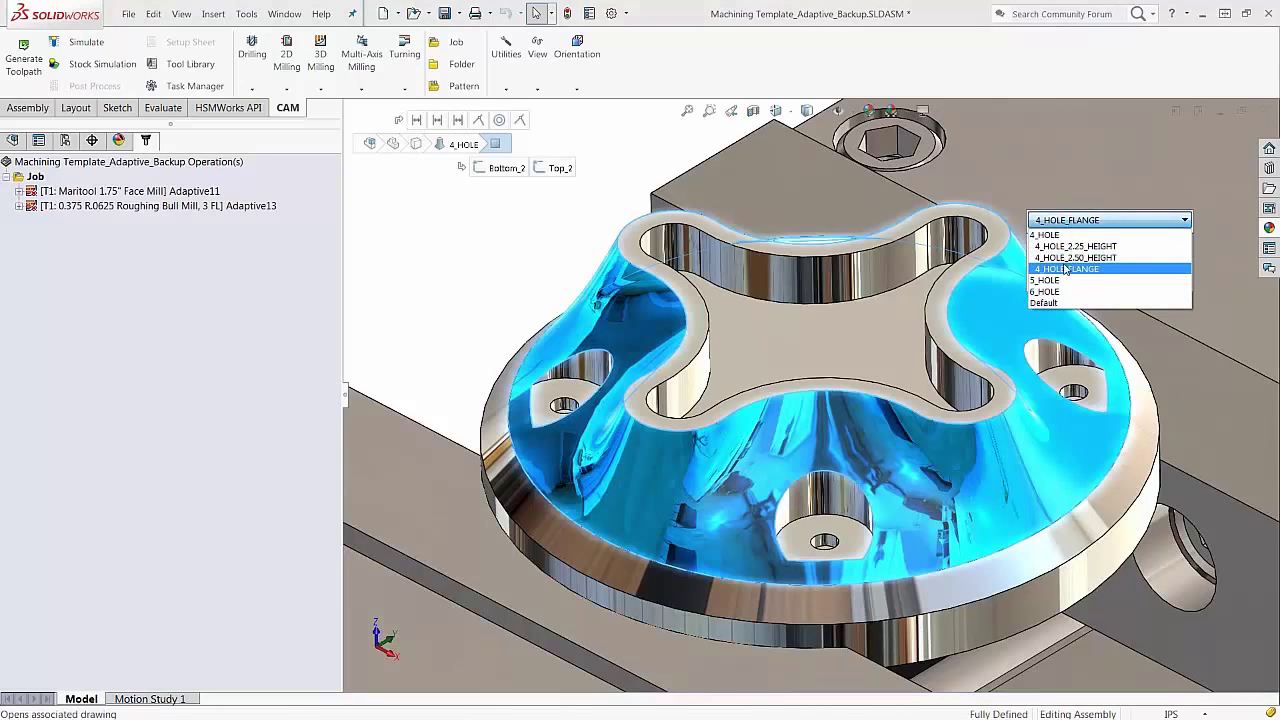
pyautogui.click(1140, 234)
pyautogui.click(1200, 220)
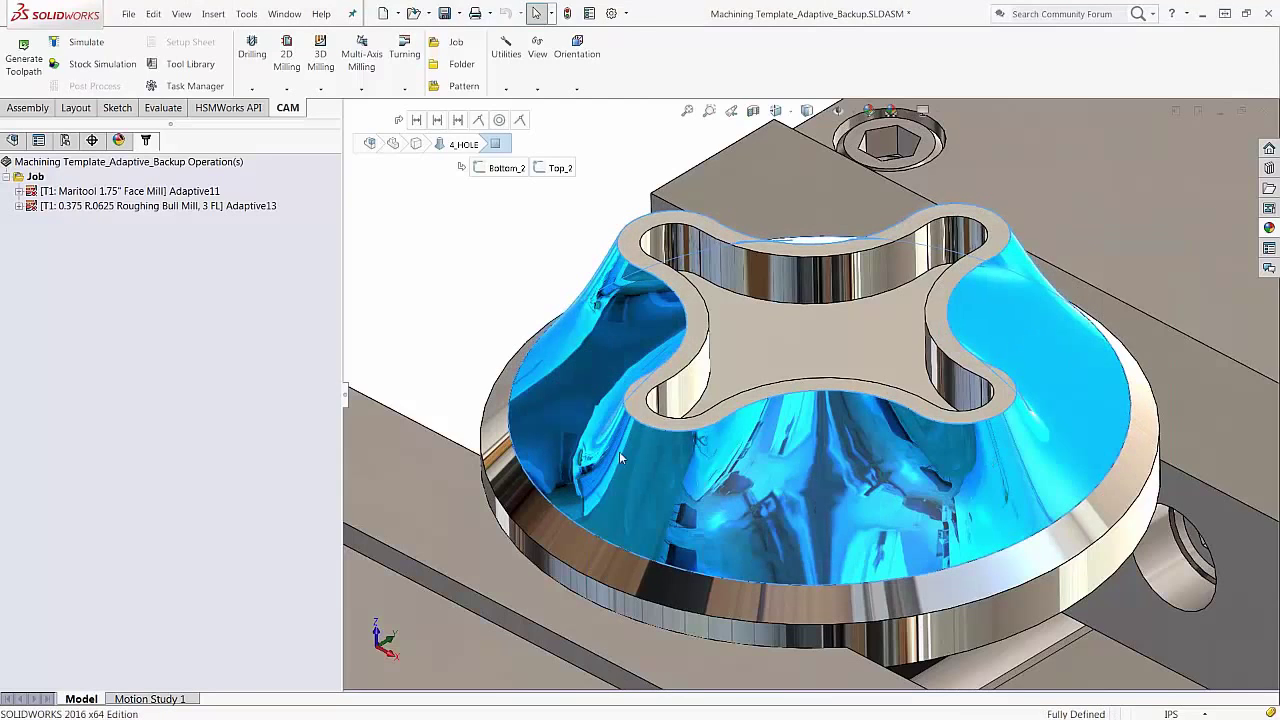
# Switch the part back to the 4_HOLE_FLANGE configuration
pyautogui.click(1004, 340)
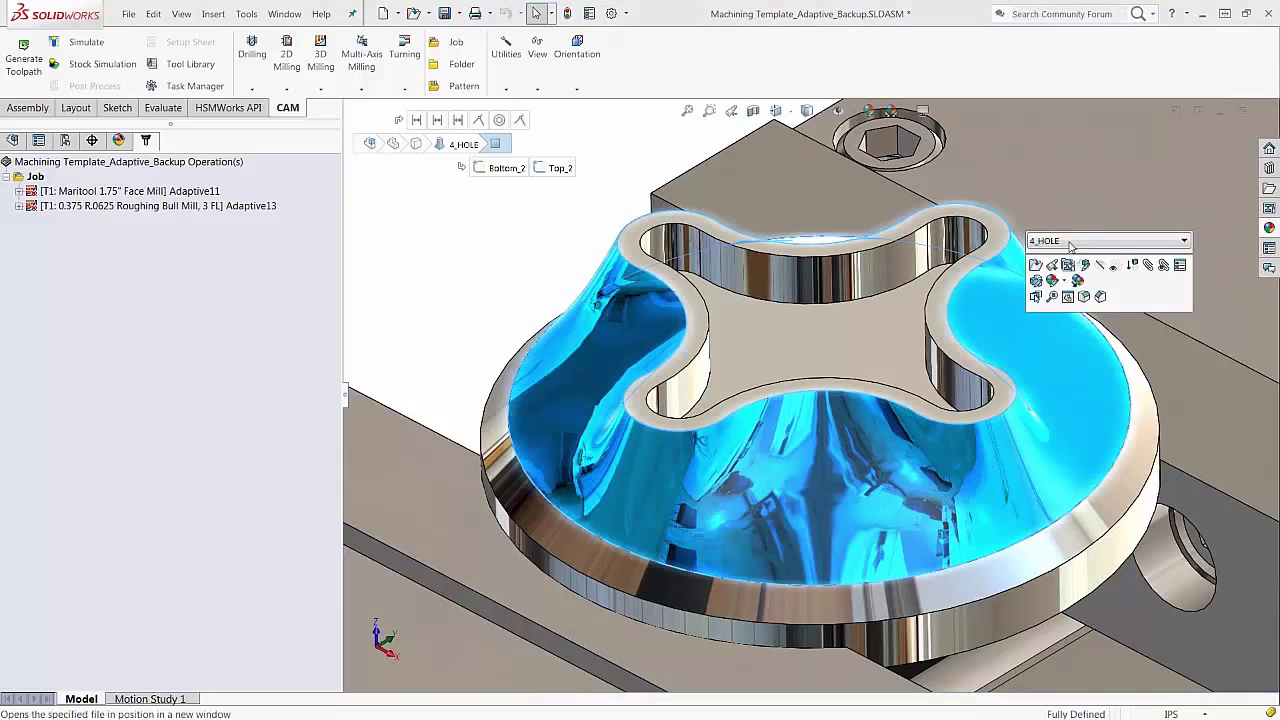
pyautogui.click(1073, 241)
pyautogui.click(1066, 290)
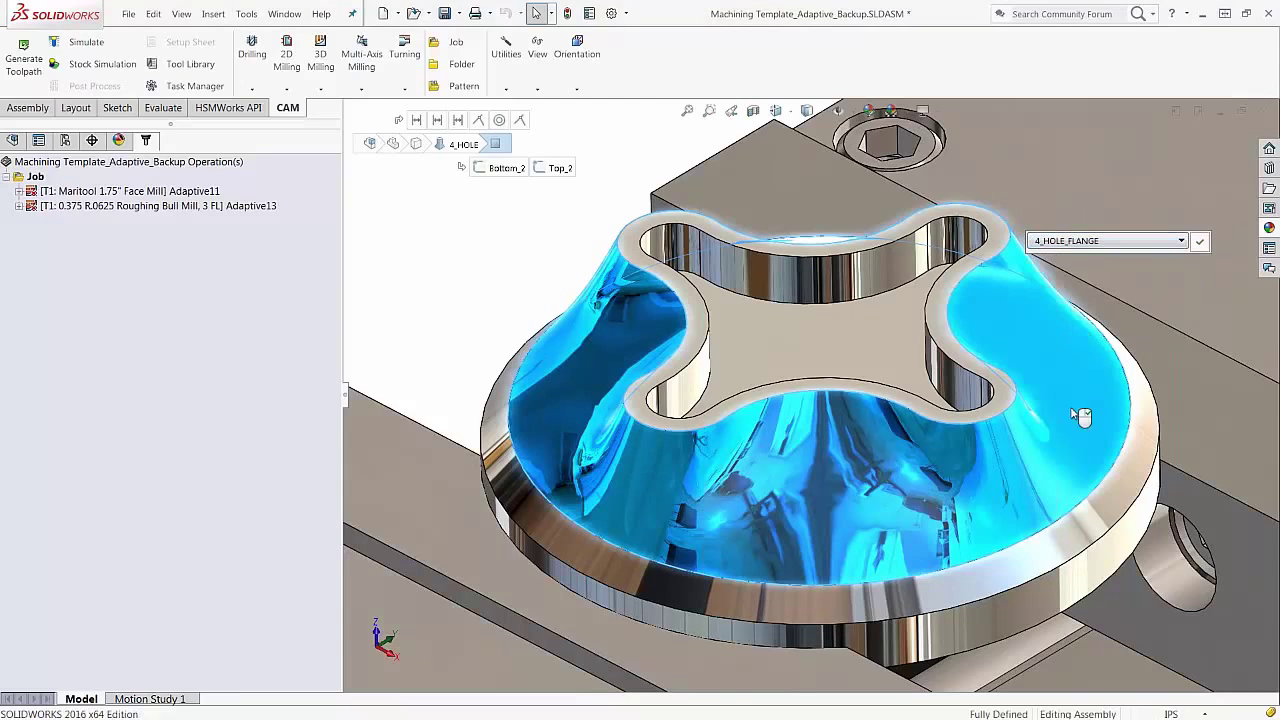
pyautogui.click(1199, 241)
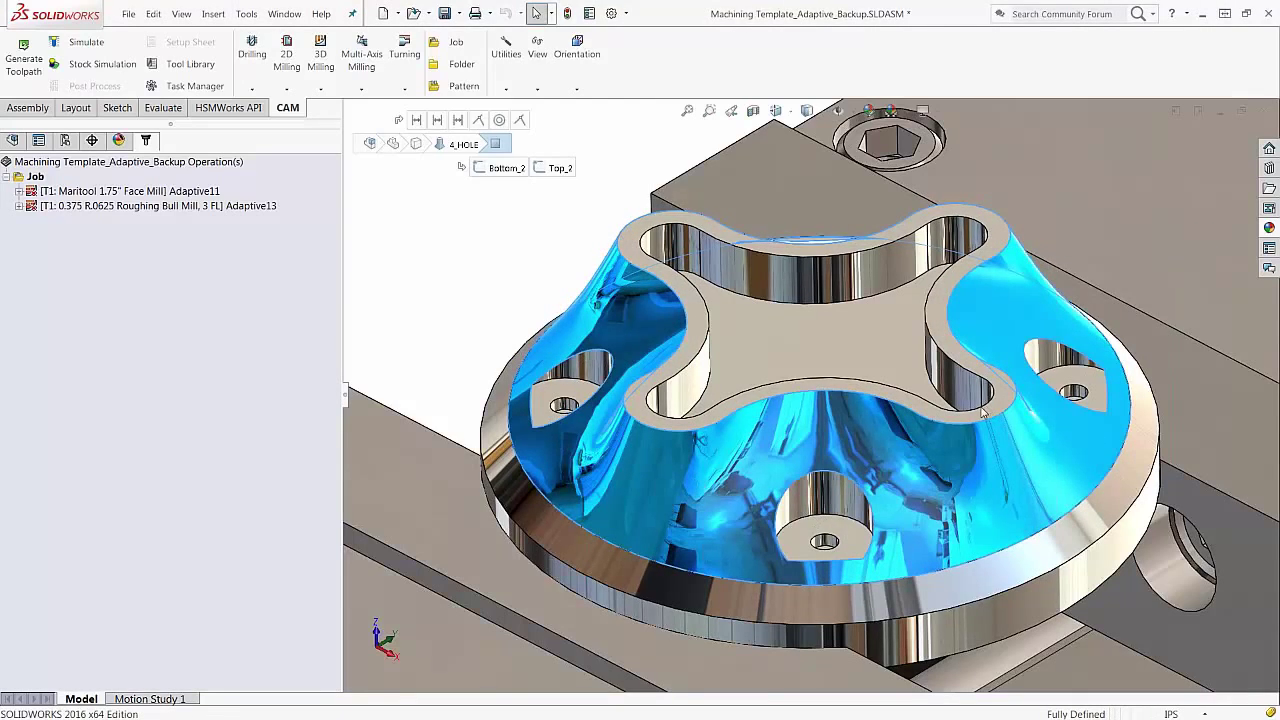
# Set the part to the 4_HOLE configuration
pyautogui.click(1026, 311)
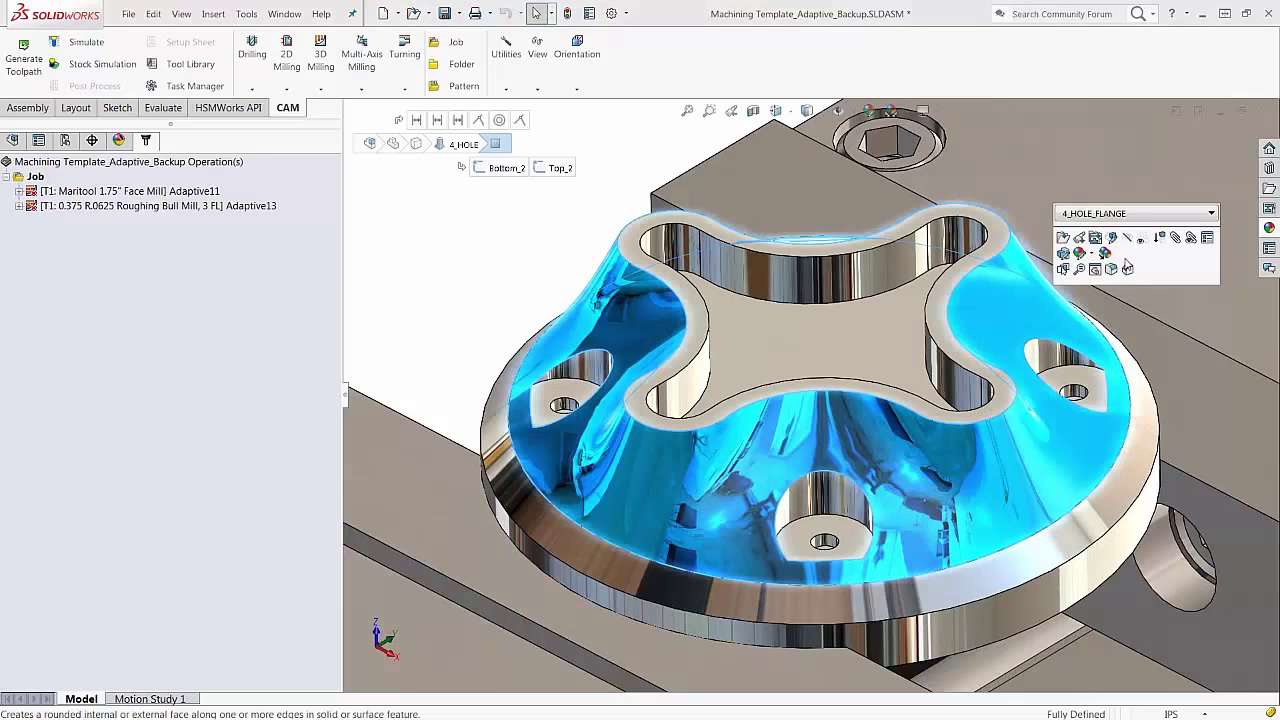
pyautogui.click(1126, 214)
pyautogui.click(1136, 285)
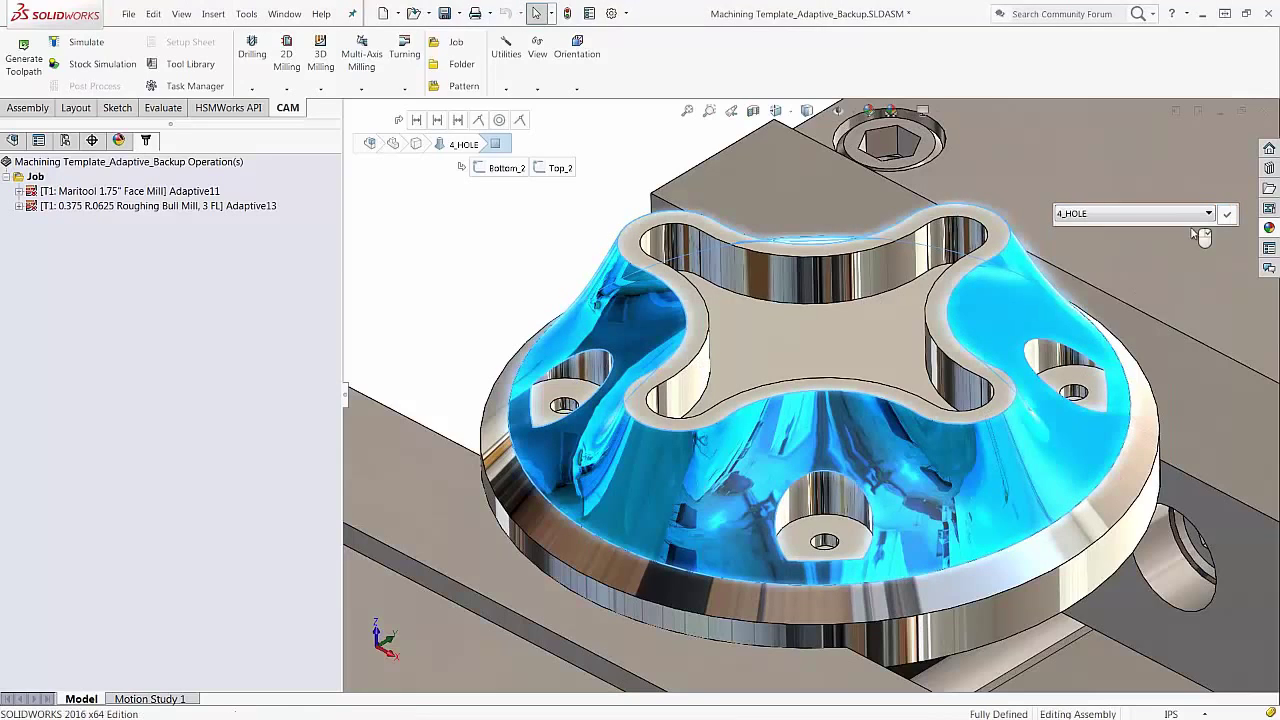
pyautogui.click(1229, 216)
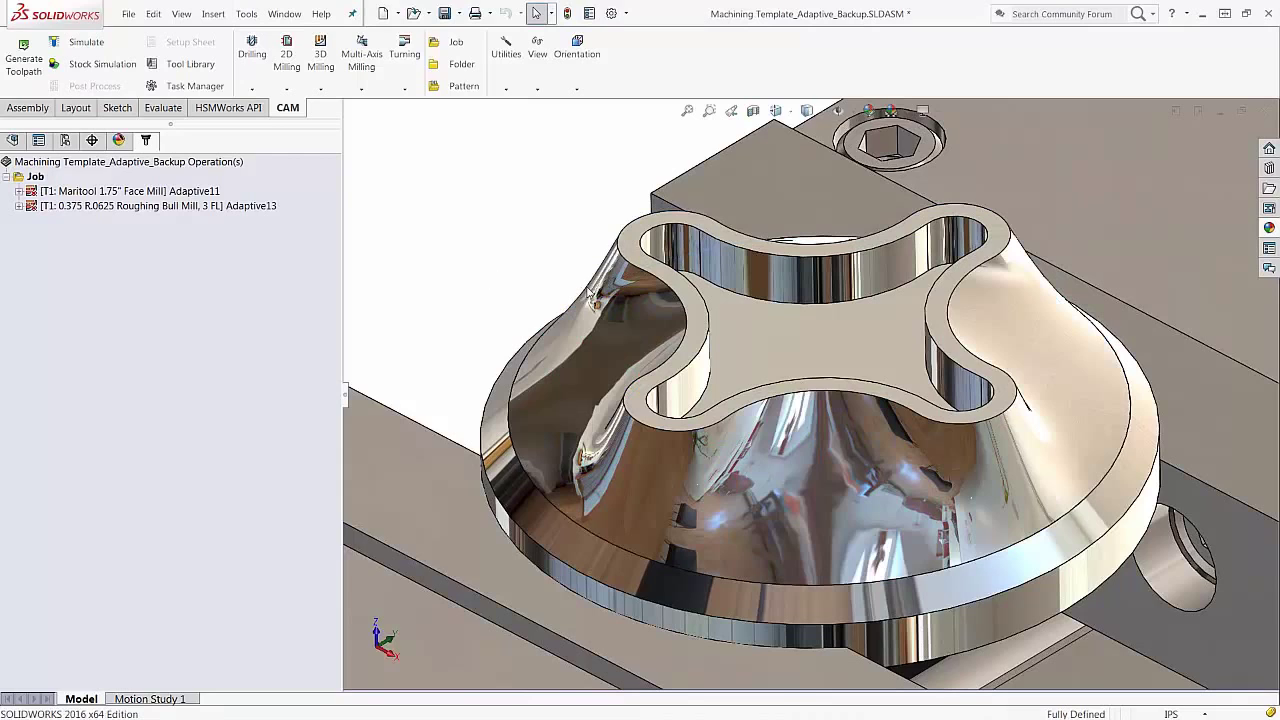
# Regenerate the toolpaths of all operations in the Job for the current part configuration
pyautogui.scroll(4, 590, 290)
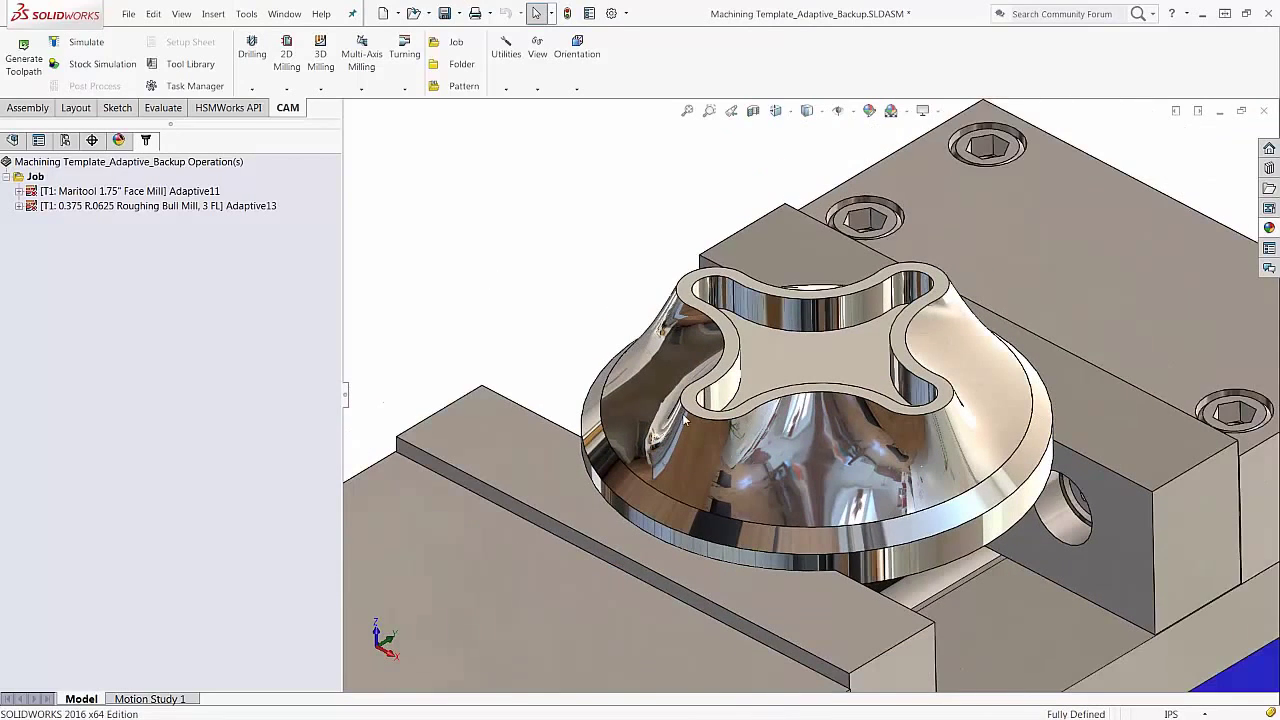
pyautogui.click(35, 178)
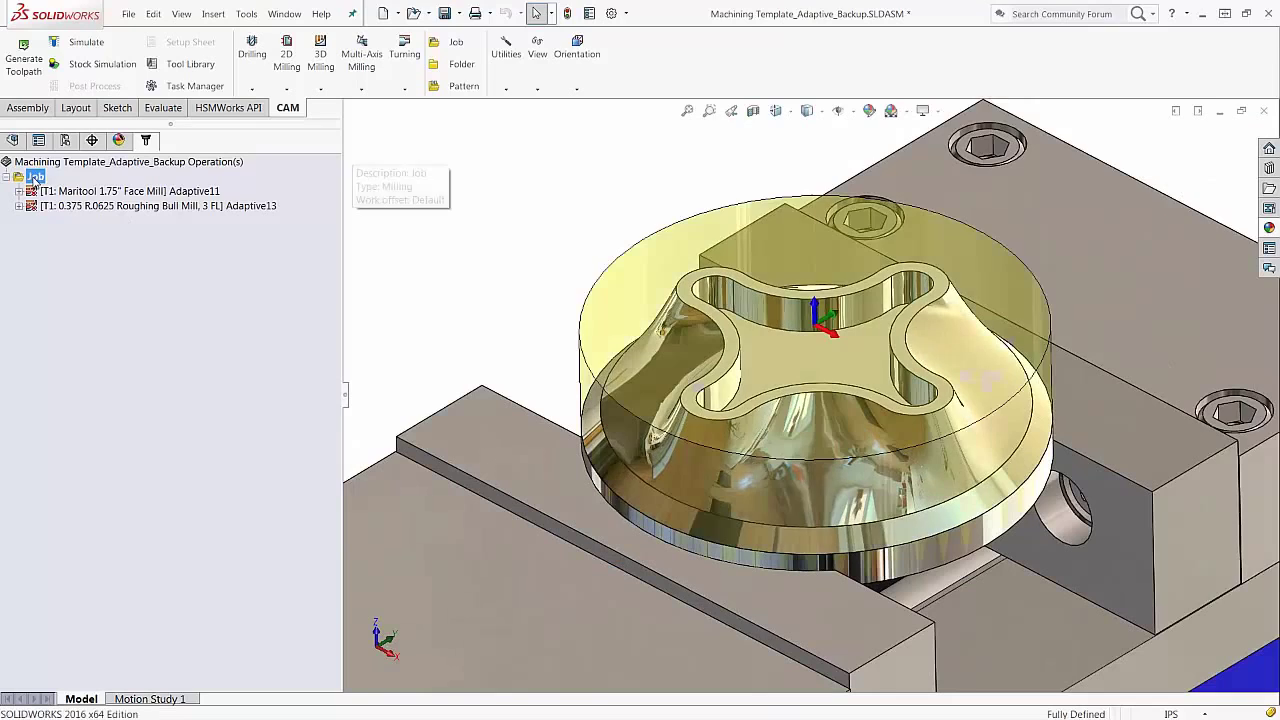
pyautogui.click(23, 60)
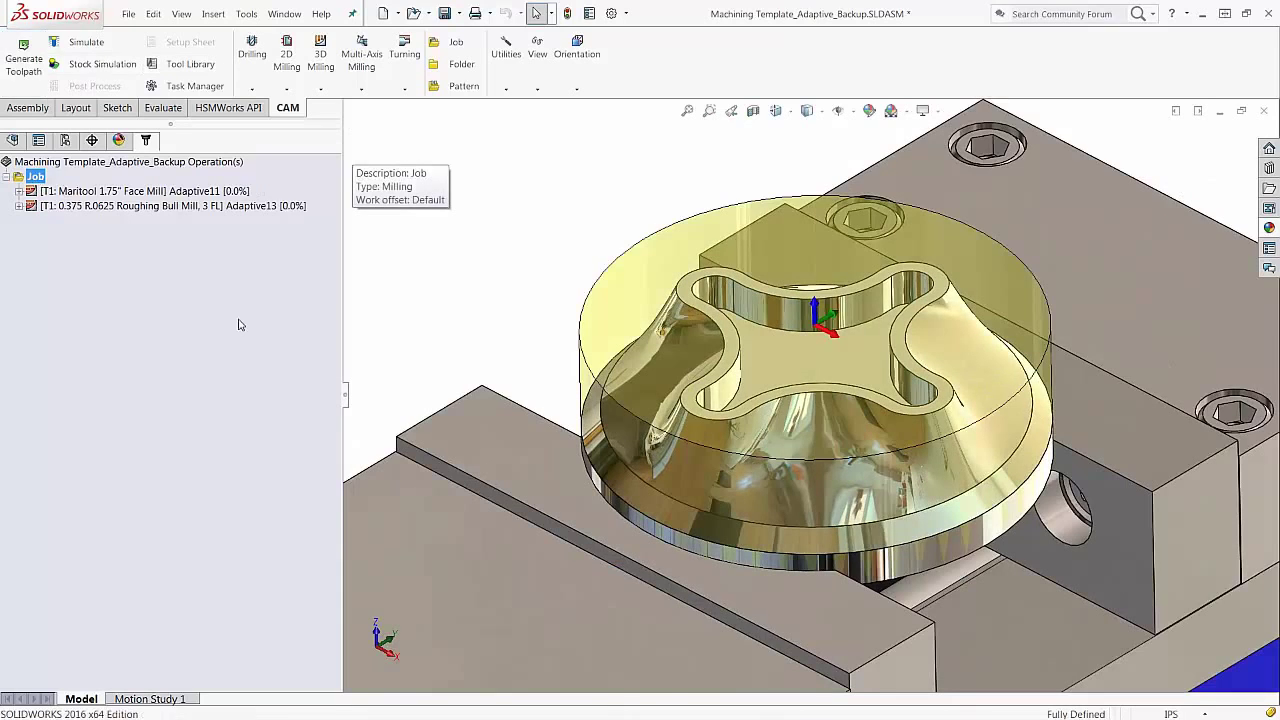